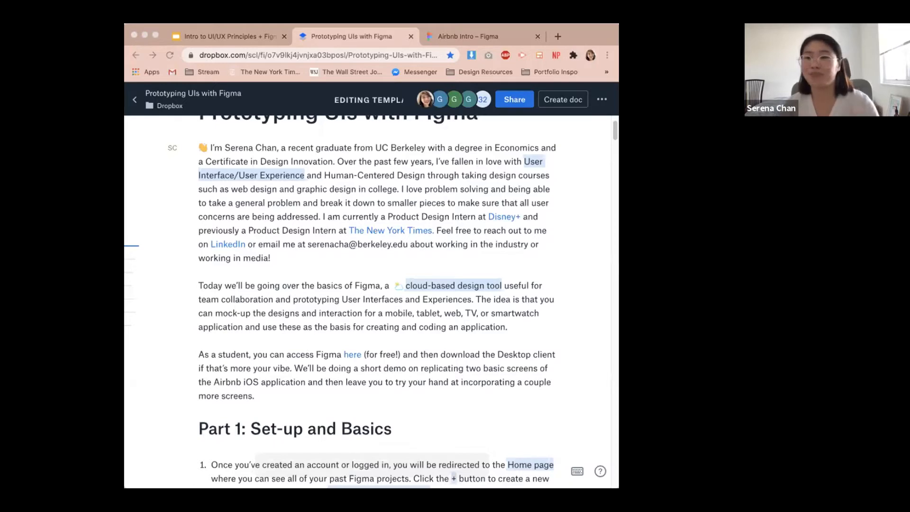
Review the tutorial document's introduction and open the Figma education plan page from its link.
click(512, 34)
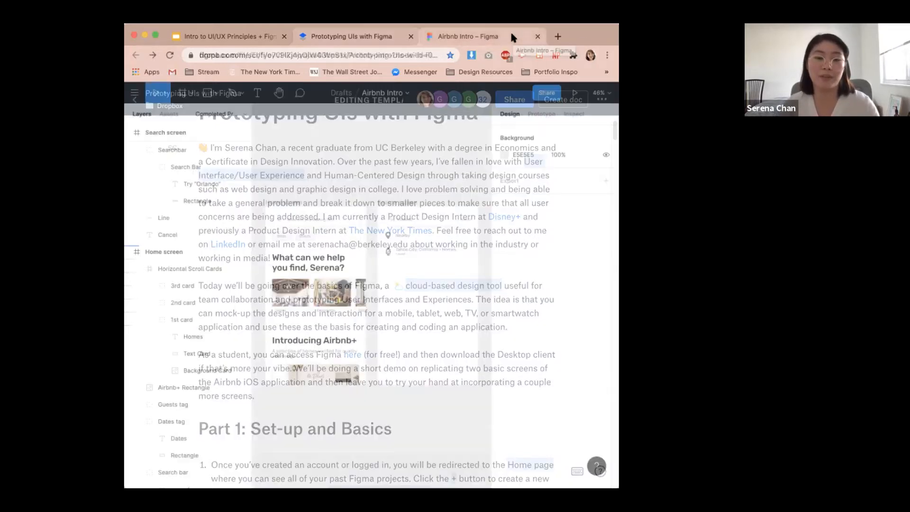
click(312, 38)
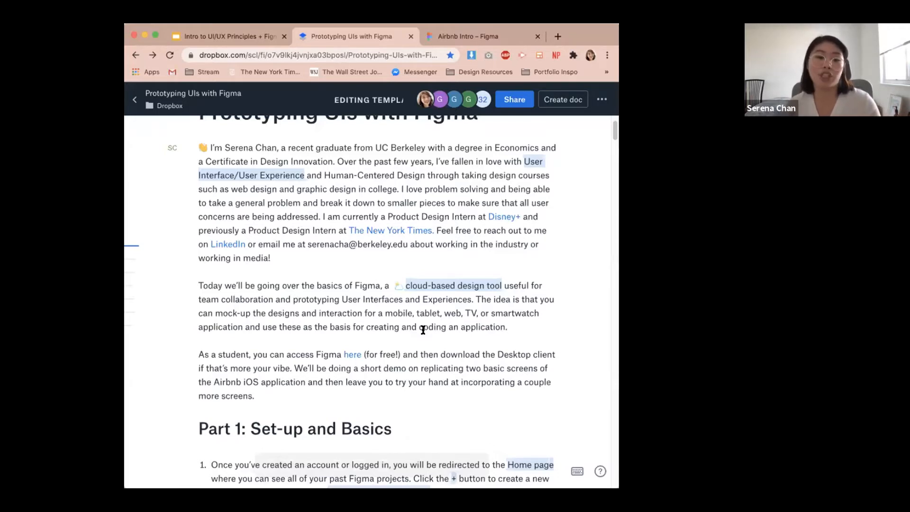
scroll(407, 334, down, 1)
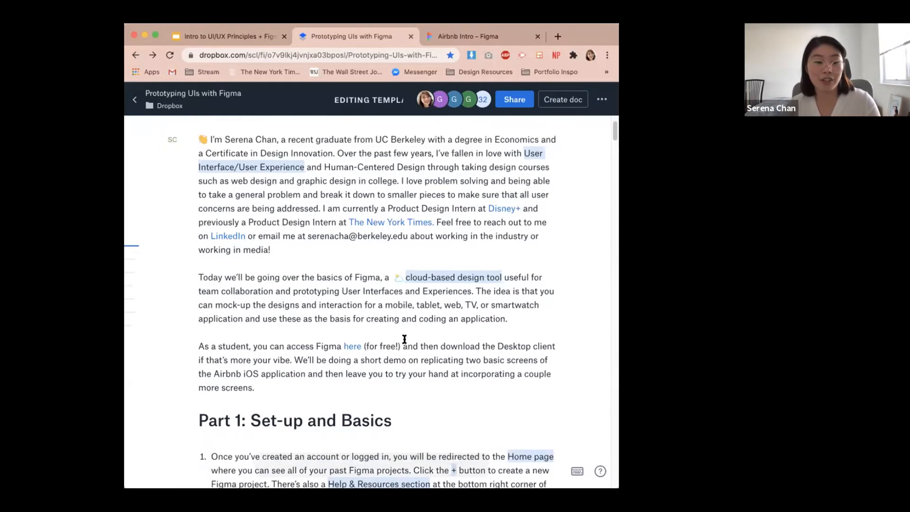
scroll(340, 349, down, 1)
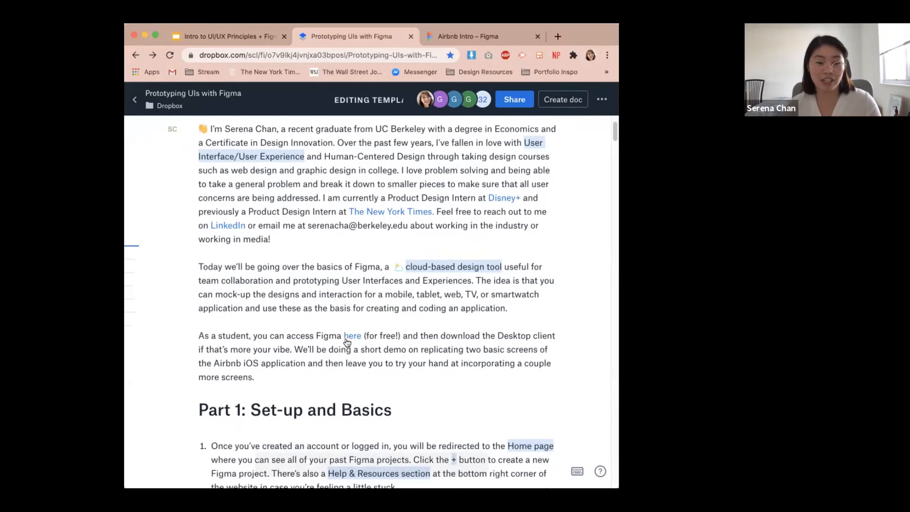
click(351, 337)
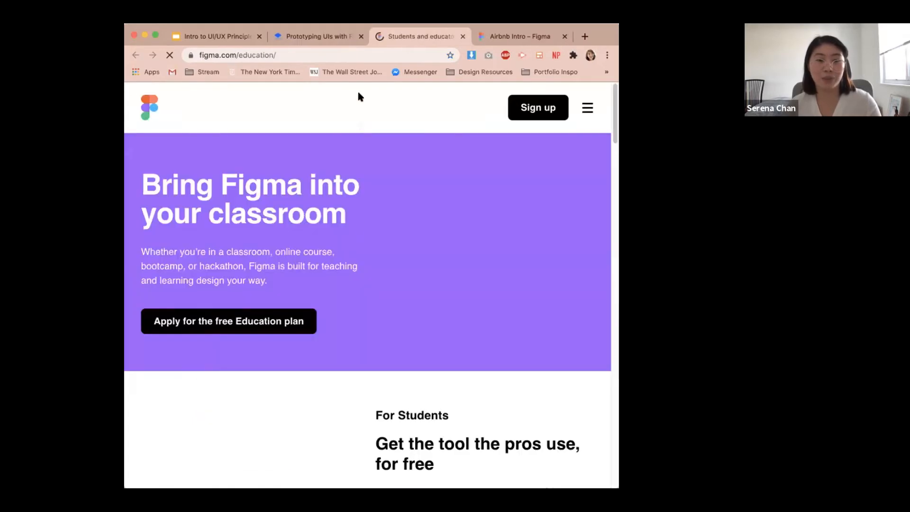
scroll(346, 223, down, 5)
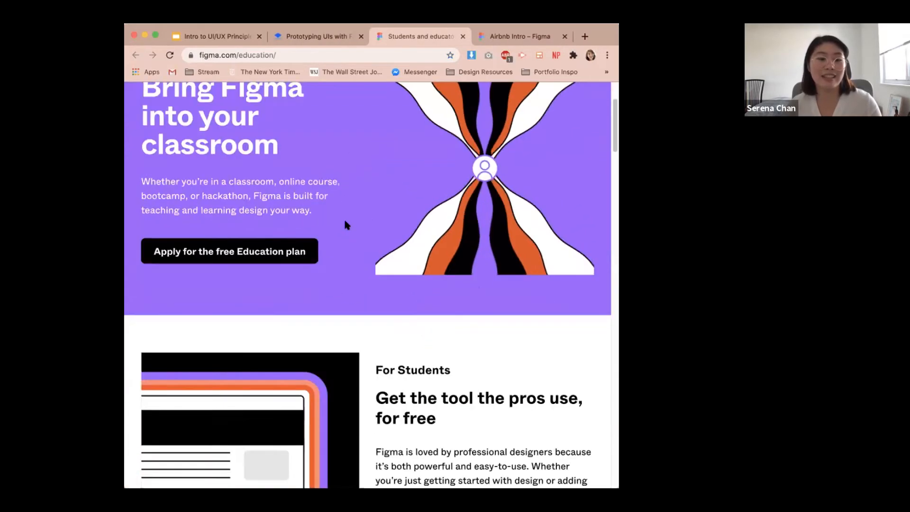
scroll(280, 193, up, 1)
Return to the tutorial document and scroll through the Part 1 set-up instructions and Airbnb reference screens.
click(329, 37)
scroll(359, 287, down, 2)
scroll(359, 287, down, 4)
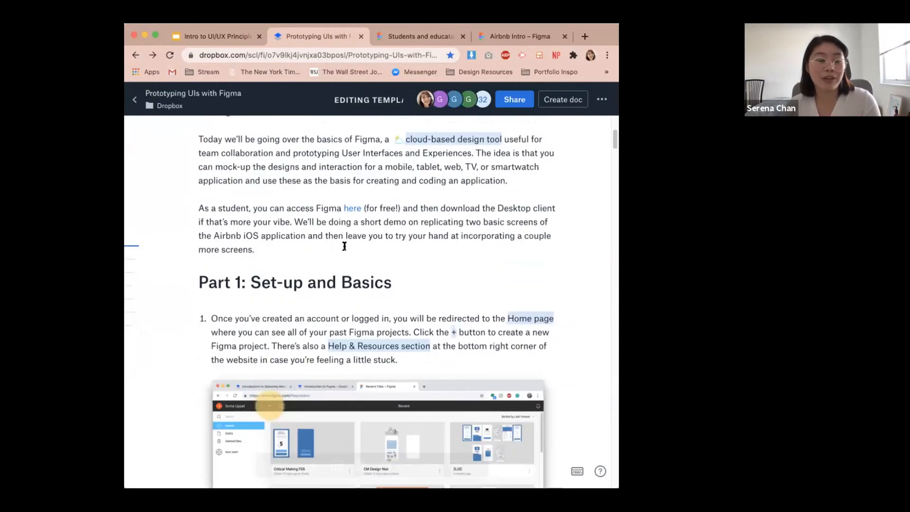
scroll(345, 245, down, 1)
scroll(345, 246, down, 10)
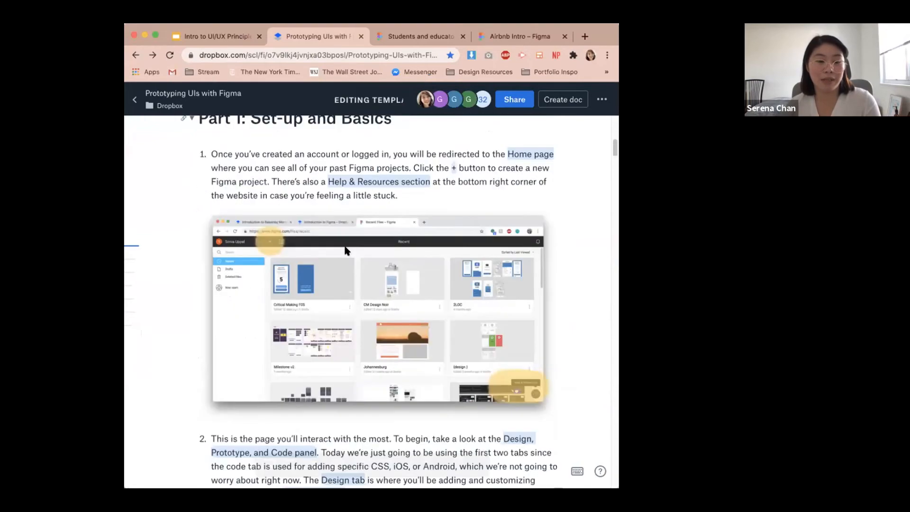
scroll(345, 247, down, 6)
scroll(345, 247, down, 20)
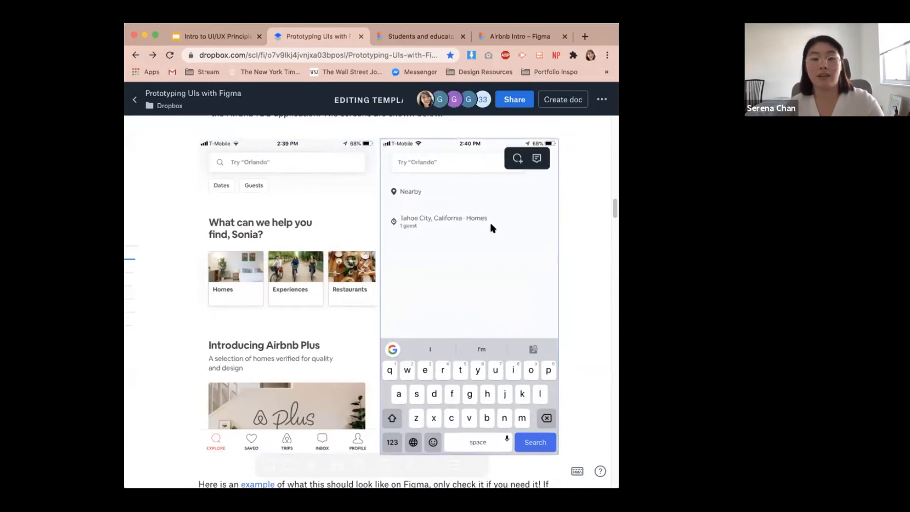
scroll(496, 237, up, 15)
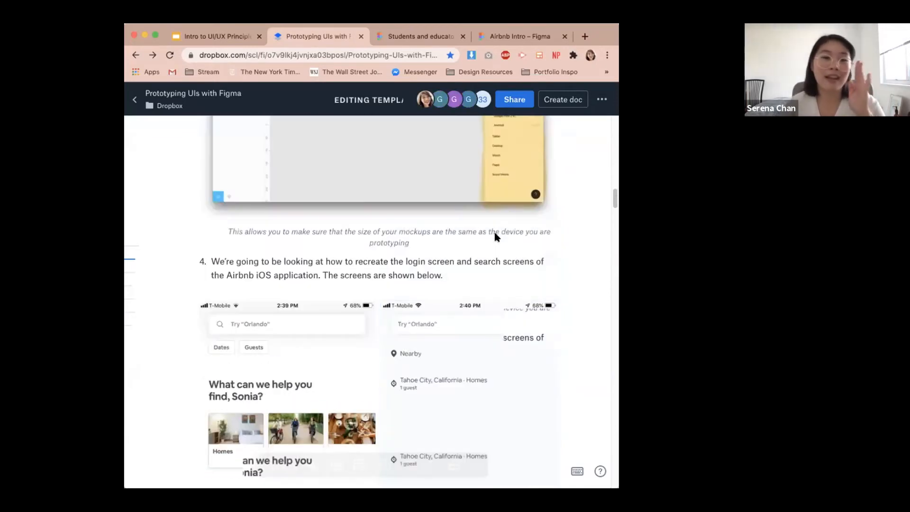
scroll(496, 235, up, 7)
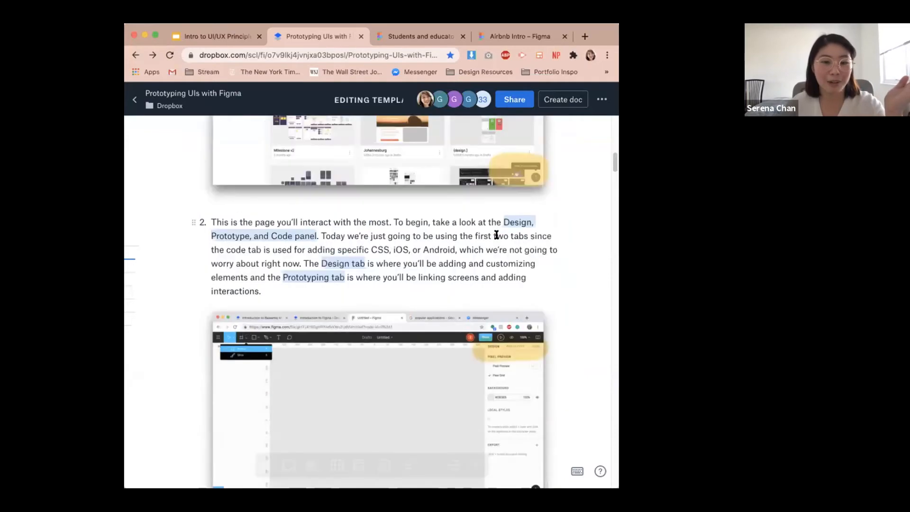
Go to the Figma recent files page and create a new design file.
click(417, 36)
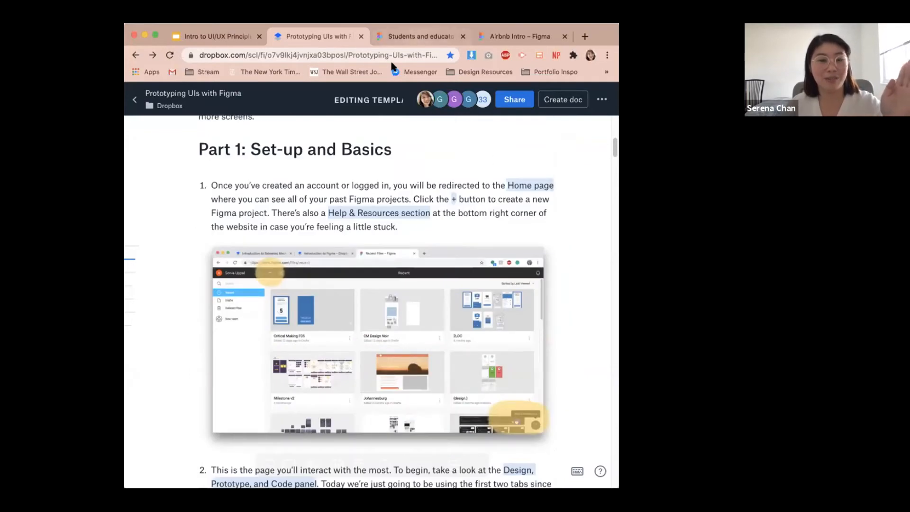
click(389, 55)
text(figm)
key(Return)
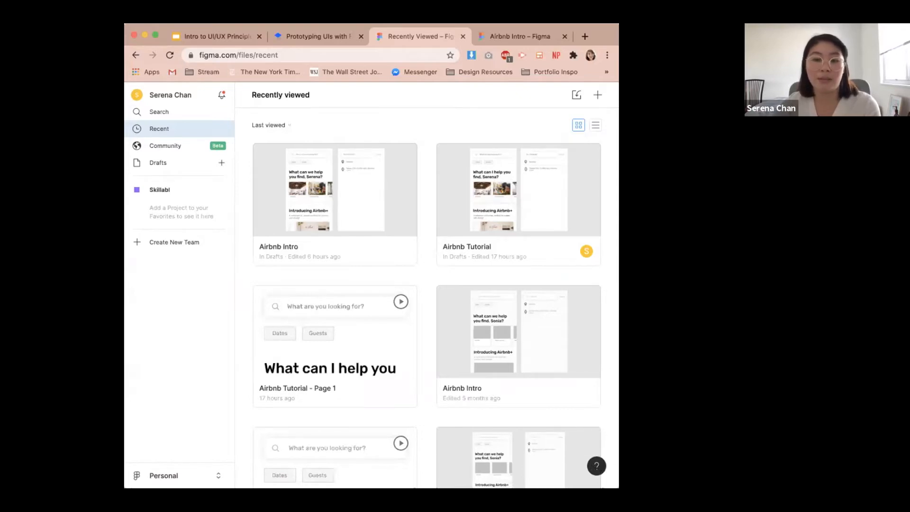
drag(618, 391, 711, 391)
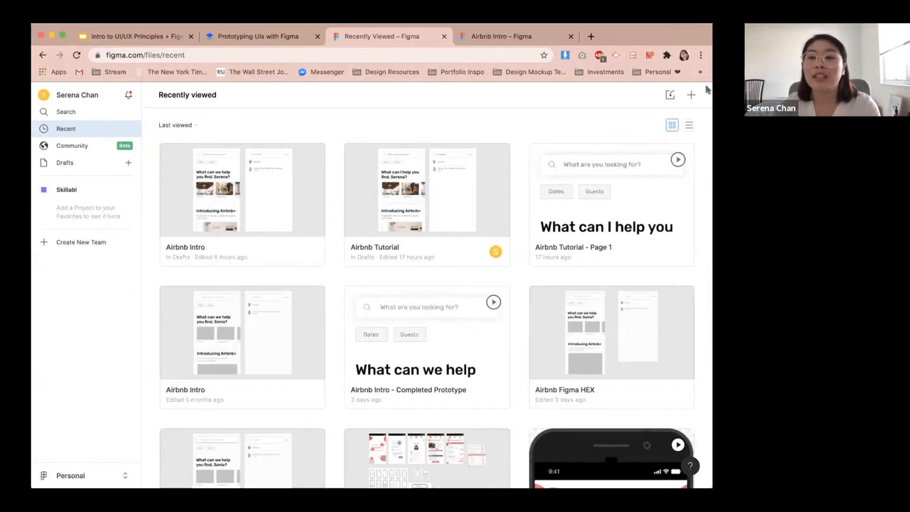
click(691, 95)
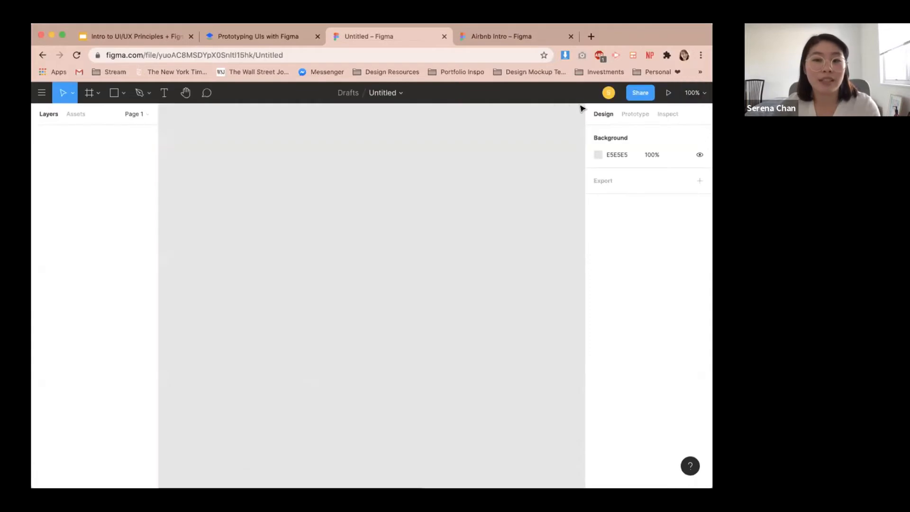
Rename the new file as Airbnb Tutorial.
double_click(382, 94)
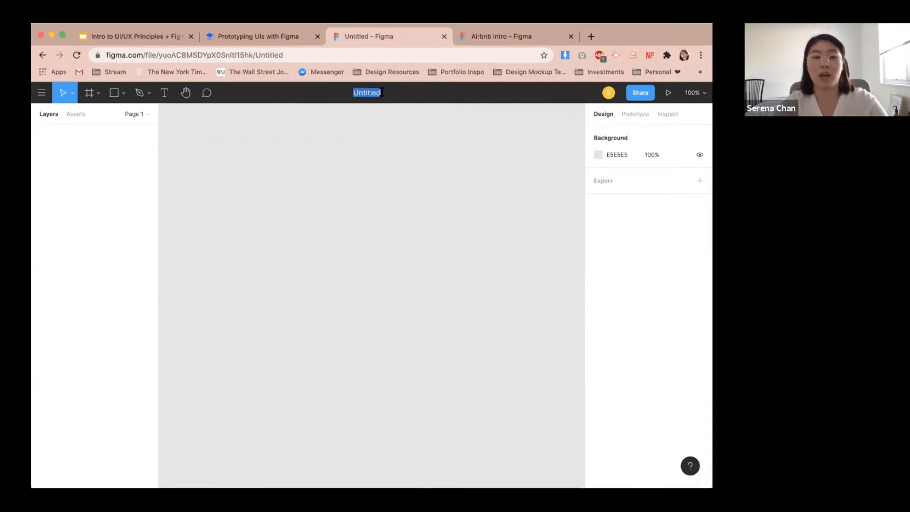
text(Airbn)
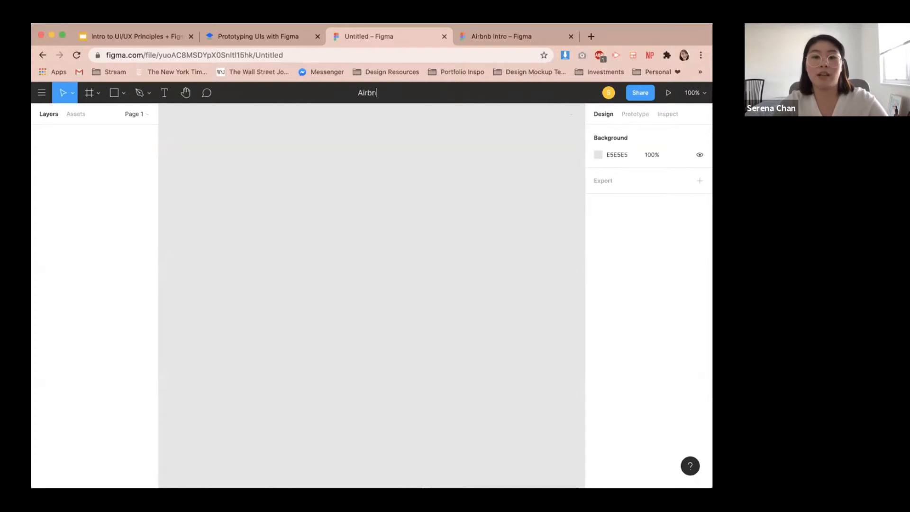
text(b Tutorial)
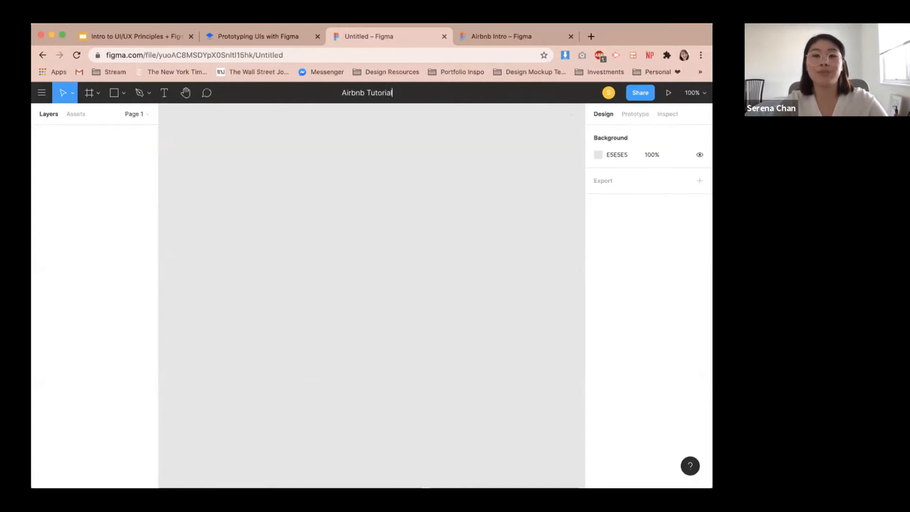
key(Return)
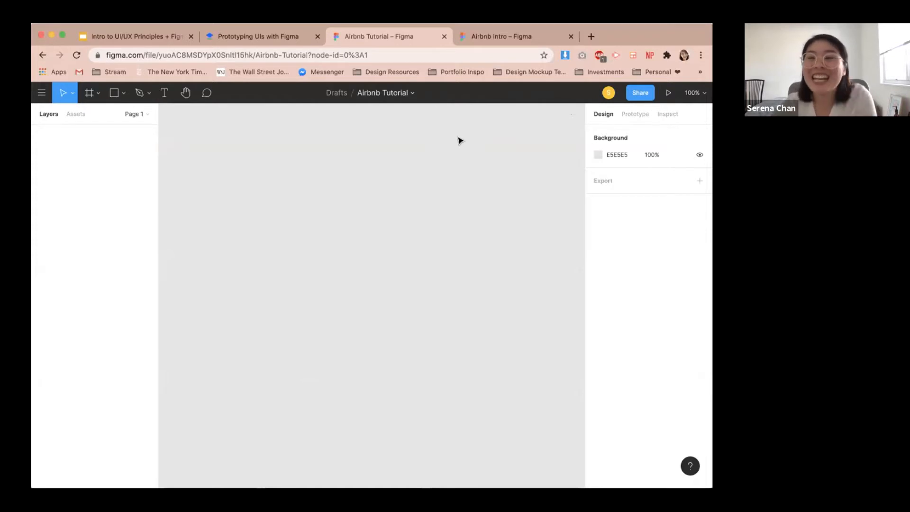
Examine the Airbnb Intro reference screens, then scroll the tutorial document down to Part 2.
click(476, 38)
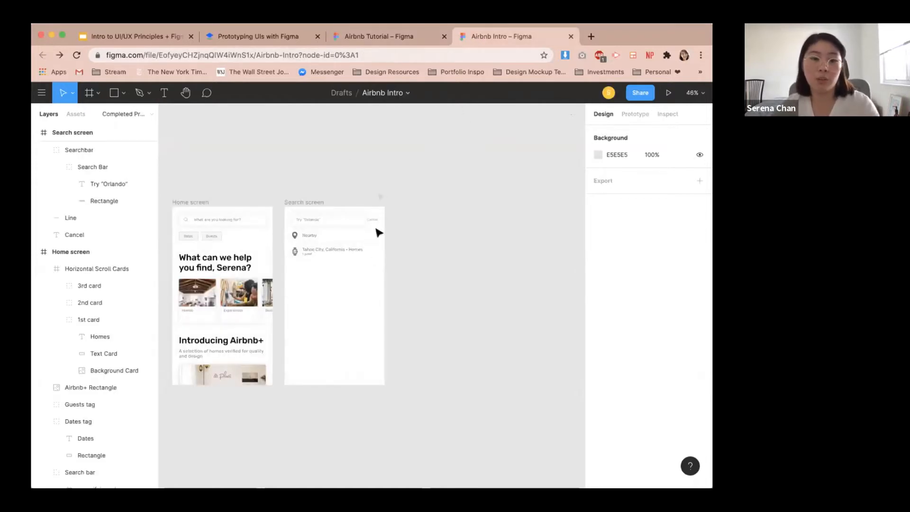
drag(321, 179, 436, 163)
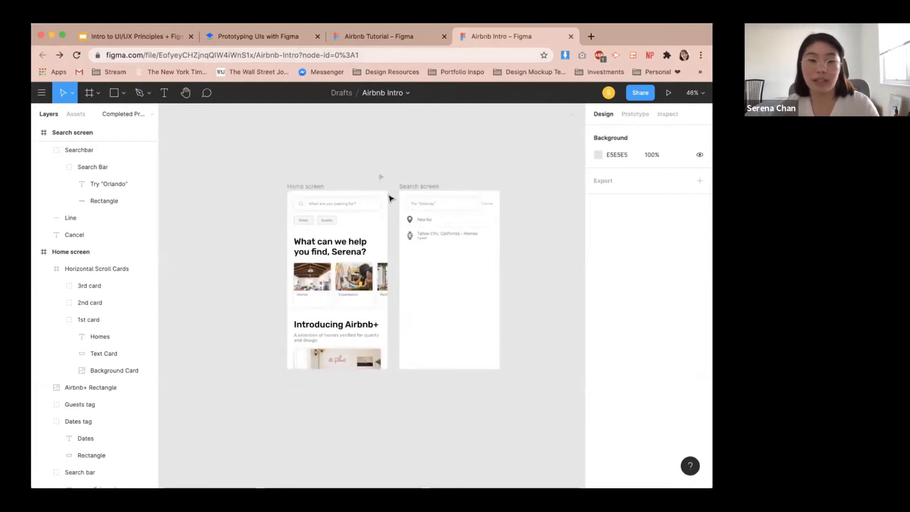
click(271, 40)
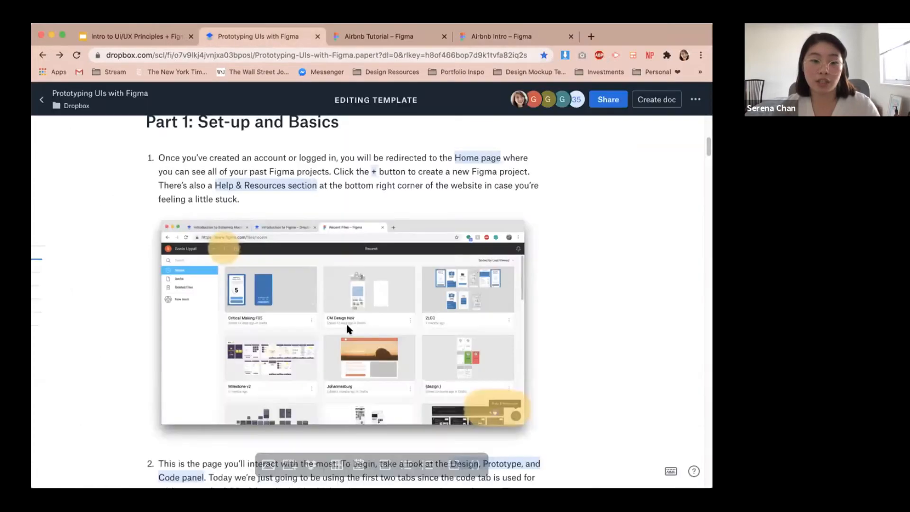
scroll(348, 326, down, 5)
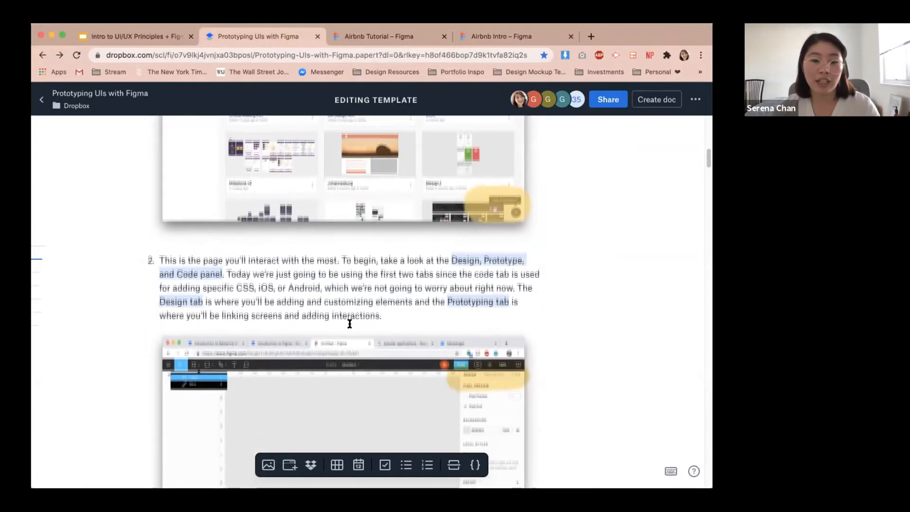
scroll(349, 323, down, 12)
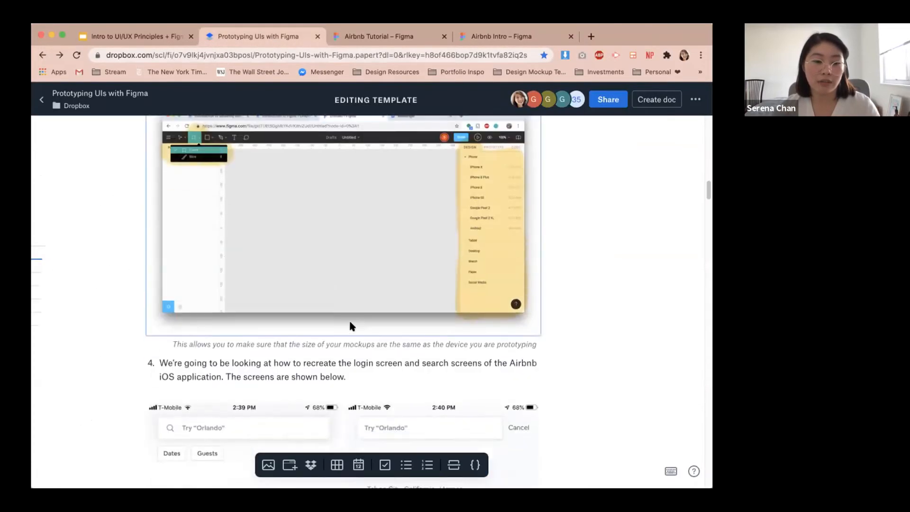
scroll(349, 325, down, 15)
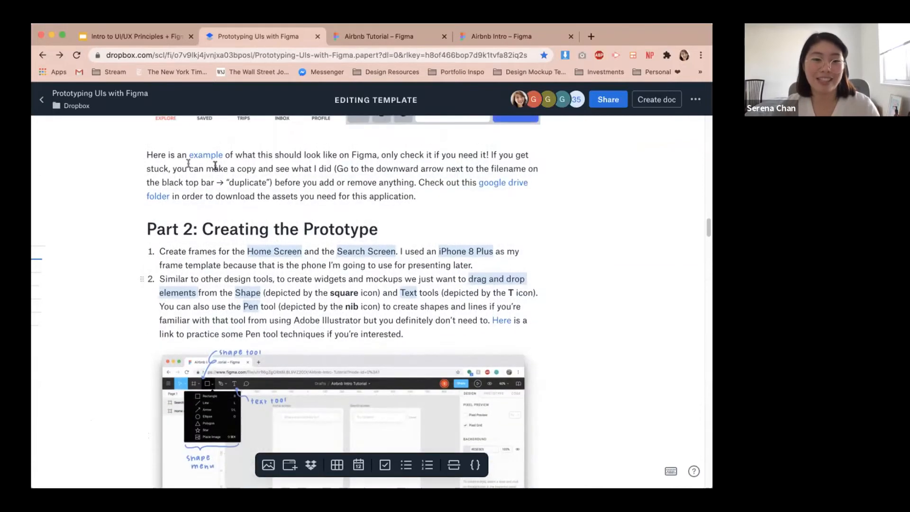
Open the example Airbnb Intro file from the document's link, inspect its file menu's Duplicate option, and close it.
click(215, 155)
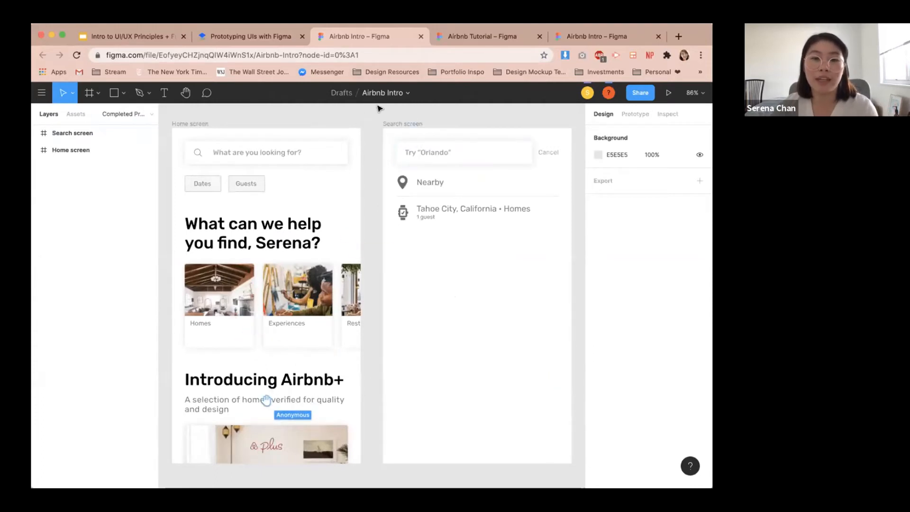
click(406, 94)
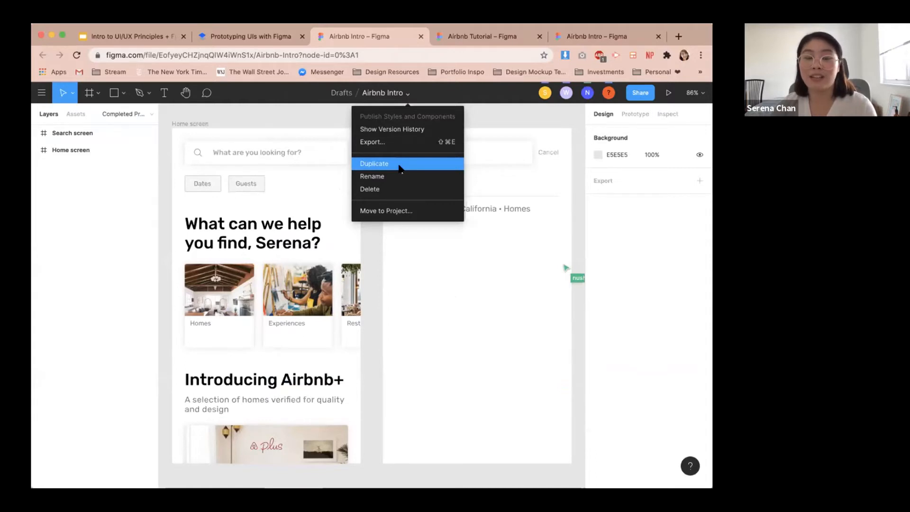
click(523, 118)
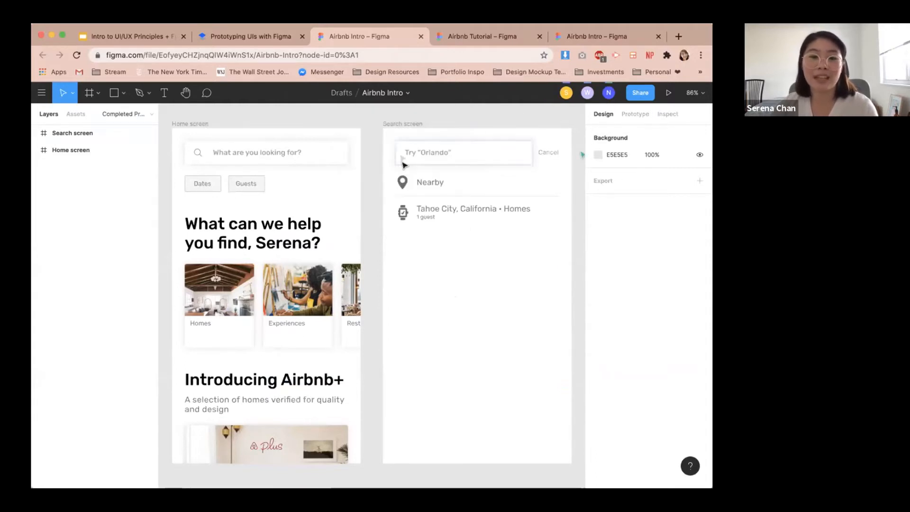
click(408, 95)
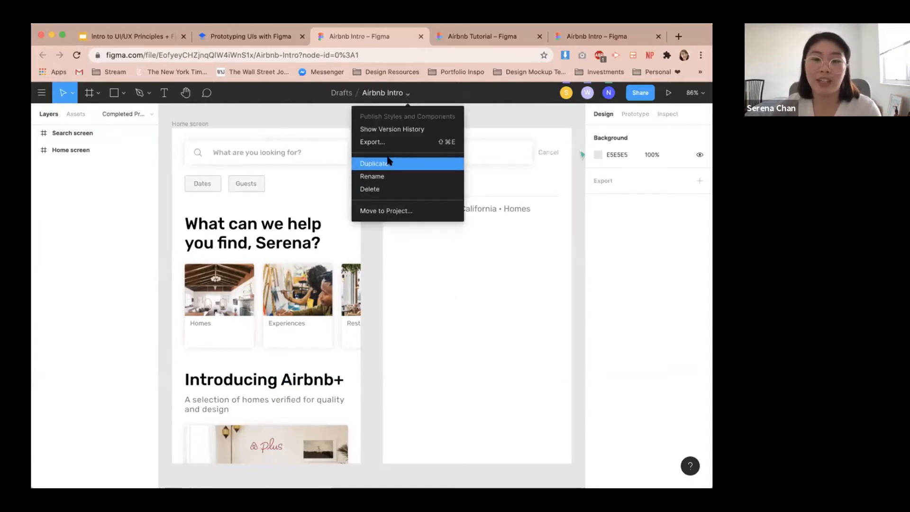
click(536, 124)
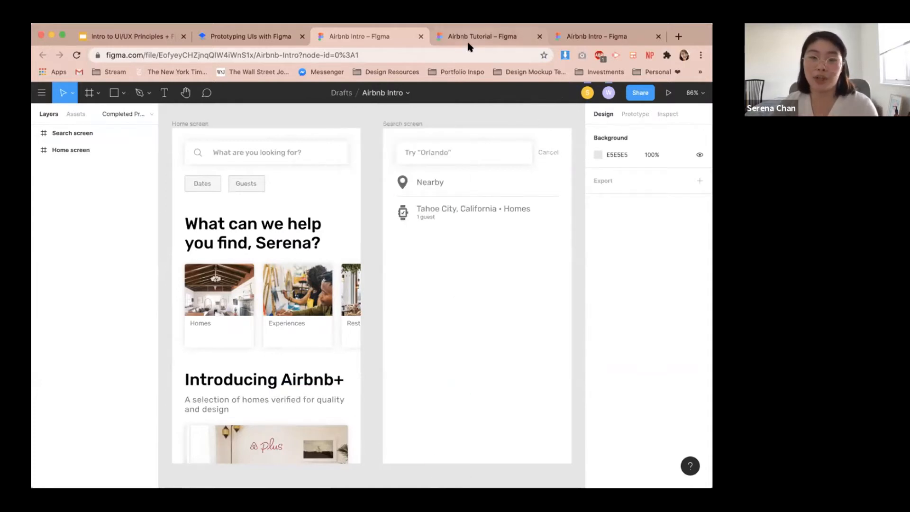
click(419, 36)
Switch to the Airbnb Tutorial file and draw a rectangle about 158 × 102 on the canvas.
click(372, 37)
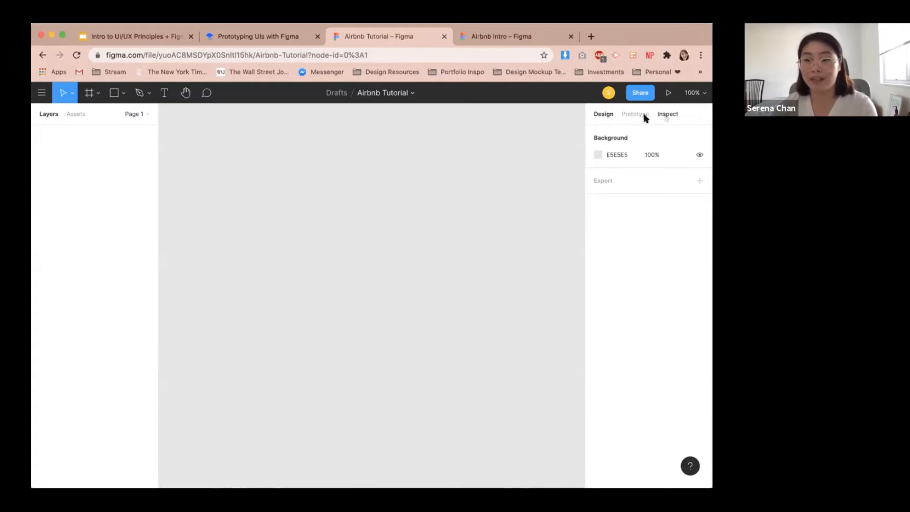
click(641, 115)
click(598, 114)
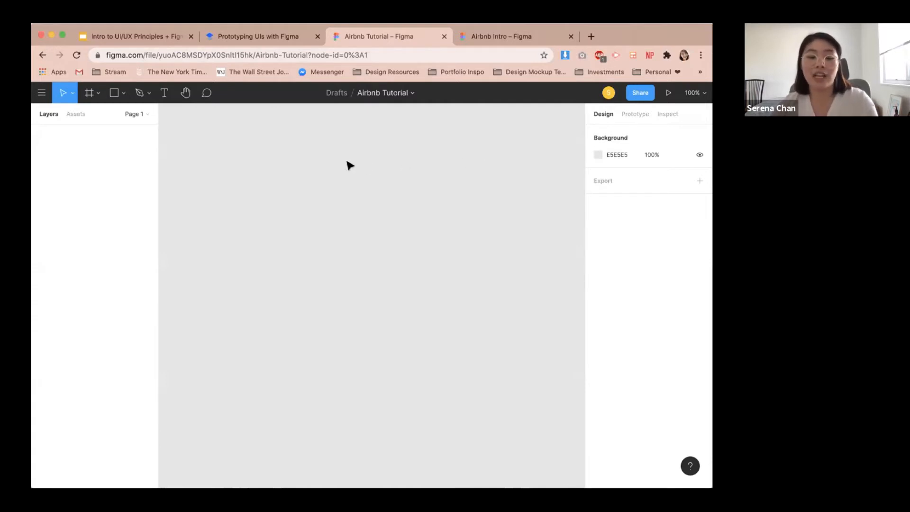
key(r)
drag(306, 157, 389, 211)
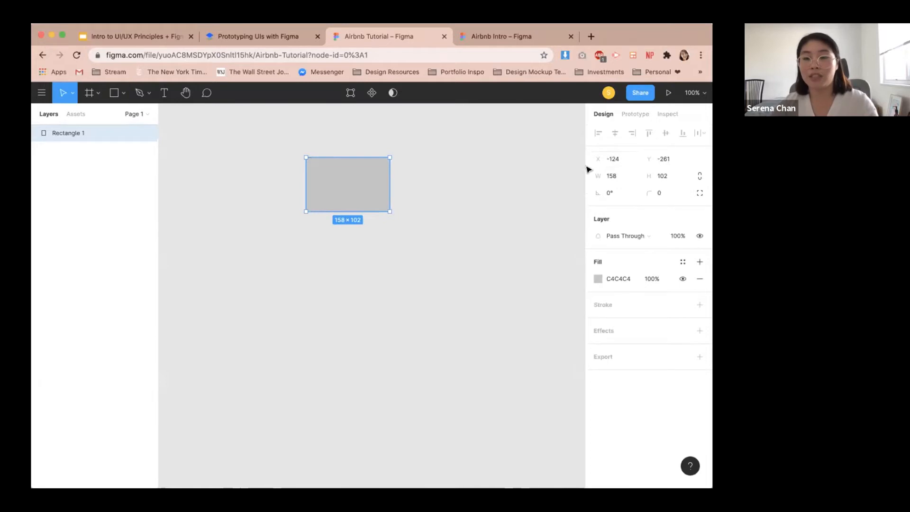
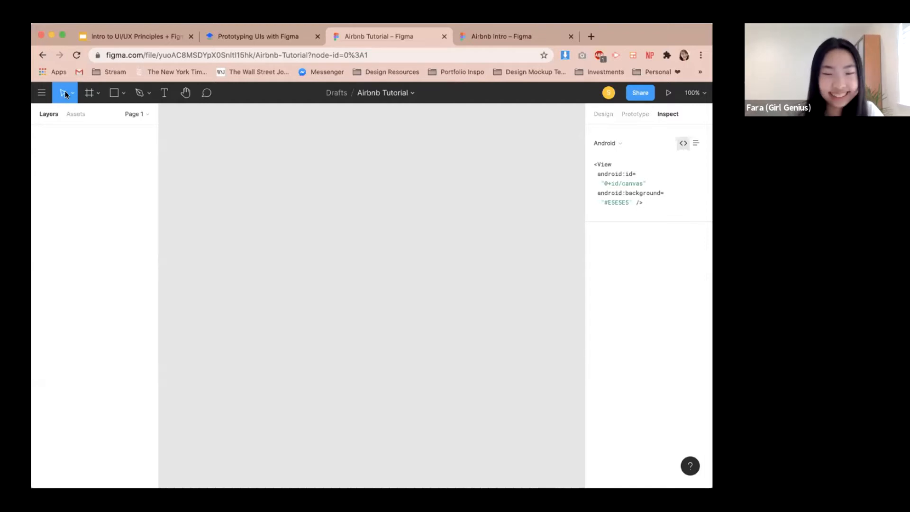
Create an iPhone 8 Plus frame from the Phone frame presets.
click(93, 93)
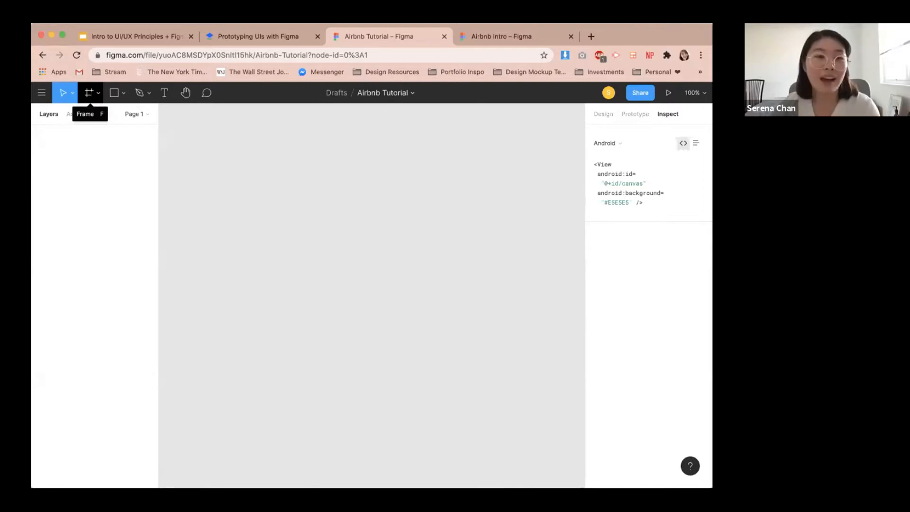
click(95, 94)
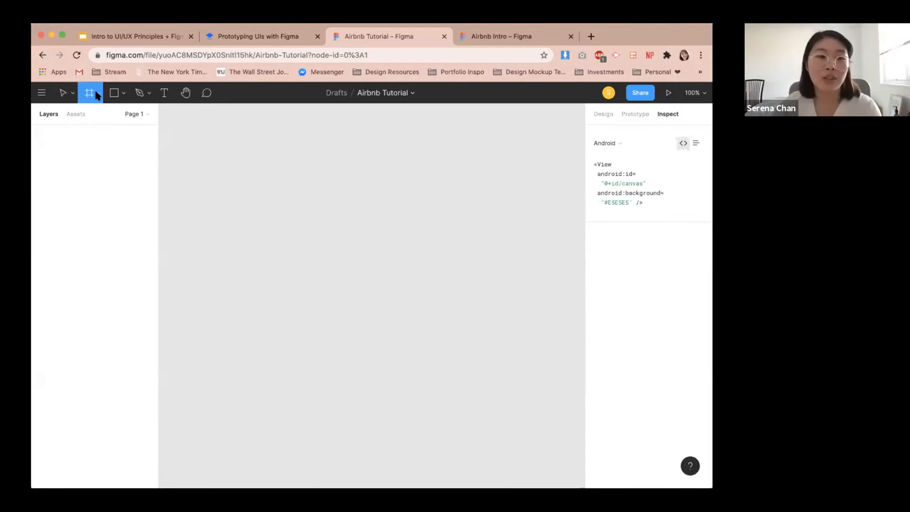
click(98, 94)
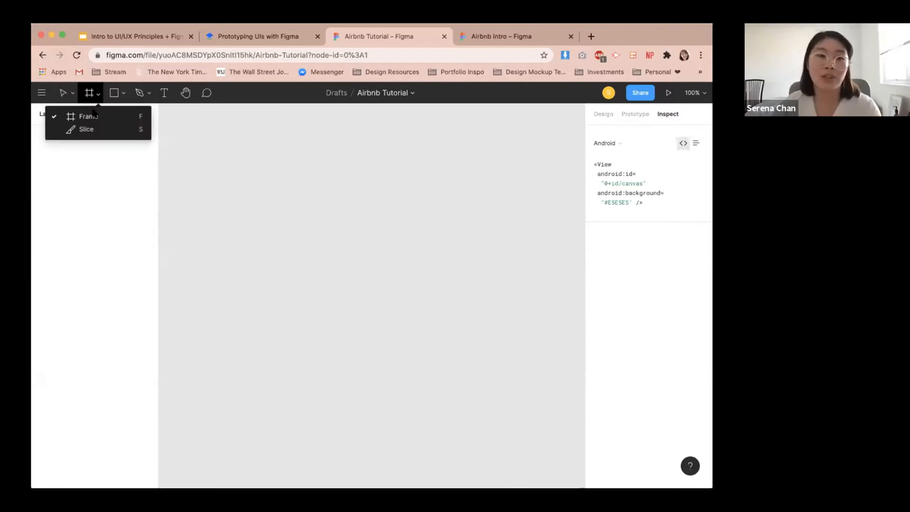
click(600, 114)
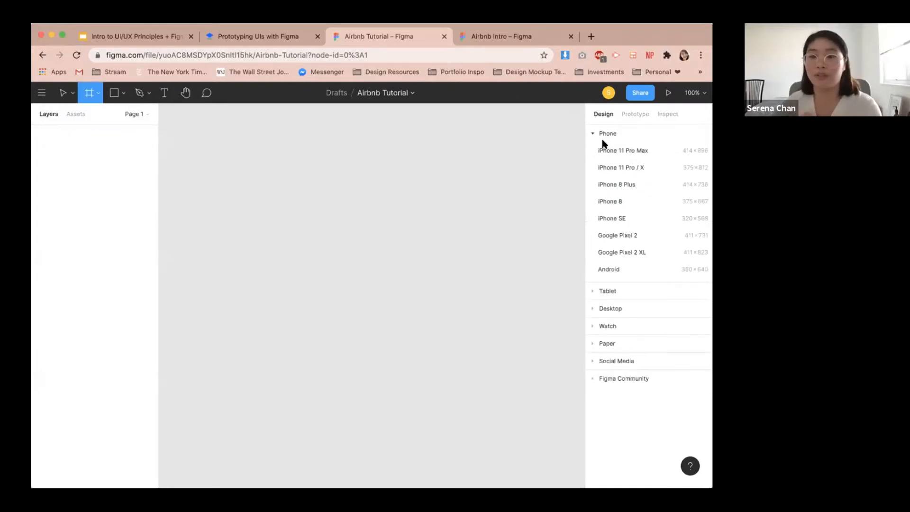
click(609, 289)
click(611, 261)
click(612, 271)
click(608, 134)
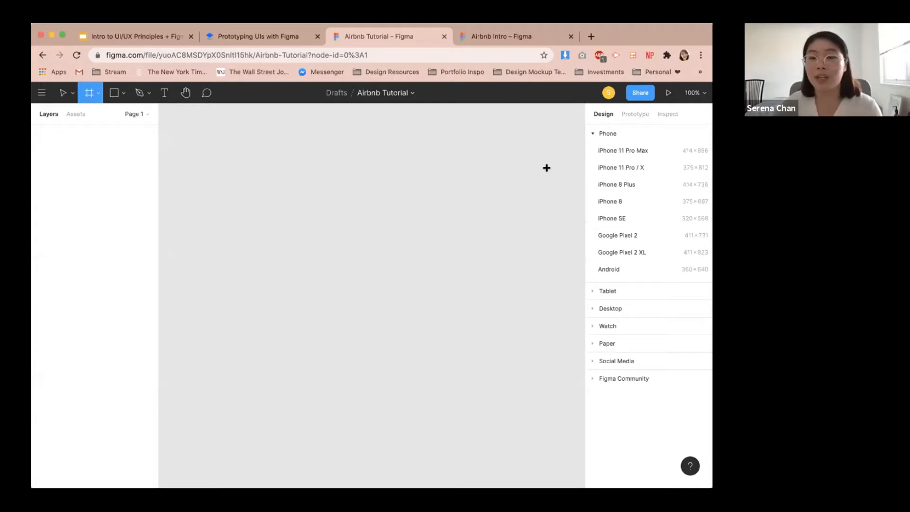
click(626, 185)
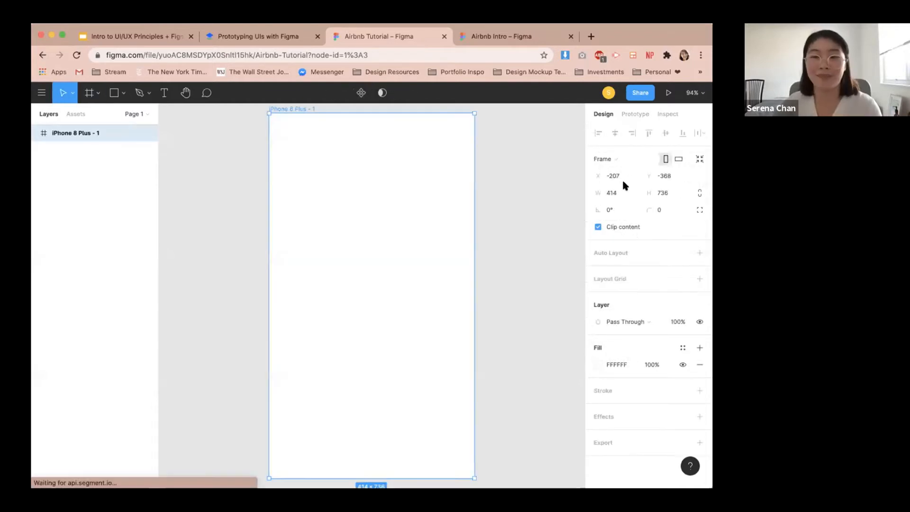
Draw a freeform curved shape with the Pen tool beside the frame.
scroll(384, 197, down, 3)
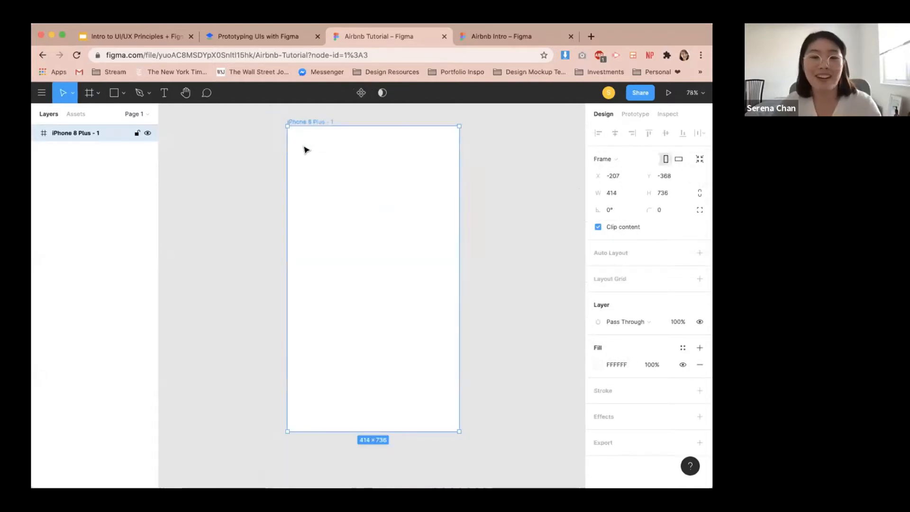
scroll(285, 147, down, 3)
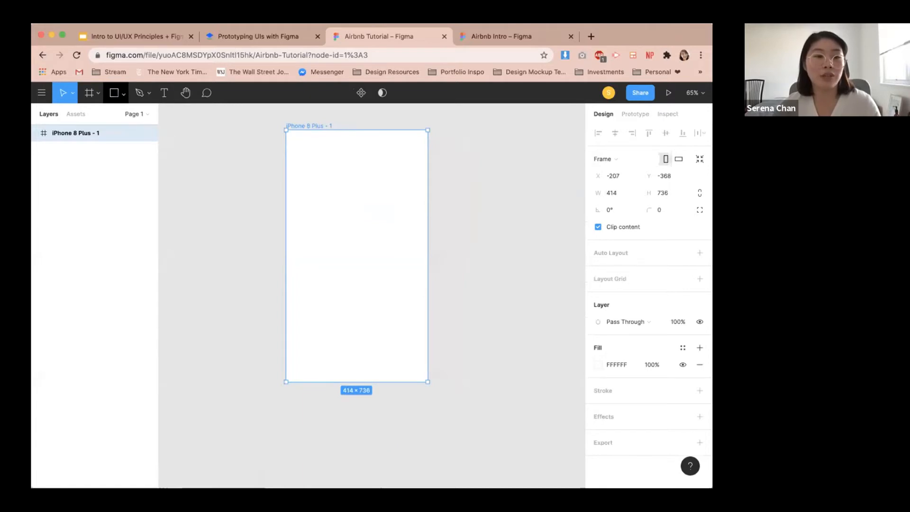
click(118, 94)
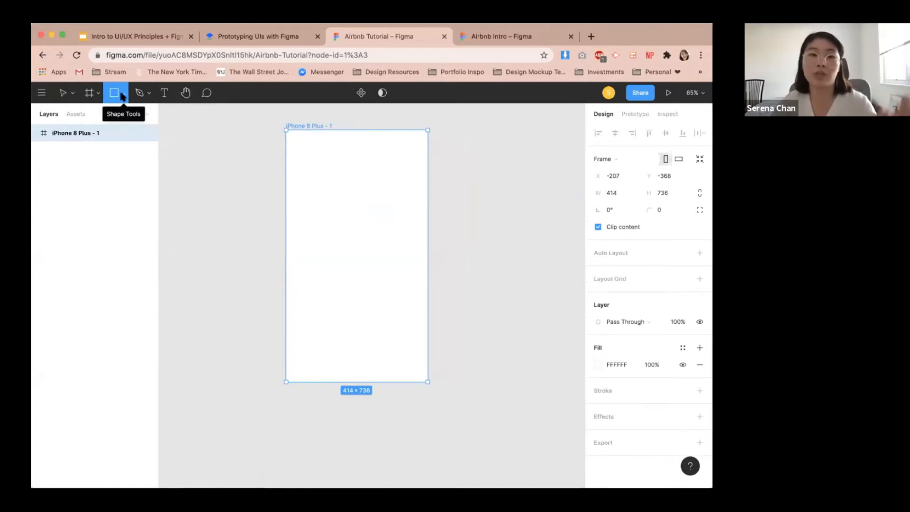
click(122, 95)
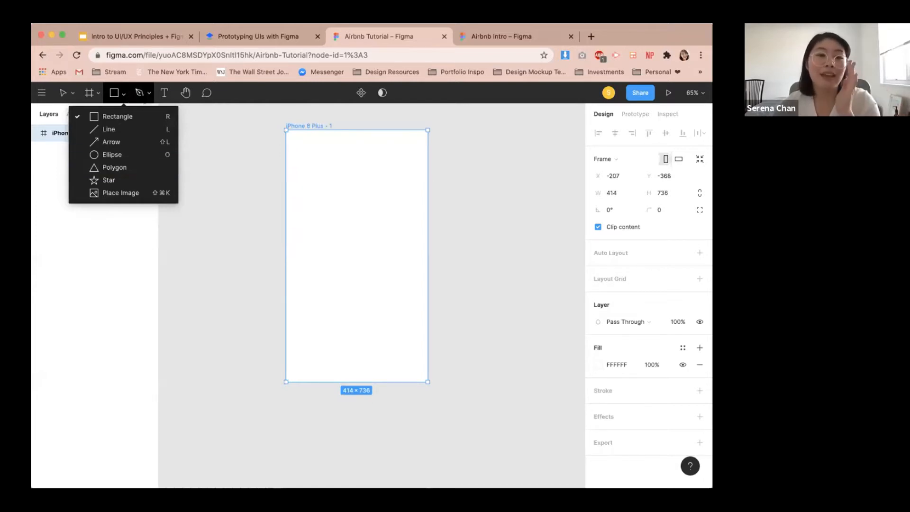
click(141, 93)
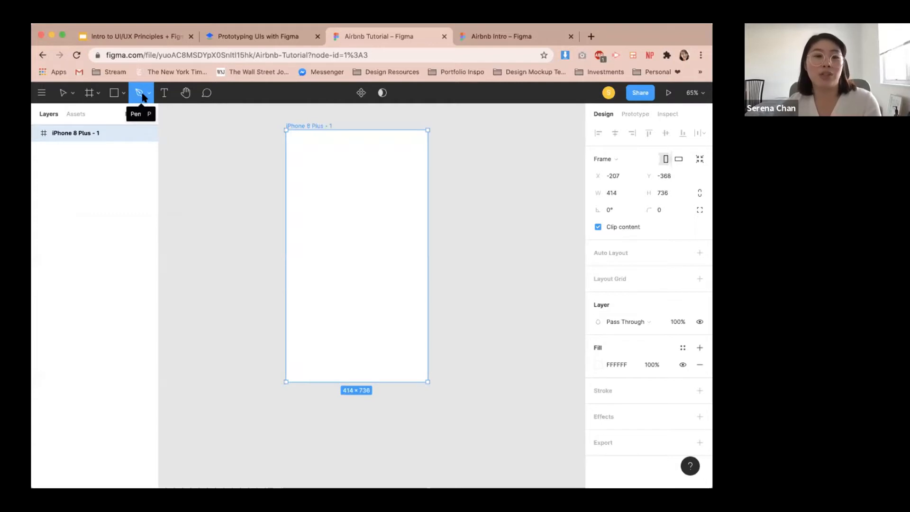
click(200, 150)
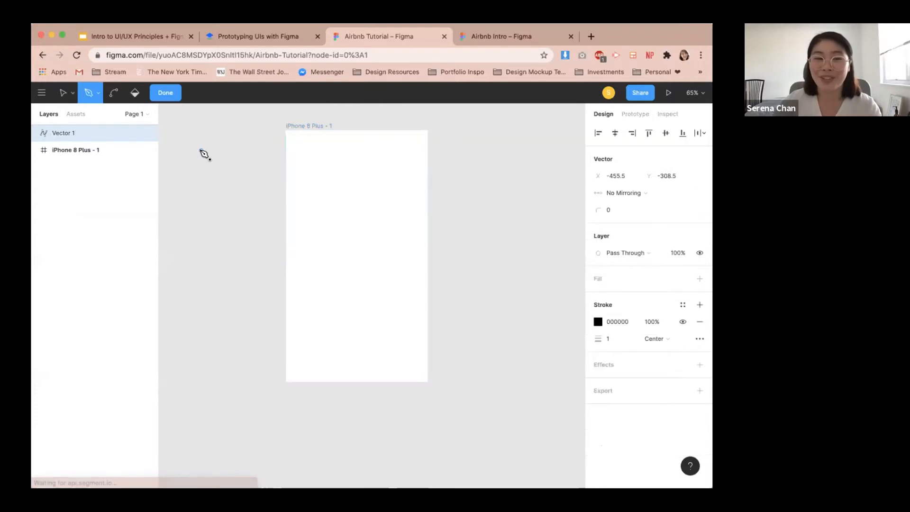
click(251, 131)
drag(252, 132, 298, 190)
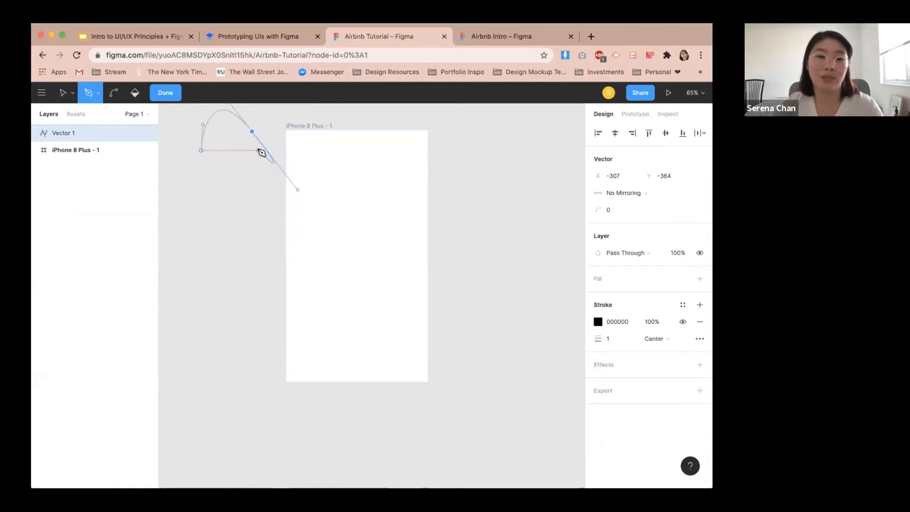
click(260, 168)
drag(236, 205, 235, 234)
drag(200, 151, 301, 218)
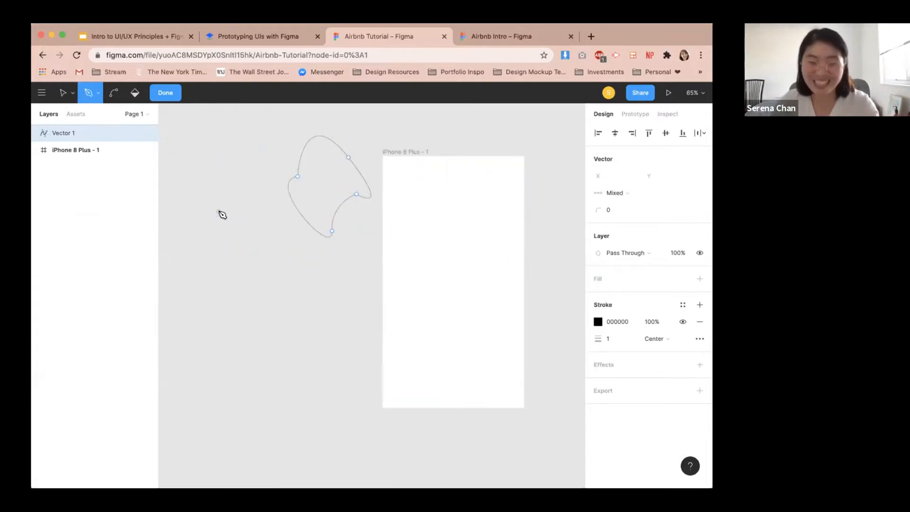
key(Escape)
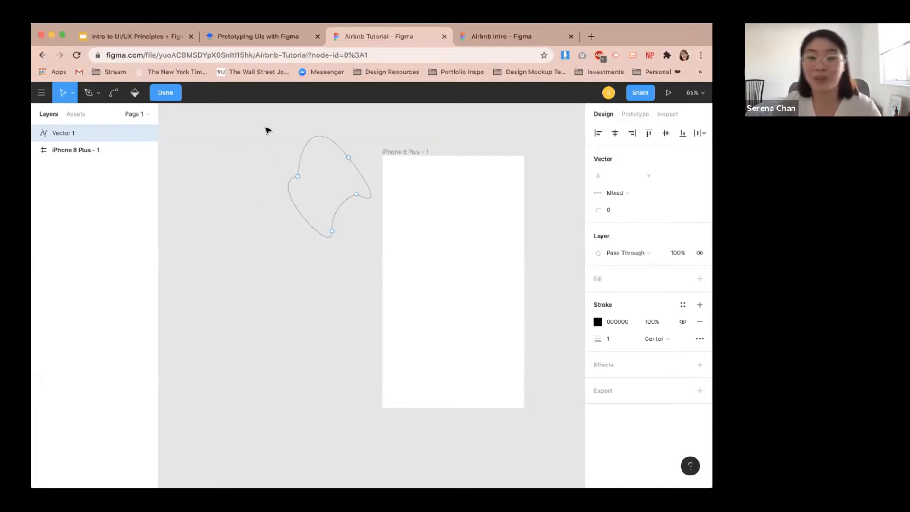
Return to the tutorial document's Part 2 and open the Pen tool practice link, then close that tab.
click(269, 38)
scroll(298, 228, down, 4)
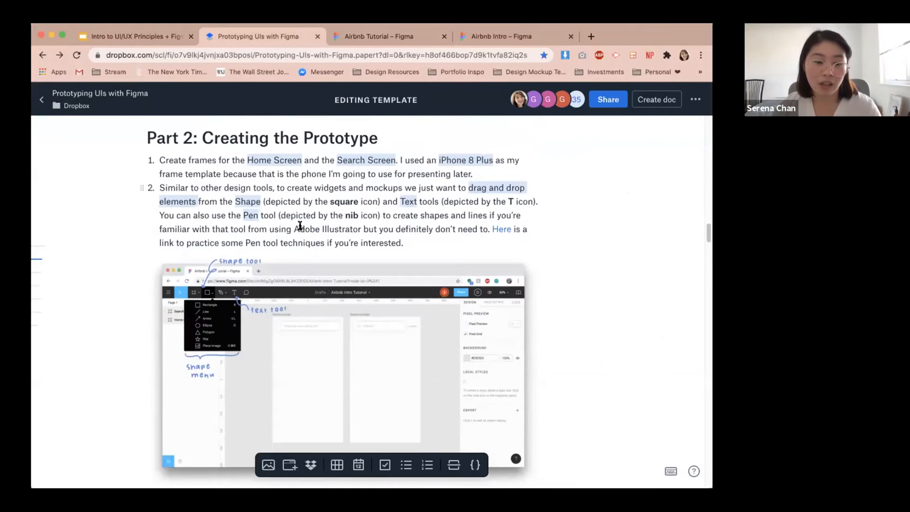
scroll(298, 227, down, 3)
scroll(298, 225, down, 5)
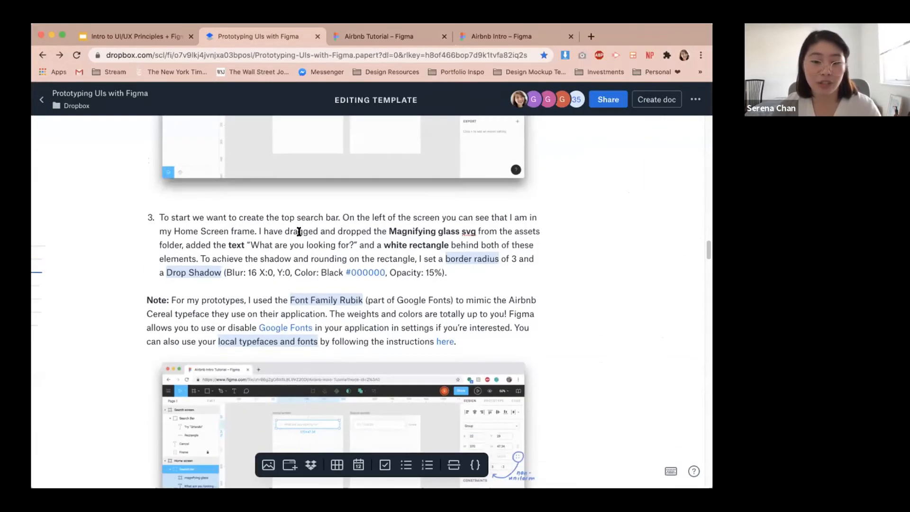
scroll(299, 232, down, 1)
scroll(297, 234, up, 8)
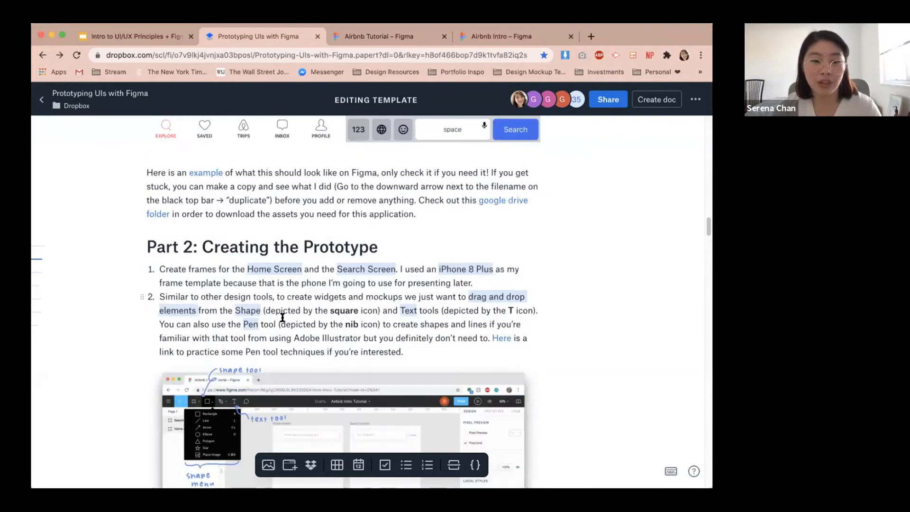
click(495, 340)
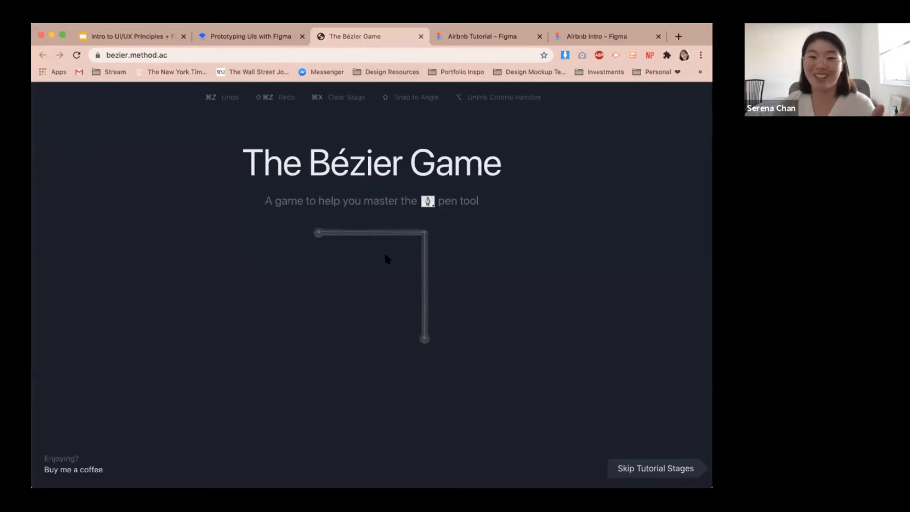
click(421, 36)
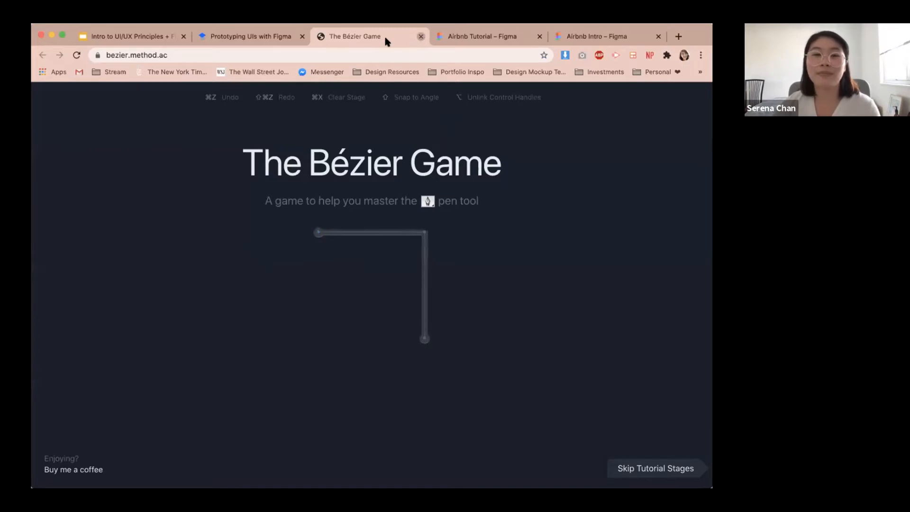
click(290, 199)
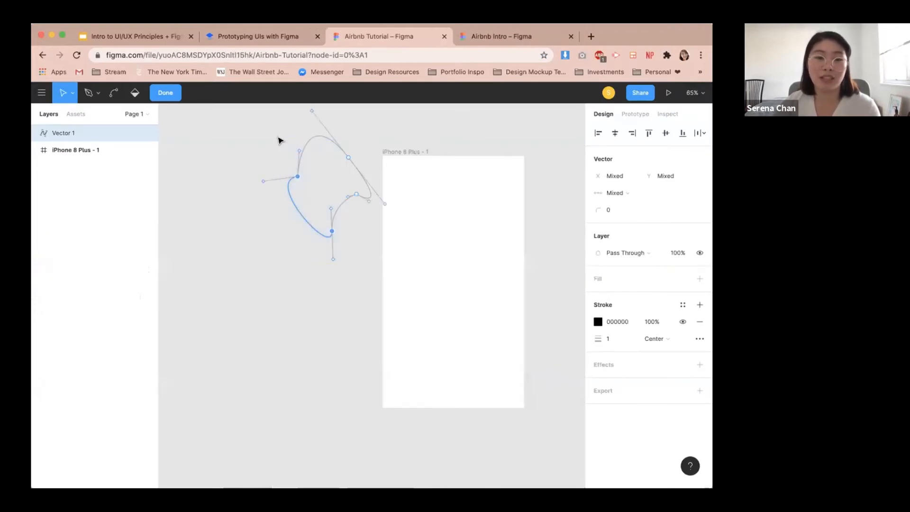
Delete the pen-drawn shape from the canvas.
key(BackSpace)
drag(278, 138, 371, 207)
key(BackSpace)
Try out the Text, Hand and Comment tools, panning the canvas.
click(163, 92)
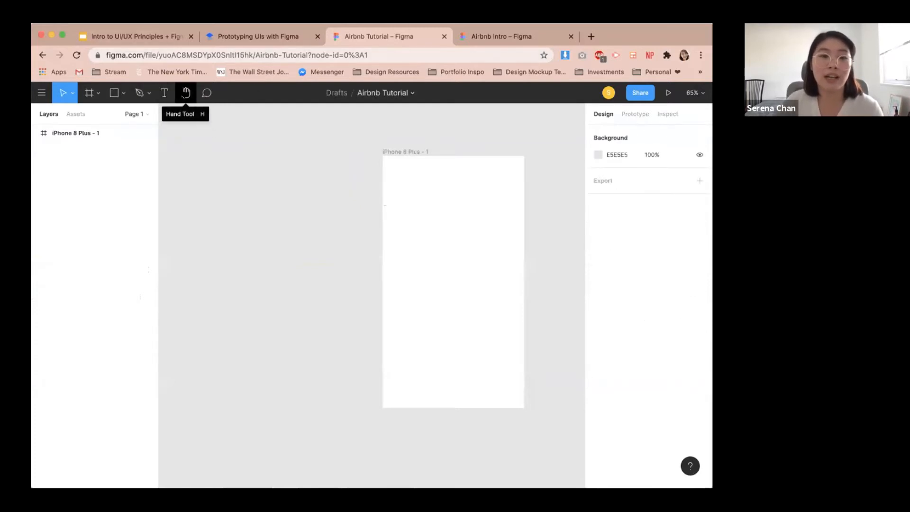
click(186, 93)
drag(249, 170, 237, 136)
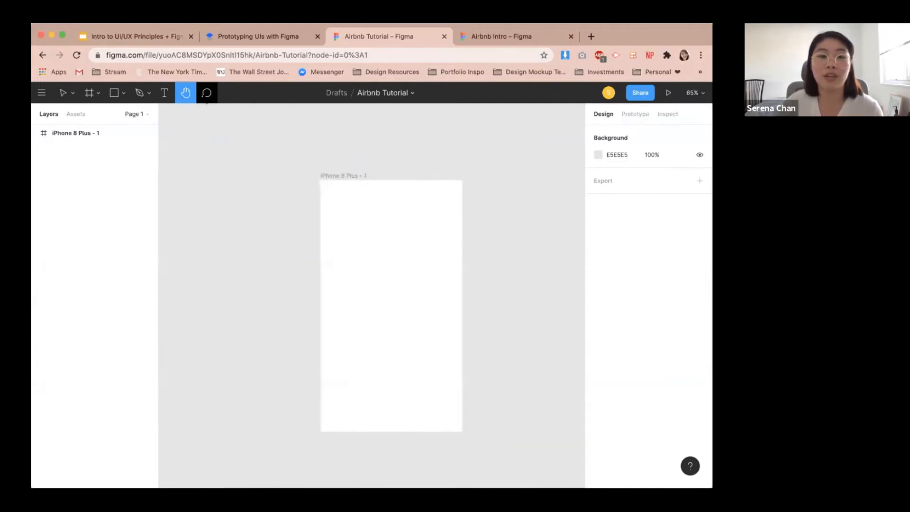
click(207, 93)
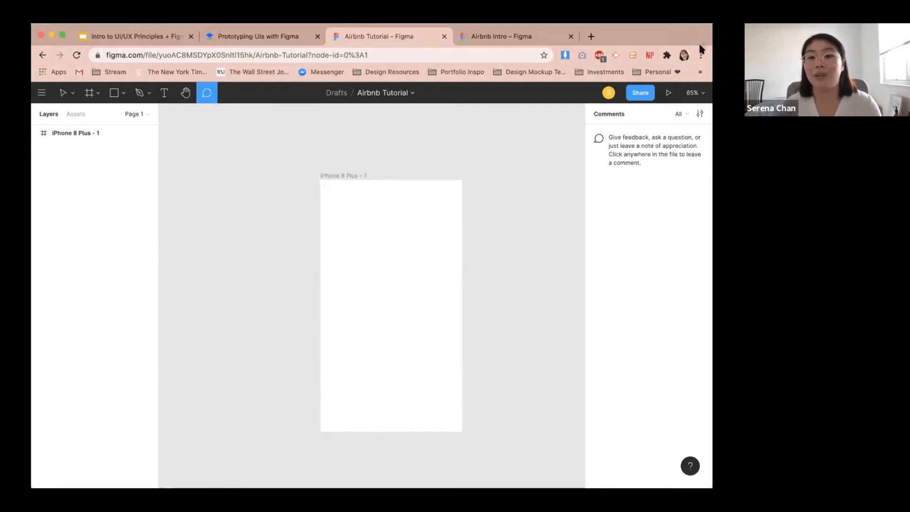
Preview the frame in prototype presentation mode and return to the editor file.
click(667, 93)
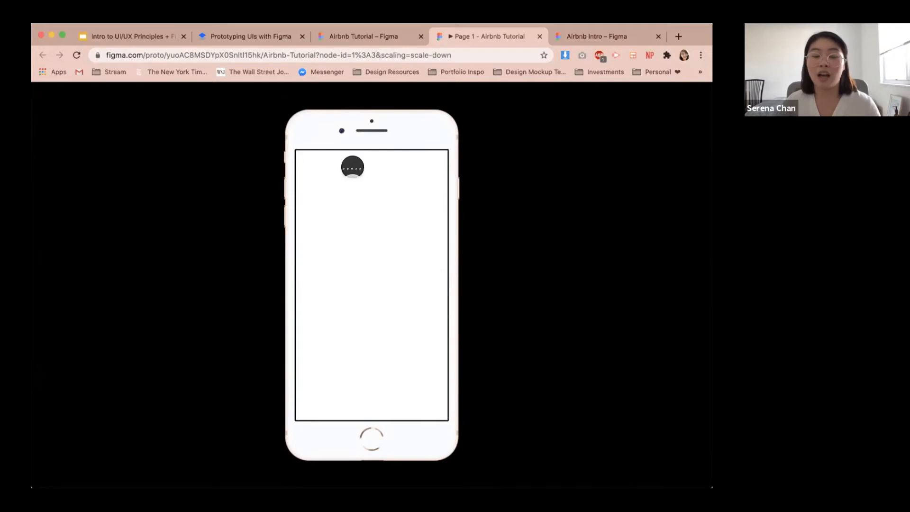
click(360, 37)
click(488, 37)
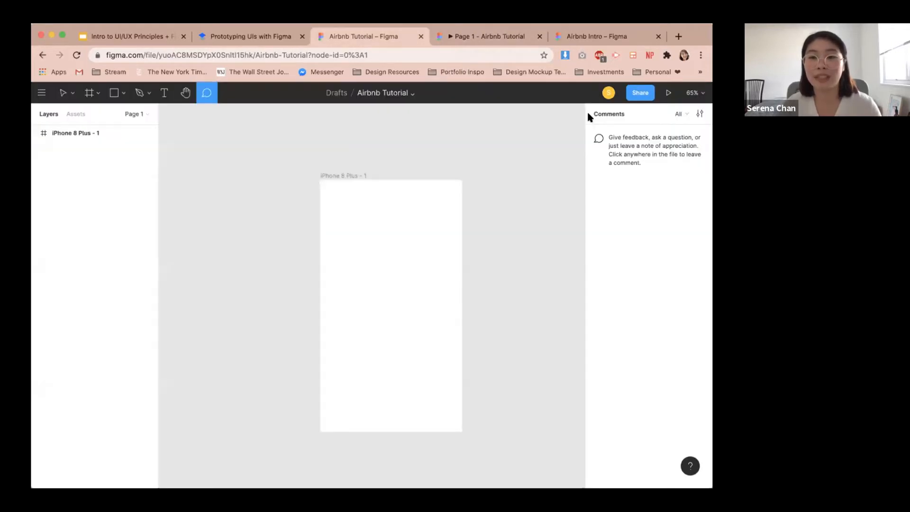
click(361, 36)
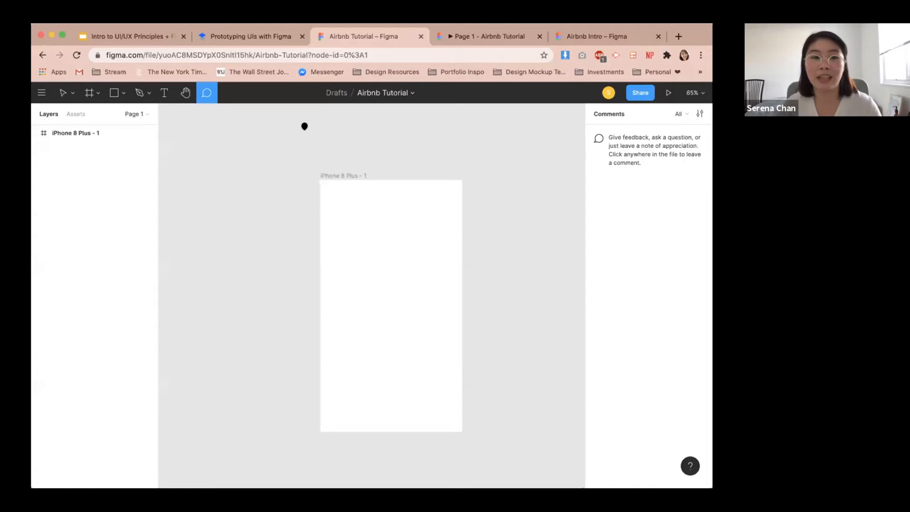
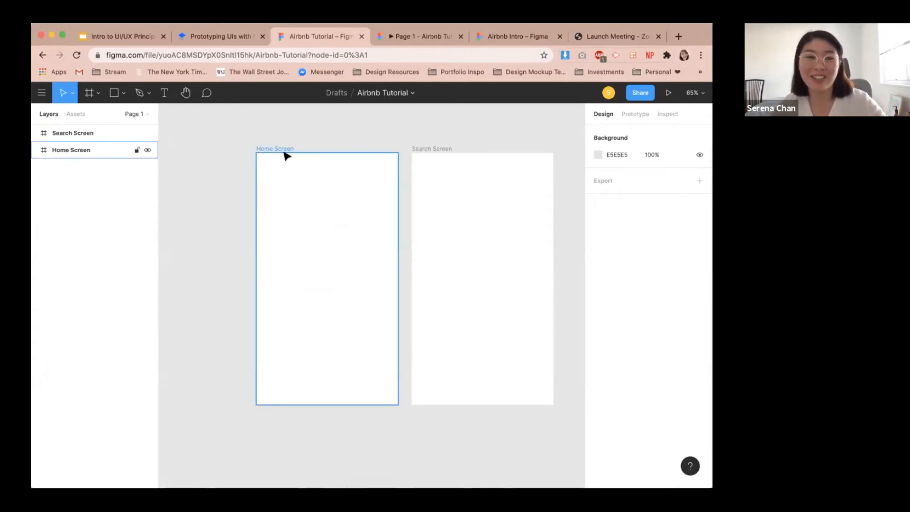
Draw a search-bar rectangle at the top of the Home Screen frame, referring to the tutorial screenshot, and size it 358 × 52.
click(230, 36)
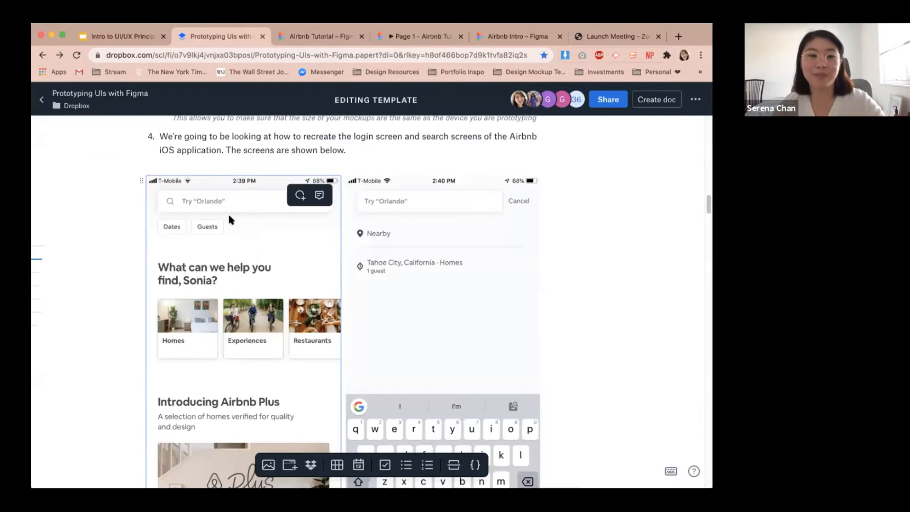
click(325, 38)
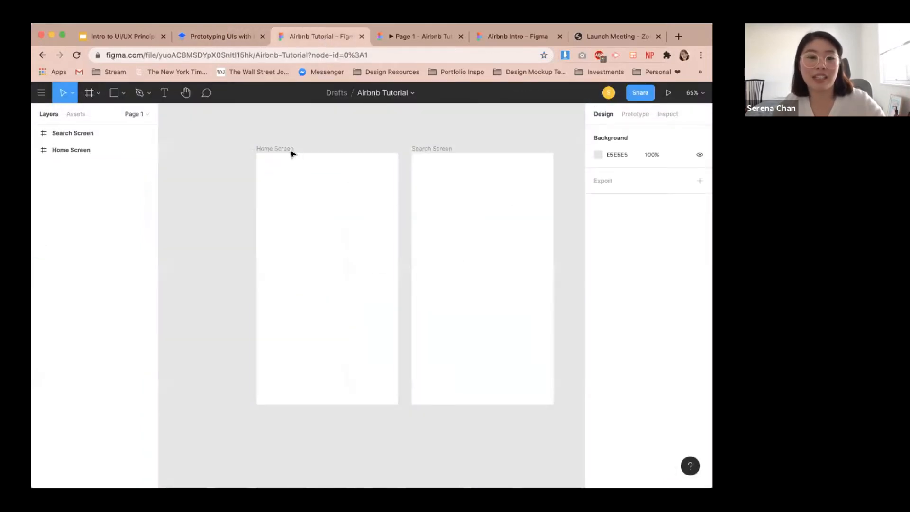
click(114, 92)
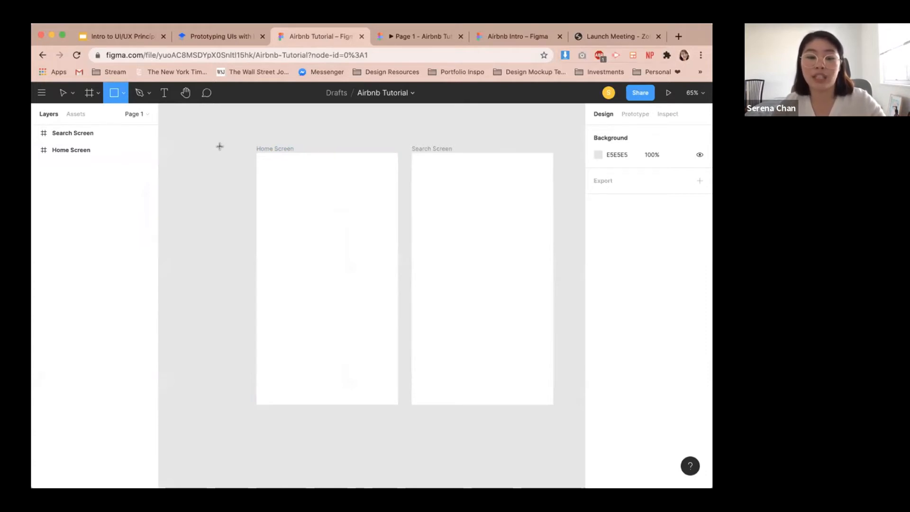
drag(271, 169, 387, 191)
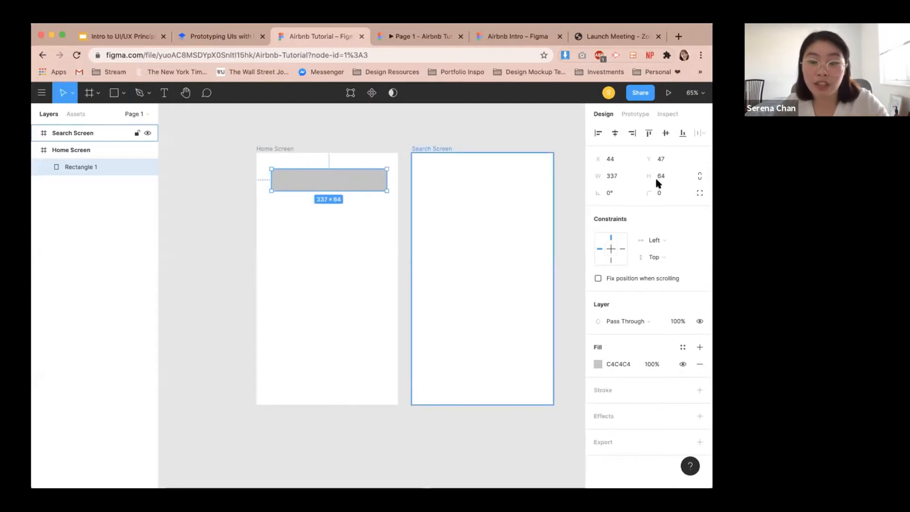
click(624, 176)
text(3)
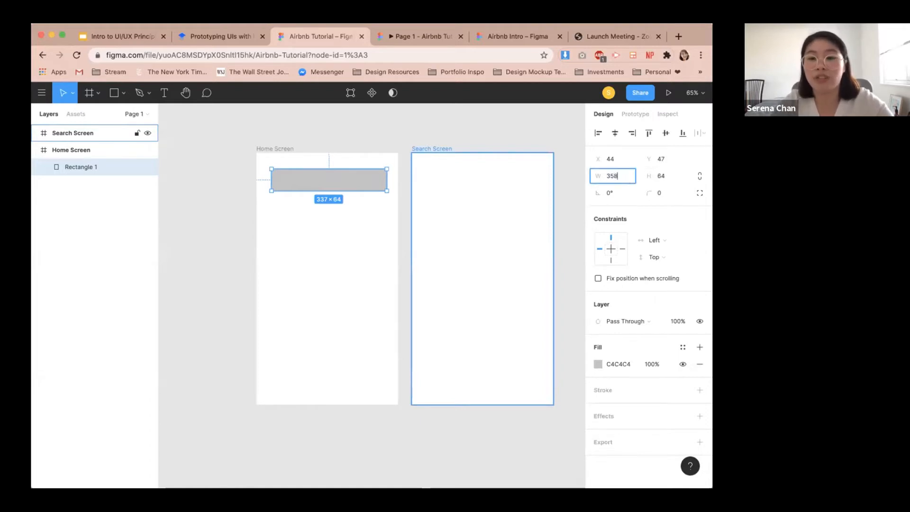
text(58)
key(Return)
click(666, 175)
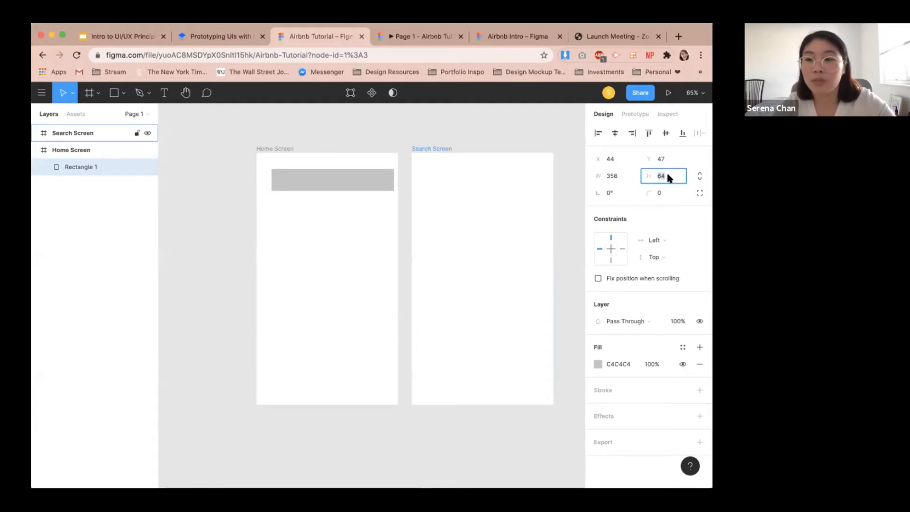
text(52)
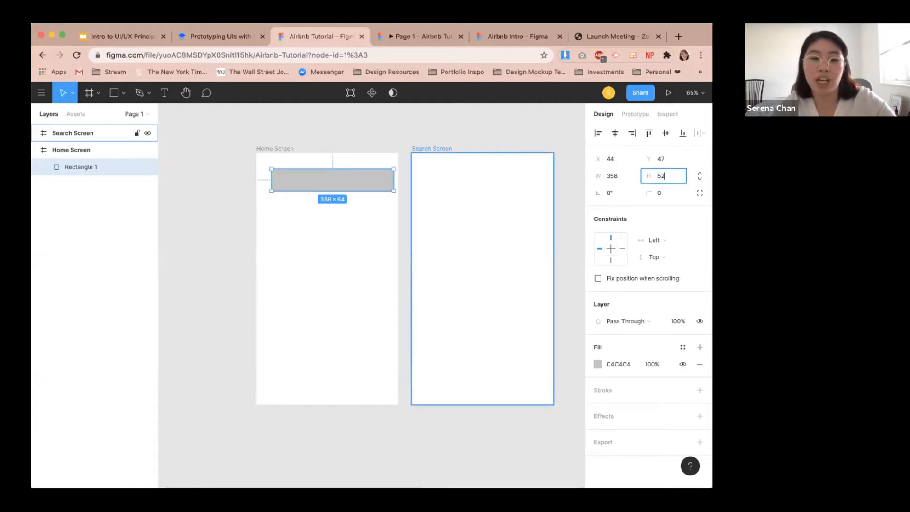
key(Return)
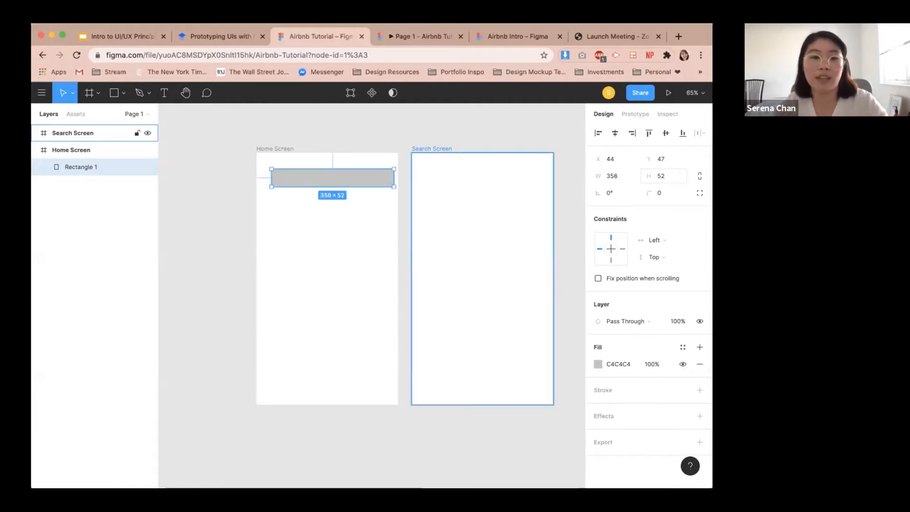
Compare with the tutorial's search bar, center the rectangle horizontally in the Home Screen frame and set its Y position to 28.
click(239, 36)
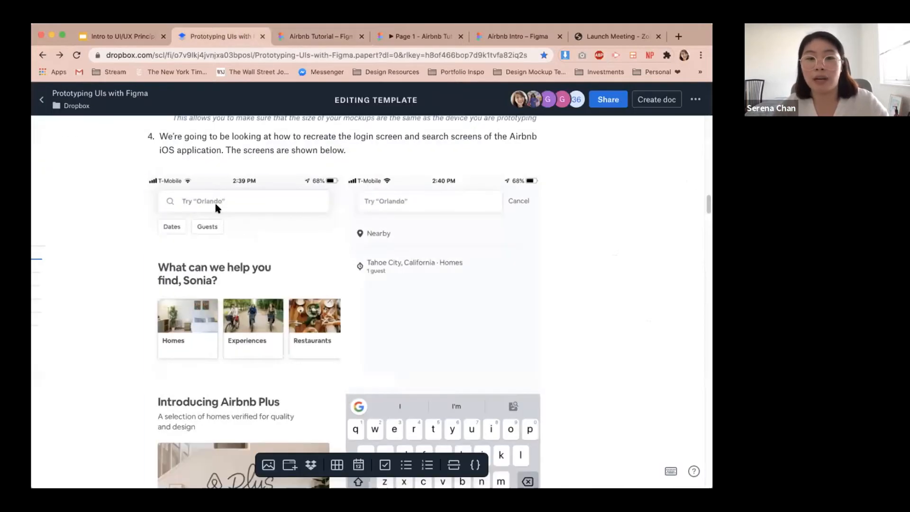
click(232, 210)
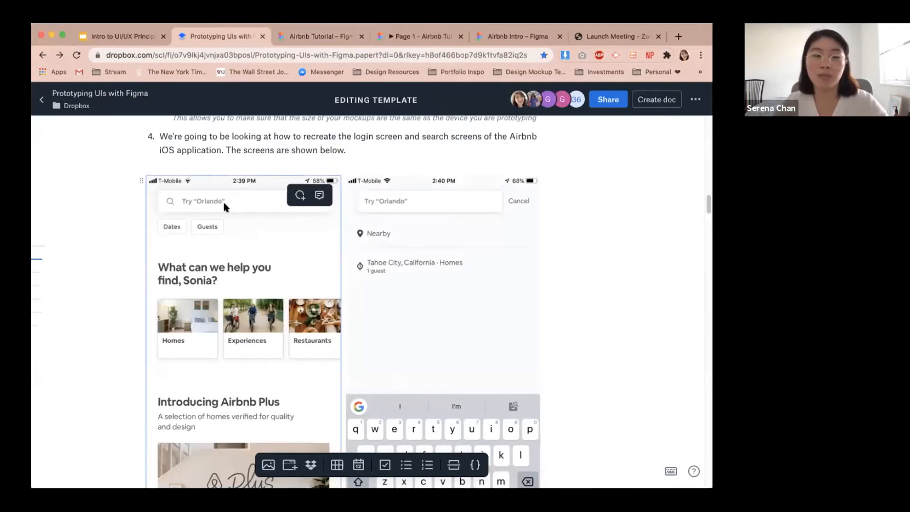
click(307, 38)
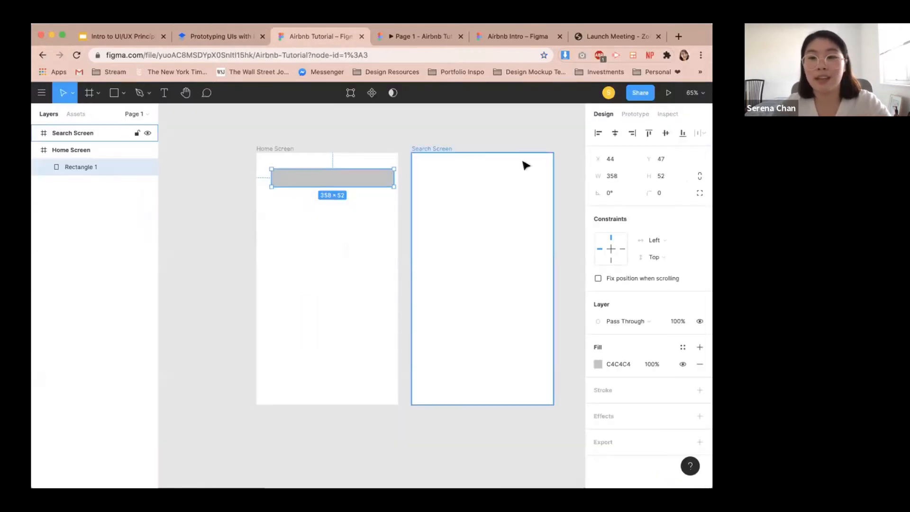
click(615, 134)
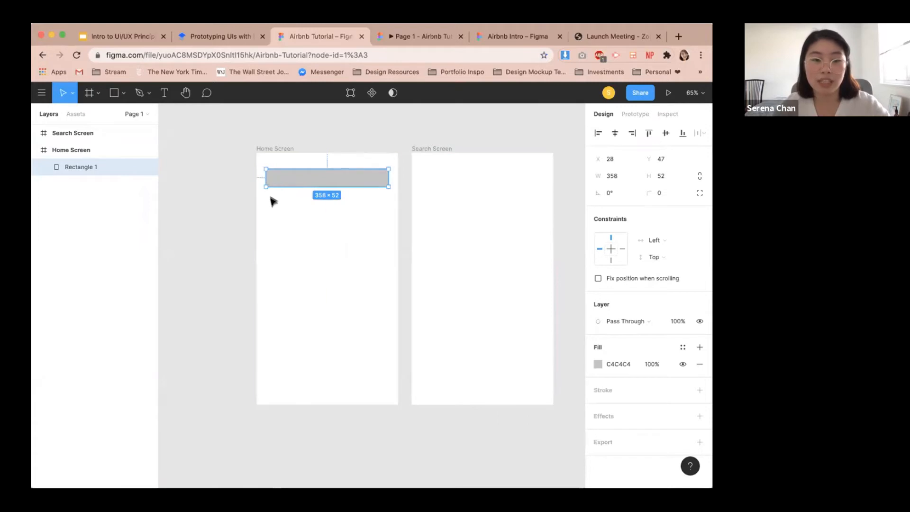
key(alt)
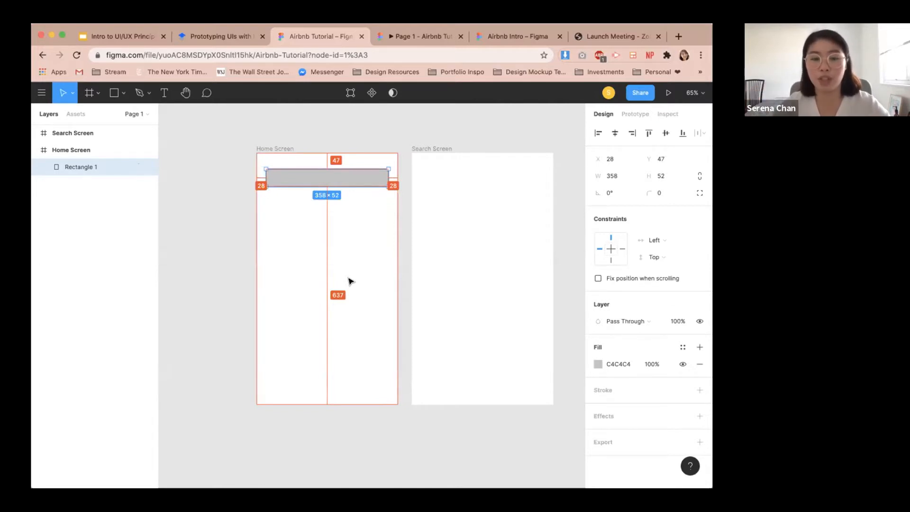
click(663, 160)
text(2)
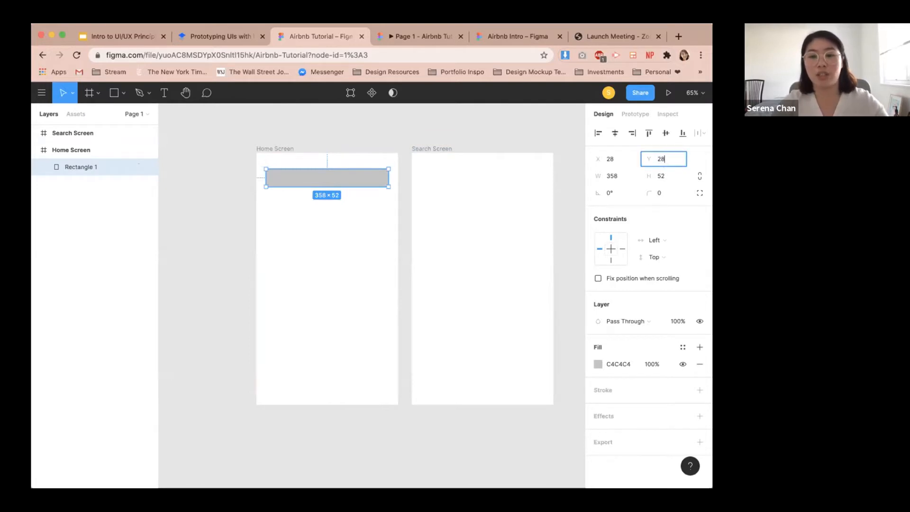
text(8)
key(Return)
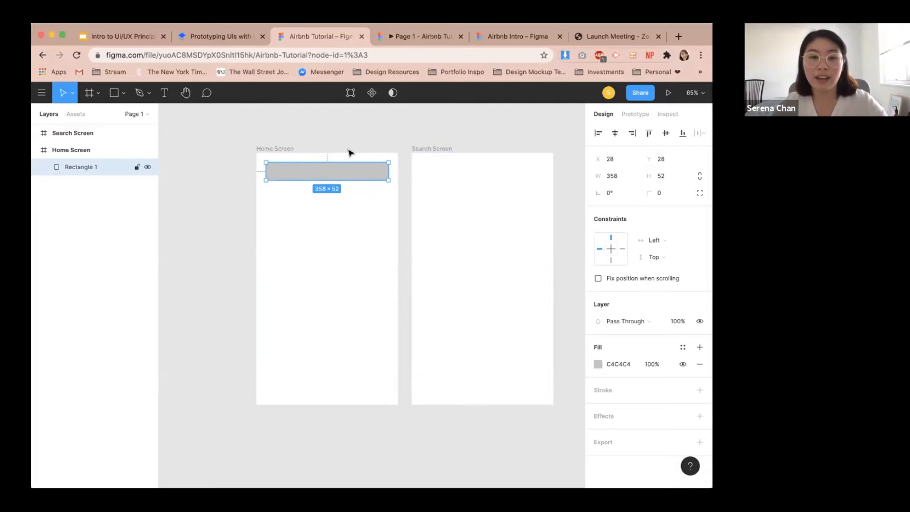
Set the rectangle's corner radius to 3.
key(alt)
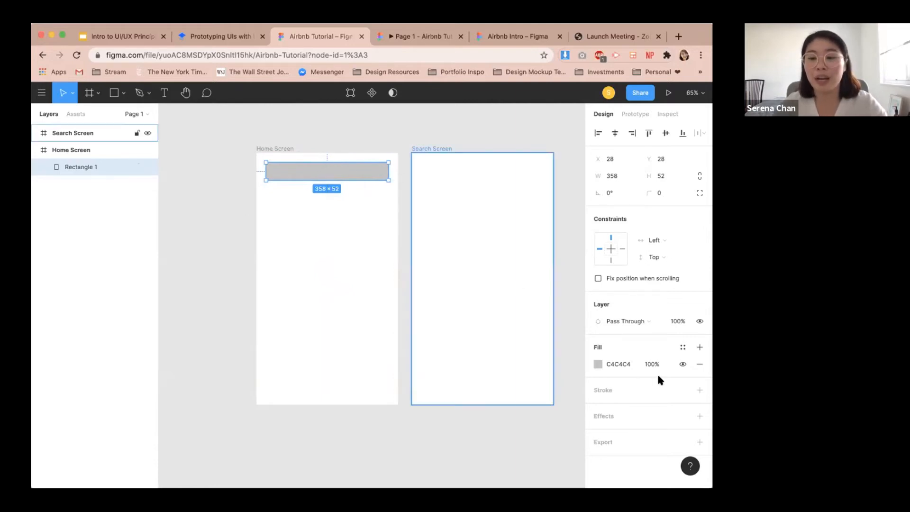
click(664, 193)
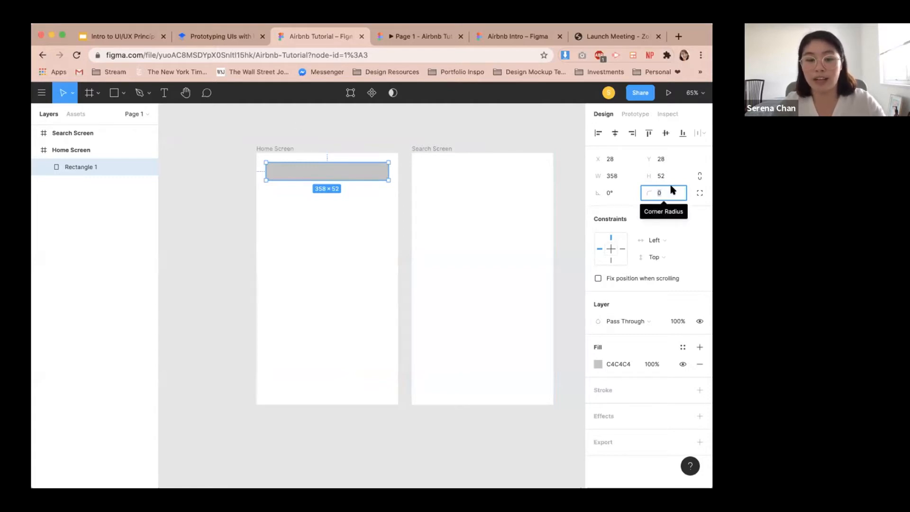
text(3)
key(Return)
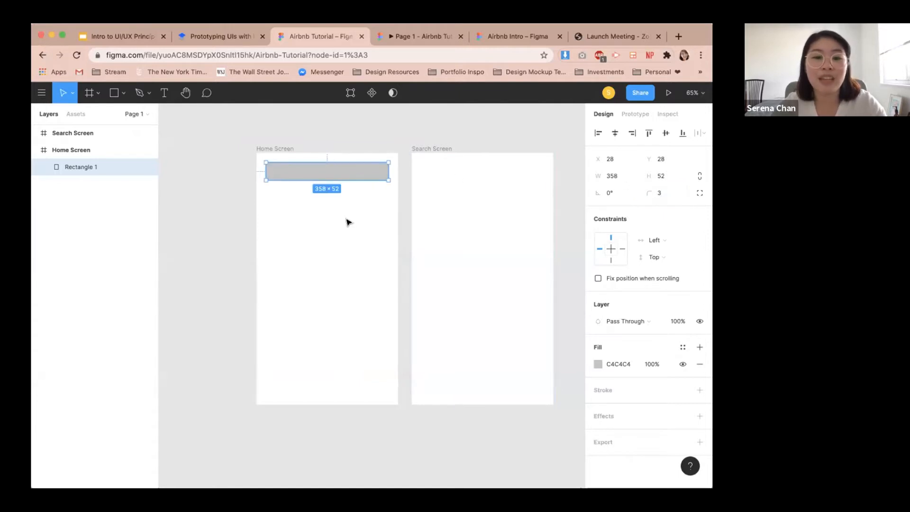
Zoom in to inspect the rectangle's rounded corners.
click(331, 183)
scroll(264, 183, up, 10)
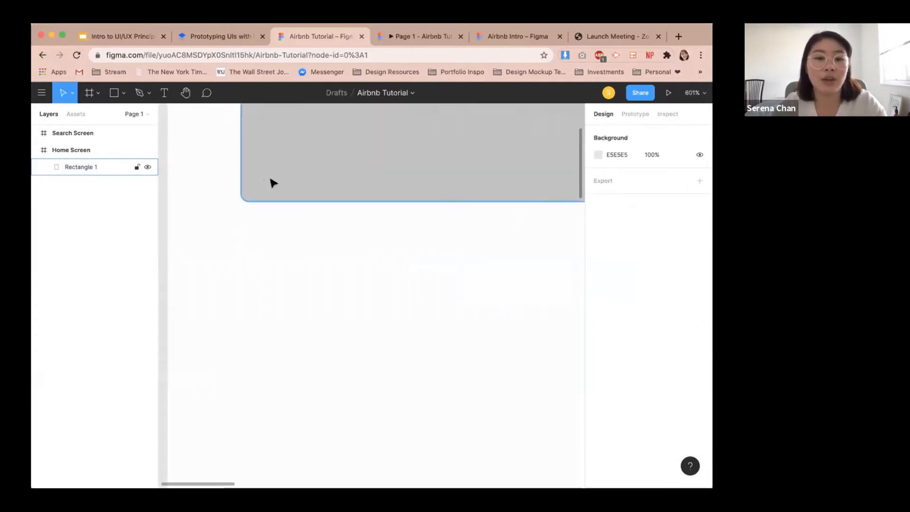
scroll(275, 203, down, 1)
drag(299, 224, 281, 319)
scroll(302, 300, down, 2)
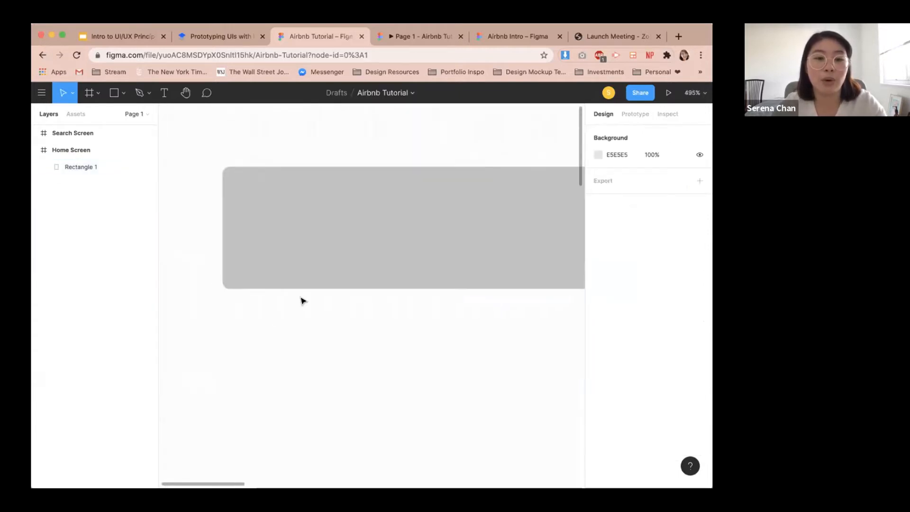
scroll(303, 301, down, 5)
drag(449, 334, 392, 309)
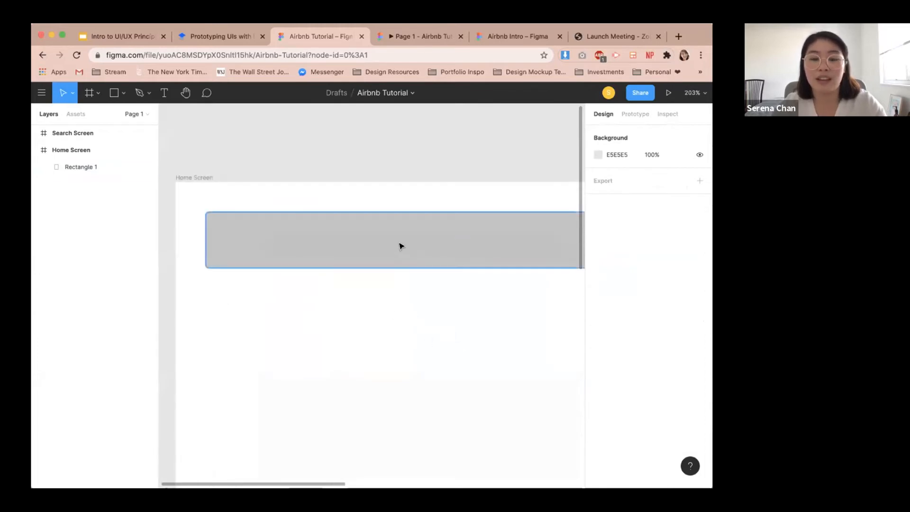
Change the rectangle's fill color to white FFFFFF.
click(400, 249)
scroll(504, 327, down, 1)
drag(506, 347, 450, 309)
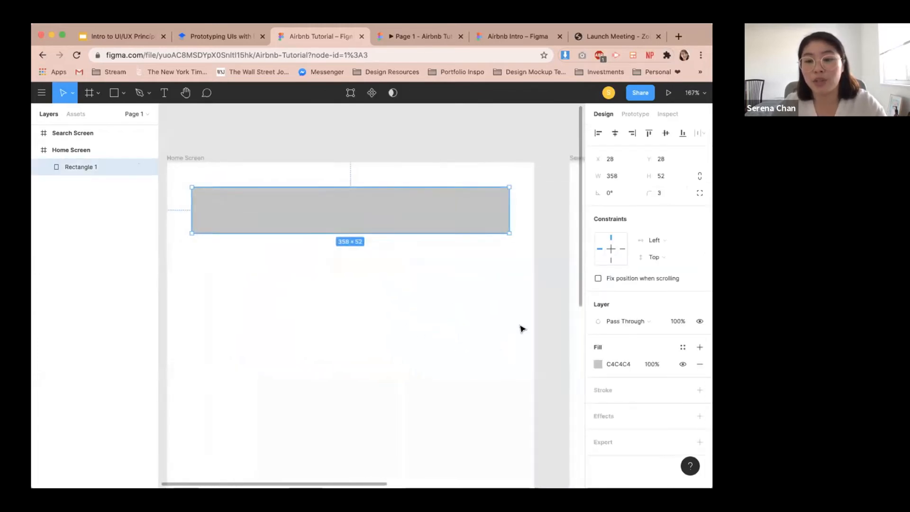
click(598, 364)
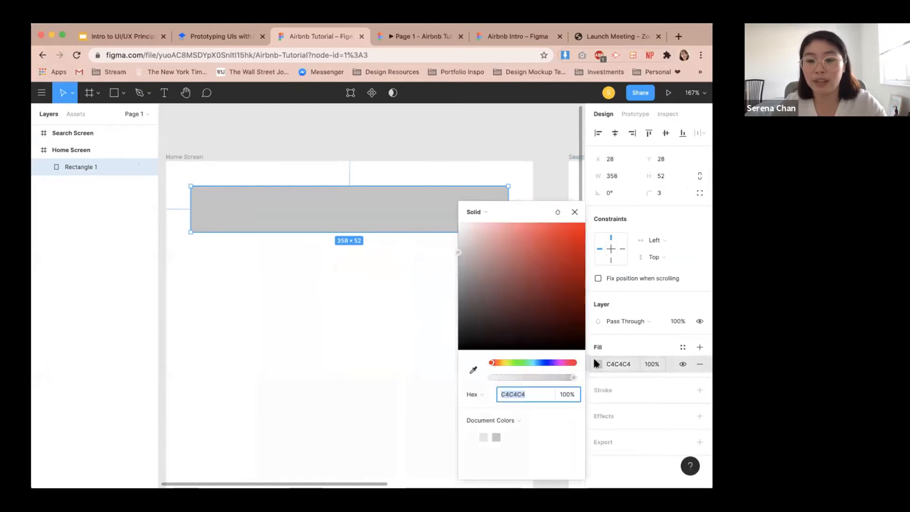
click(456, 248)
drag(456, 251, 437, 199)
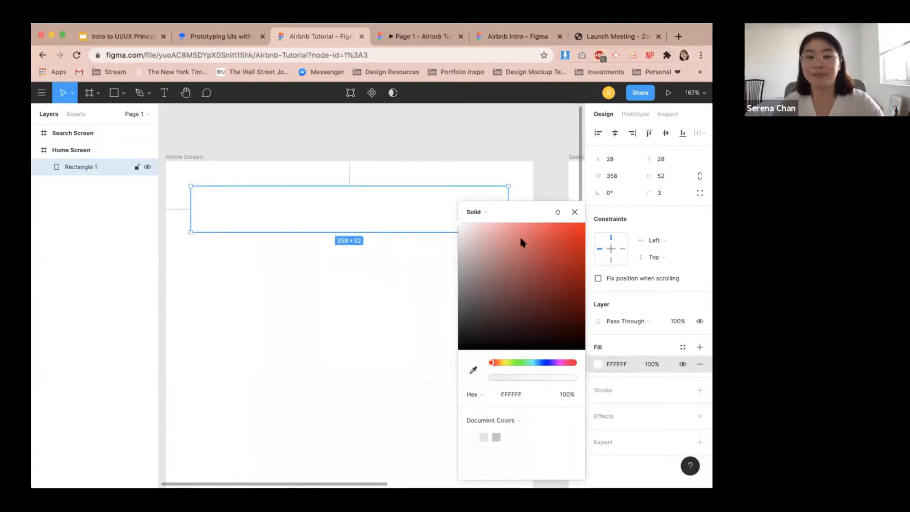
click(545, 185)
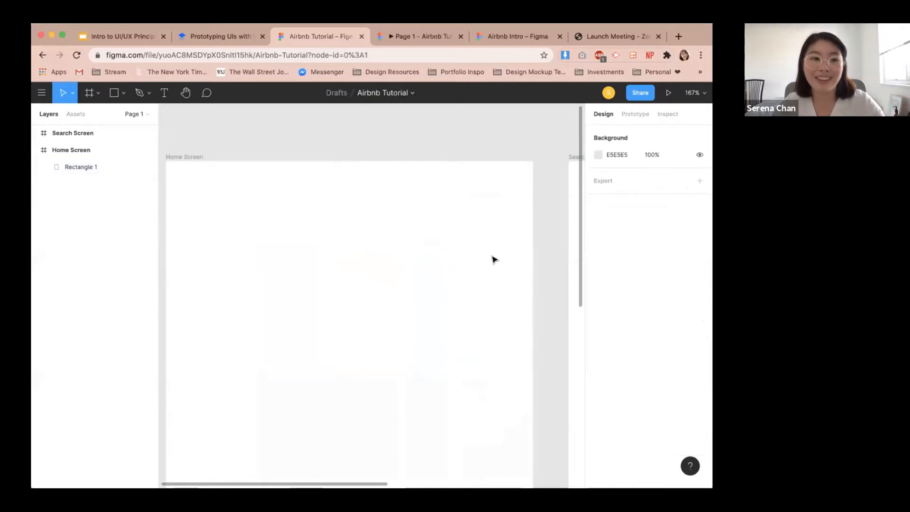
Add a drop shadow effect to the rectangle with Y offset 0 and blur 16.
scroll(493, 259, down, 4)
click(463, 226)
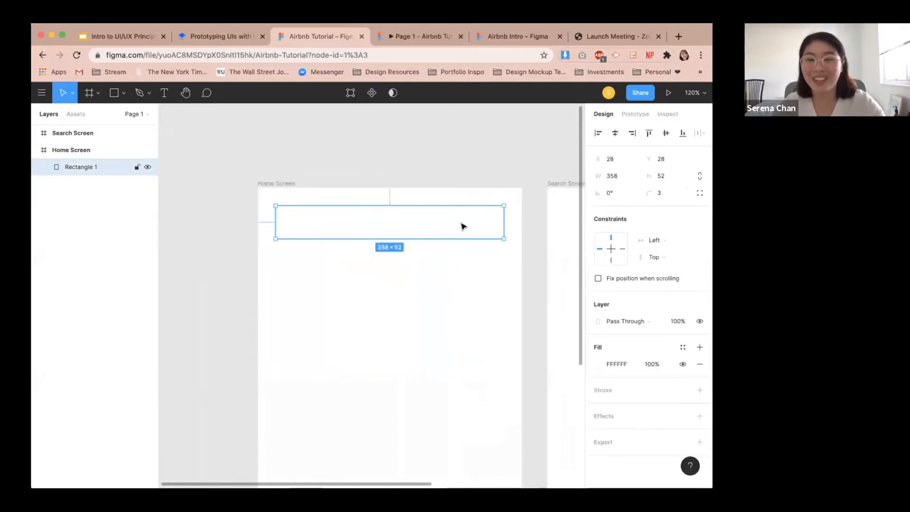
click(700, 417)
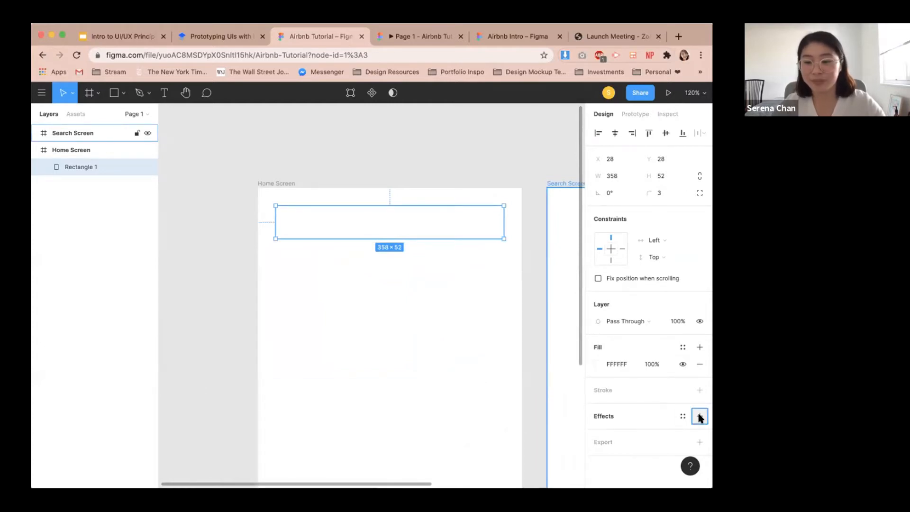
scroll(652, 388, down, 1)
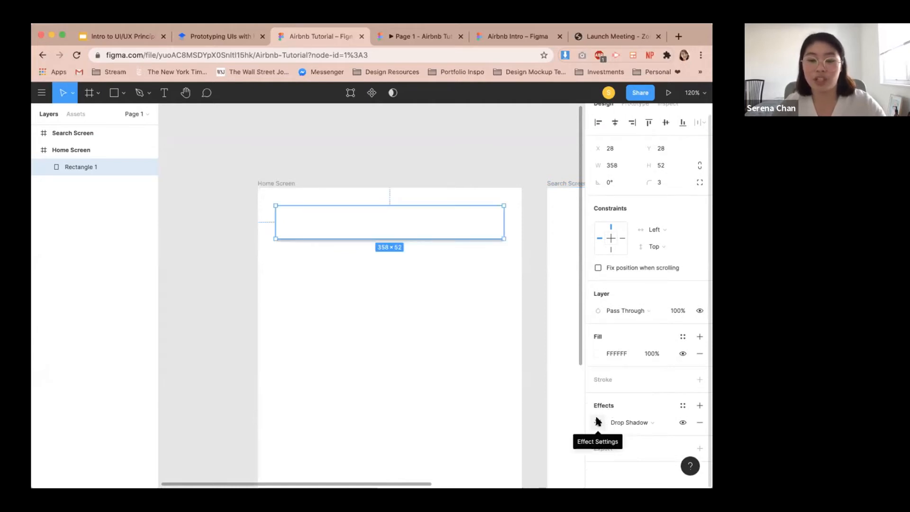
click(597, 420)
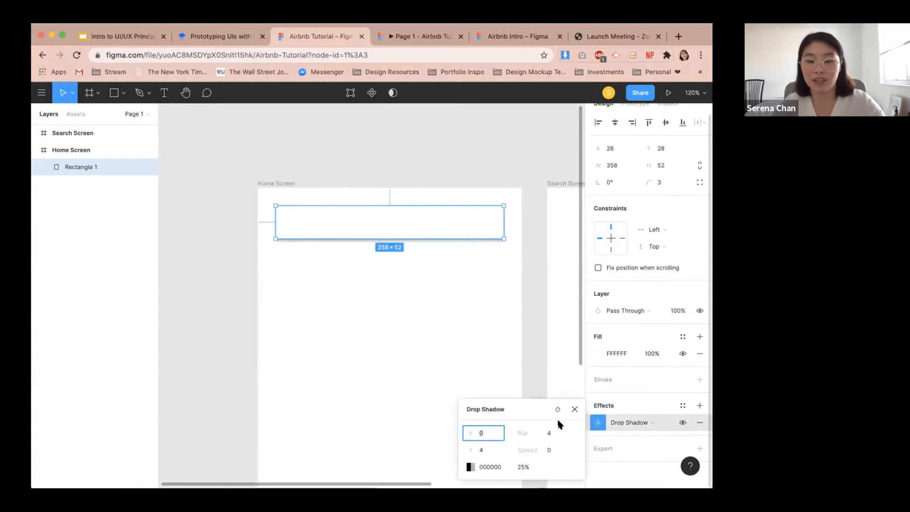
click(488, 446)
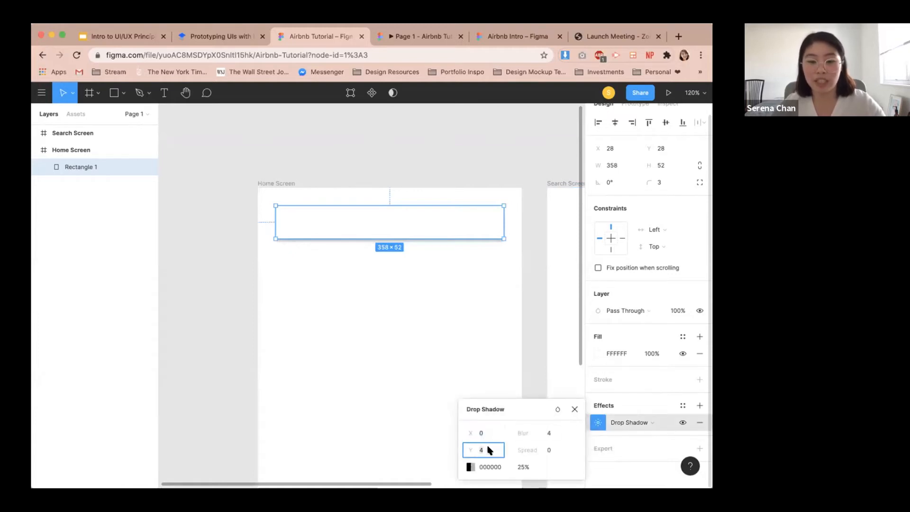
text(0)
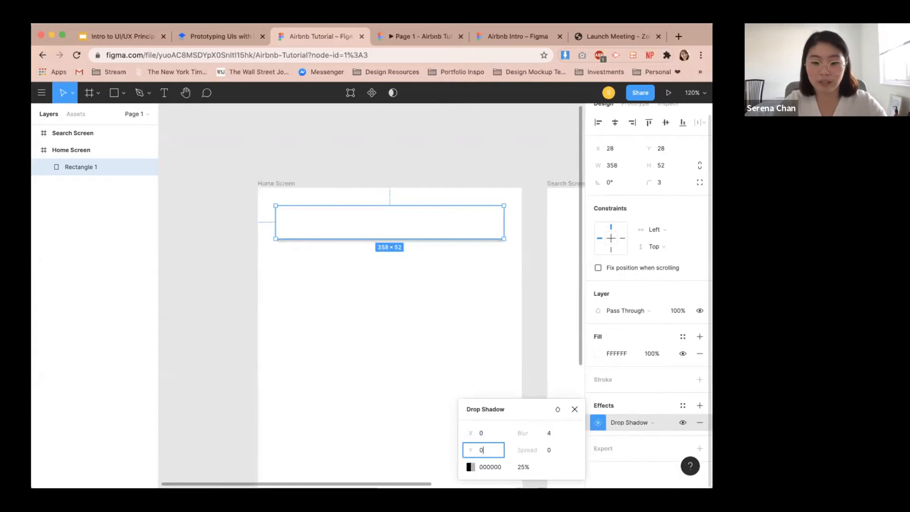
key(Return)
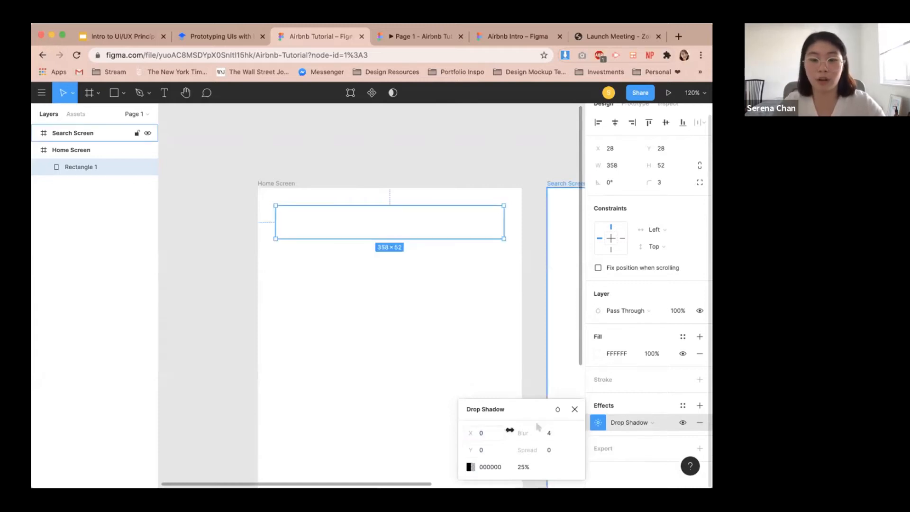
click(550, 435)
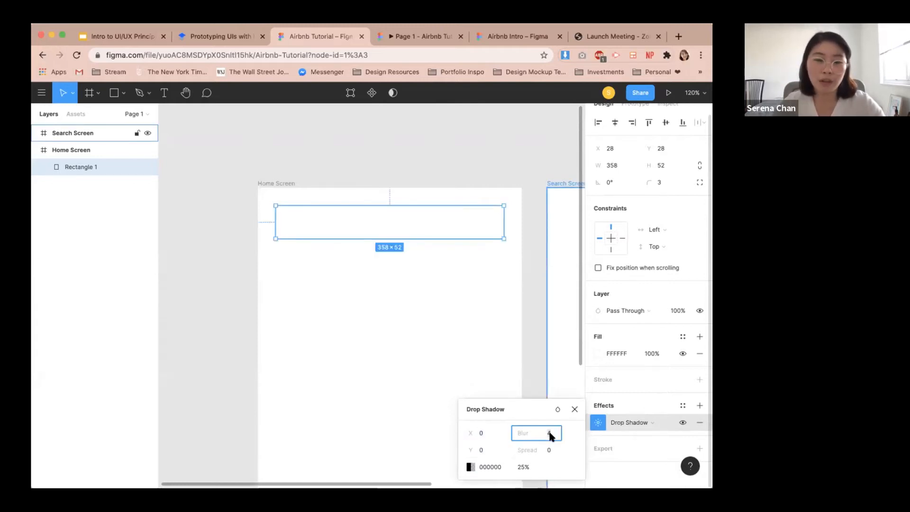
text(16)
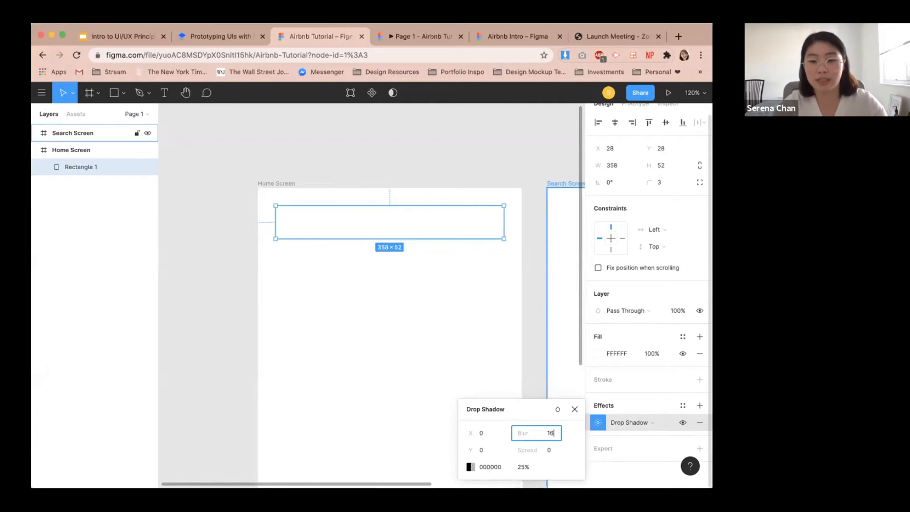
key(Return)
Set the drop shadow's opacity to 15% and close the shadow settings.
click(523, 467)
text(1)
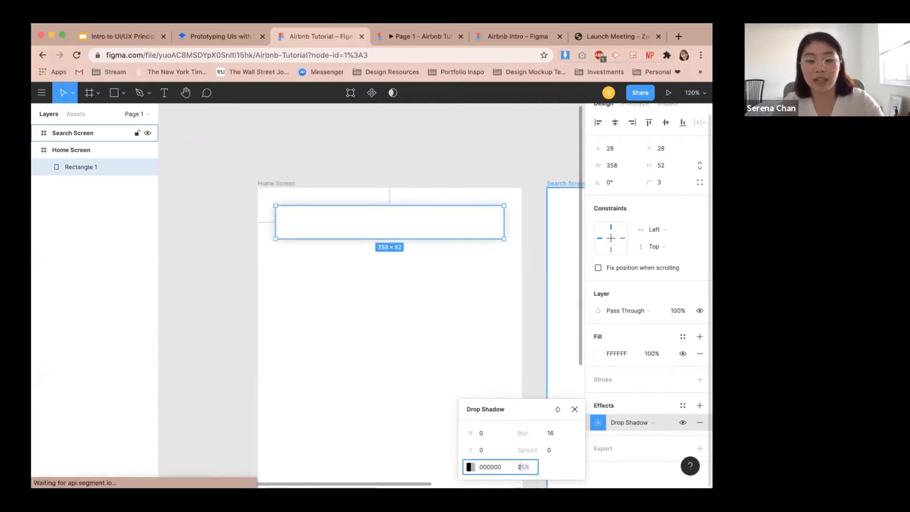
text(5)
key(Return)
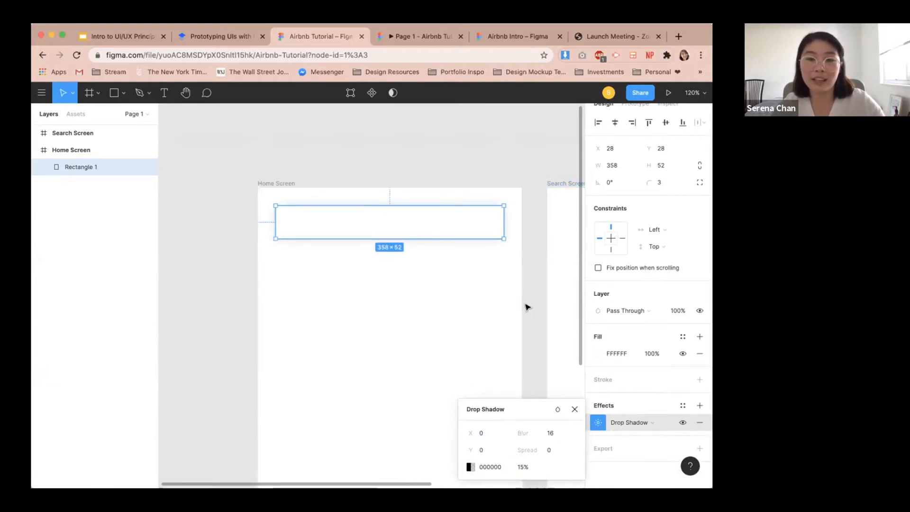
click(575, 410)
Rename the rectangle layer to Searchbar.
scroll(428, 297, down, 5)
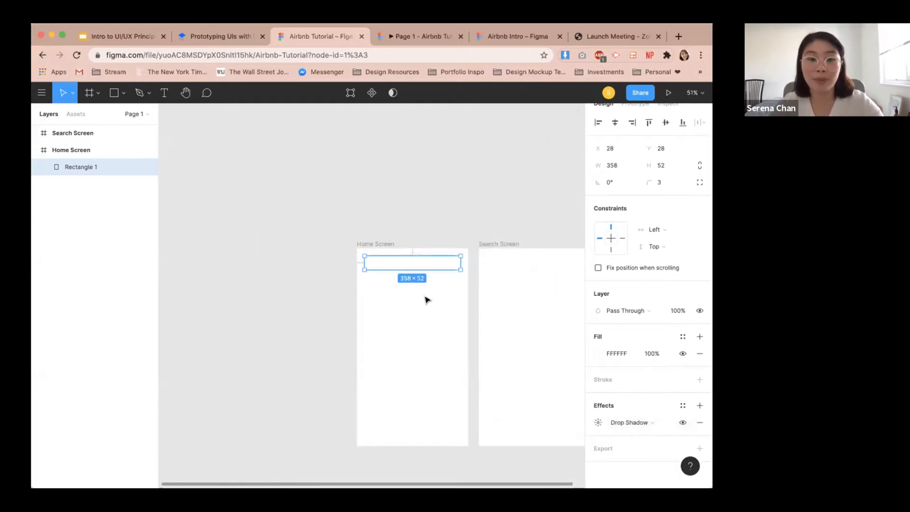
click(390, 284)
scroll(390, 284, up, 3)
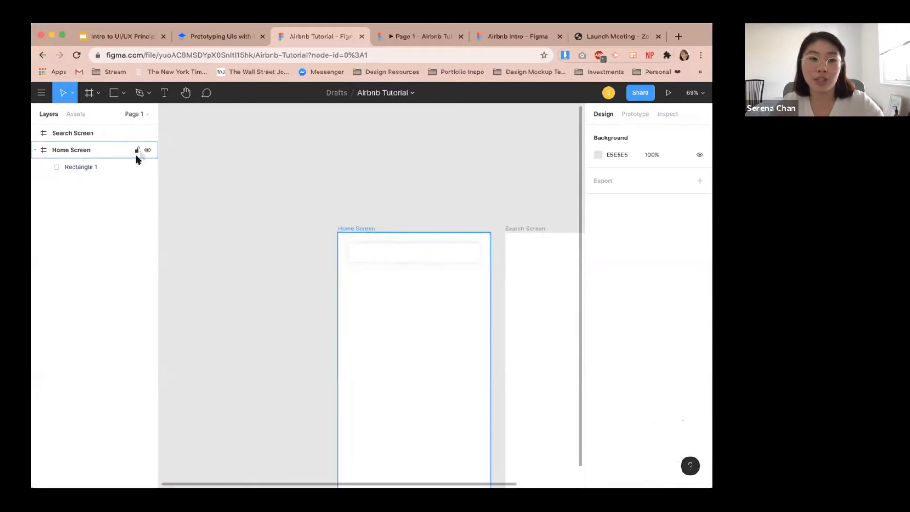
double_click(94, 168)
text(Searchbar)
key(Return)
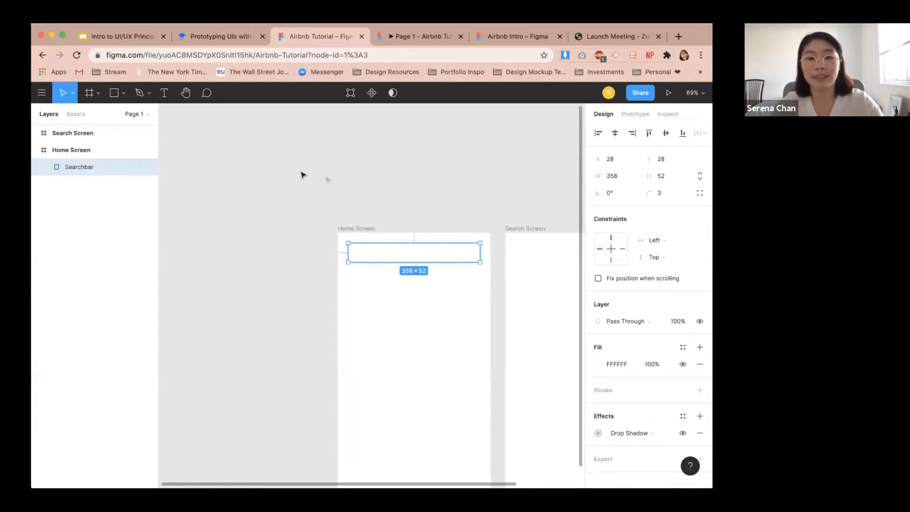
Paste a copy of the searchbar into the Search Screen frame.
click(415, 206)
drag(487, 206, 375, 154)
click(324, 198)
scroll(323, 198, up, 2)
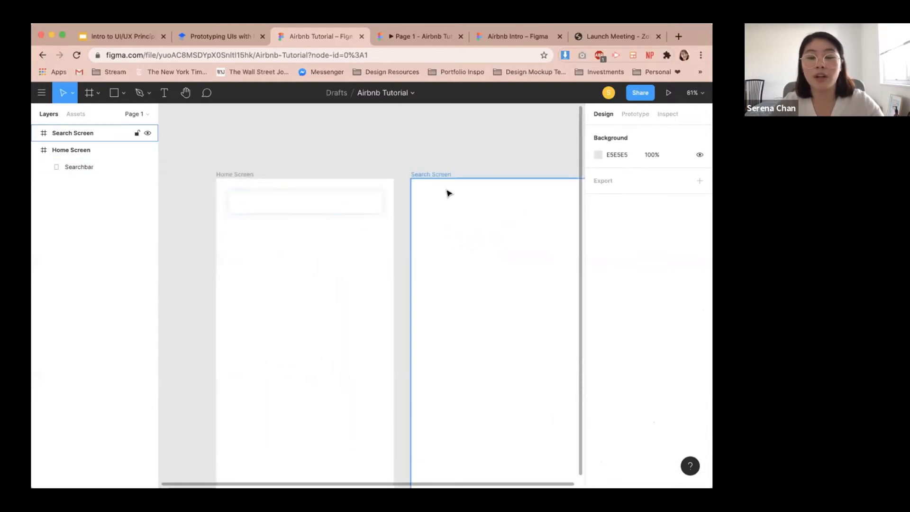
click(342, 198)
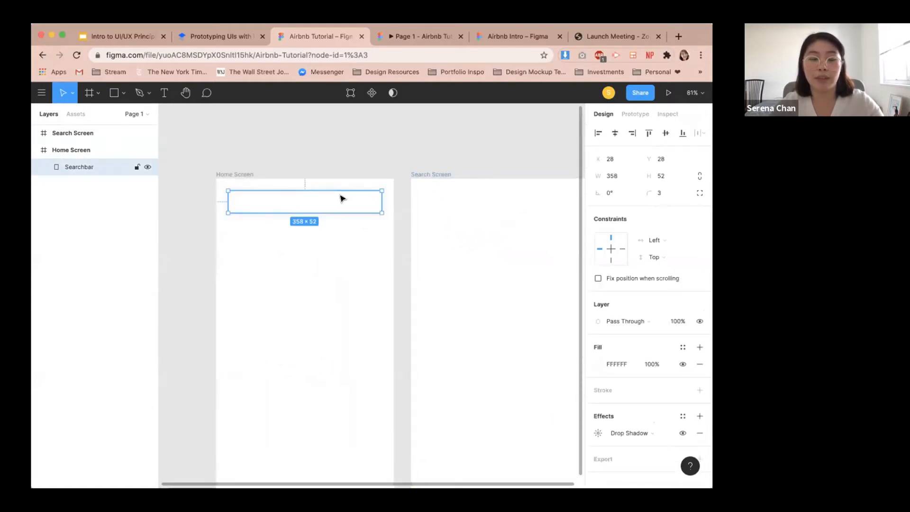
click(439, 175)
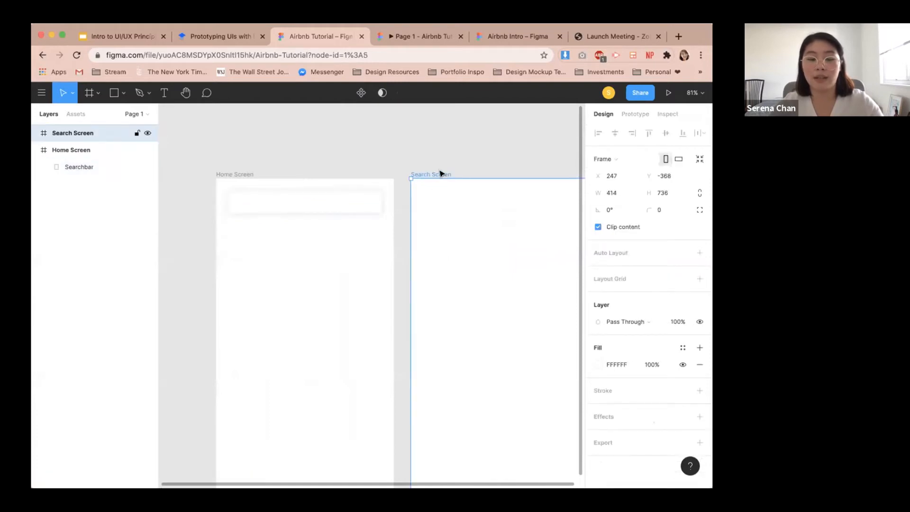
key(ctrl+v)
click(467, 160)
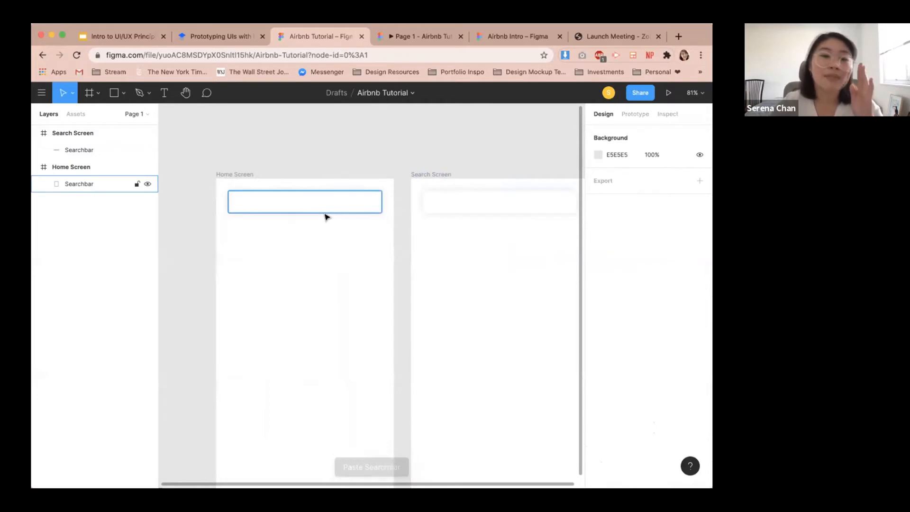
click(245, 175)
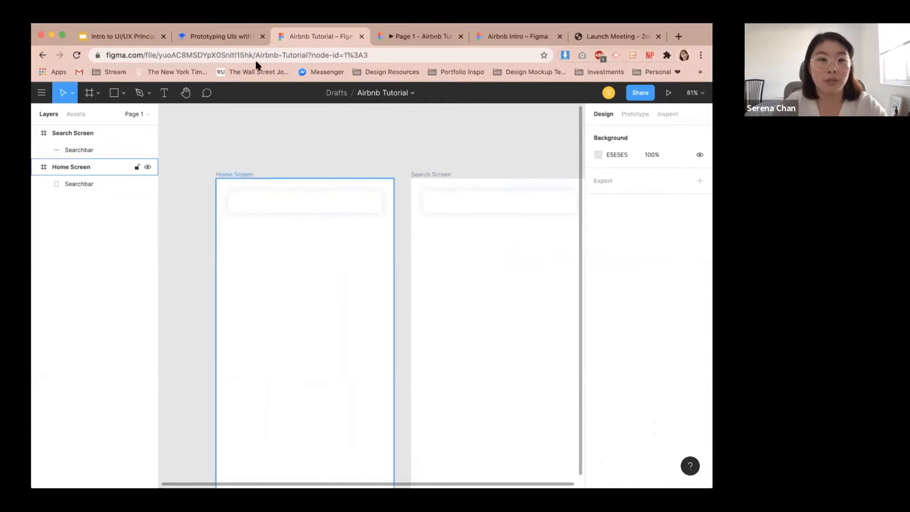
Open the tutorial's Google Drive assets folder and download magnifying-glass.svg from the Icons folder.
click(218, 36)
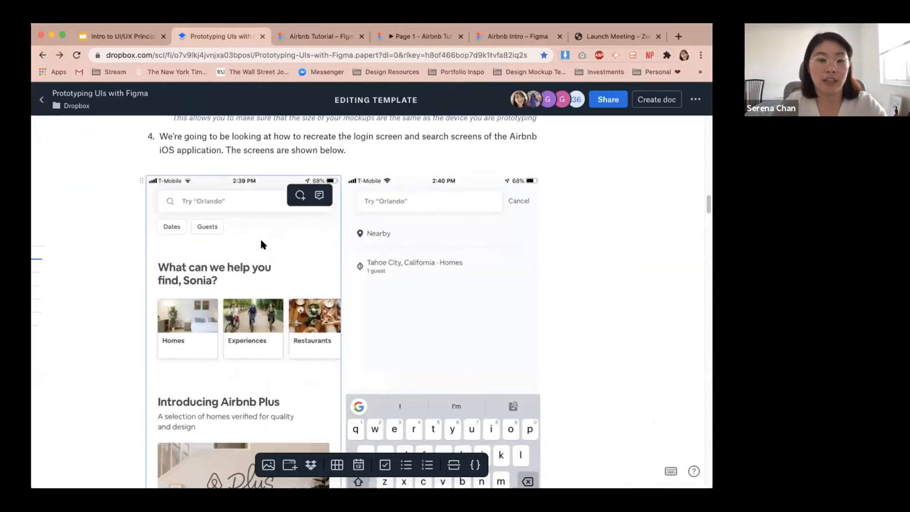
scroll(261, 240, up, 1)
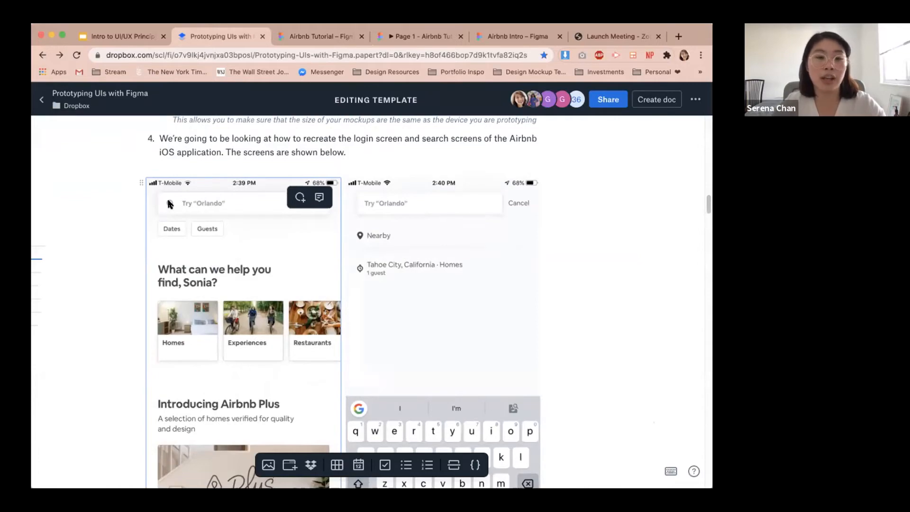
scroll(189, 216, up, 12)
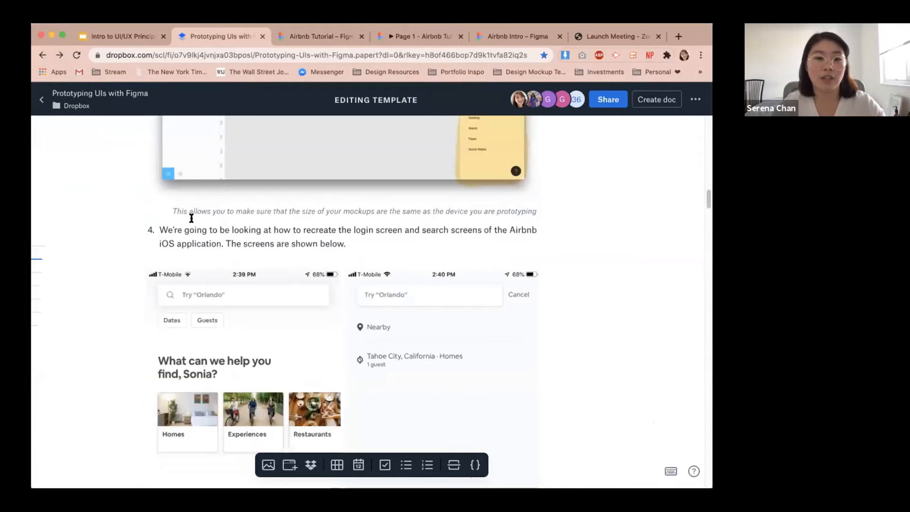
scroll(192, 220, down, 15)
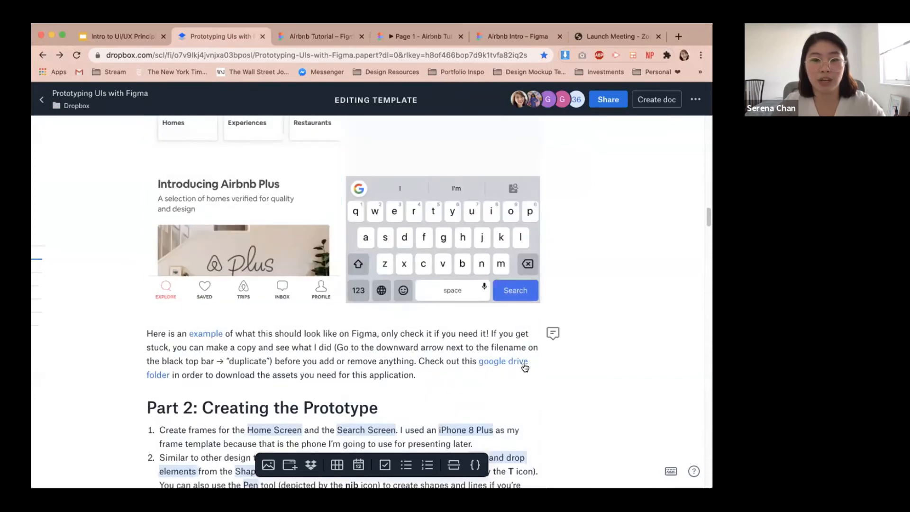
click(523, 366)
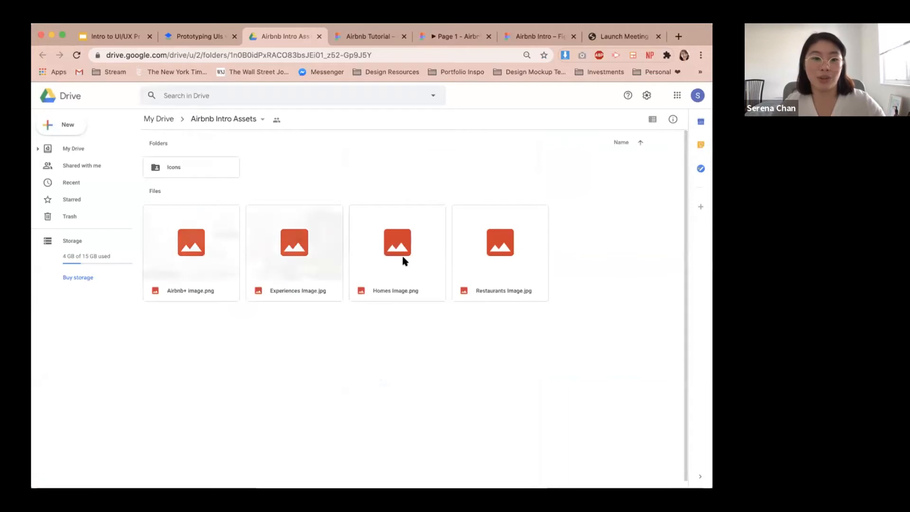
double_click(222, 168)
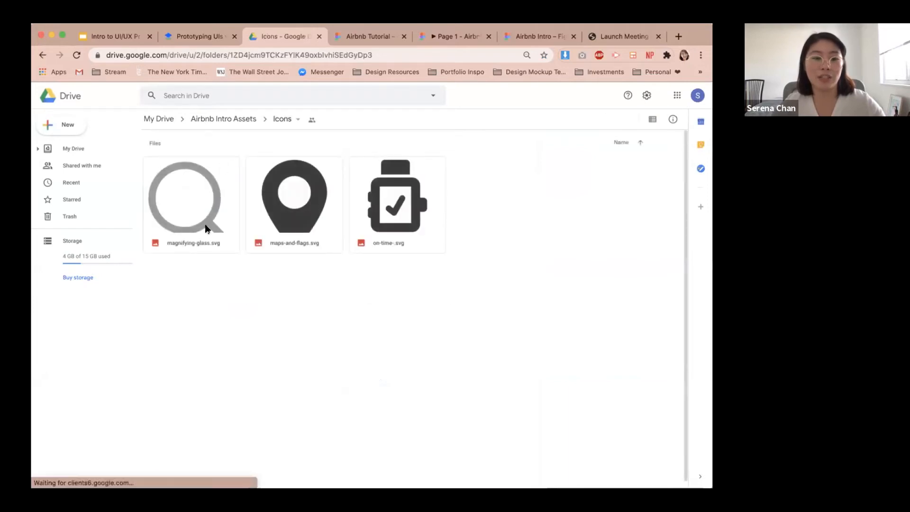
double_click(206, 226)
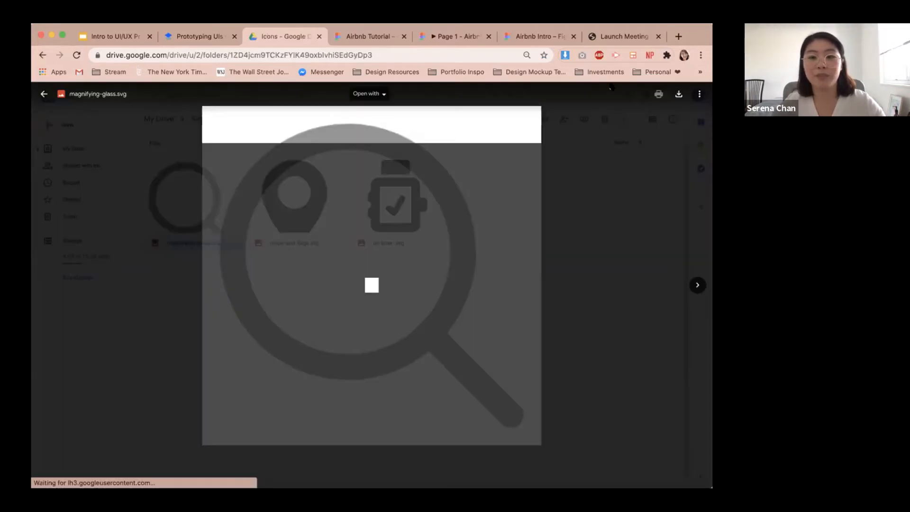
click(679, 94)
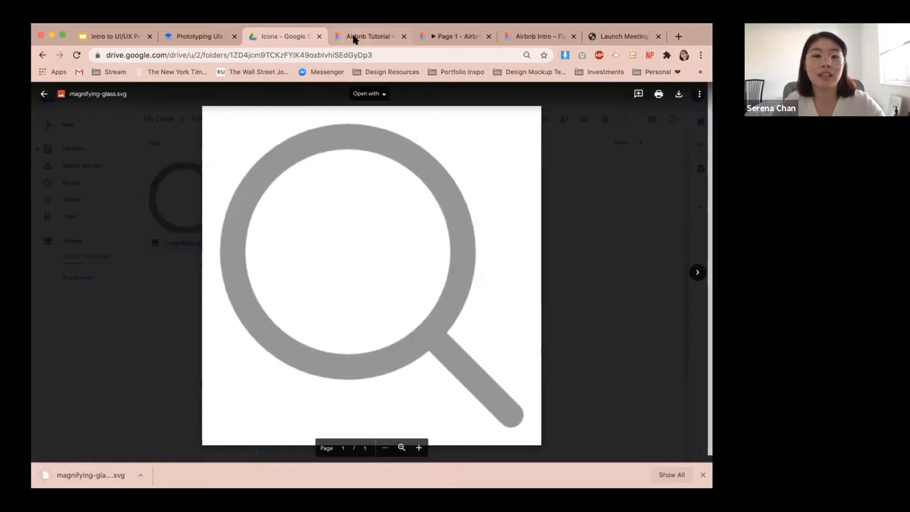
Import the magnifying-glass SVG into the Home Screen and resize it to 18 × 18 with proportions locked.
click(368, 36)
drag(73, 475, 302, 263)
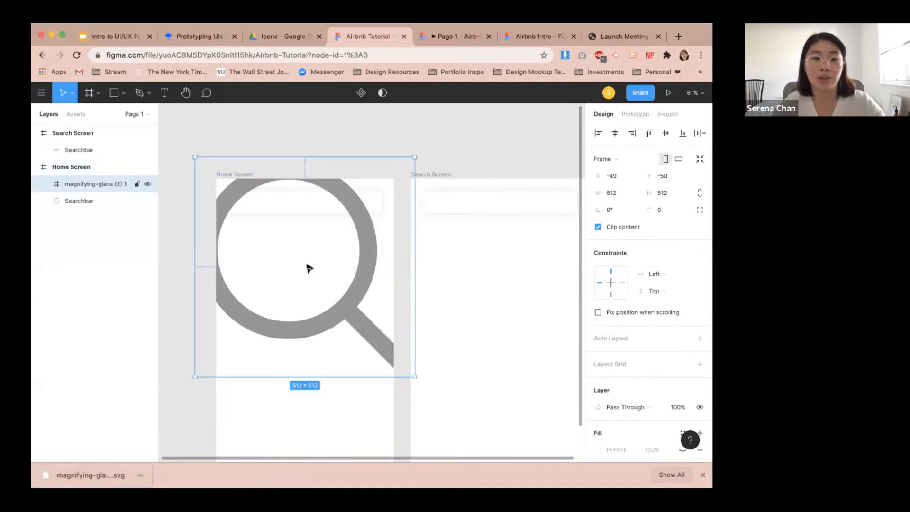
drag(348, 195, 345, 220)
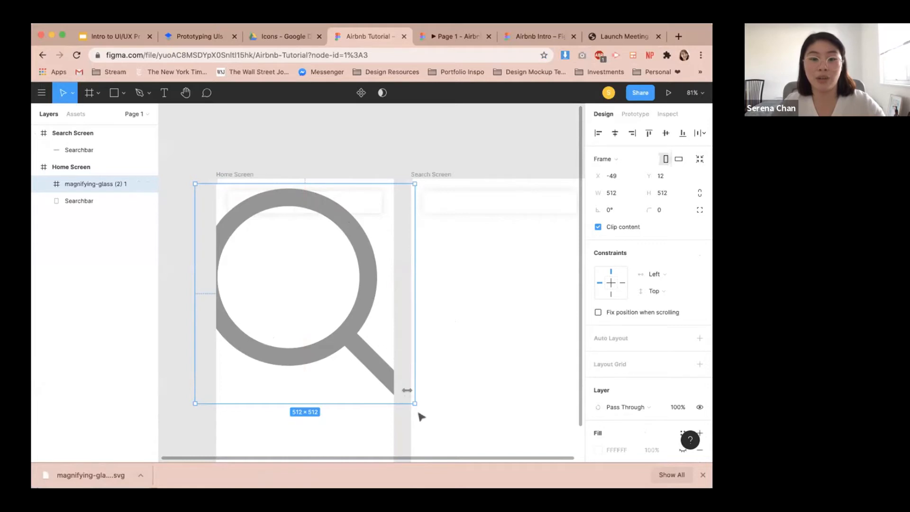
drag(414, 402, 335, 280)
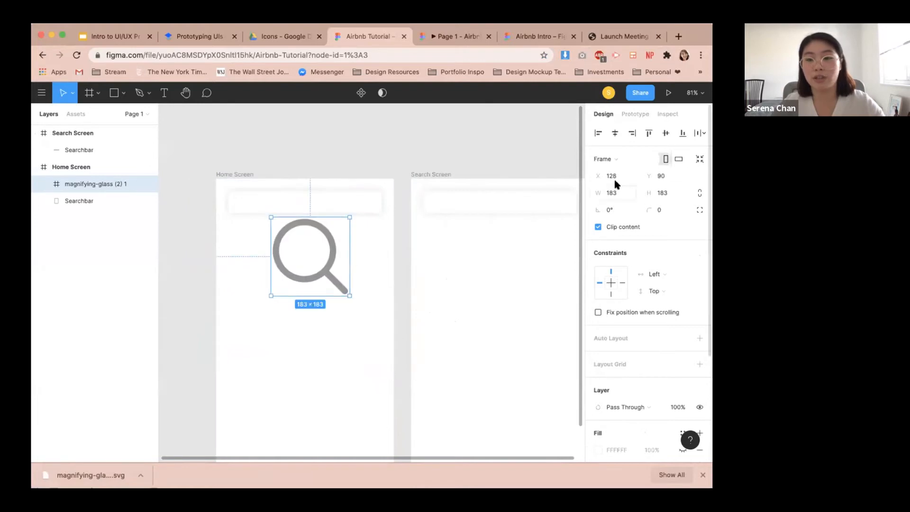
click(700, 192)
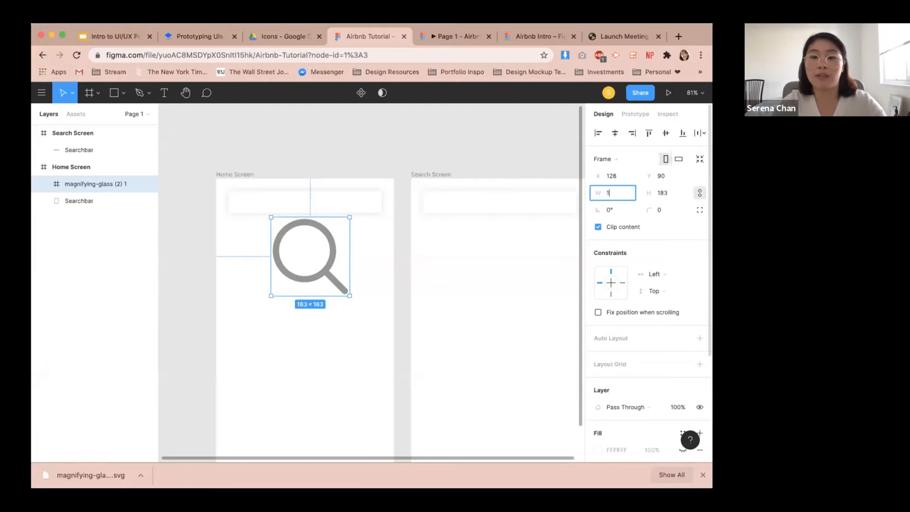
key(Return)
Place the magnifying glass inside the searchbar, vertically centred about 20 px from its left edge.
scroll(215, 213, up, 5)
drag(366, 236, 286, 185)
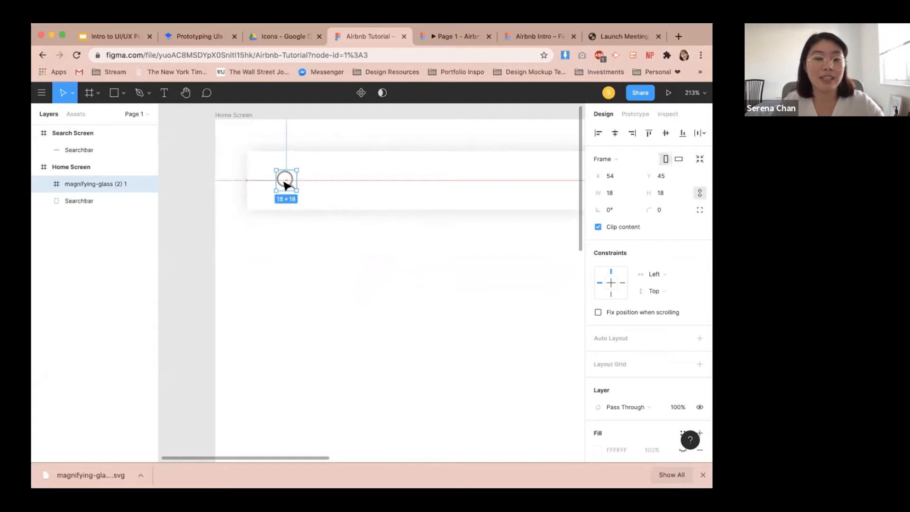
drag(285, 184, 273, 185)
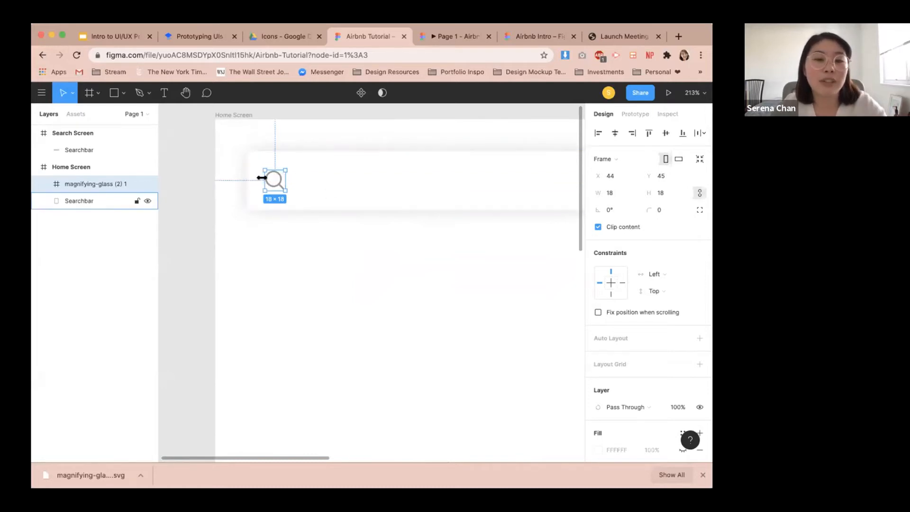
key(alt)
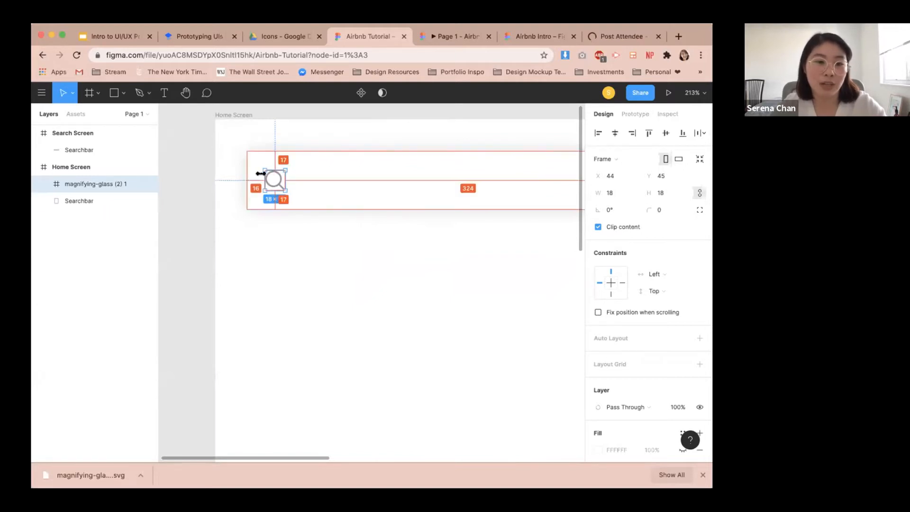
drag(260, 173, 264, 178)
key(alt)
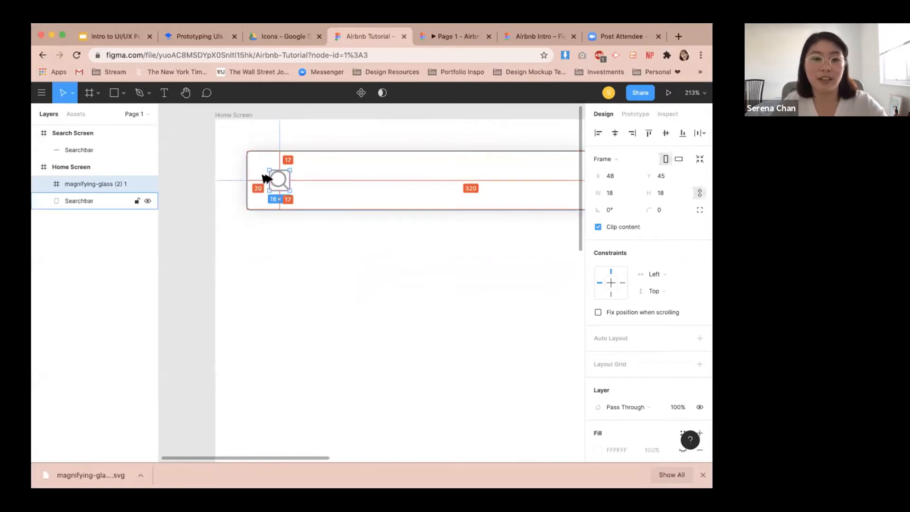
Switch to the tutorial document and review the Part 2 prototype instructions.
click(356, 270)
scroll(355, 270, down, 3)
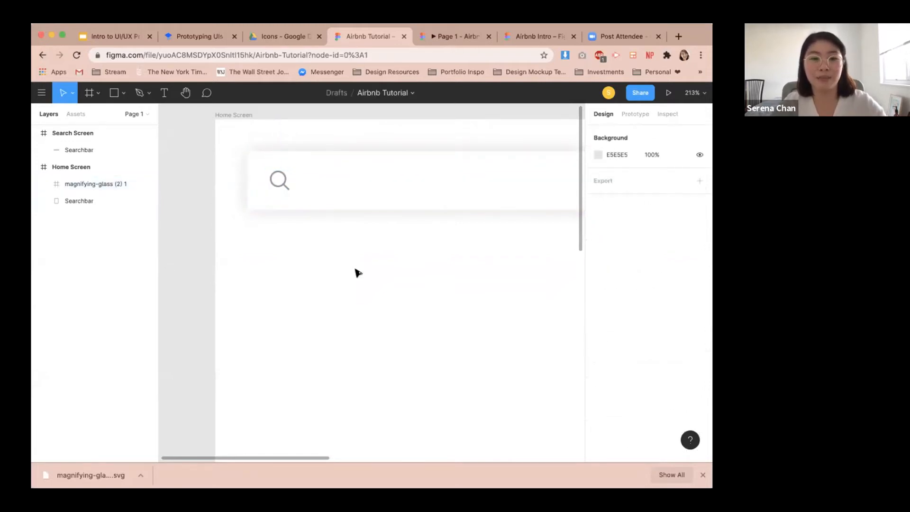
drag(407, 255, 319, 260)
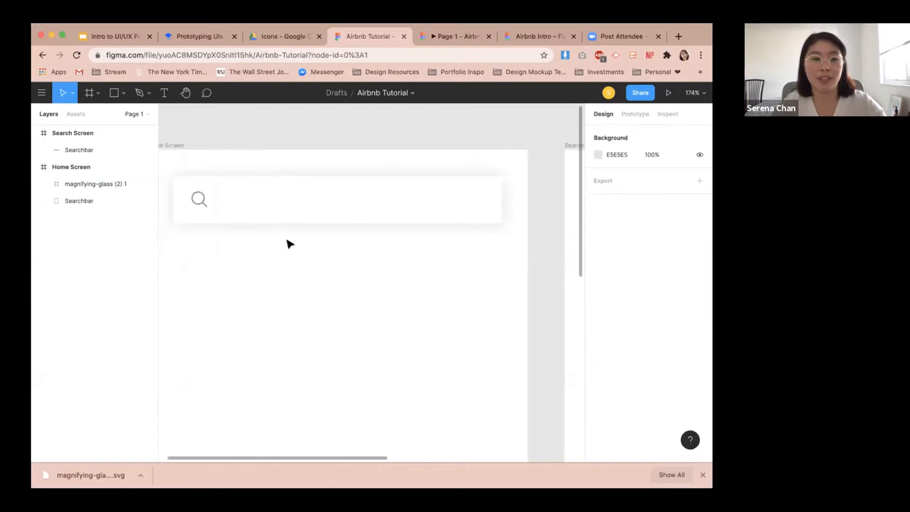
click(190, 37)
scroll(216, 316, up, 10)
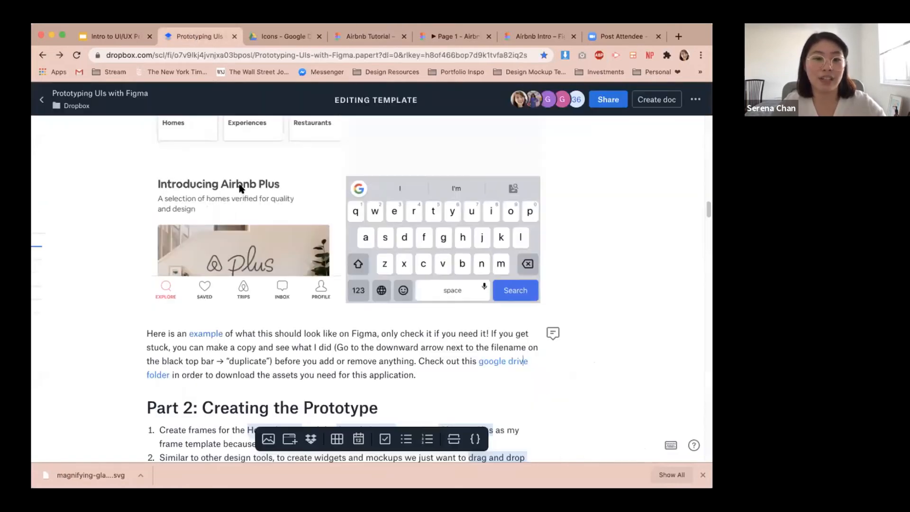
scroll(216, 316, down, 3)
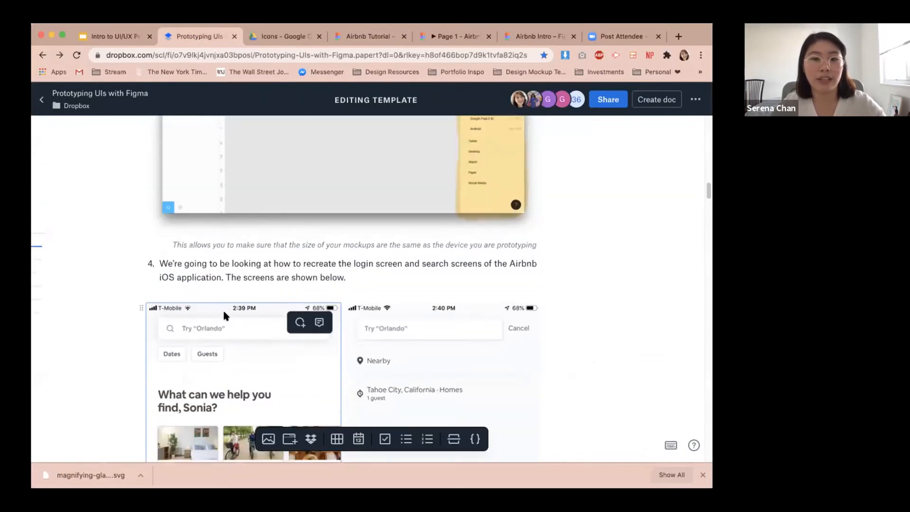
scroll(318, 189, up, 6)
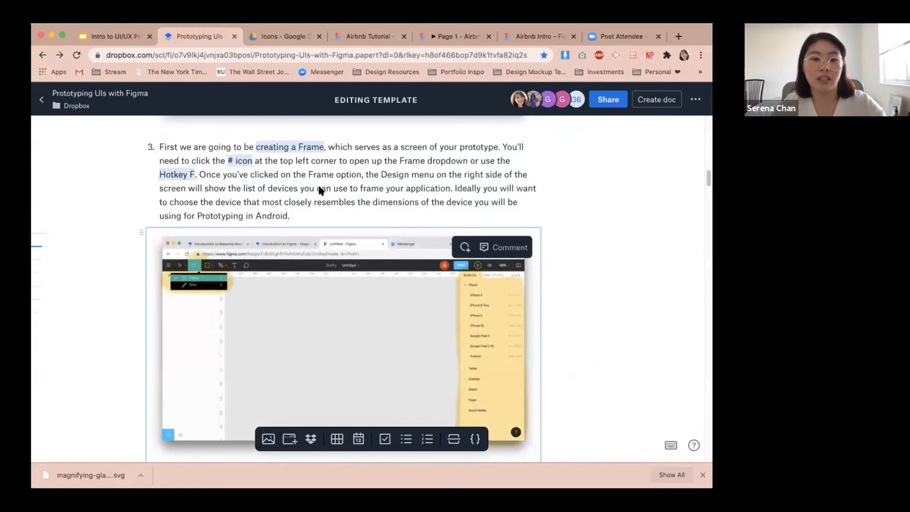
scroll(318, 190, down, 15)
scroll(320, 188, down, 12)
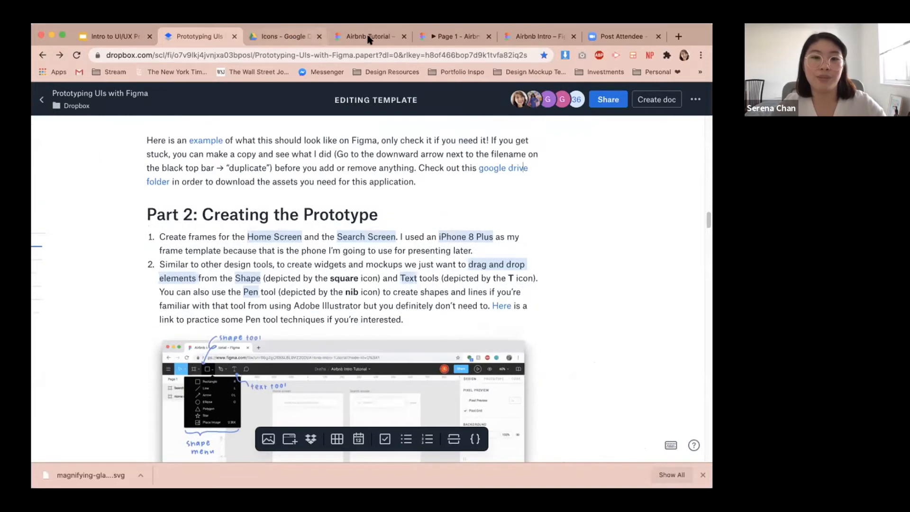
click(367, 36)
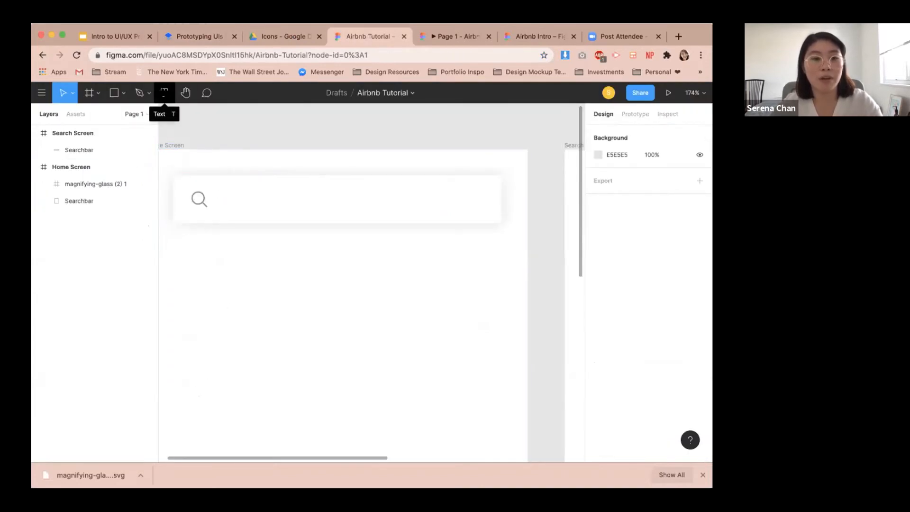
Add a text layer reading "What are you looking for?" inside the Home Screen searchbar.
key(t)
click(250, 197)
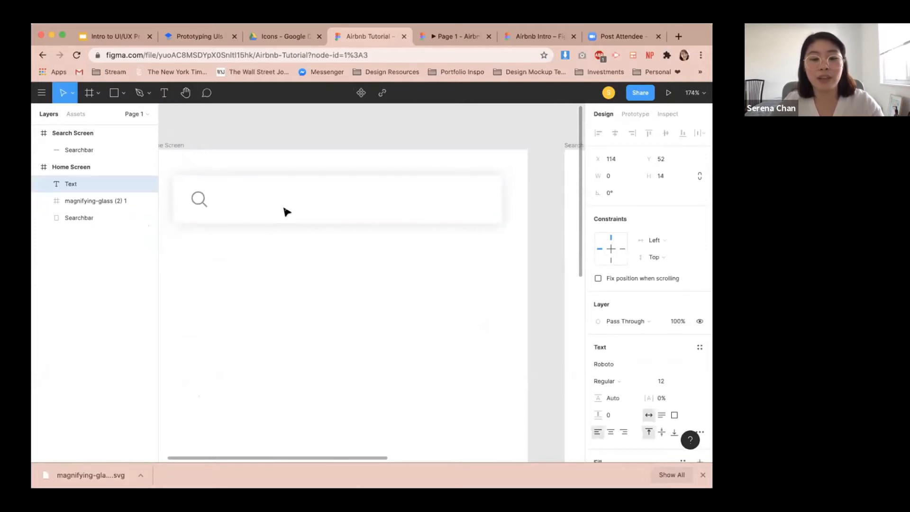
text(W)
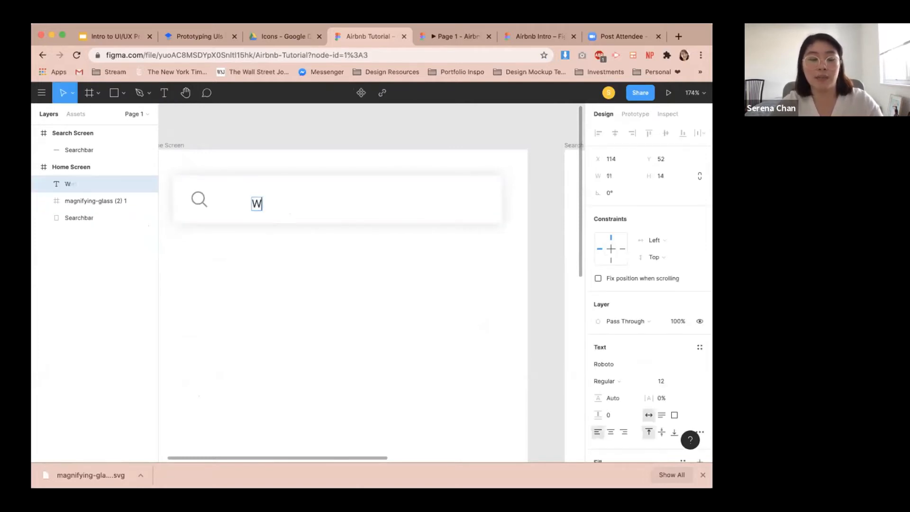
text(hat are you looking for)
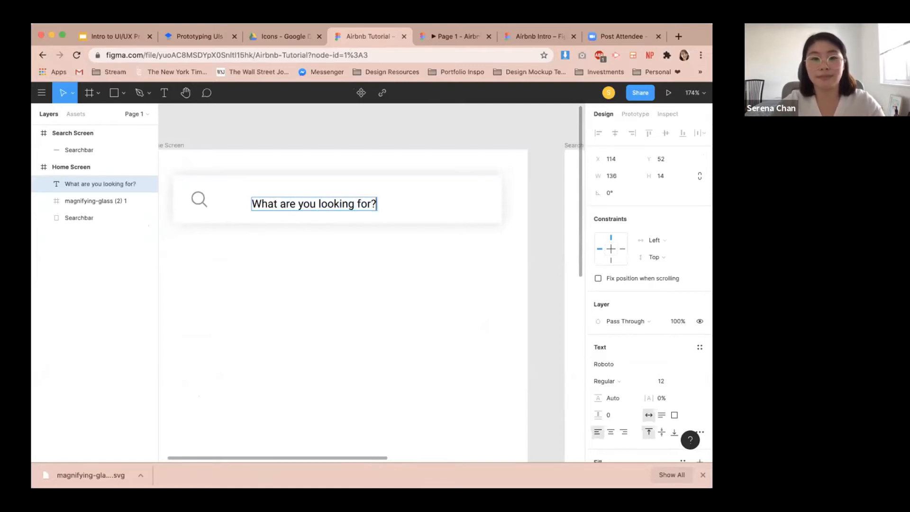
text(?)
Change the search text's font to Rubik.
scroll(651, 331, down, 2)
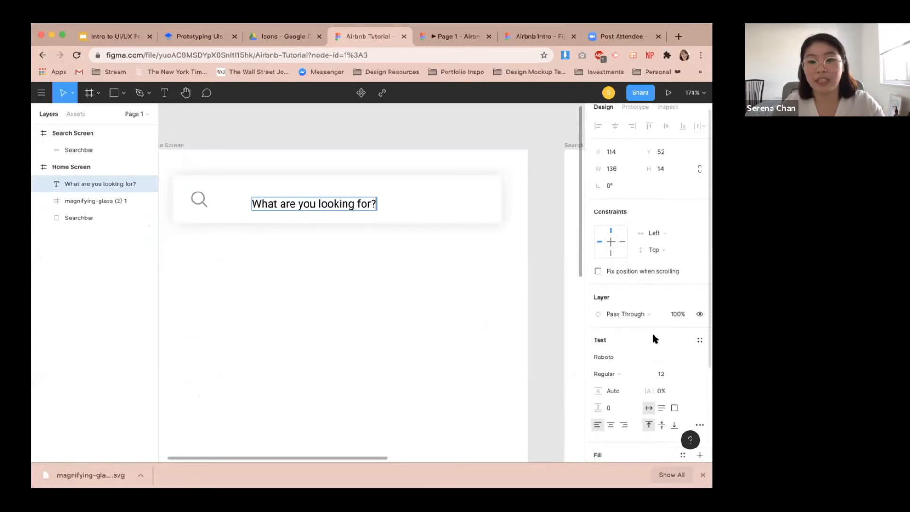
scroll(522, 301, down, 2)
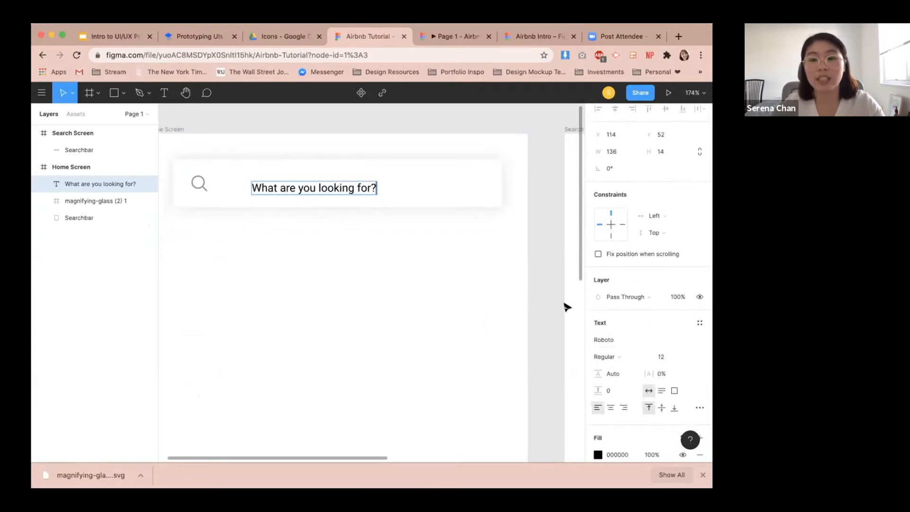
scroll(628, 317, down, 5)
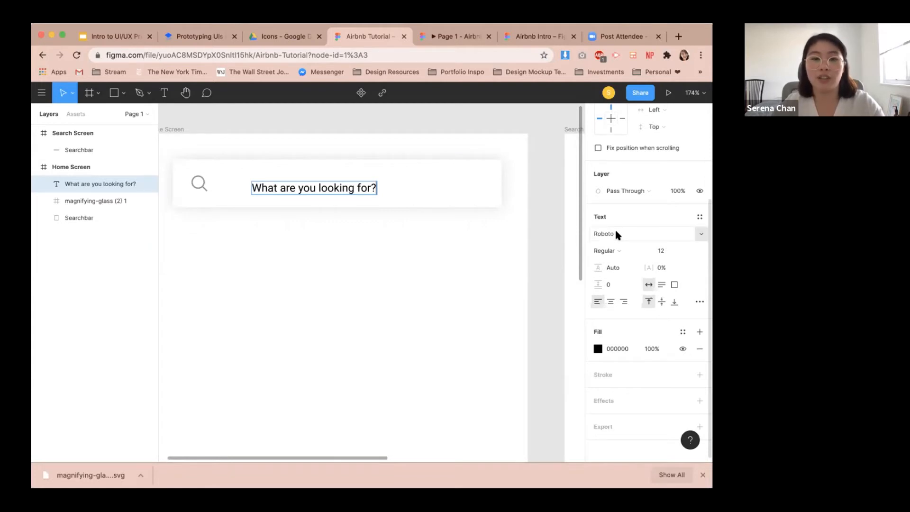
click(701, 232)
scroll(649, 332, down, 3)
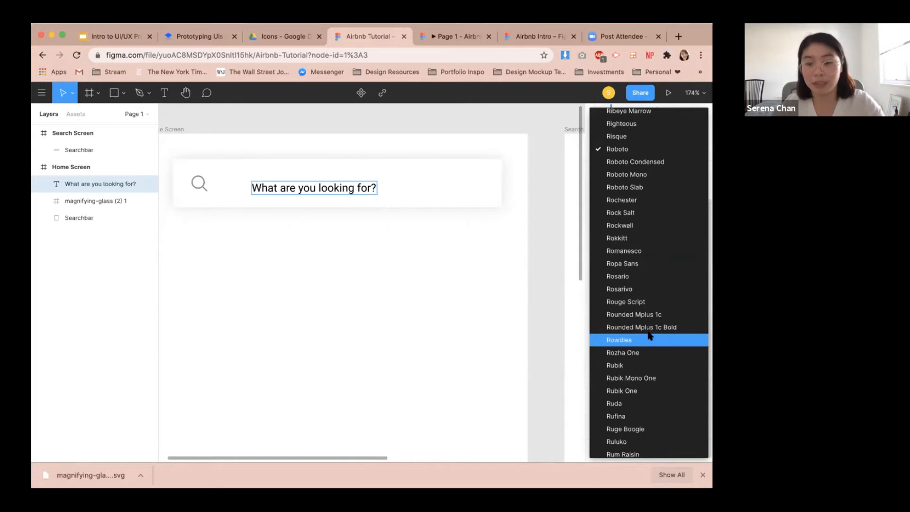
click(640, 369)
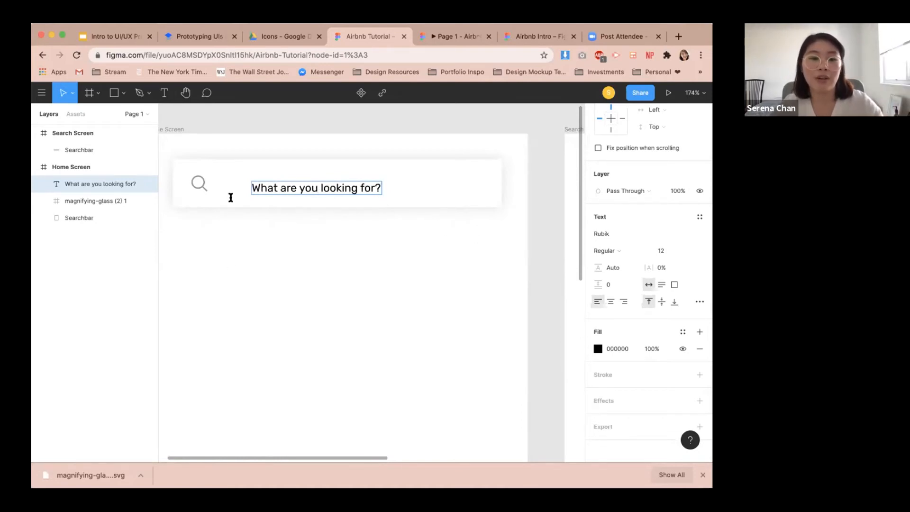
Set the search text to size 16 and Medium weight.
key(Escape)
scroll(223, 201, up, 2)
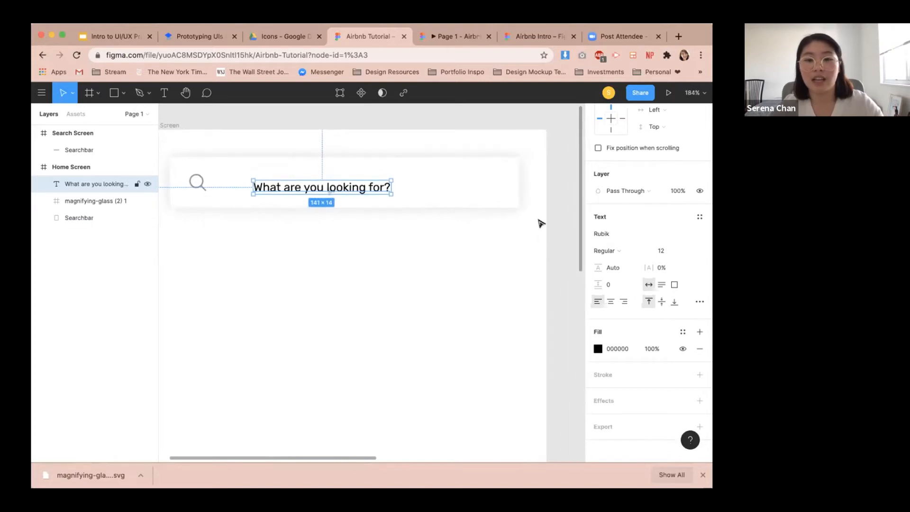
click(665, 252)
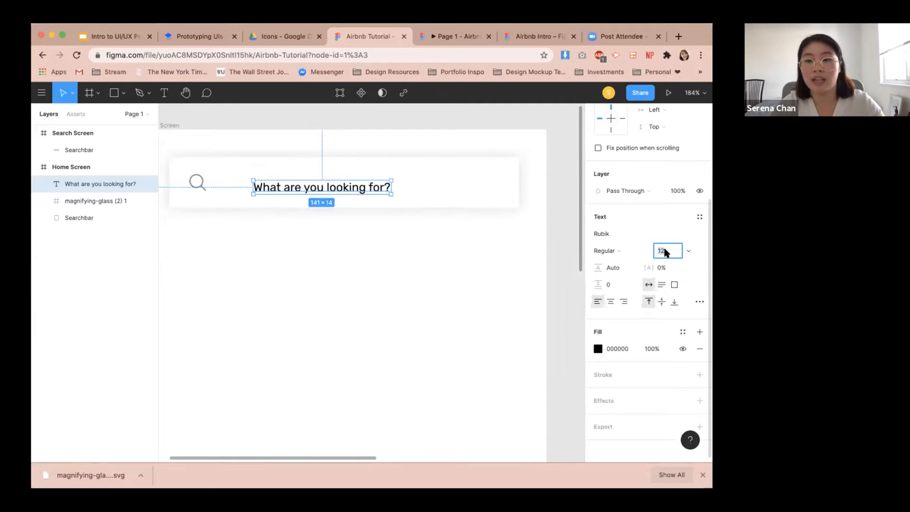
key(Return)
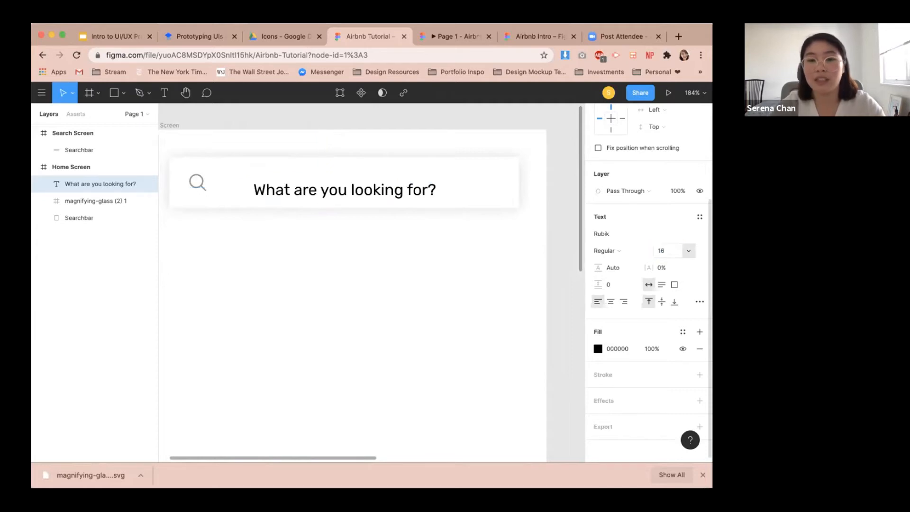
click(613, 251)
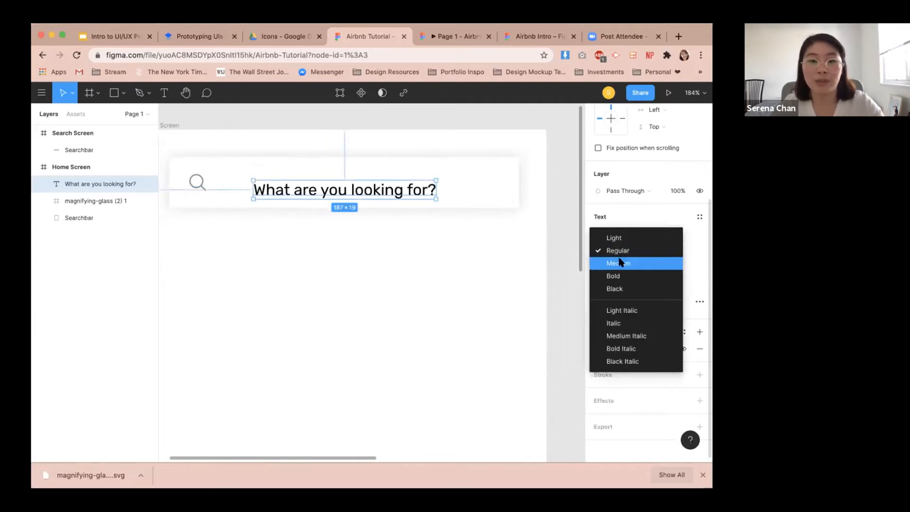
click(620, 263)
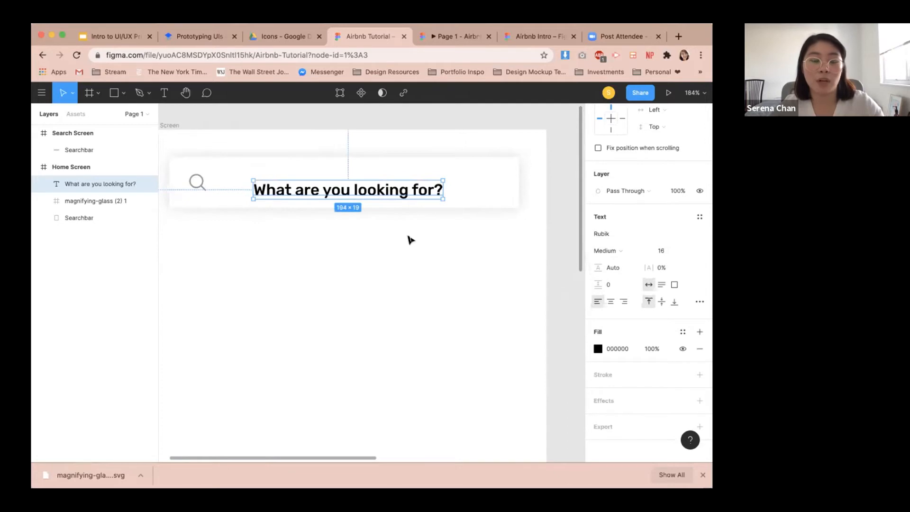
Colour the search text grey #959595 by sampling the magnifying glass with the eyedropper.
scroll(270, 235, up, 2)
drag(263, 240, 381, 285)
scroll(283, 223, up, 5)
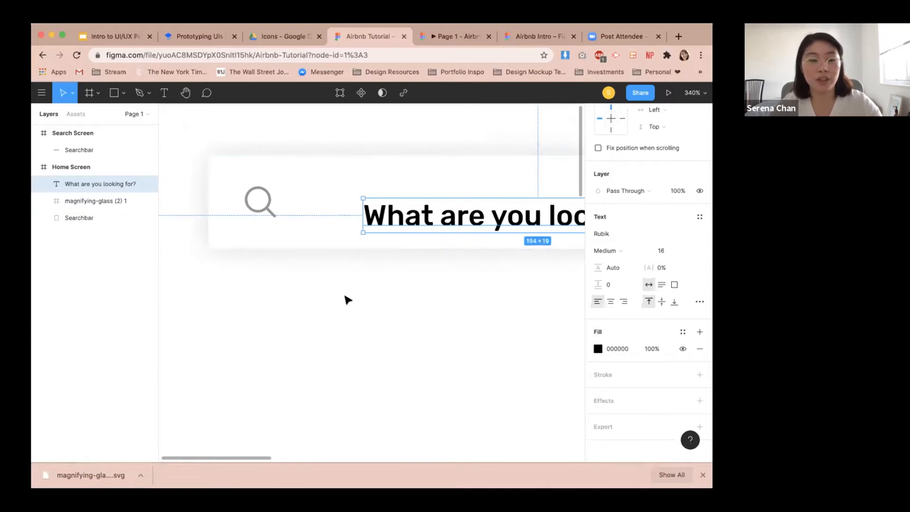
key(i)
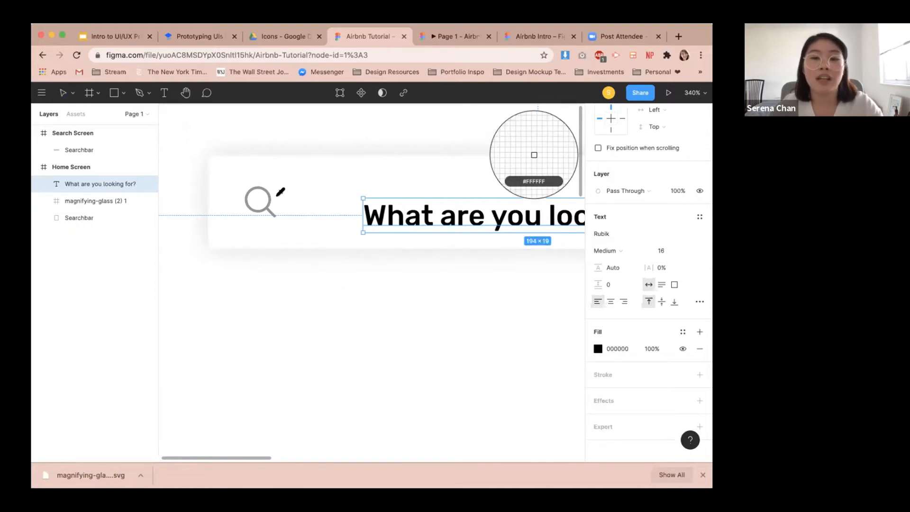
scroll(279, 192, up, 5)
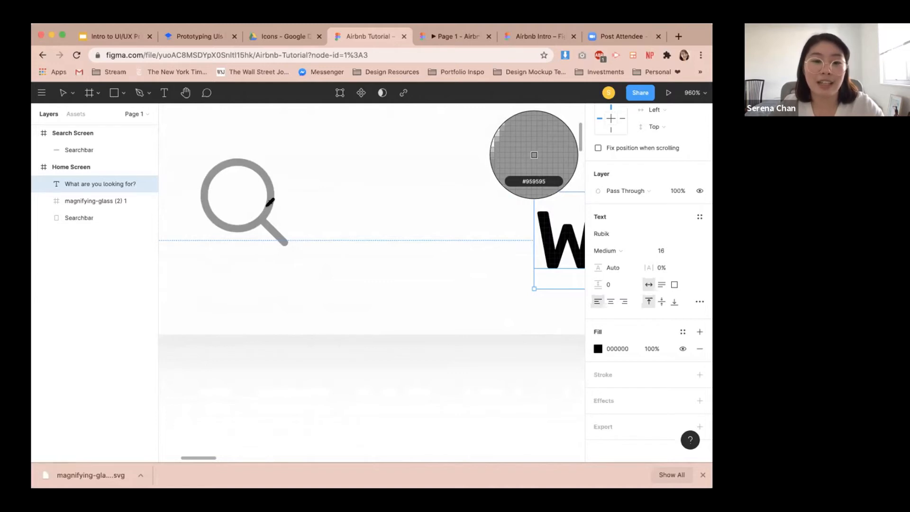
click(270, 201)
scroll(539, 287, down, 10)
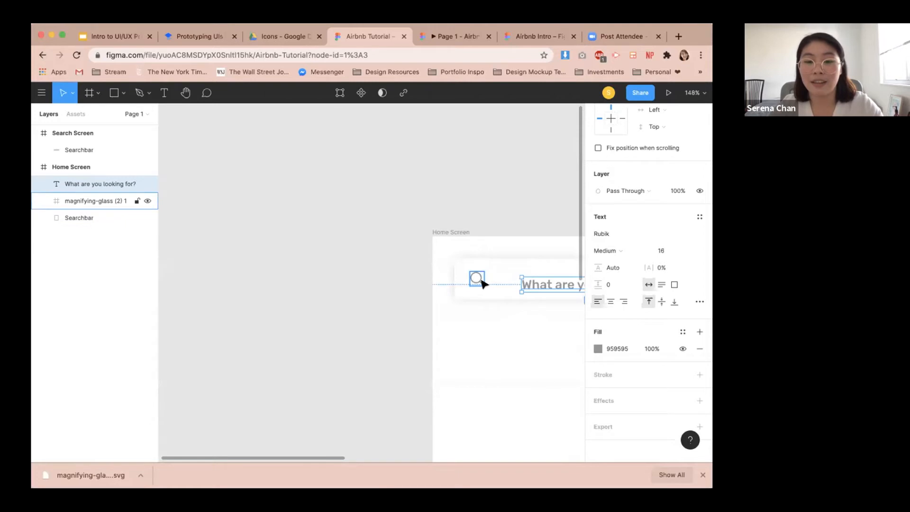
Align the search text vertically centred with the searchbar.
drag(550, 345, 445, 348)
scroll(686, 229, up, 3)
shift+click(485, 262)
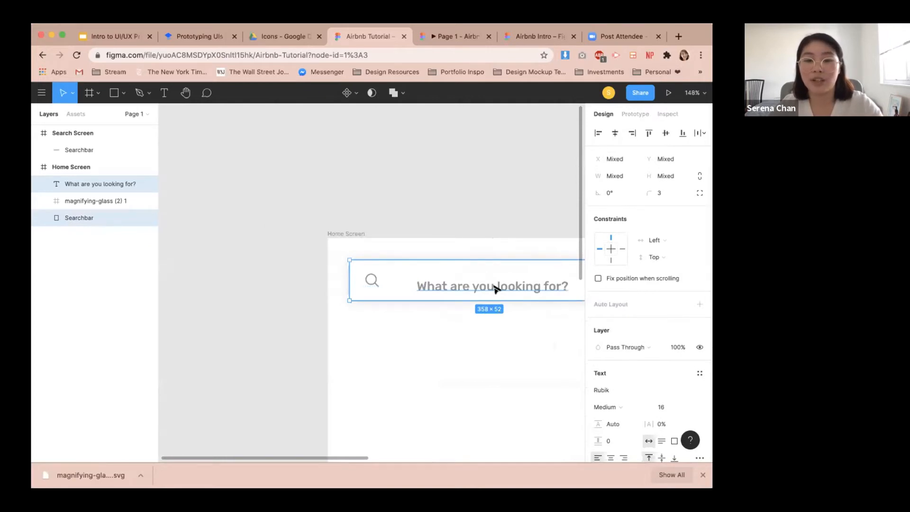
click(448, 339)
drag(432, 339, 446, 263)
key(Escape)
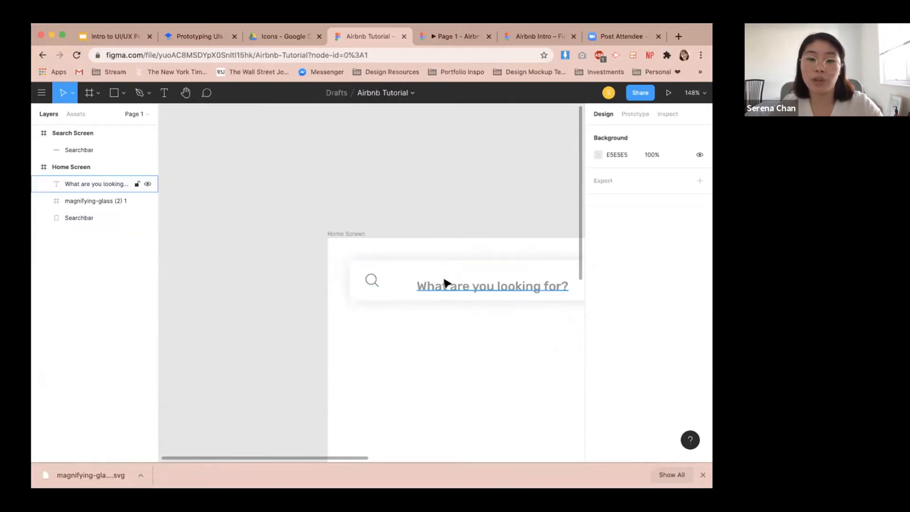
click(446, 287)
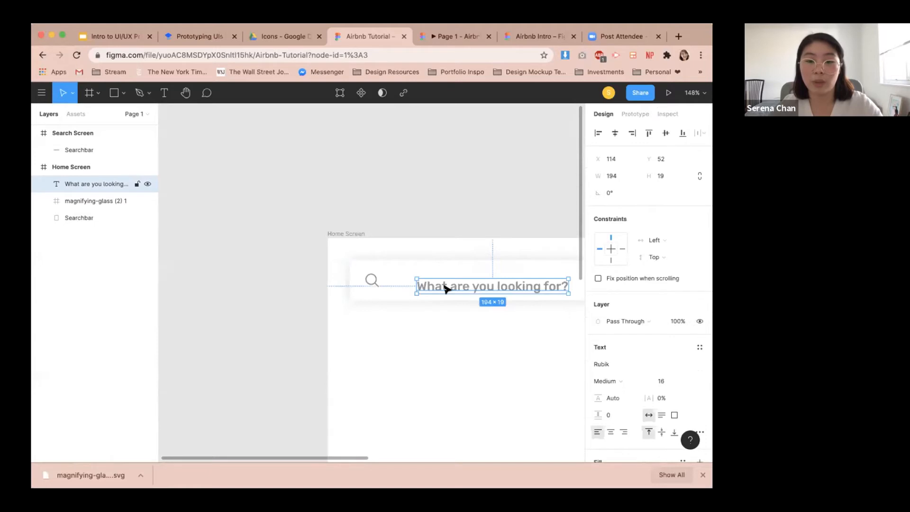
shift+click(389, 298)
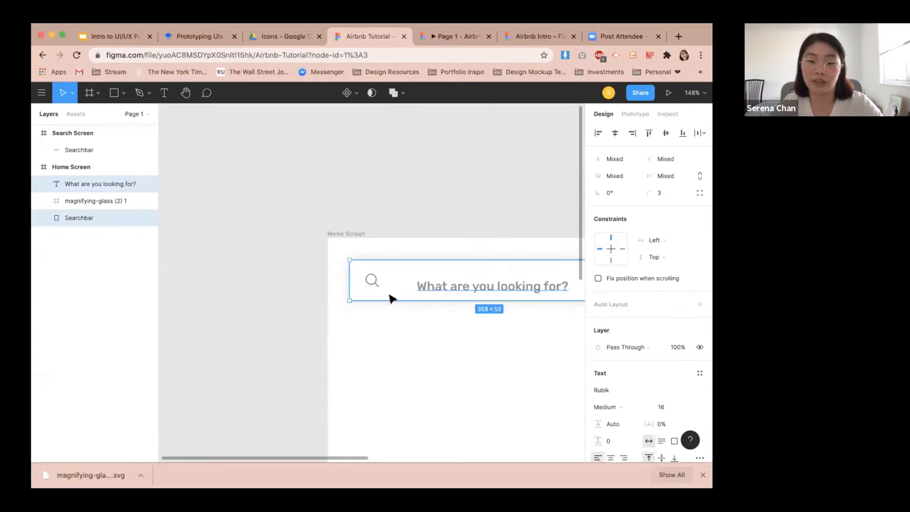
click(666, 134)
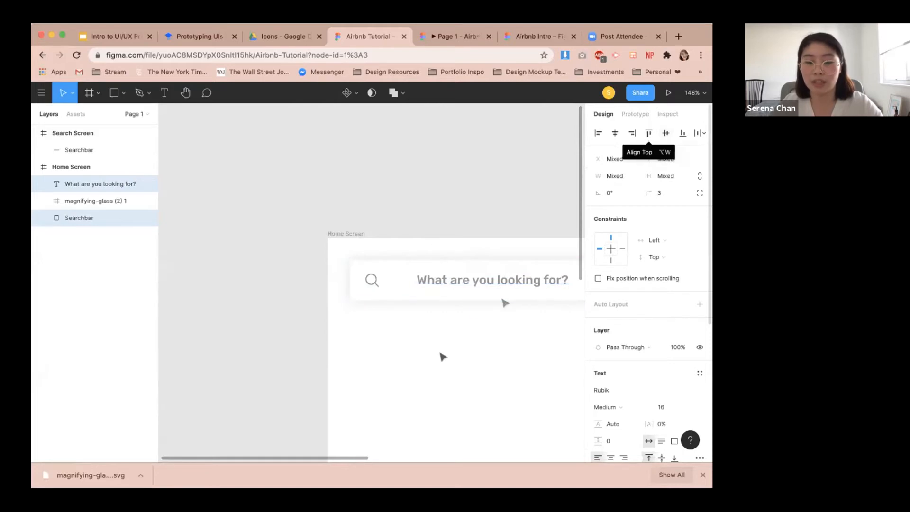
click(431, 362)
Set the horizontal spacing between the magnifying glass and the search text to 20.
click(417, 279)
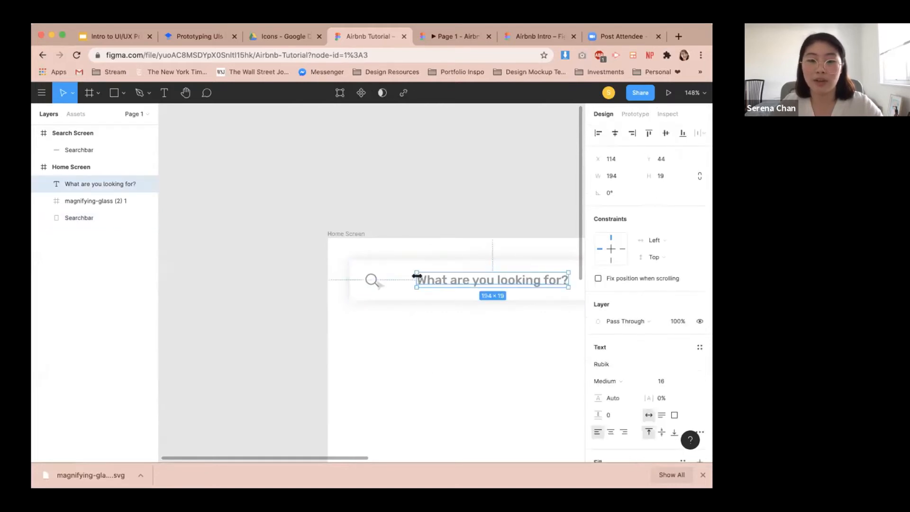
shift+click(370, 281)
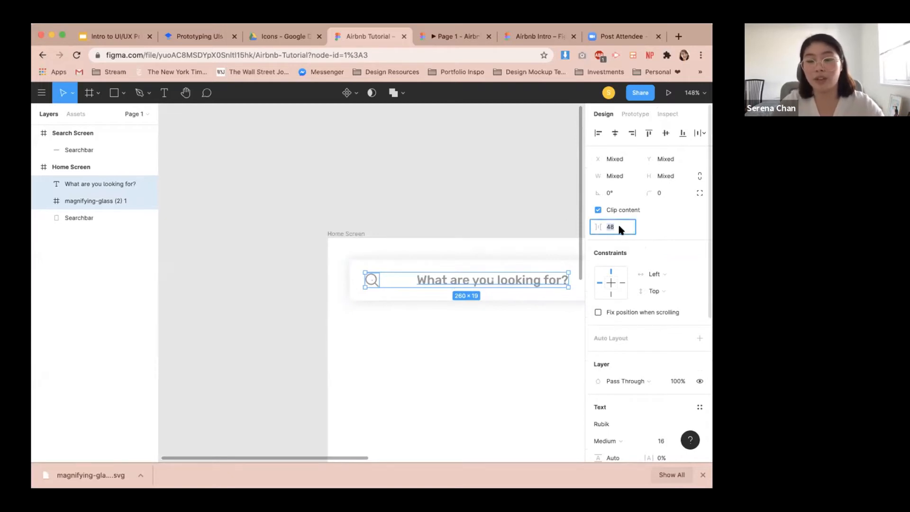
text(20)
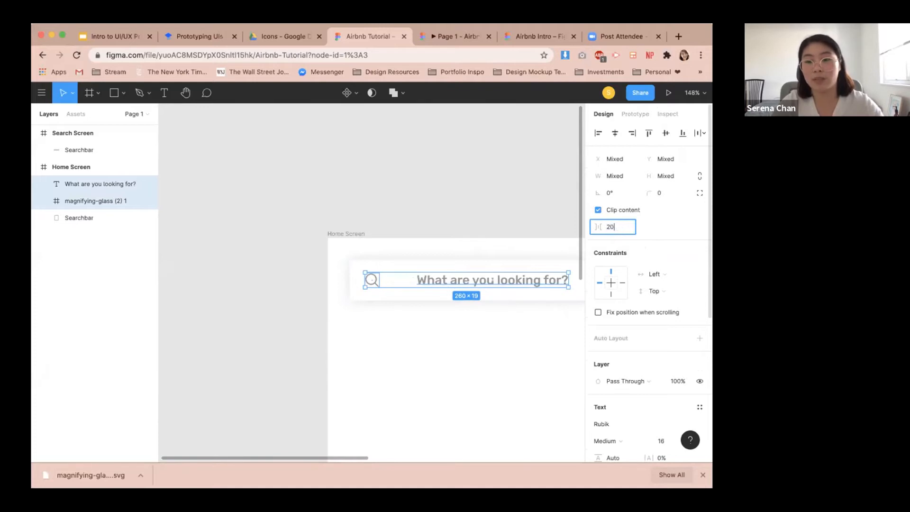
key(Return)
click(536, 358)
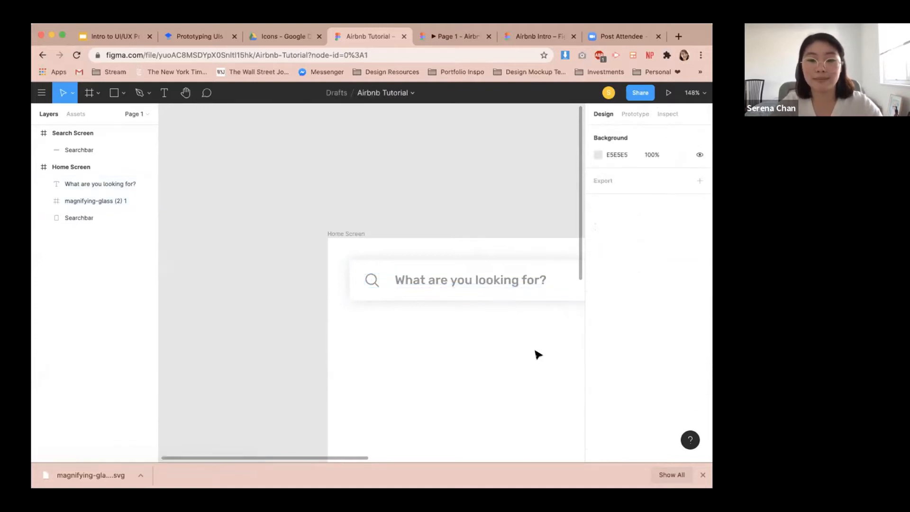
scroll(535, 353, down, 5)
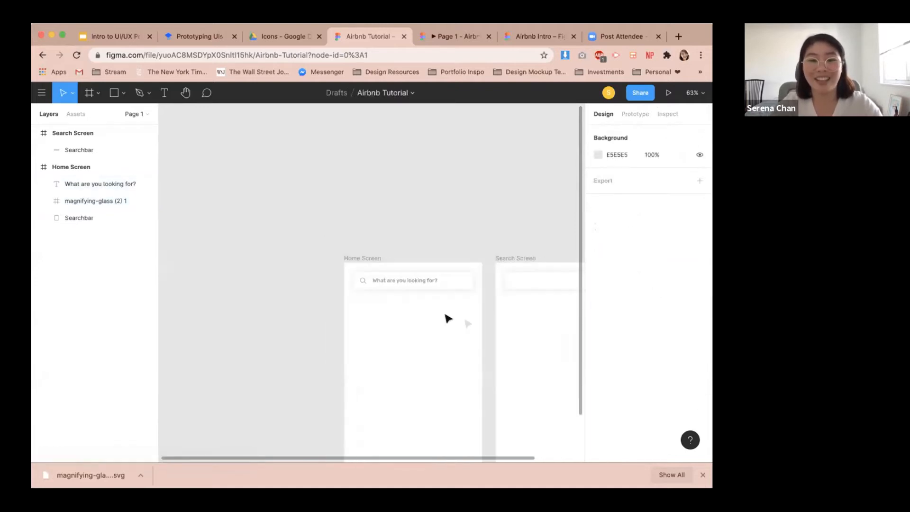
drag(451, 320, 367, 305)
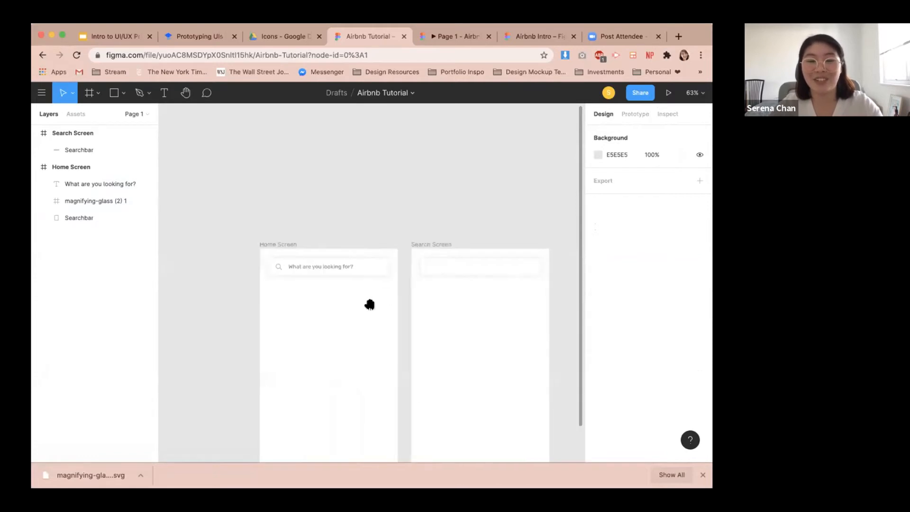
scroll(471, 287, up, 2)
scroll(468, 294, down, 4)
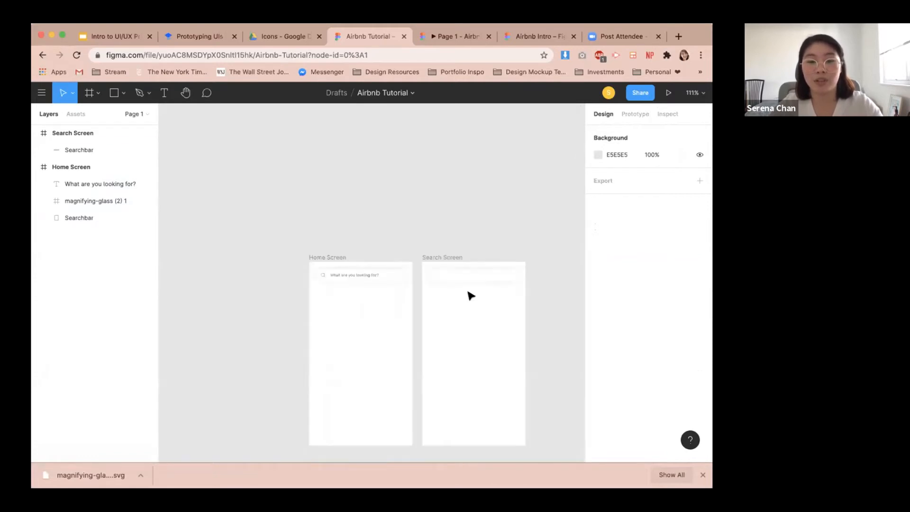
scroll(479, 296, up, 3)
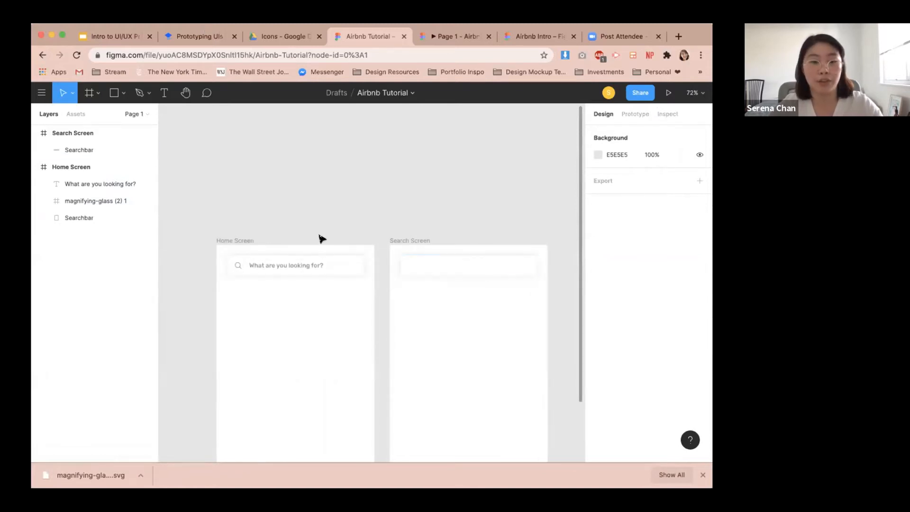
Switch to the tutorial document and review the instructions and screenshot for linking the searchbar to the Search Screen.
click(219, 38)
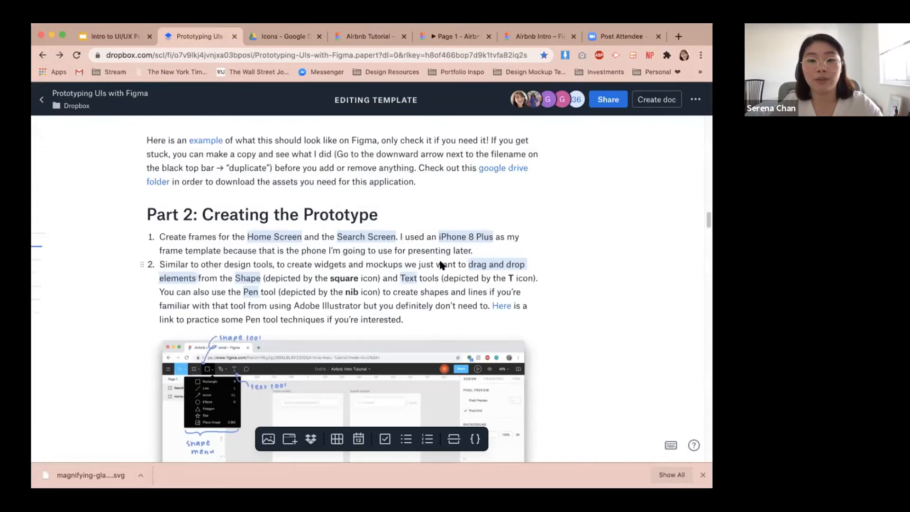
scroll(442, 264, down, 5)
scroll(439, 258, down, 10)
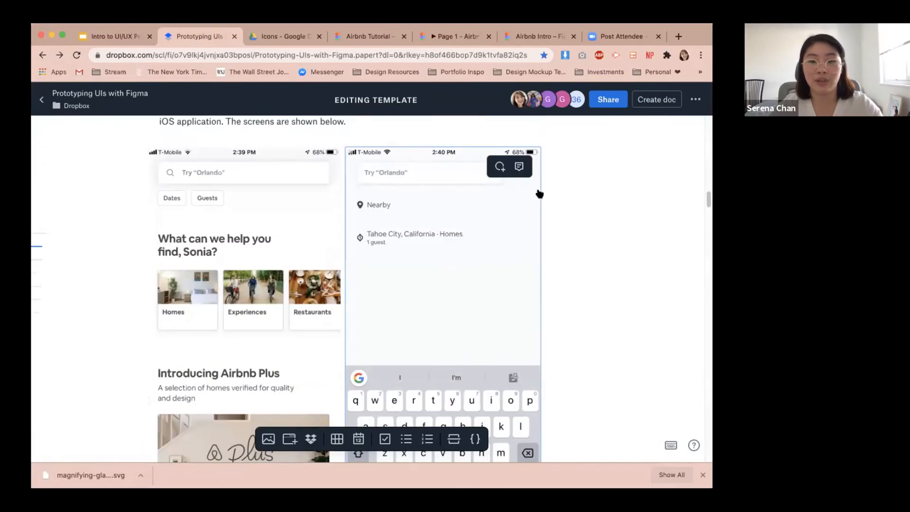
scroll(476, 245, down, 3)
scroll(476, 250, down, 15)
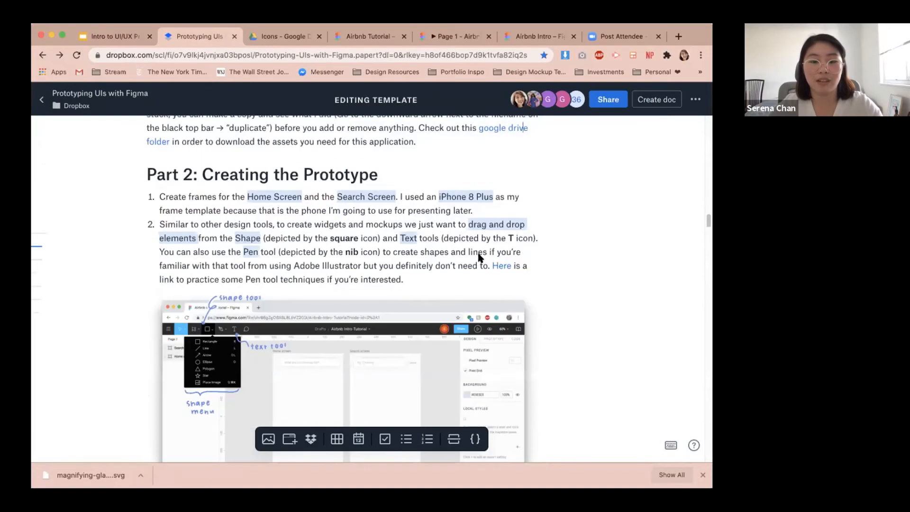
scroll(484, 275, up, 10)
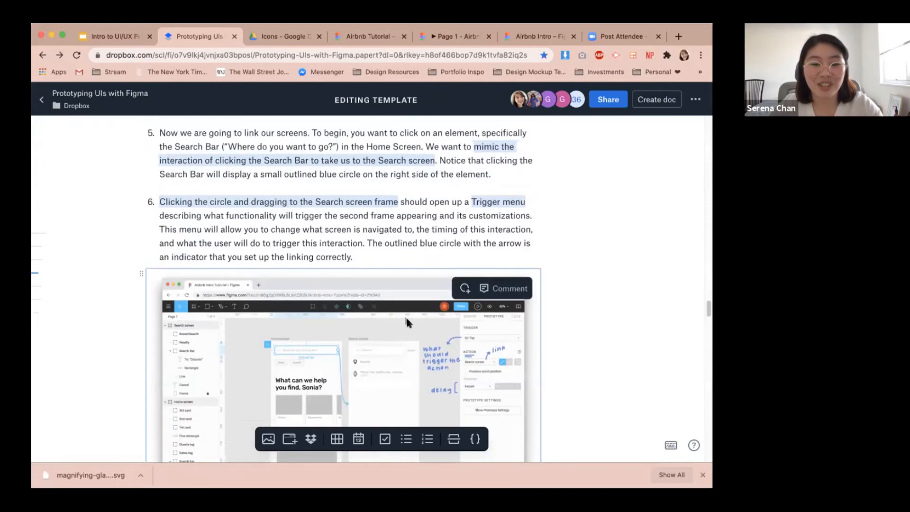
click(407, 339)
click(409, 350)
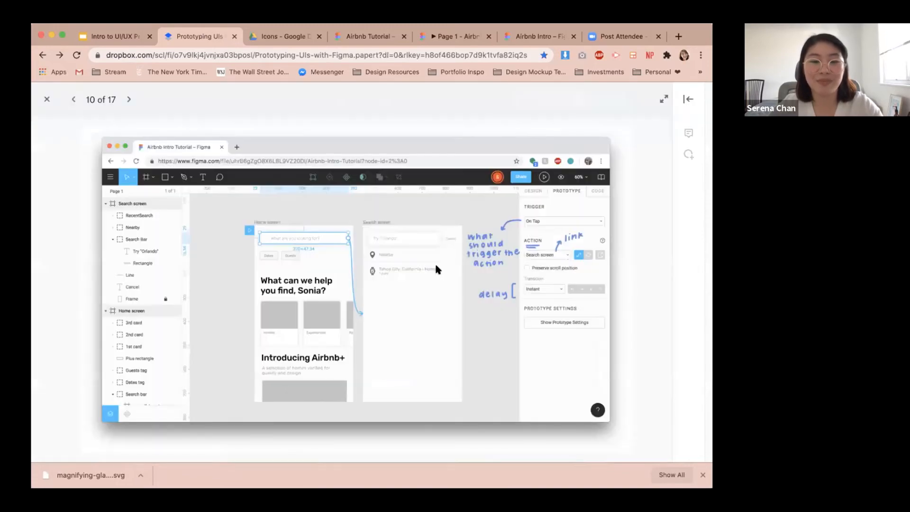
Set the Search Screen searchbar's width to 300.
click(272, 35)
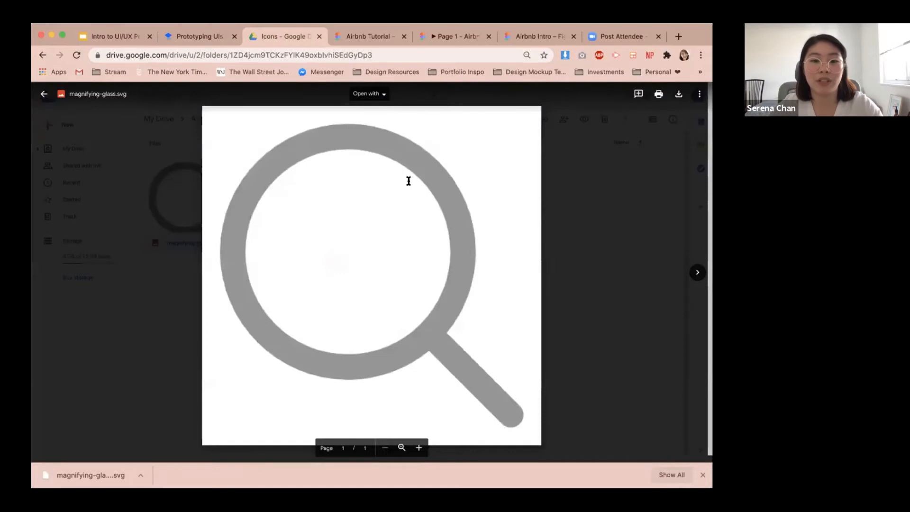
click(387, 38)
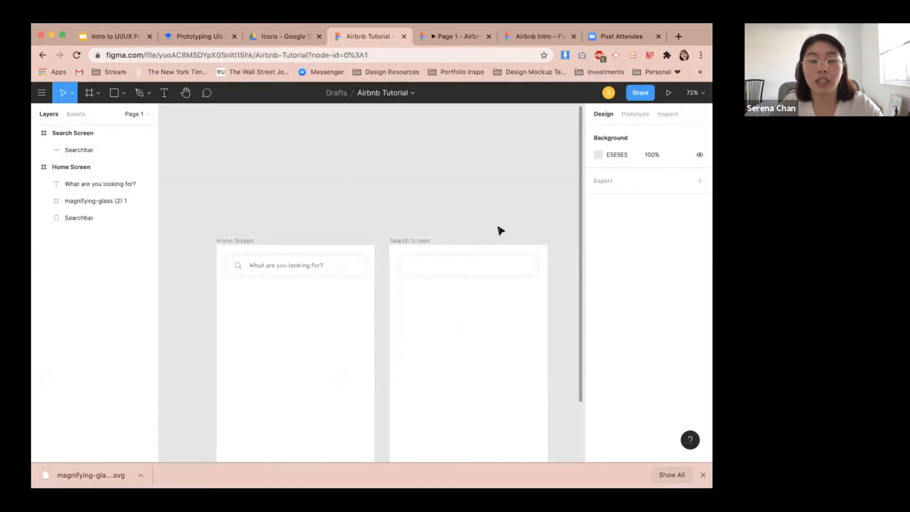
click(481, 186)
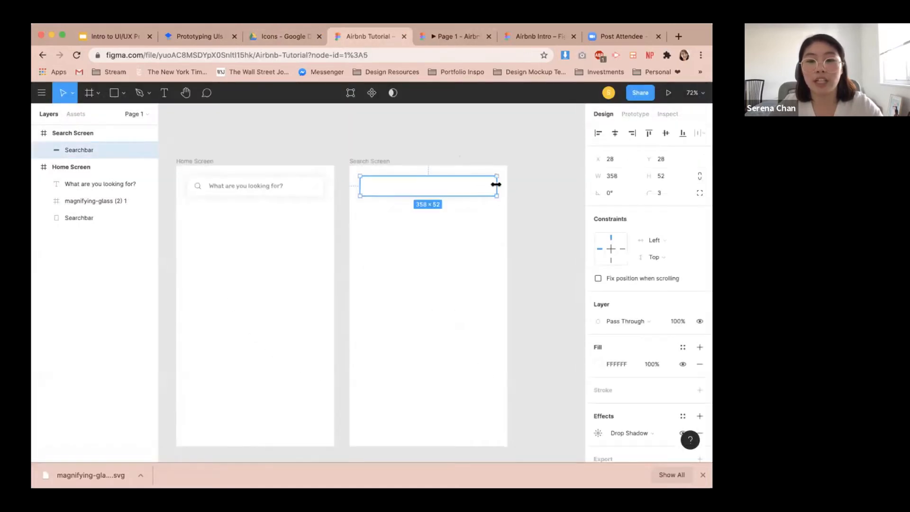
drag(497, 184, 471, 186)
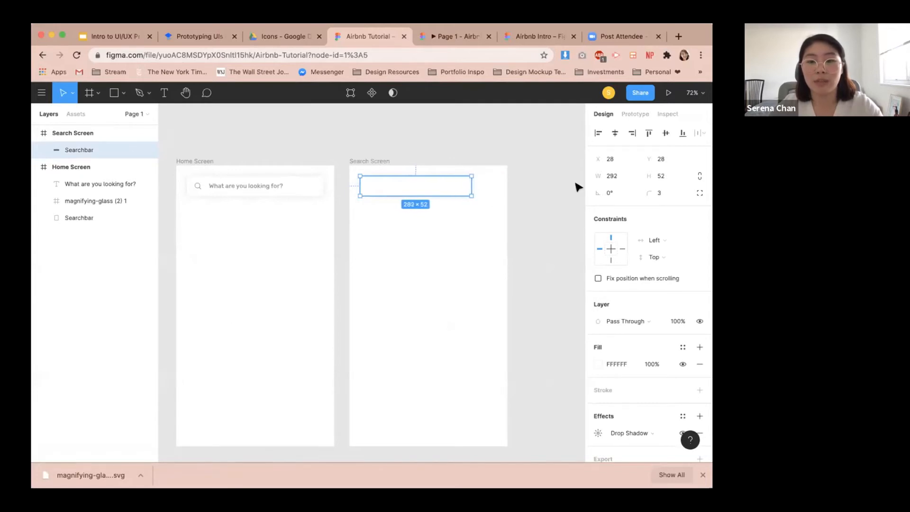
text(300)
key(Return)
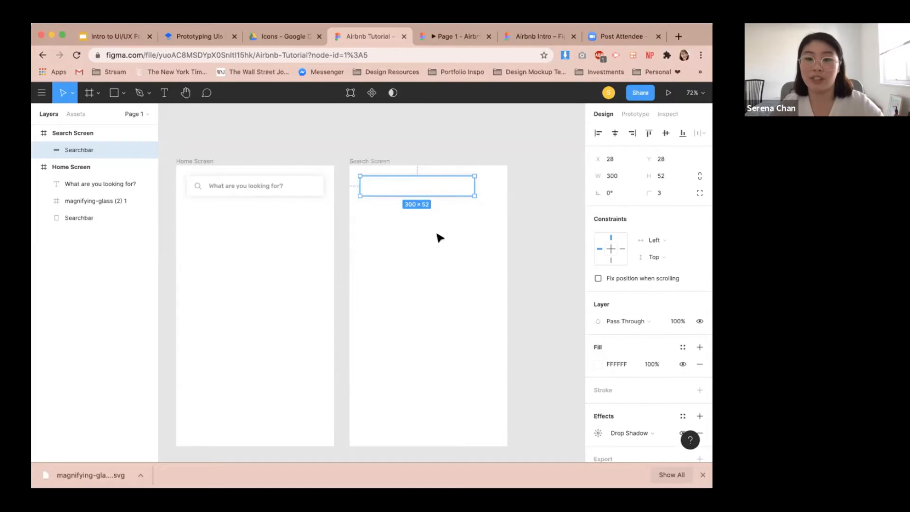
Add a text layer reading Try “Orlando” inside the Search Screen searchbar, checking the tutorial for wording.
click(499, 199)
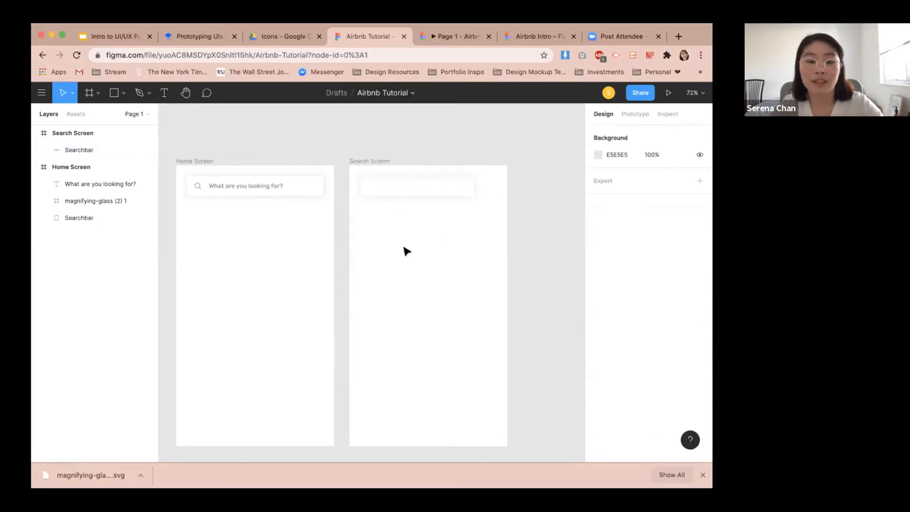
key(t)
click(383, 183)
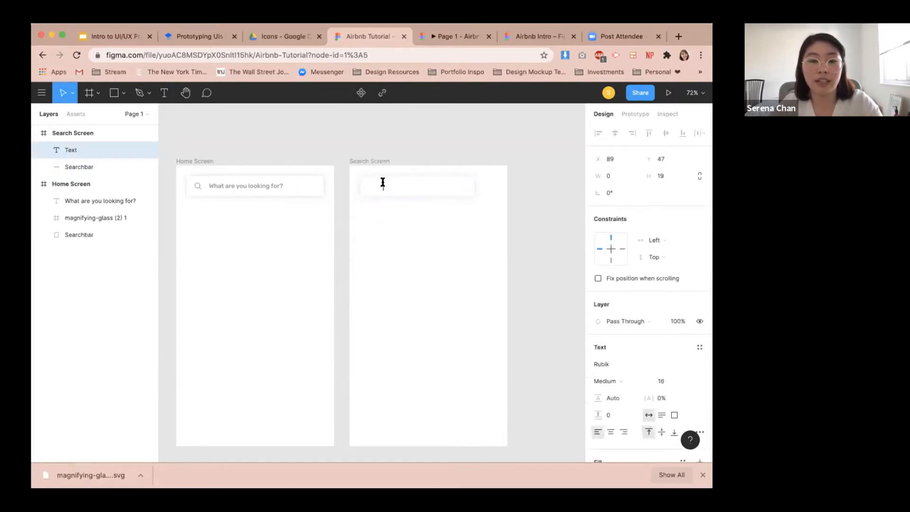
text(Try)
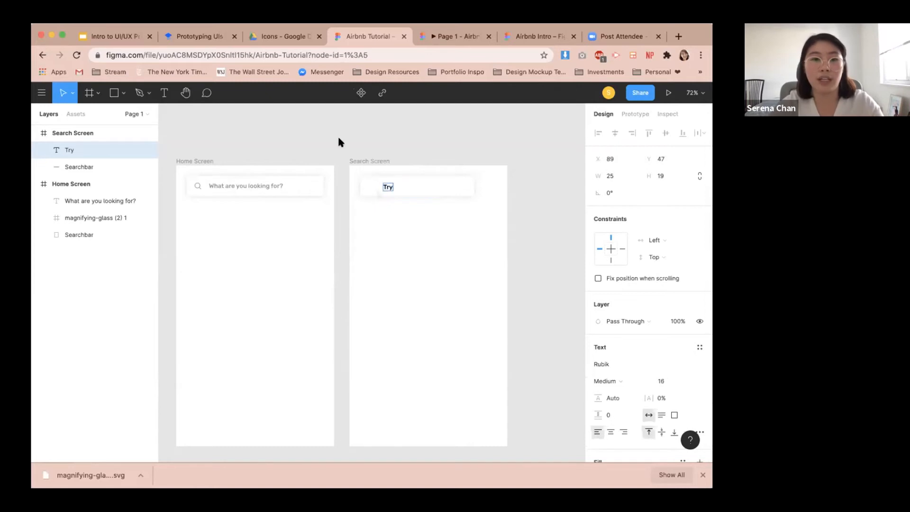
click(290, 35)
click(209, 35)
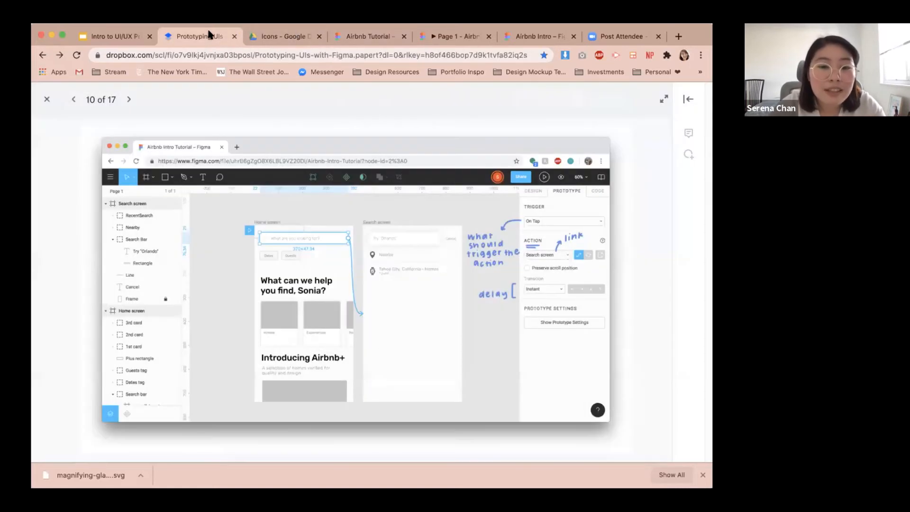
click(386, 36)
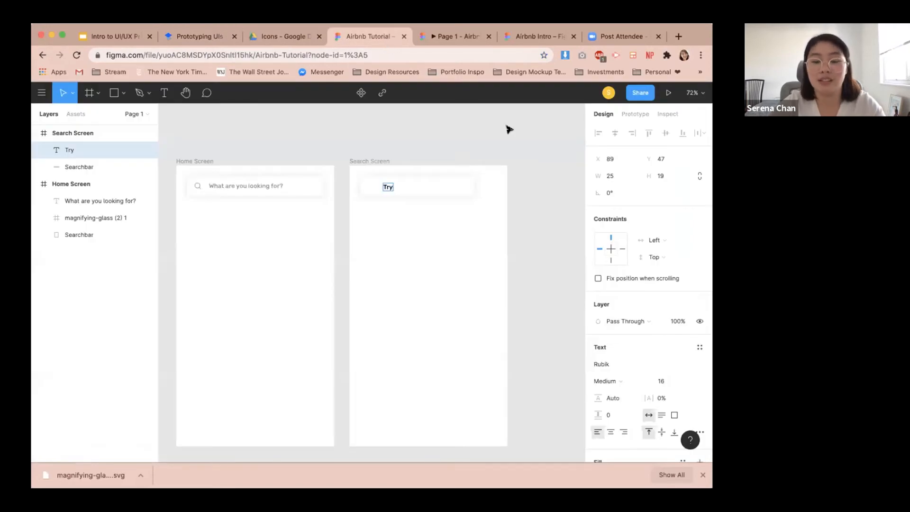
text(Orland)
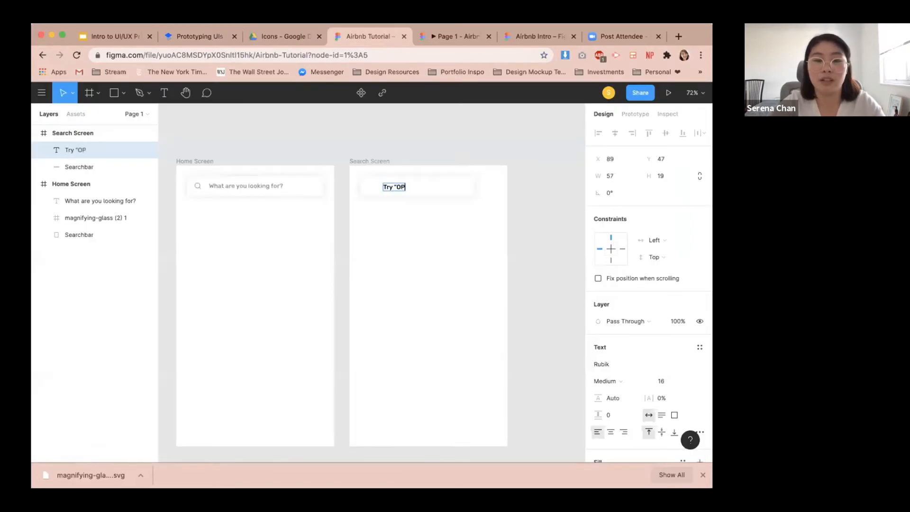
text(o")
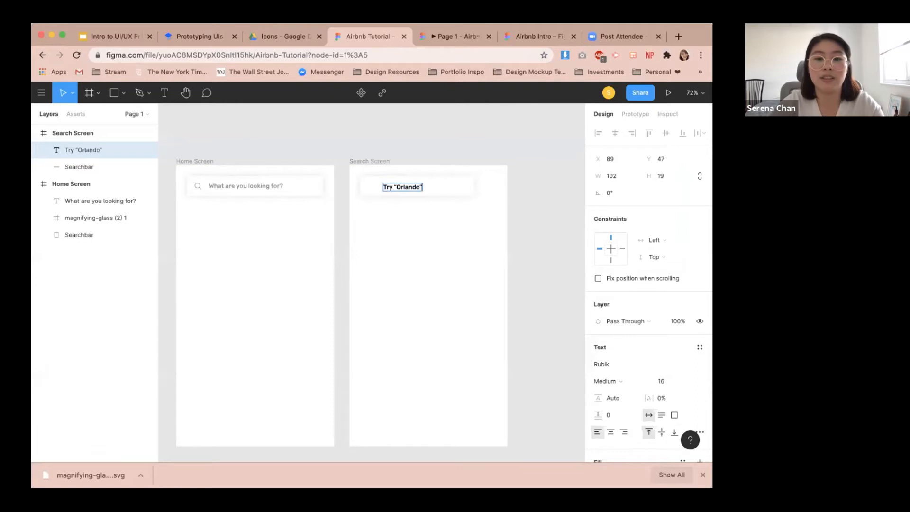
key(Escape)
Colour the Try “Orlando” text grey #959595 using the document colours.
scroll(385, 188, up, 5)
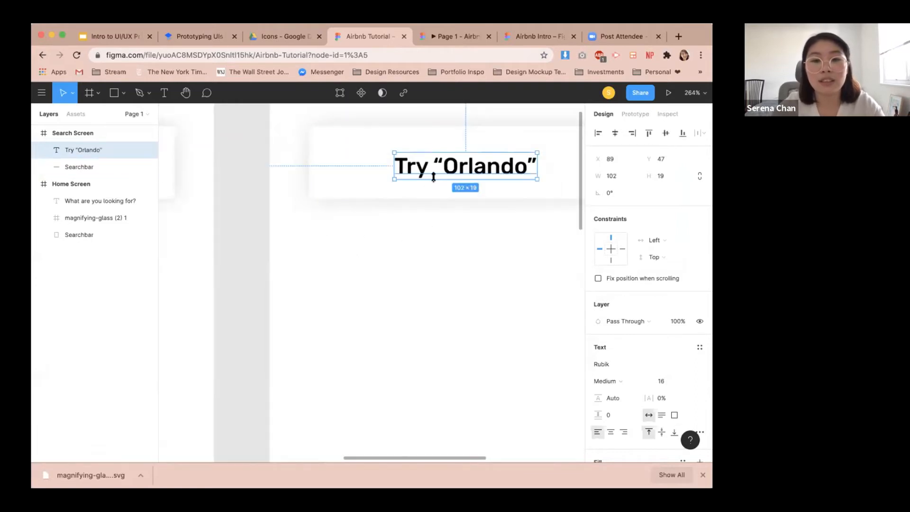
scroll(630, 367, down, 3)
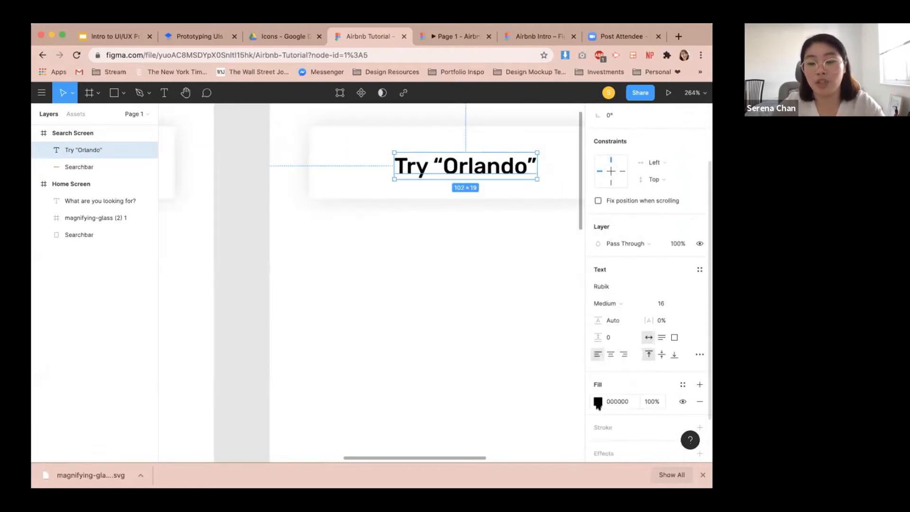
click(700, 475)
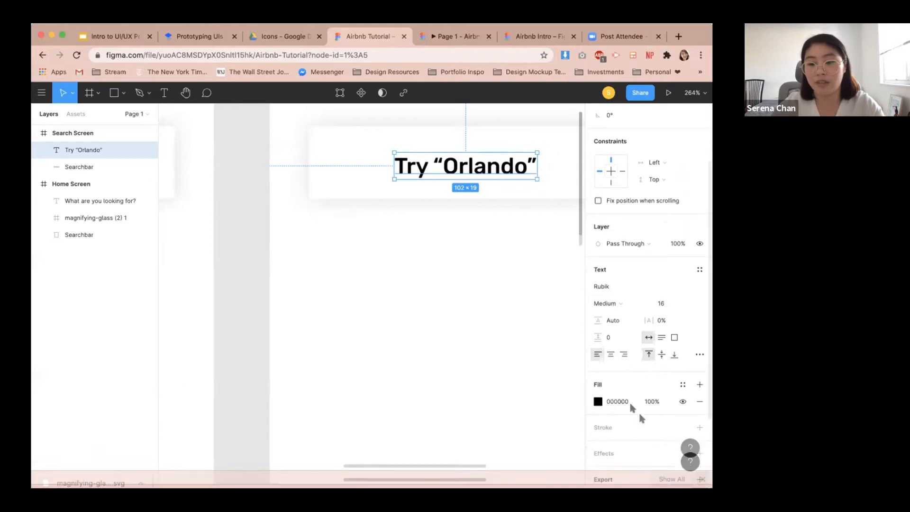
click(598, 401)
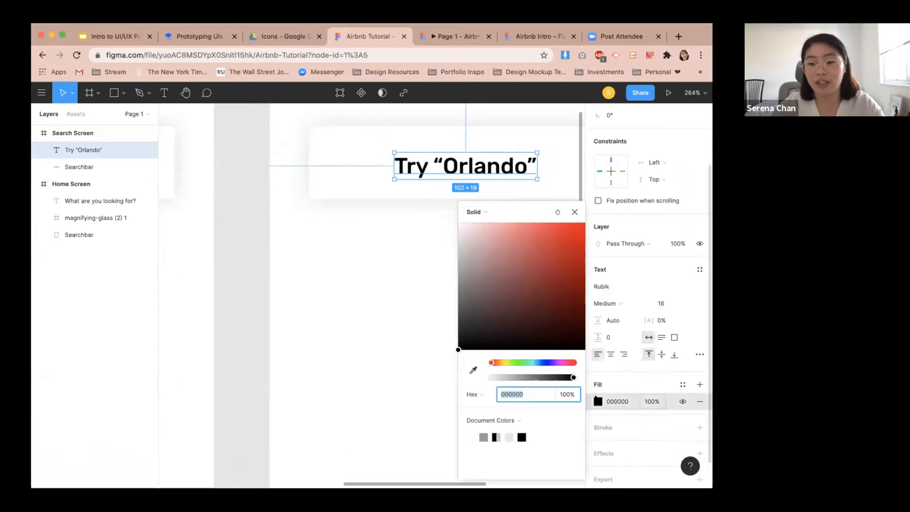
click(485, 435)
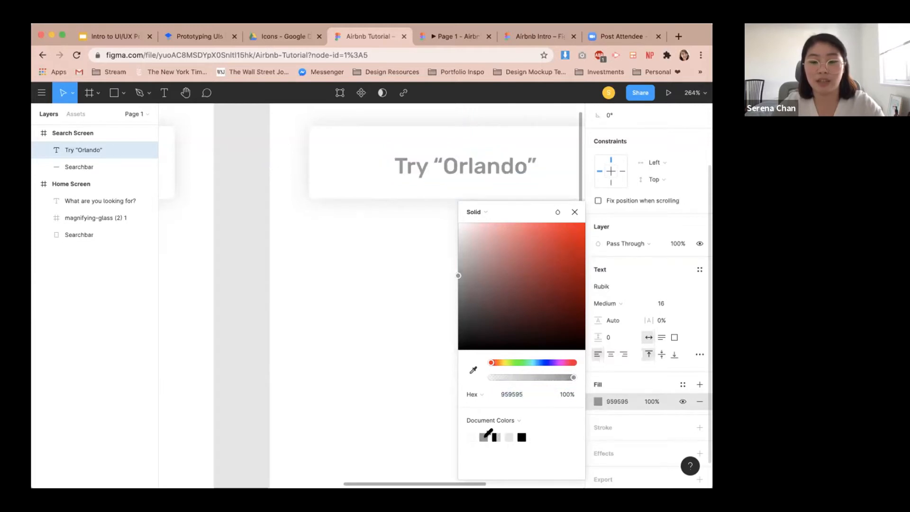
click(386, 261)
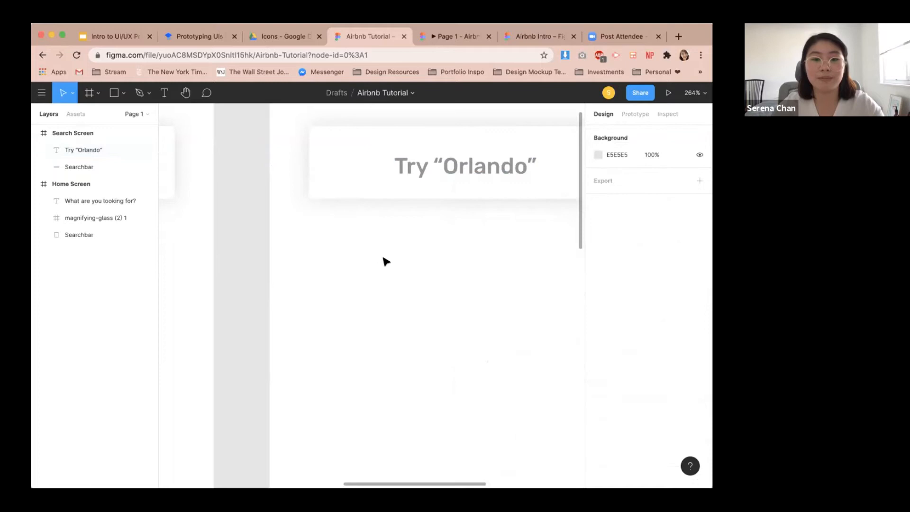
Align the Try “Orlando” text vertically centred with the searchbar.
scroll(386, 261, down, 10)
click(387, 224)
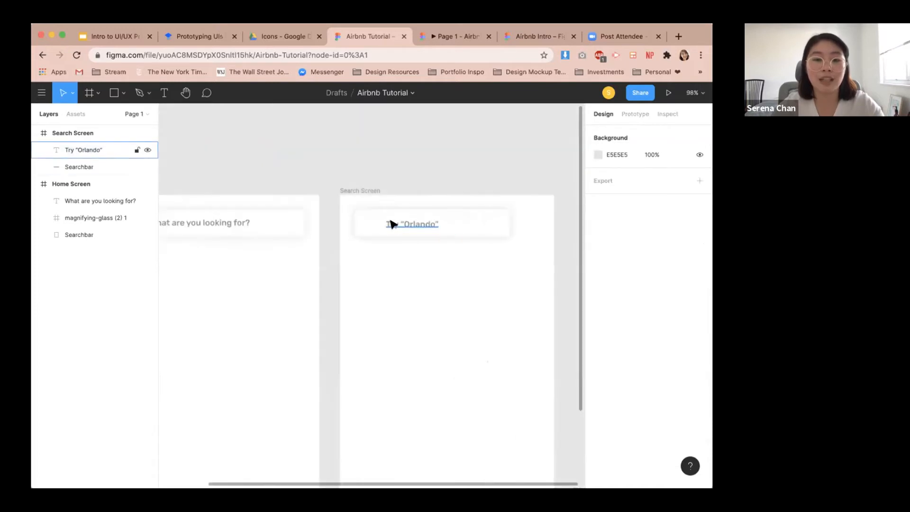
shift+click(471, 230)
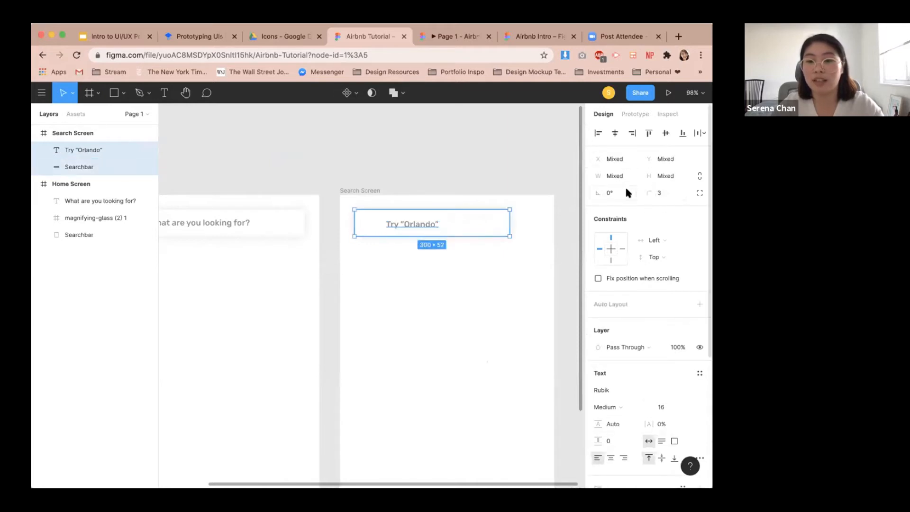
click(665, 133)
Position the Try “Orlando” text 20 from the searchbar's left edge.
click(384, 294)
click(386, 226)
key(alt)
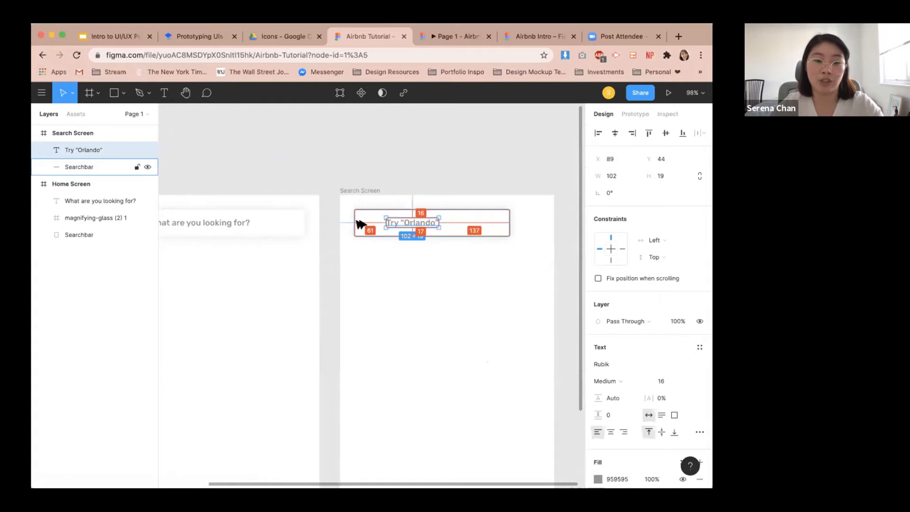
key(shift+Left)
key(shift+Left)
key(shift+Left)
key(shift+Left)
key(shift+Left)
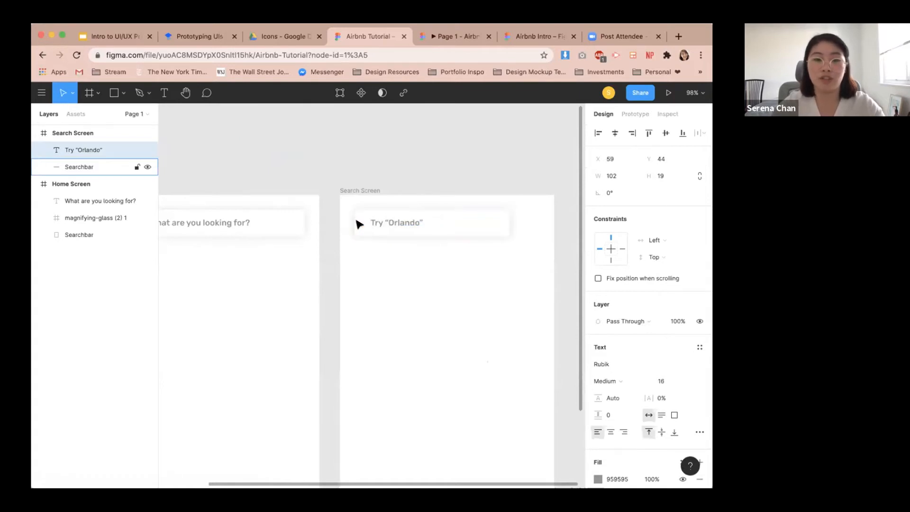
key(alt)
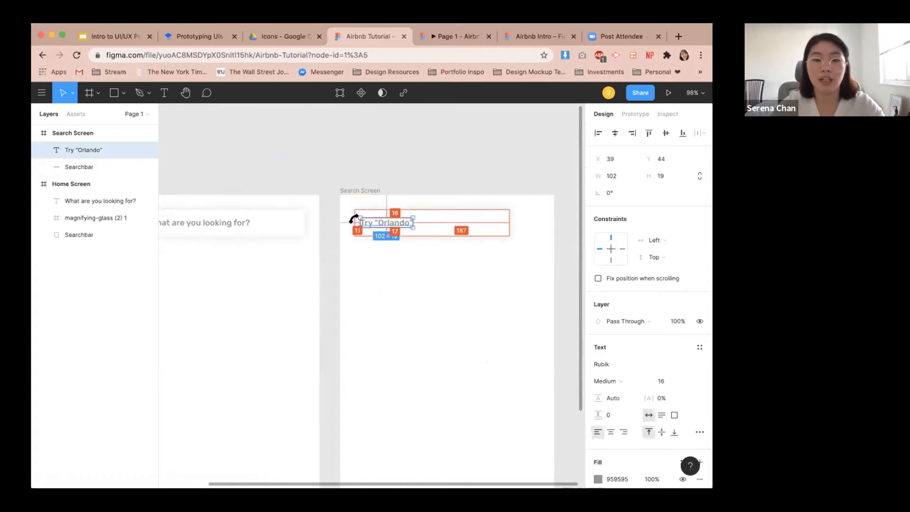
key(shift+Right)
key(Left)
key(alt)
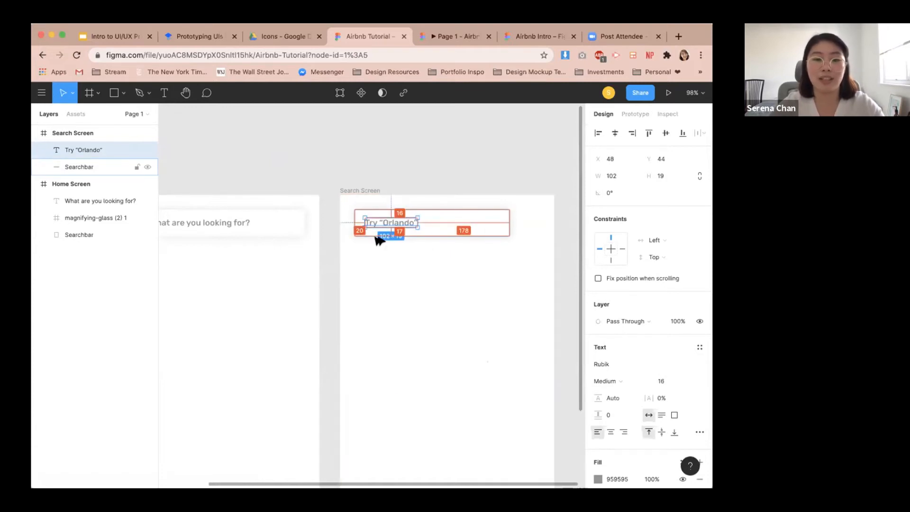
Add a Cancel text layer on the Search Screen below the searchbar.
click(426, 281)
scroll(434, 282, down, 2)
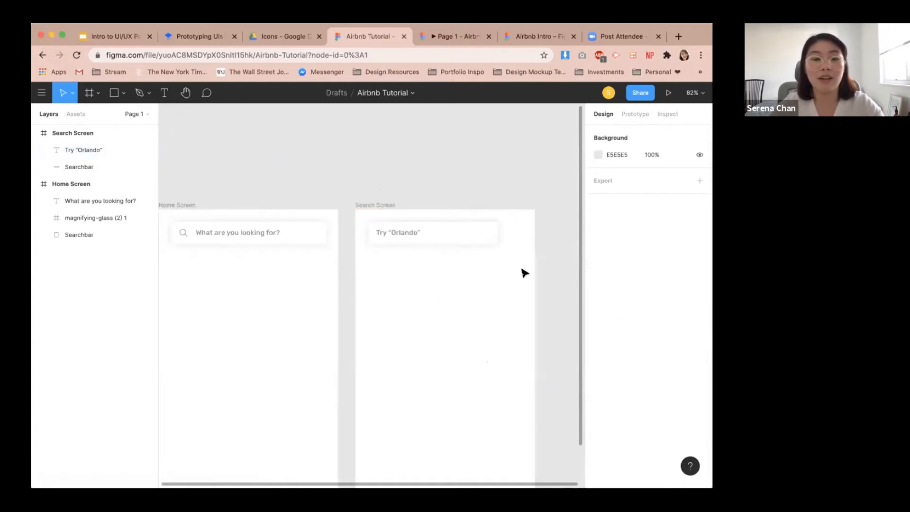
scroll(510, 267, up, 3)
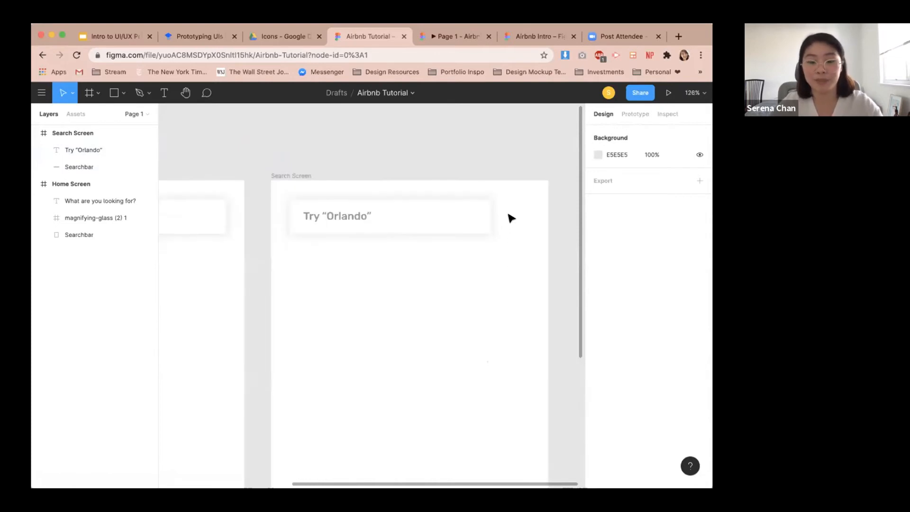
key(t)
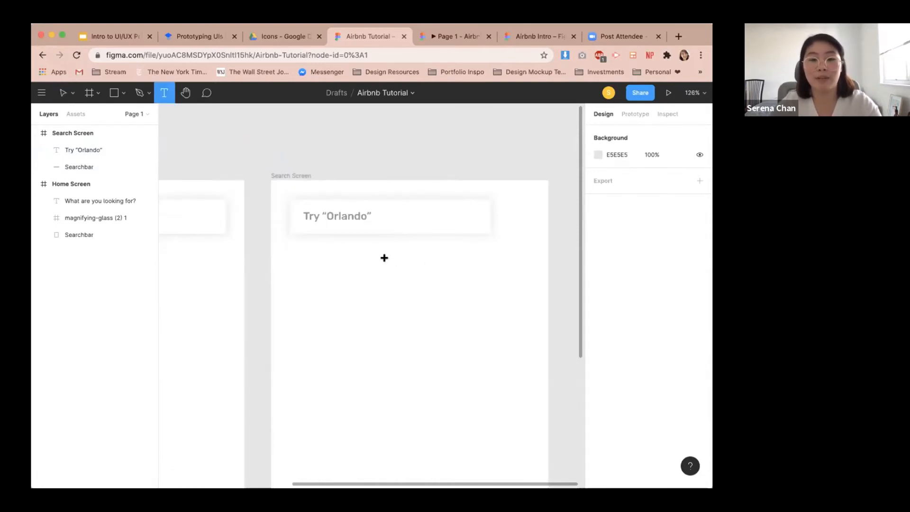
click(384, 257)
text(Cancel)
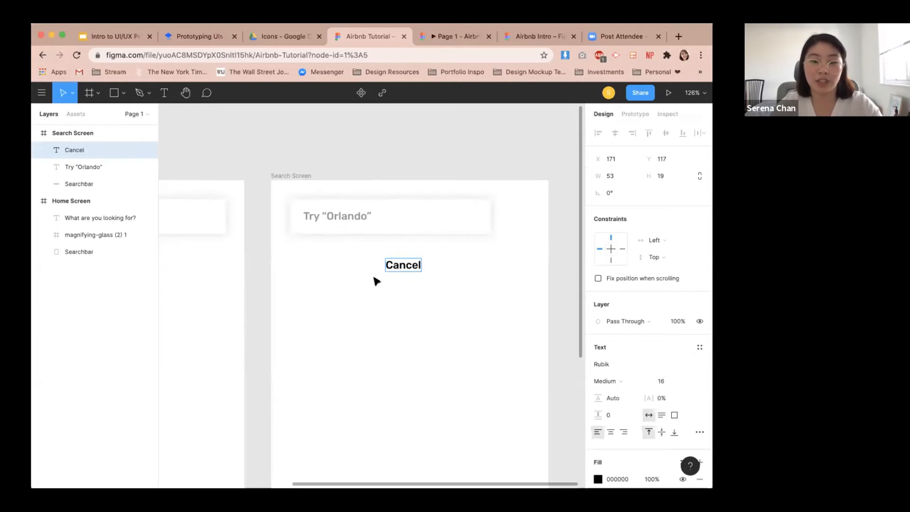
key(Escape)
Set the Cancel text to font size 14 and Regular weight.
click(669, 379)
text(1)
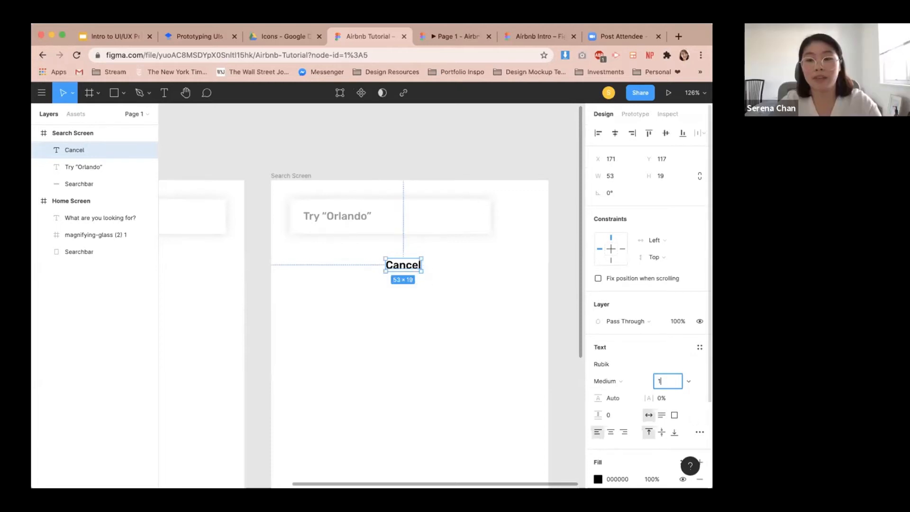
key(Return)
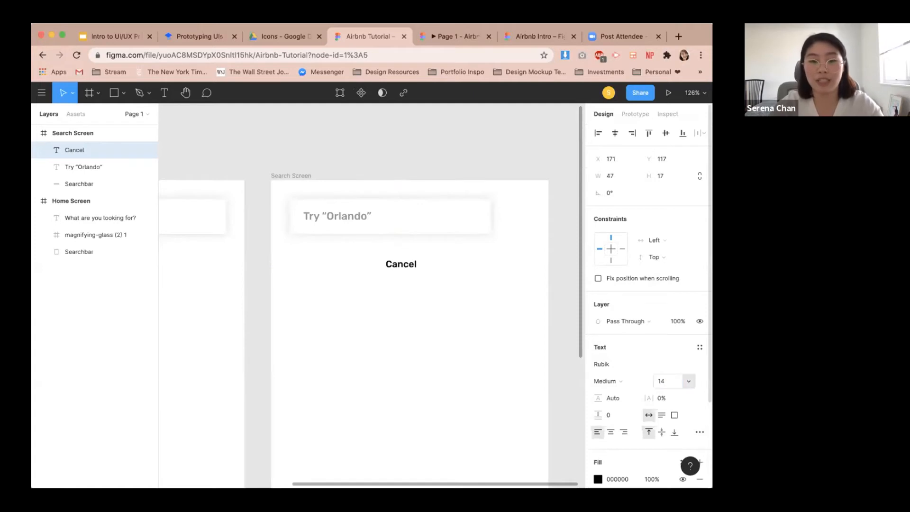
click(622, 382)
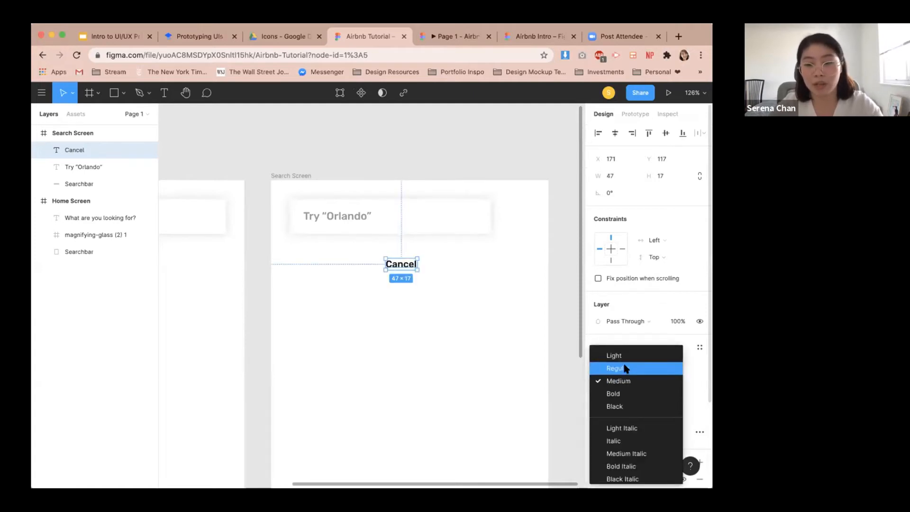
click(625, 369)
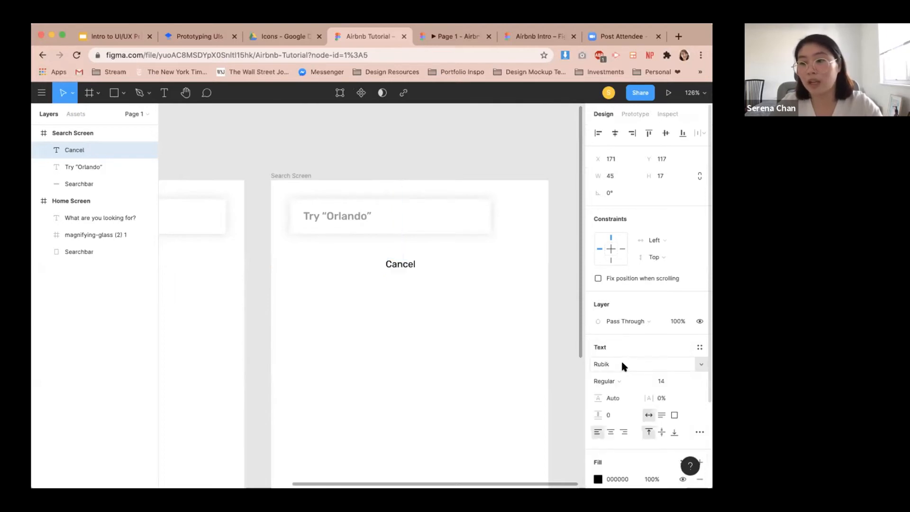
Place Cancel to the right of the searchbar, aligned with it, and colour it dark grey #242424.
drag(401, 270, 517, 223)
scroll(434, 292, down, 1)
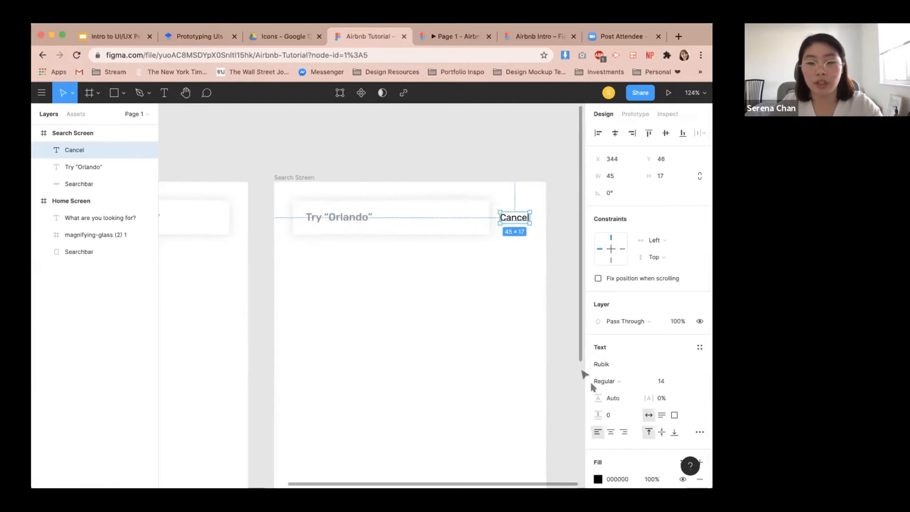
click(598, 479)
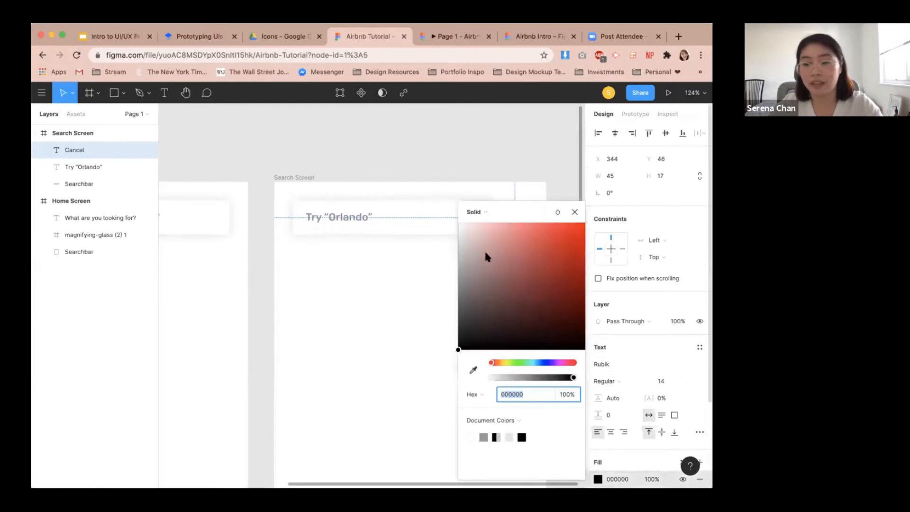
drag(456, 348, 455, 331)
drag(399, 314, 341, 319)
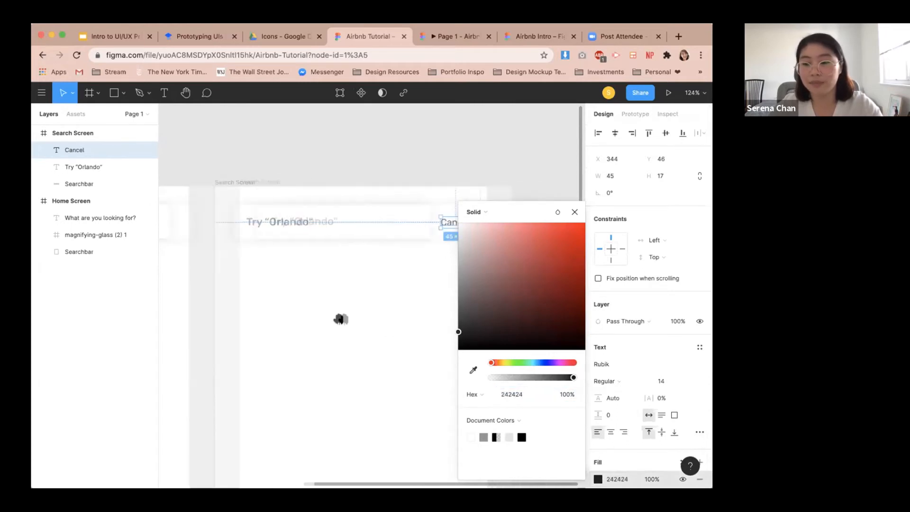
Change the Cancel text colour to grey #7B7B7B.
drag(456, 332, 458, 288)
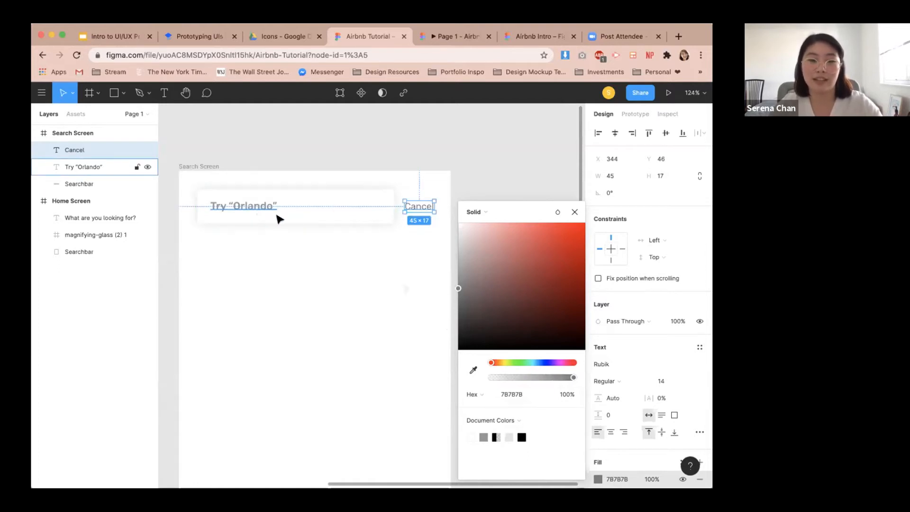
click(421, 237)
Select Cancel together with the searchbar and align their vertical centres.
click(418, 206)
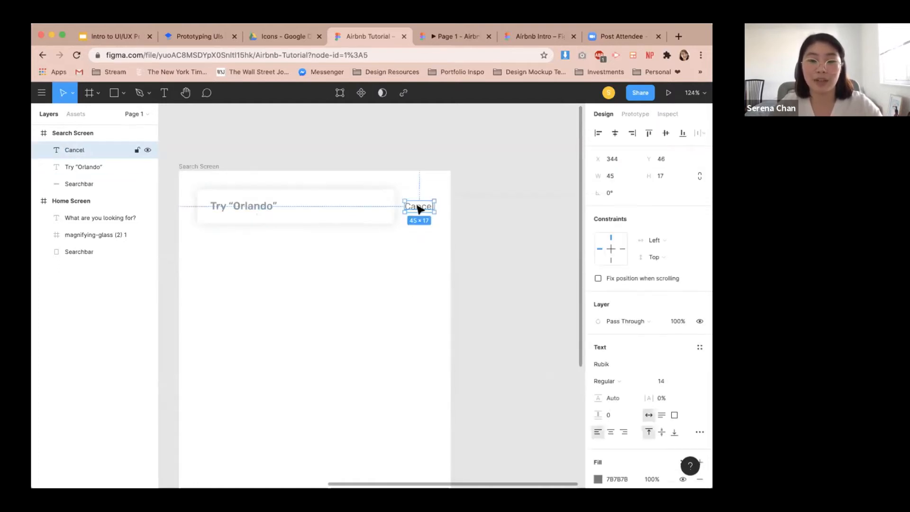
shift+click(387, 216)
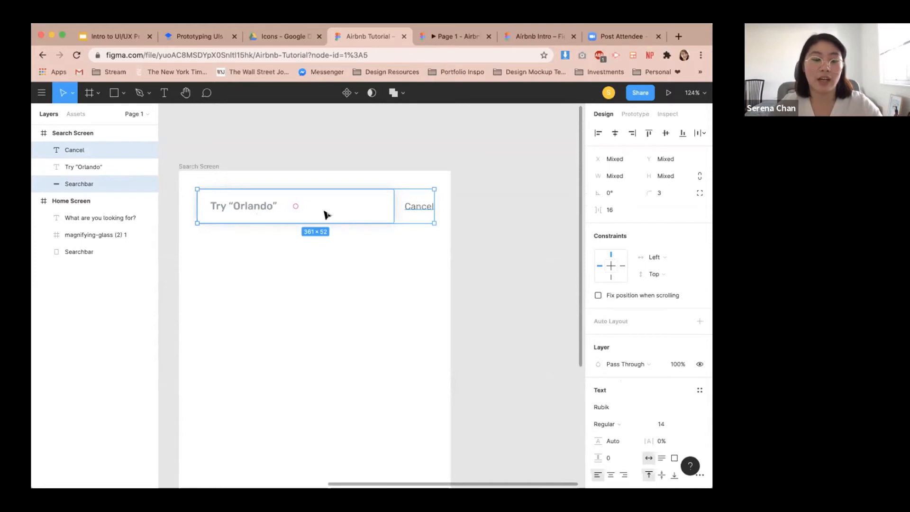
click(666, 133)
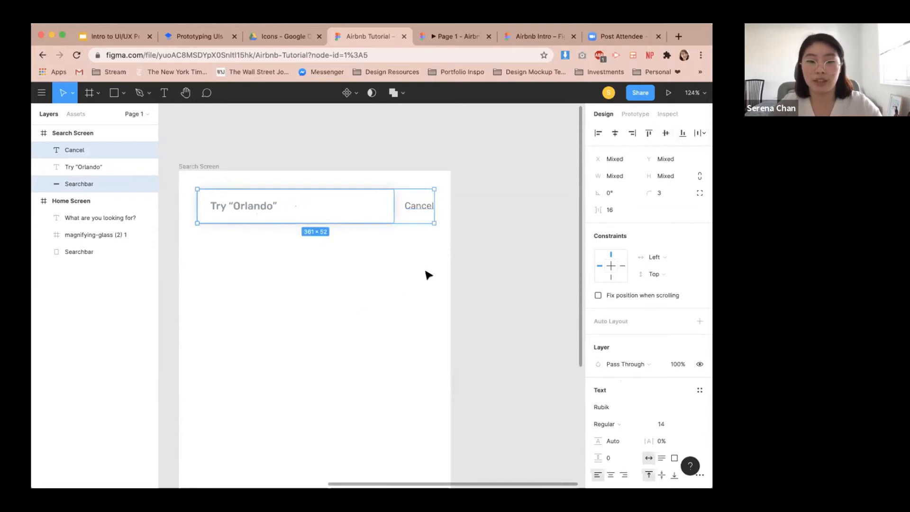
Nudge the Cancel text 3 px left so it sits 28 from the Search Screen's right edge.
click(429, 271)
click(424, 208)
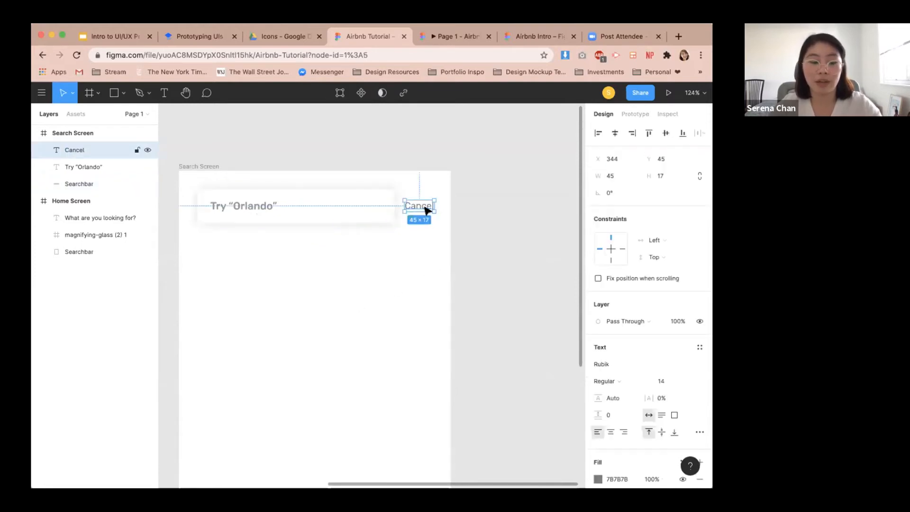
key(alt)
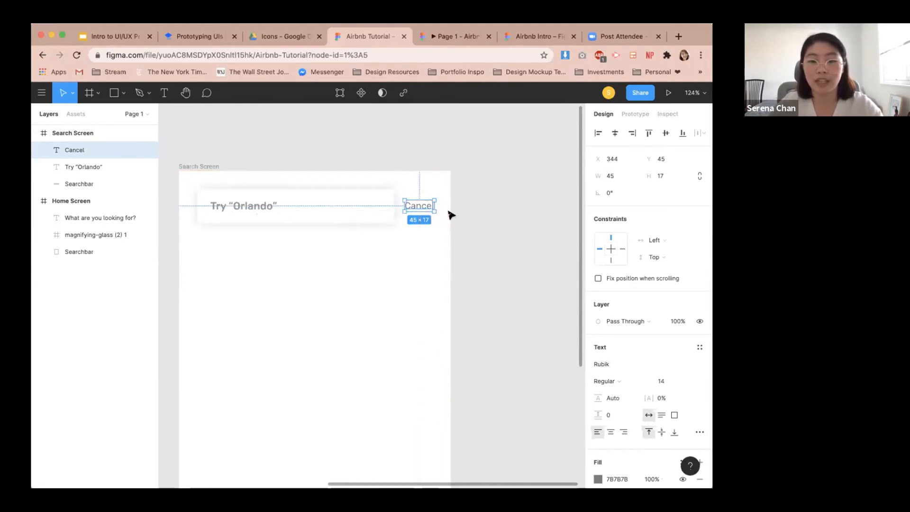
key(Left)
key(Left)
key(Left)
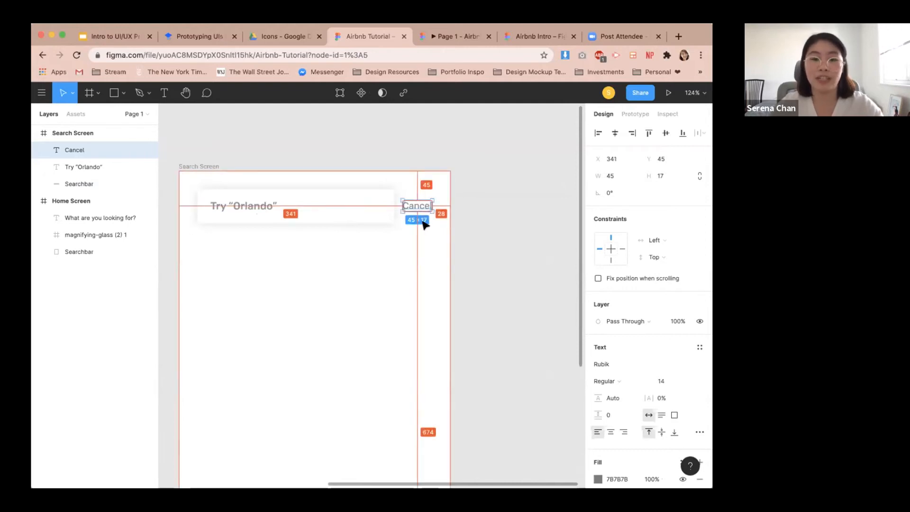
click(398, 254)
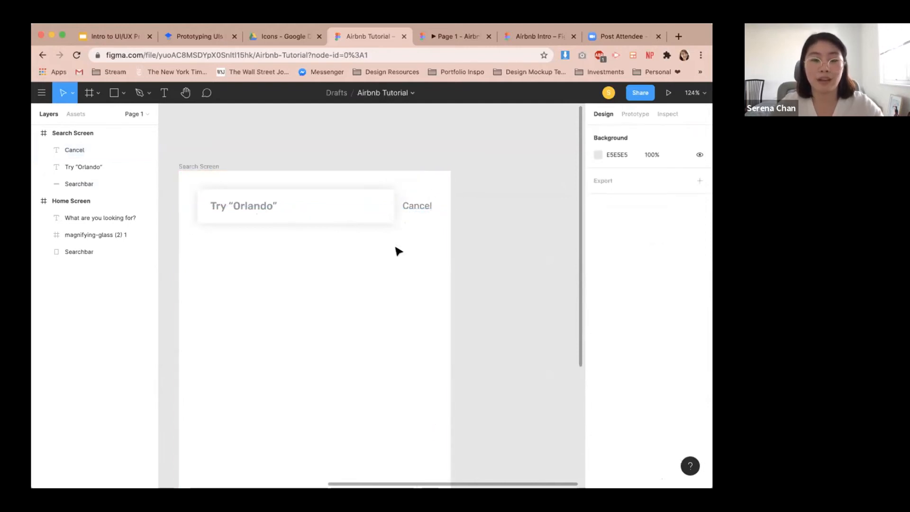
Check the tutorial document's prototyping instructions.
drag(381, 267, 482, 286)
scroll(453, 206, up, 2)
scroll(439, 280, down, 3)
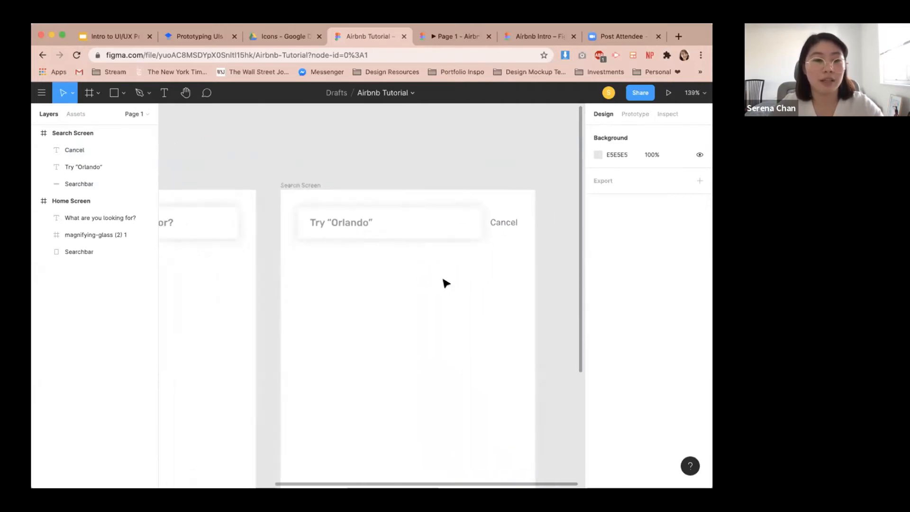
click(200, 37)
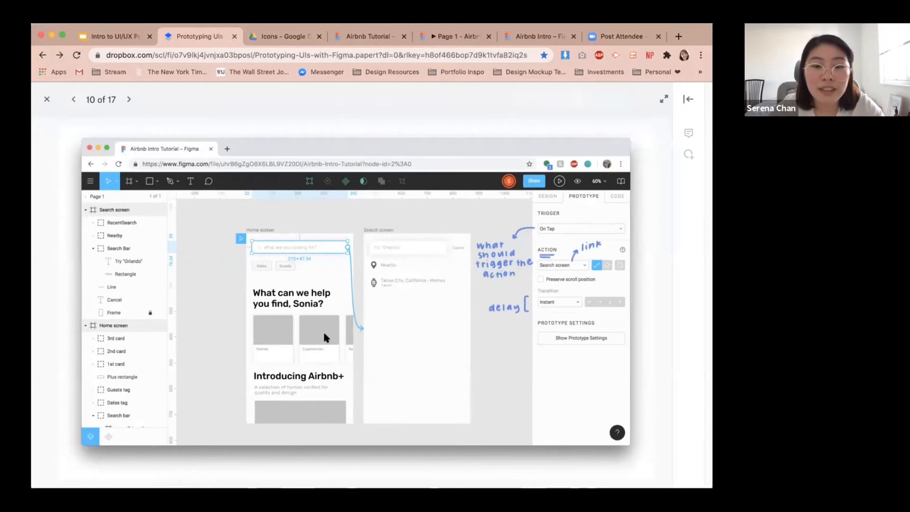
click(362, 37)
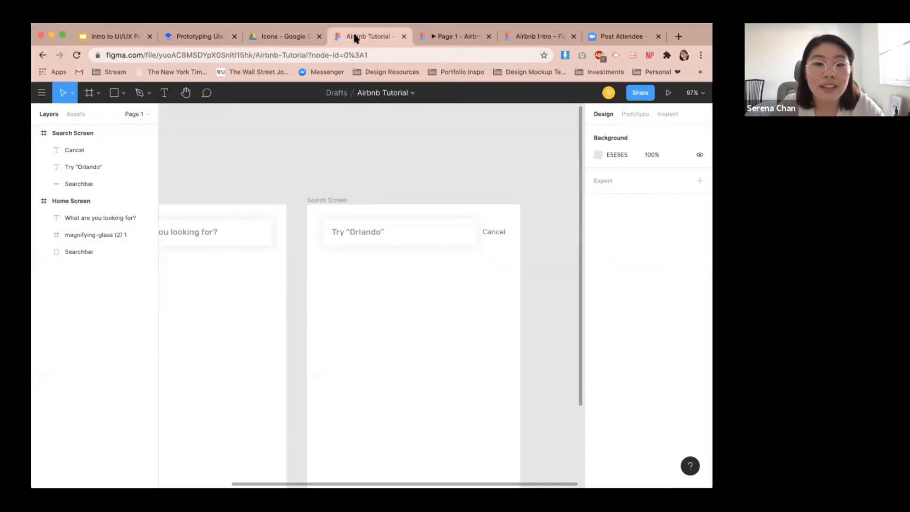
drag(317, 275, 439, 272)
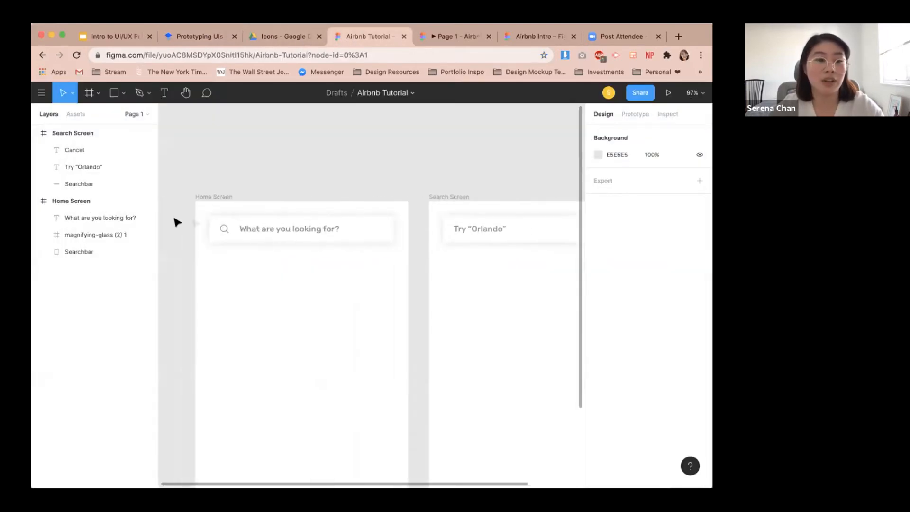
Group the Home Screen searchbar's rectangle, magnifying-glass icon and placeholder text, and rename the group Searchbar.
click(241, 232)
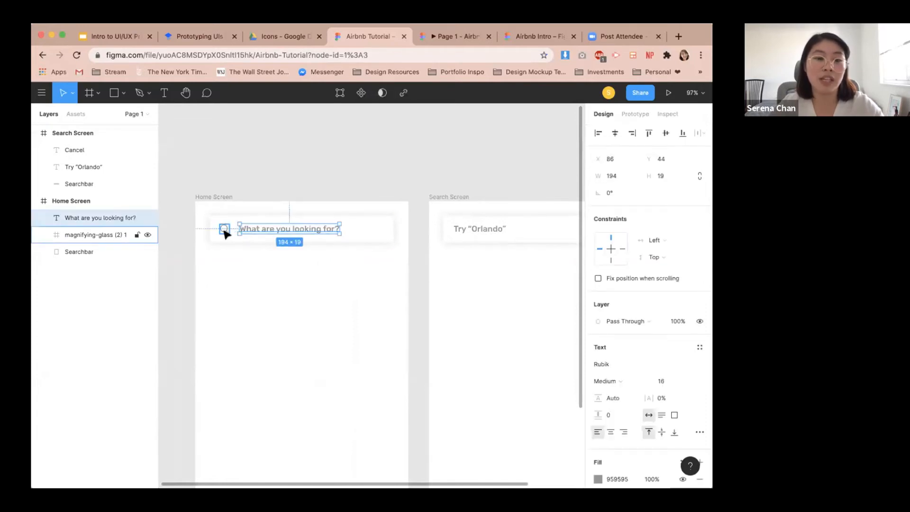
click(225, 232)
click(258, 233)
click(224, 231)
click(364, 277)
drag(364, 277, 213, 203)
right_click(311, 235)
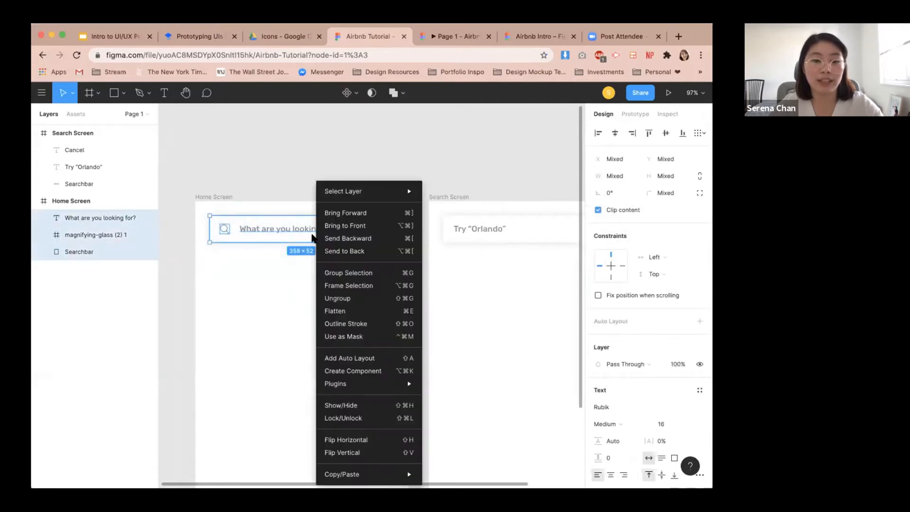
click(361, 274)
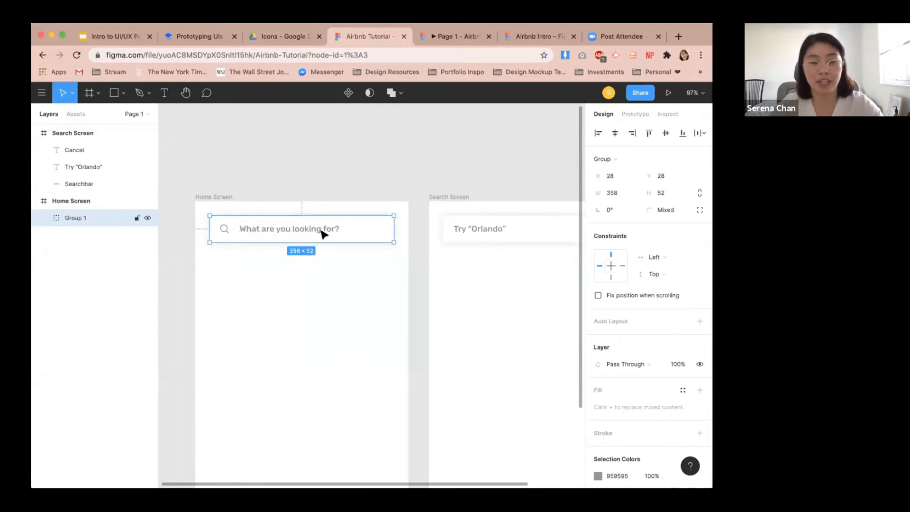
double_click(80, 217)
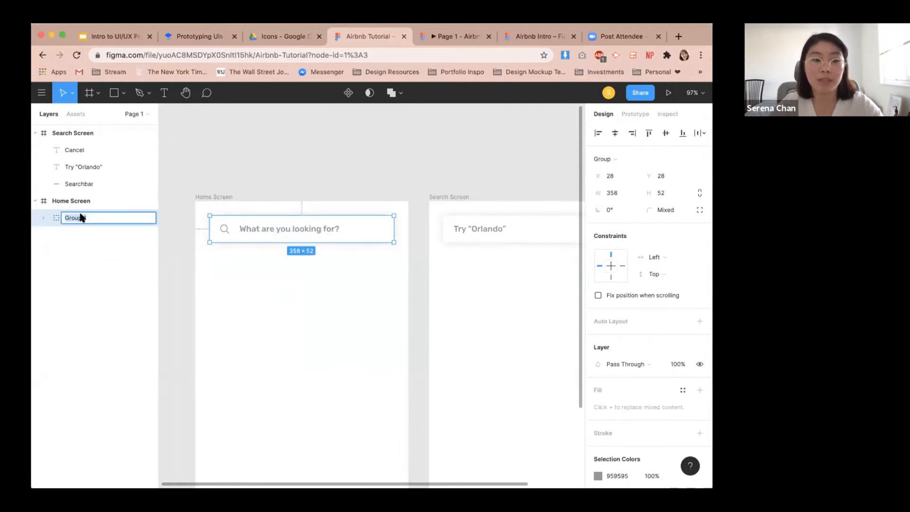
text(Searchba)
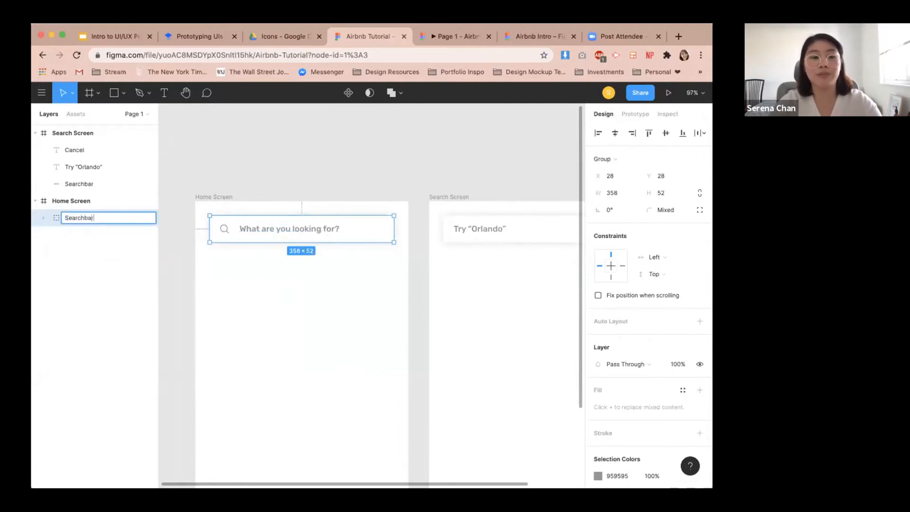
text(r)
key(Return)
Group the Search Screen's searchbar and Try “Orlando” text, and rename the group Searchbar.
click(443, 273)
drag(511, 267, 335, 215)
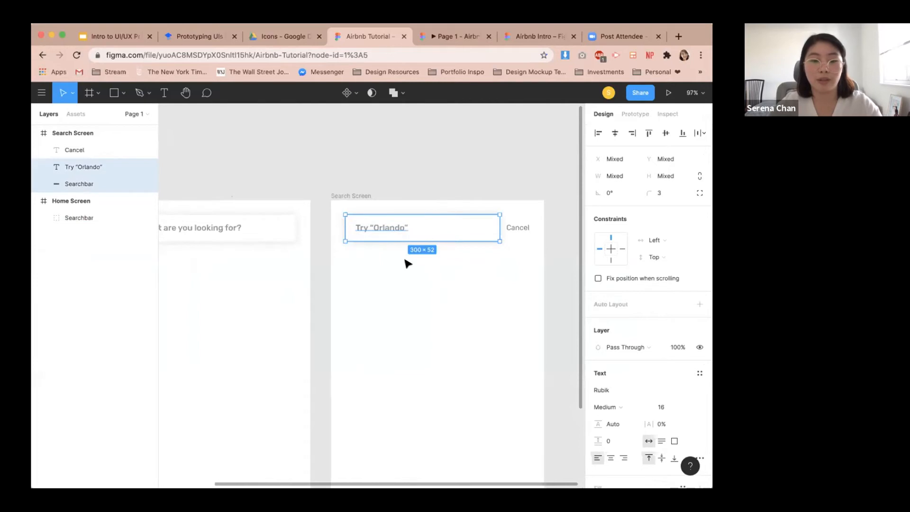
key(super+g)
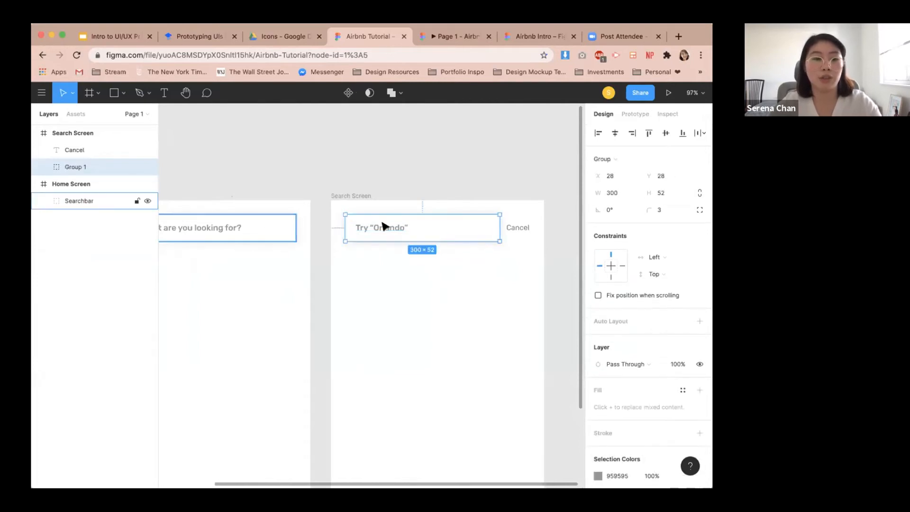
double_click(79, 170)
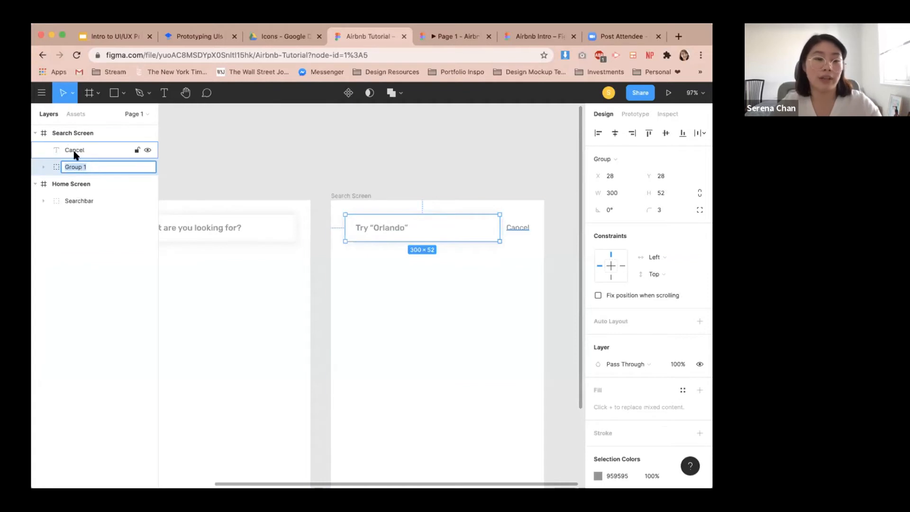
text(Searchbar)
key(Return)
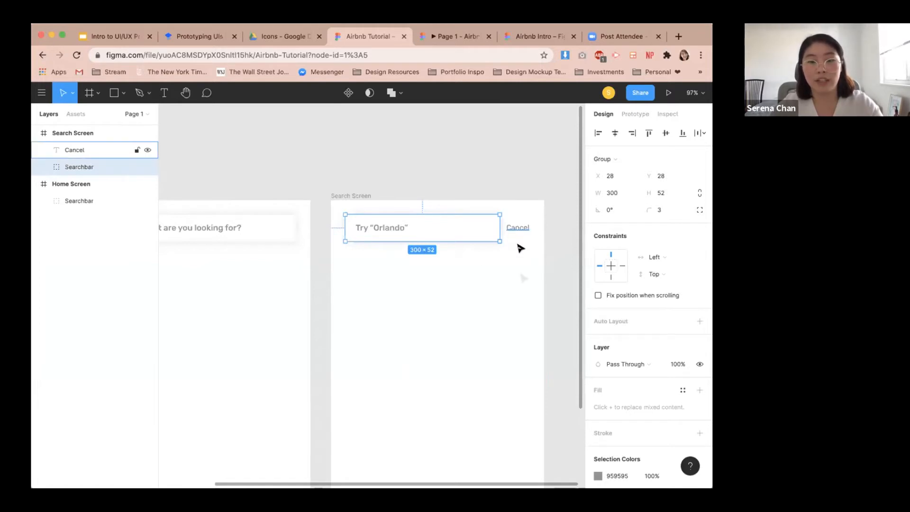
Add a tap interaction on the Home Screen searchbar that navigates to the Search Screen.
click(523, 281)
scroll(523, 282, down, 2)
scroll(523, 282, down, 1)
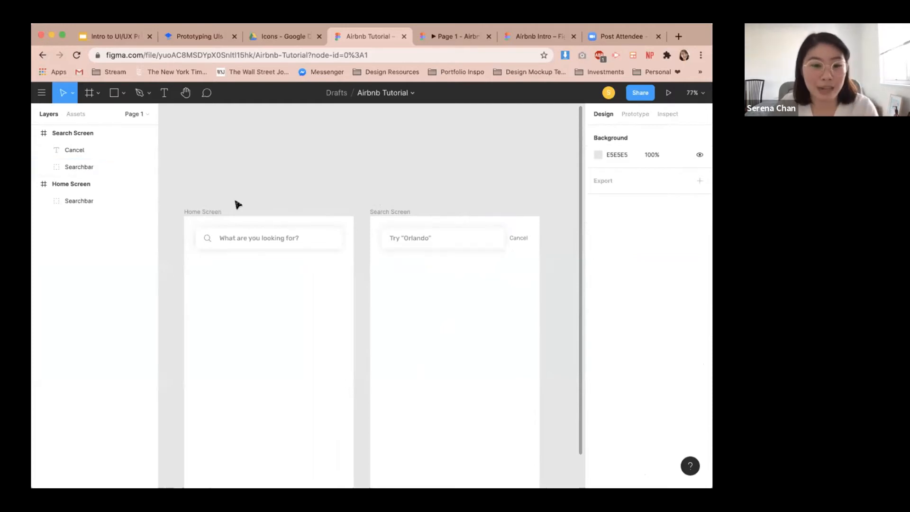
click(646, 112)
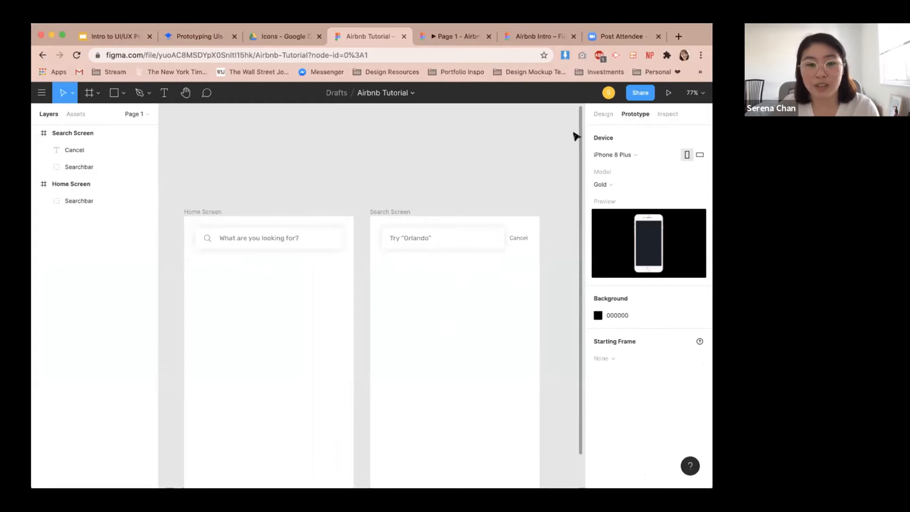
click(249, 244)
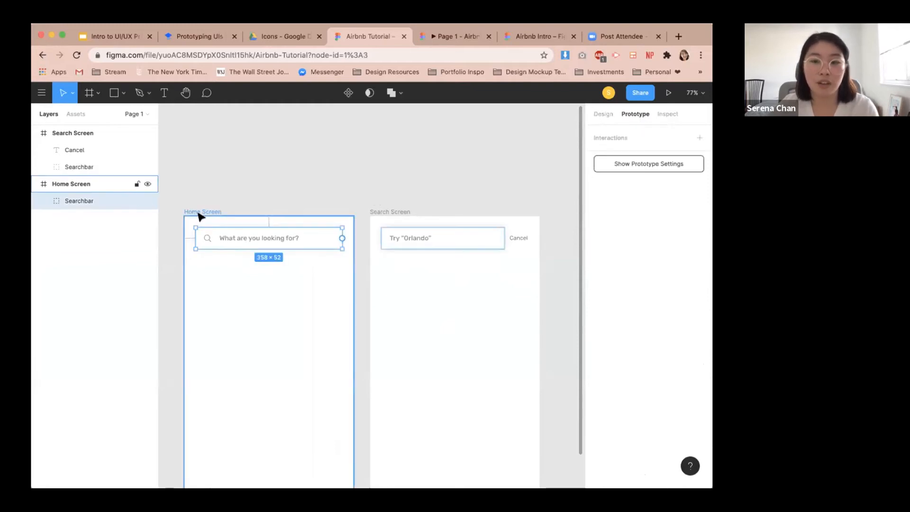
click(698, 138)
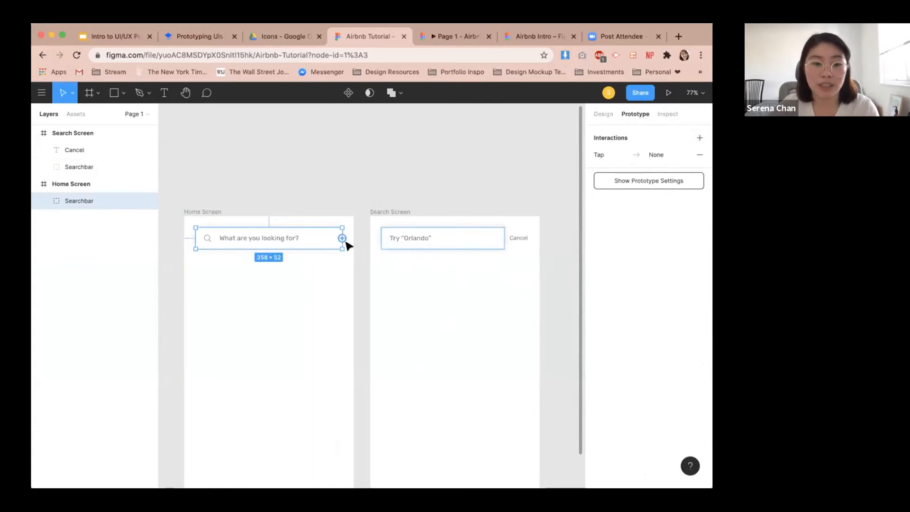
scroll(344, 242, up, 1)
scroll(345, 243, up, 2)
drag(341, 238, 391, 266)
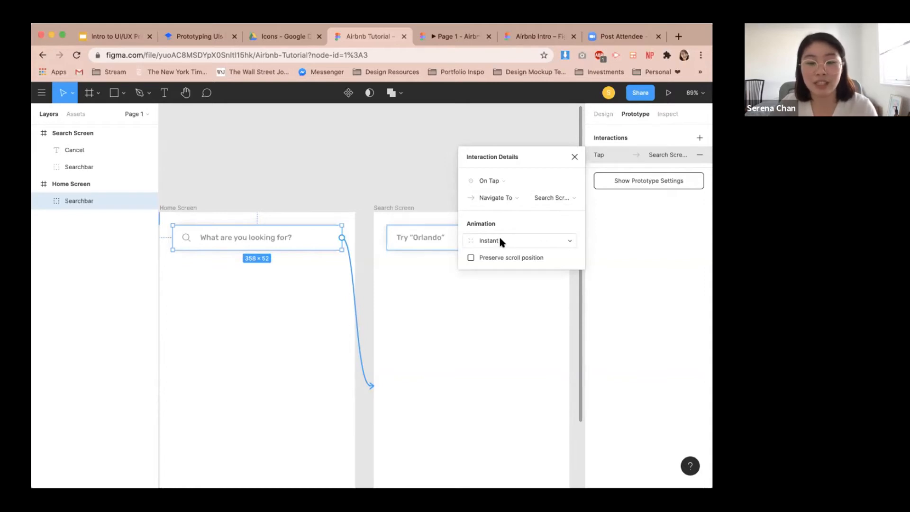
Review the interaction's animation options and close the interaction details.
click(501, 242)
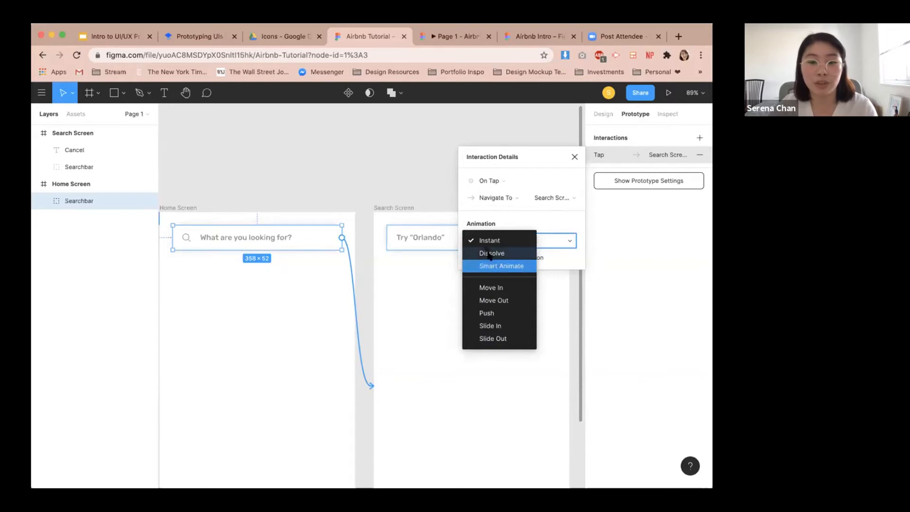
click(520, 212)
click(574, 157)
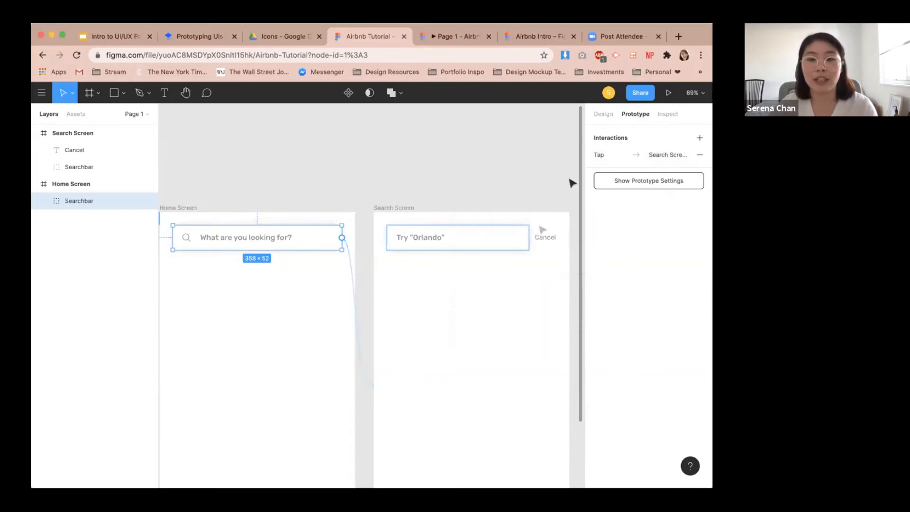
Add a tap interaction on the Cancel text that navigates back to the Home Screen.
click(542, 237)
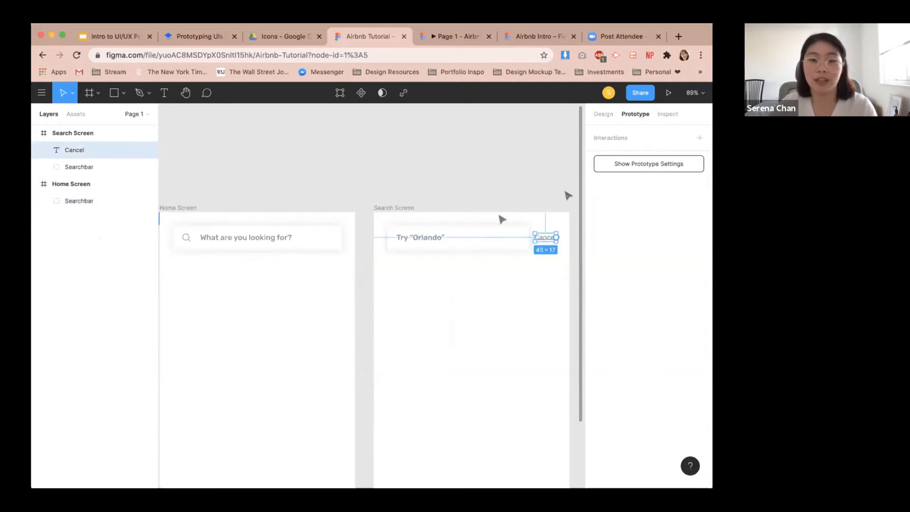
click(545, 253)
click(547, 238)
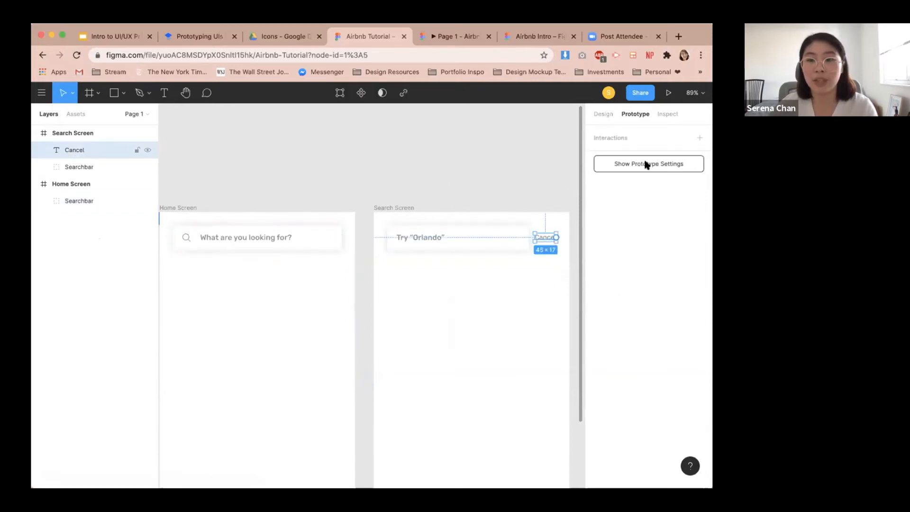
click(699, 137)
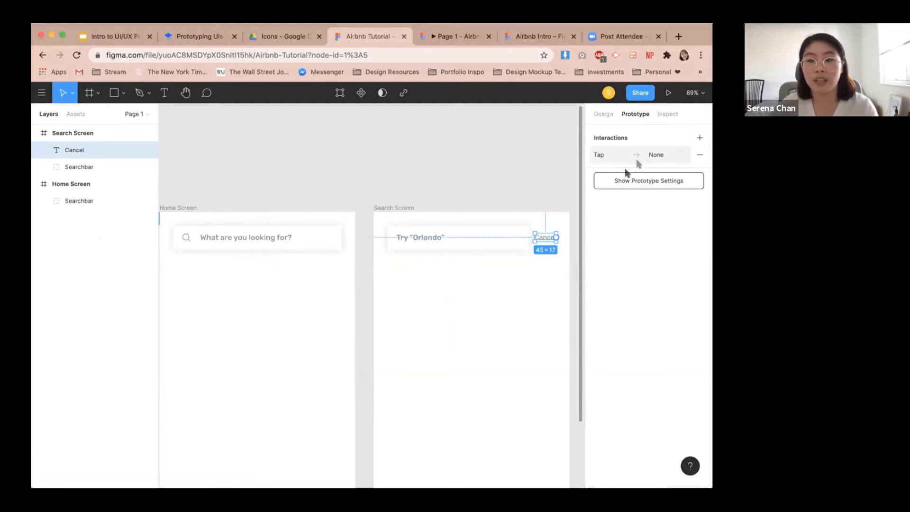
drag(556, 239, 351, 257)
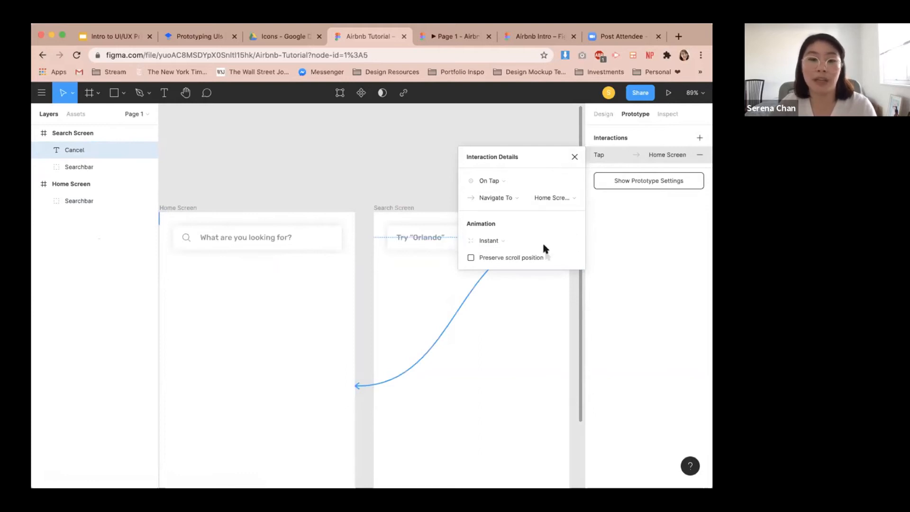
click(575, 156)
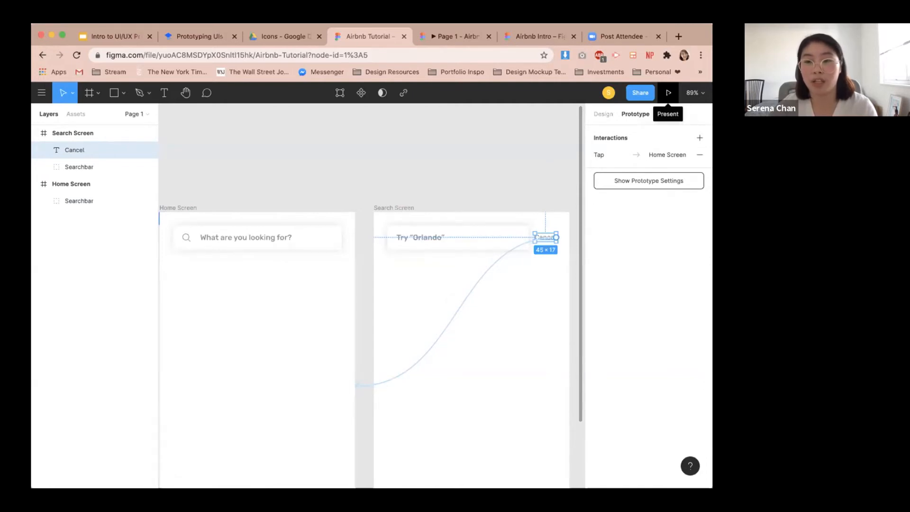
Present the prototype and tap Cancel to test the link back to the Home Screen.
click(668, 93)
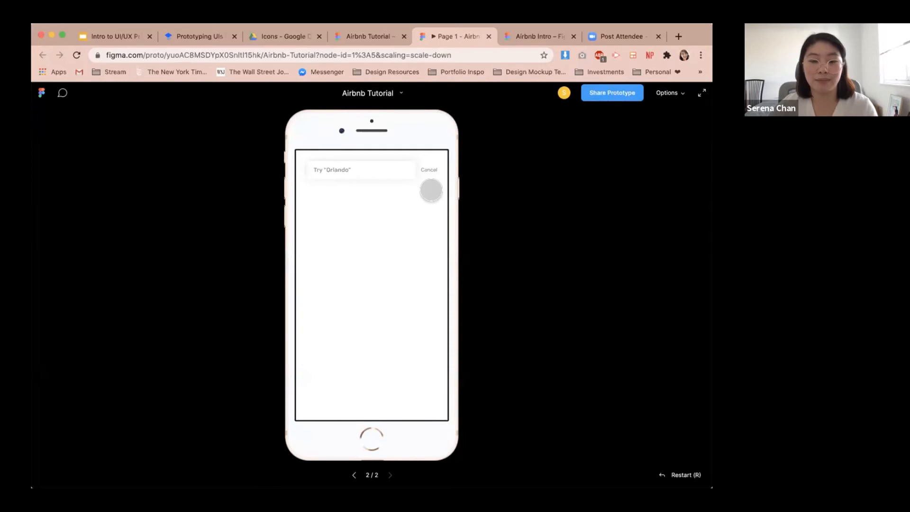
click(429, 189)
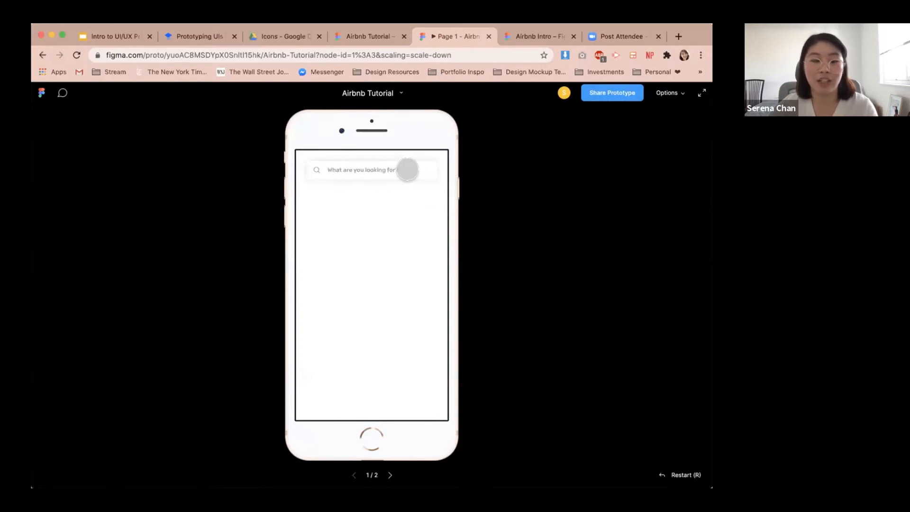
Test the prototype again by tapping the searchbar and then Cancel, and return to the design file.
click(412, 169)
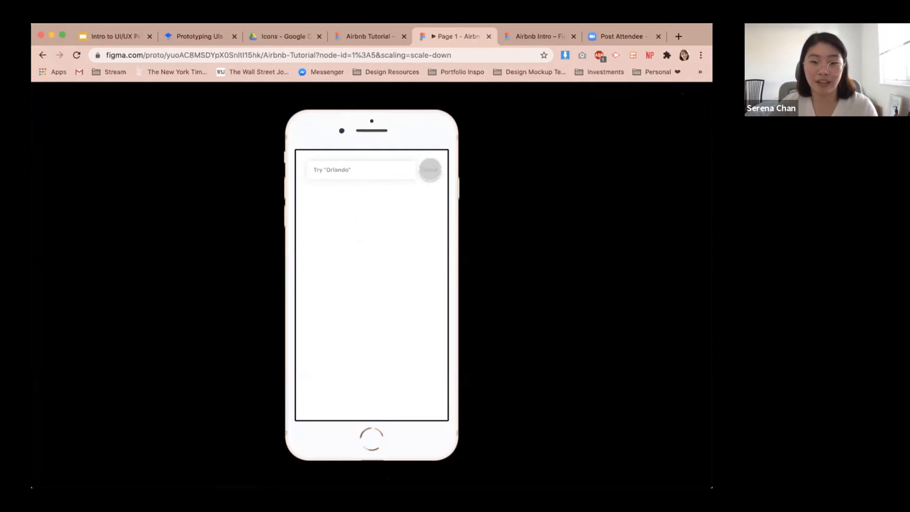
click(427, 169)
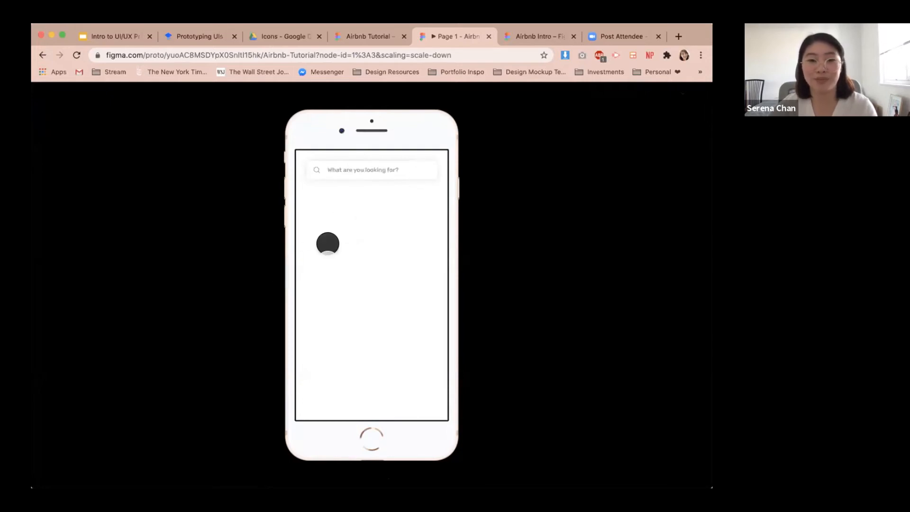
click(361, 36)
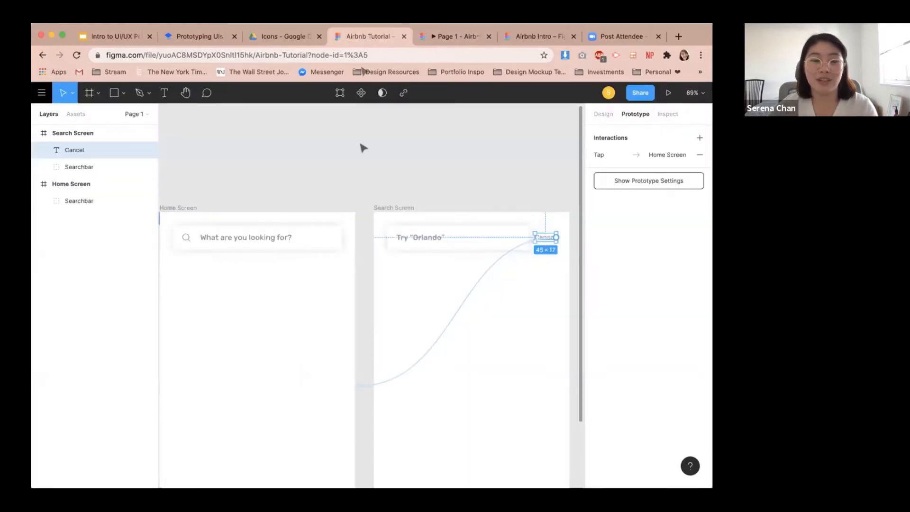
Select the Home Screen frame and check the tutorial's reference slide for the filter tag buttons.
click(360, 152)
click(195, 210)
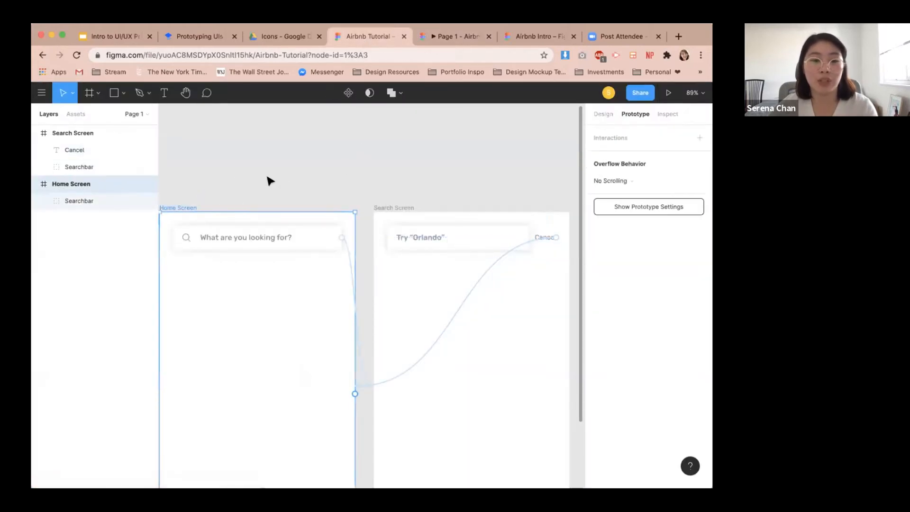
drag(417, 158, 560, 122)
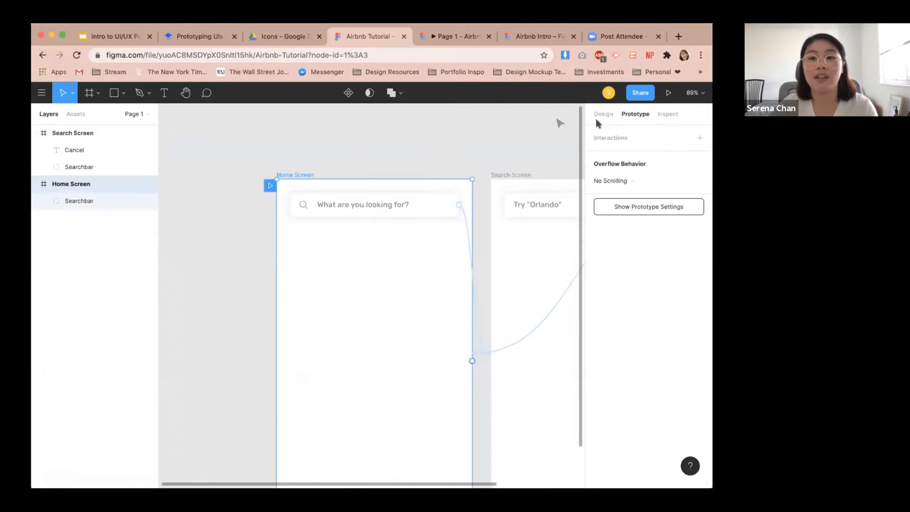
click(602, 114)
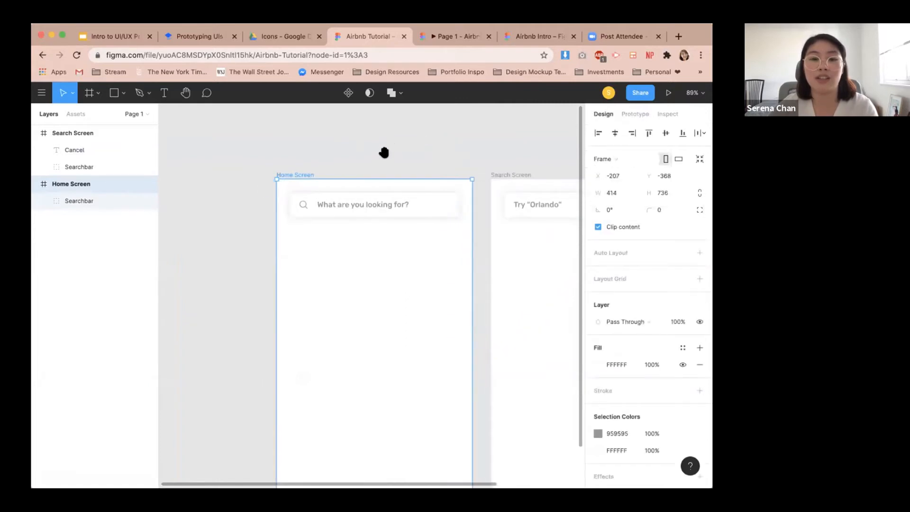
click(192, 38)
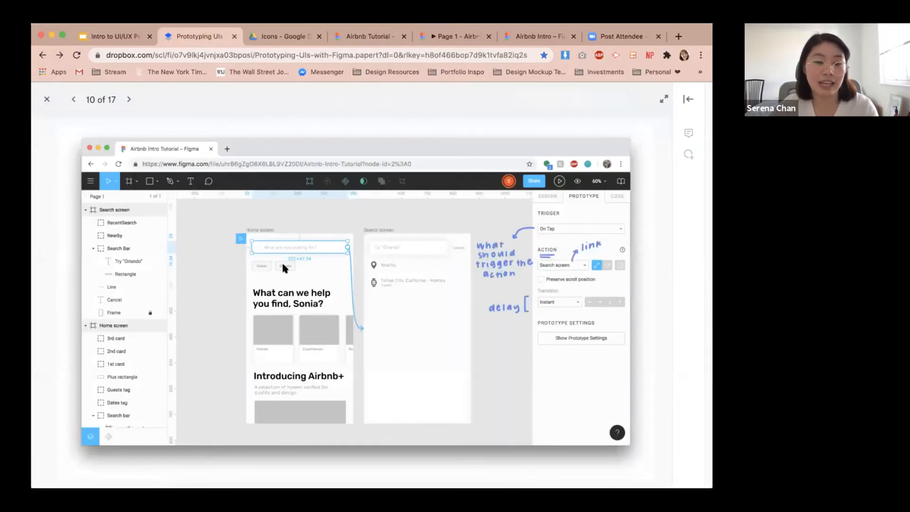
click(382, 41)
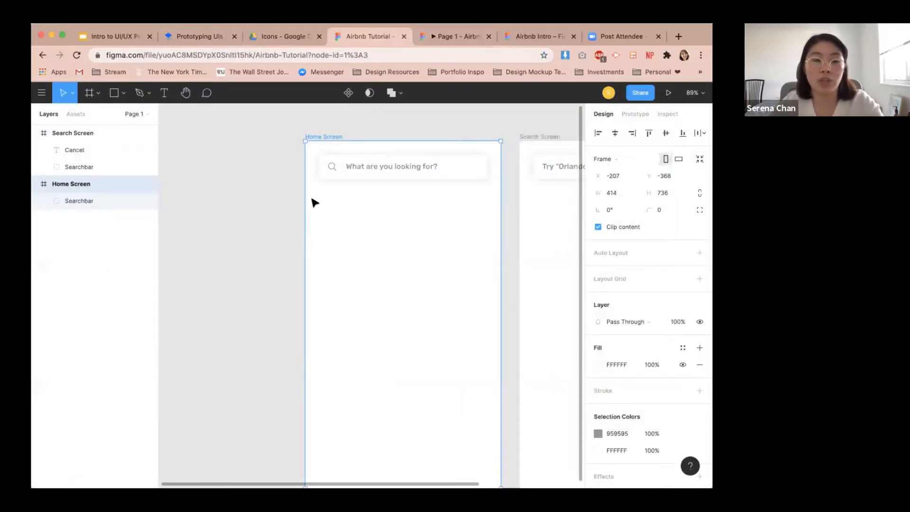
Draw a rectangle below the Home Screen searchbar and set it to 80 × 36 with a corner radius of 3.
key(r)
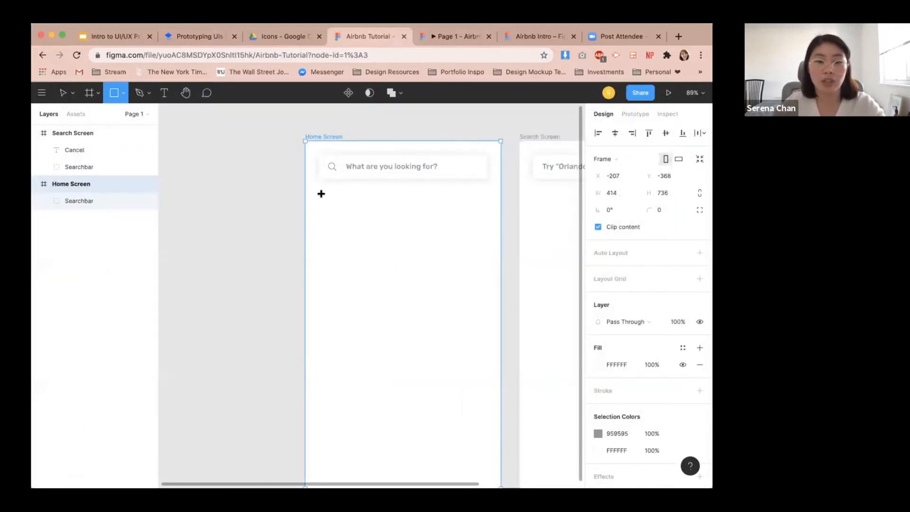
drag(322, 194, 376, 216)
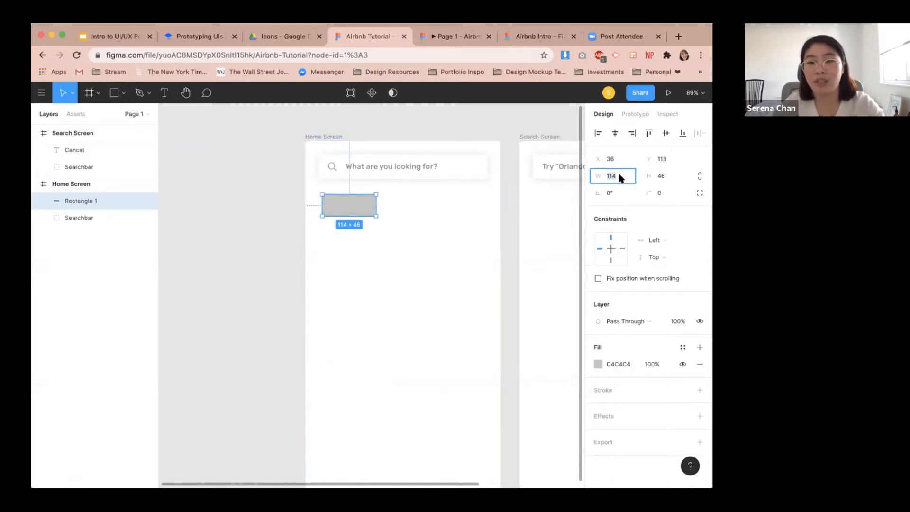
text(80)
key(Return)
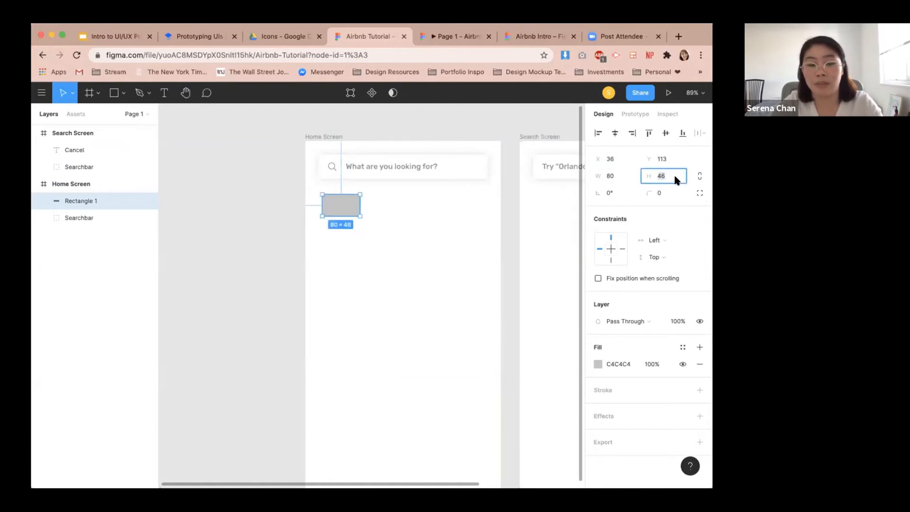
text(36)
key(Return)
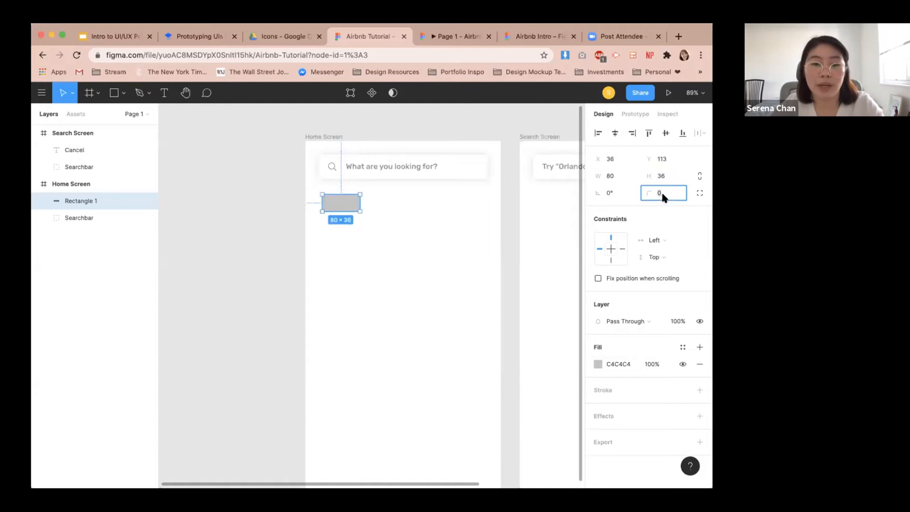
text(3)
key(Return)
Set the rectangle's fill color to F5F5F5.
scroll(252, 204, up, 5)
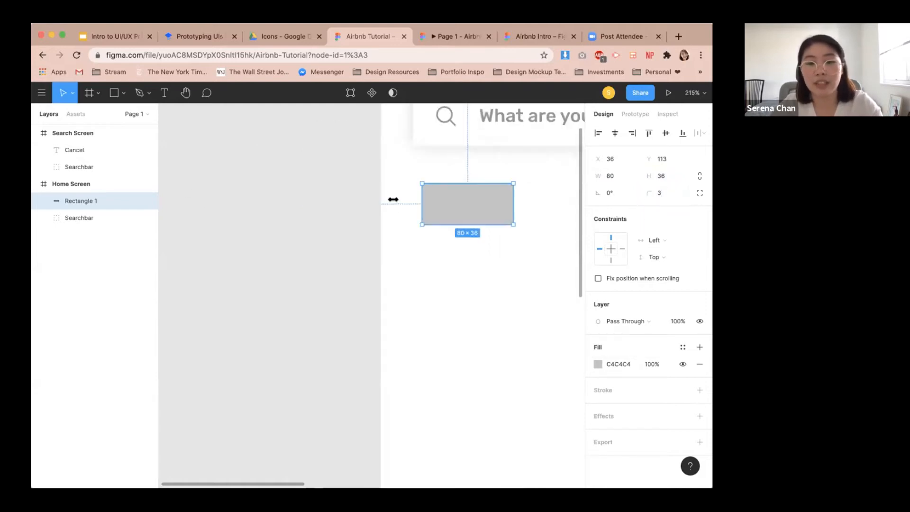
click(598, 364)
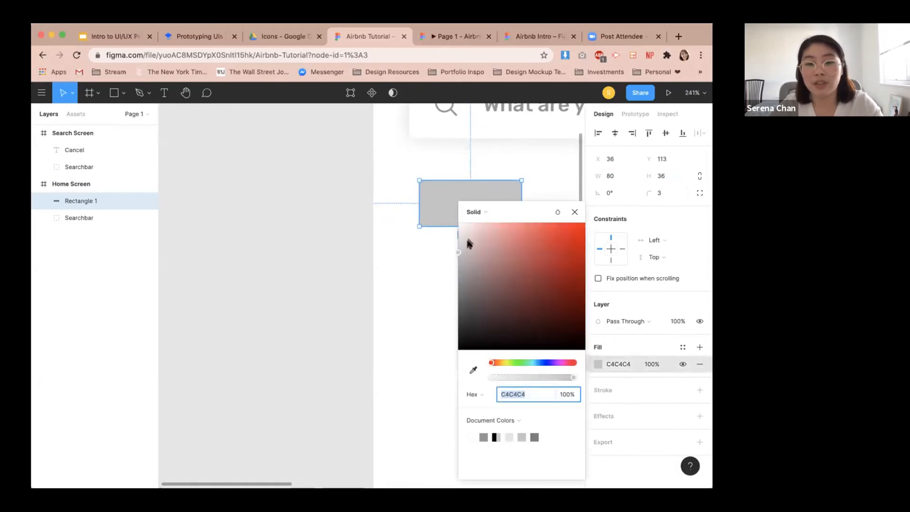
drag(458, 253, 453, 230)
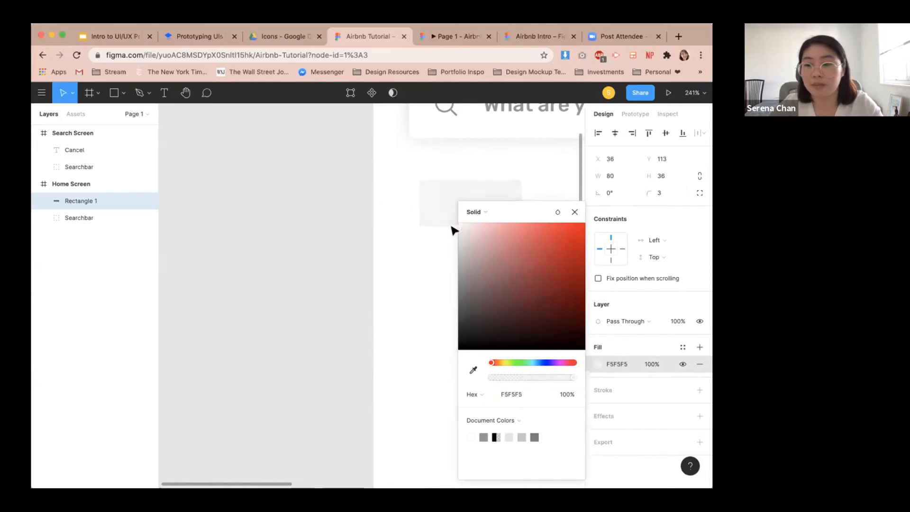
drag(452, 227, 453, 230)
click(417, 254)
click(448, 218)
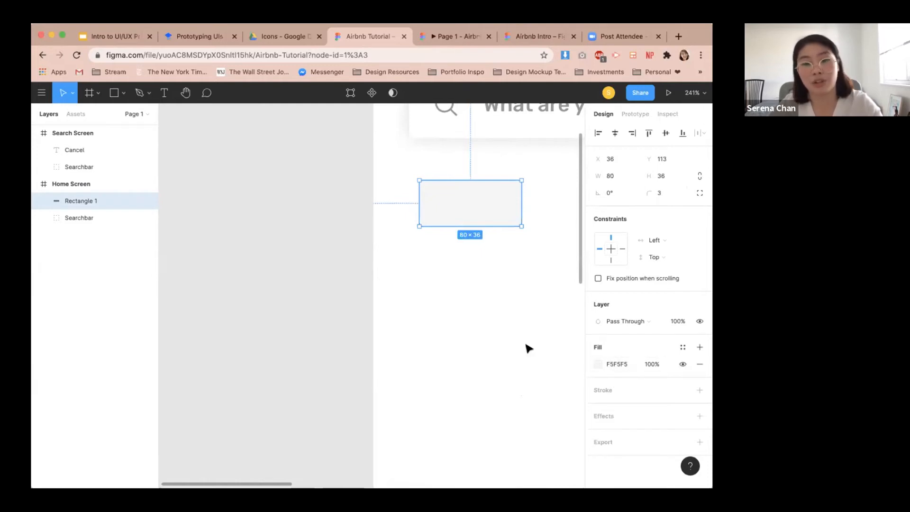
Add a 1 px inside stroke to the rectangle and set its color to A5A5A5.
click(700, 390)
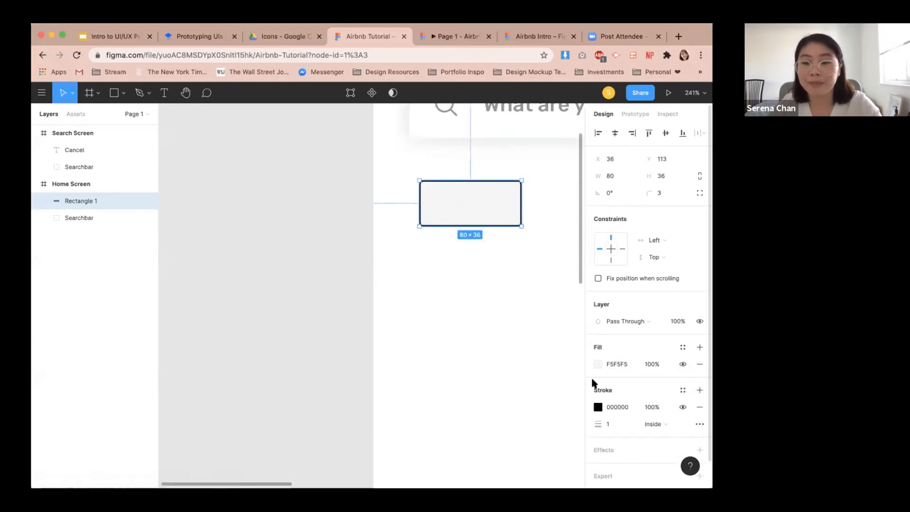
click(598, 407)
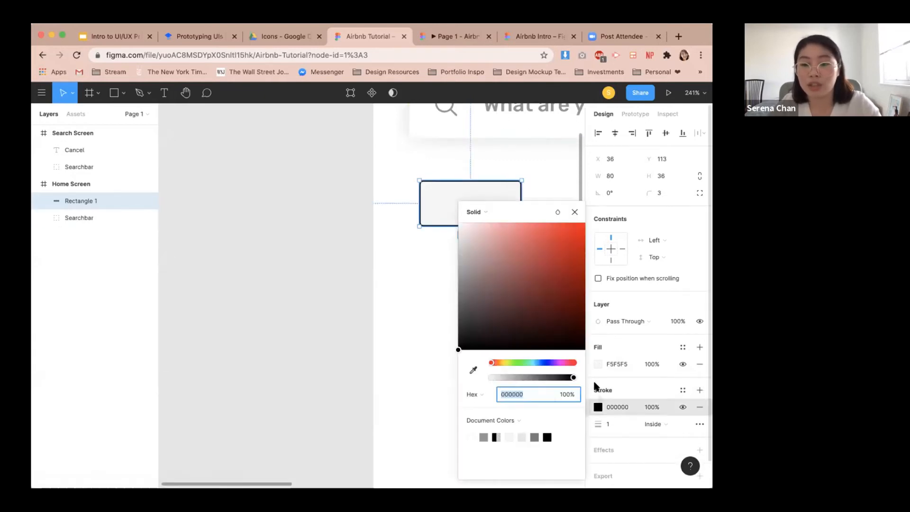
click(469, 325)
mouse_move(469, 324)
mouse_down()
mouse_move(458, 303)
mouse_move(449, 323)
mouse_up()
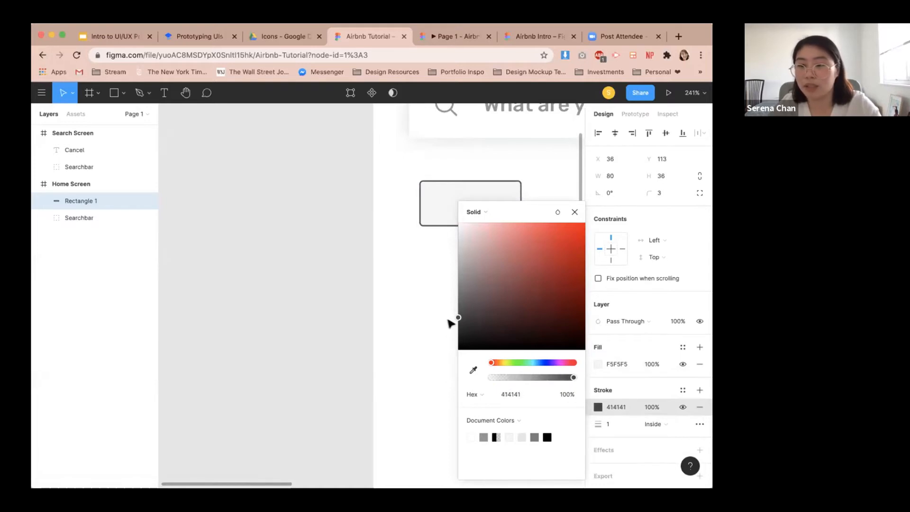
click(451, 321)
click(477, 224)
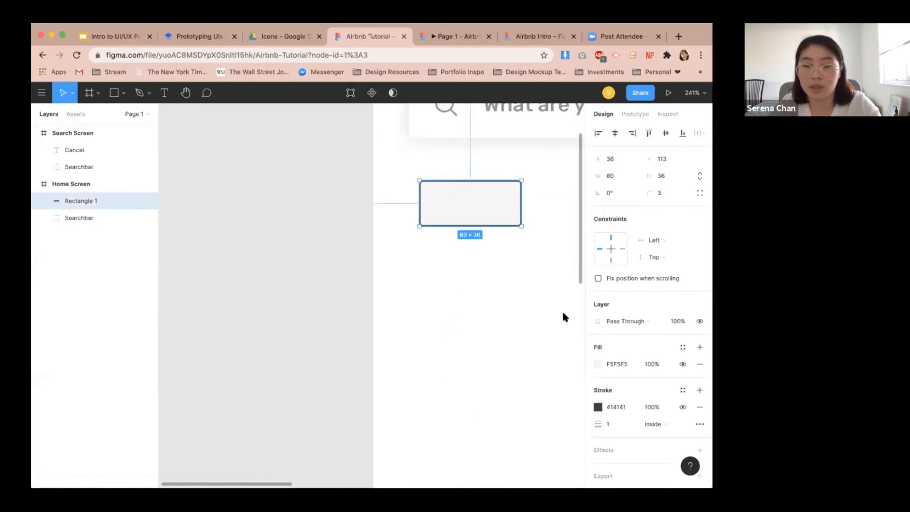
click(598, 407)
drag(487, 315, 443, 273)
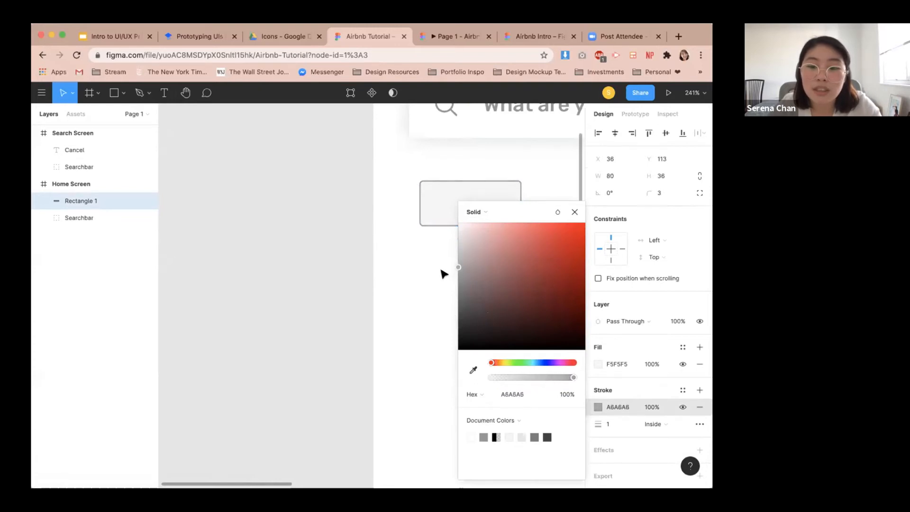
click(418, 284)
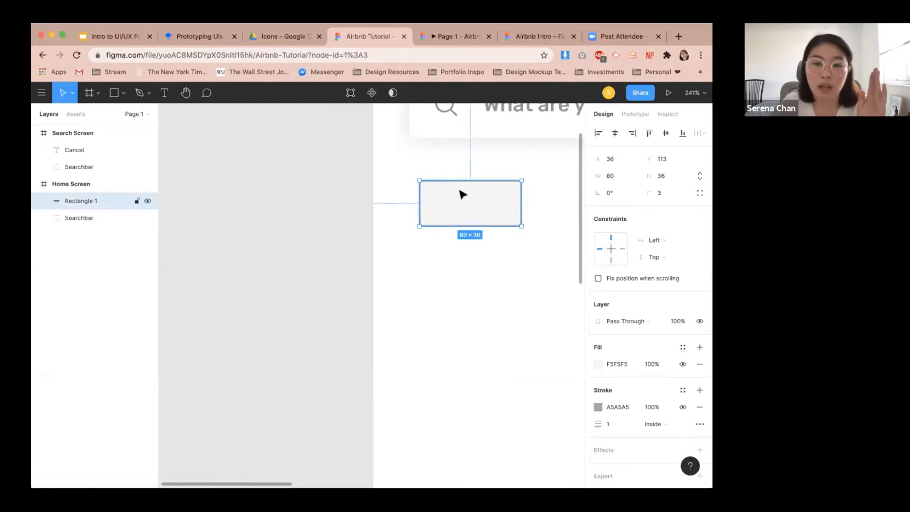
Add a text label reading Dates inside the rectangle.
click(217, 37)
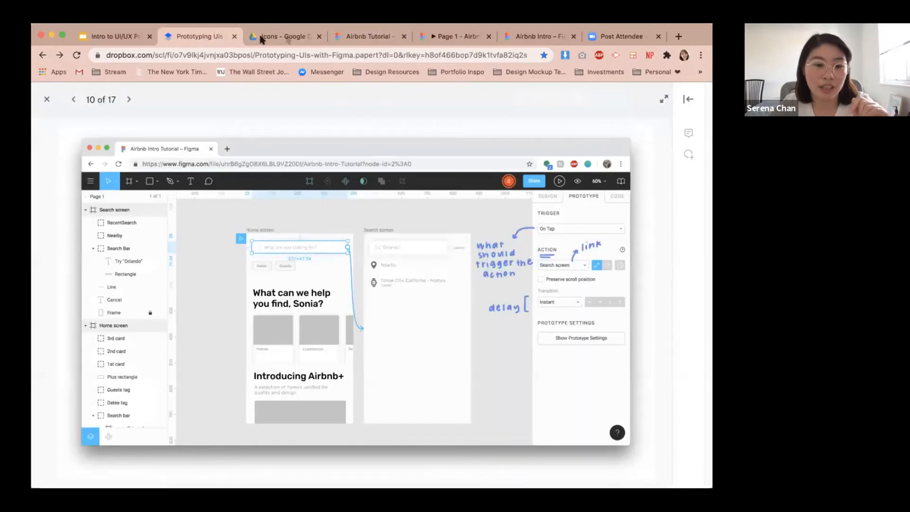
click(381, 38)
click(448, 246)
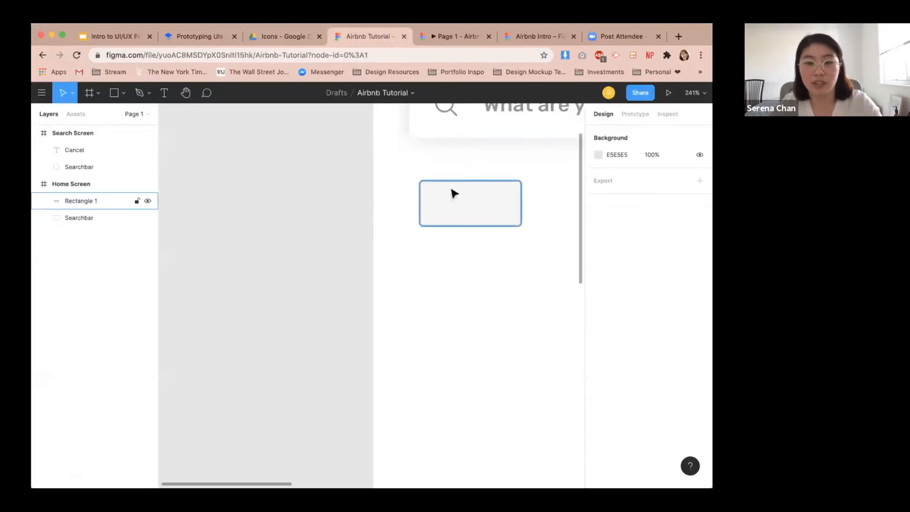
key(t)
click(447, 198)
text(Dates)
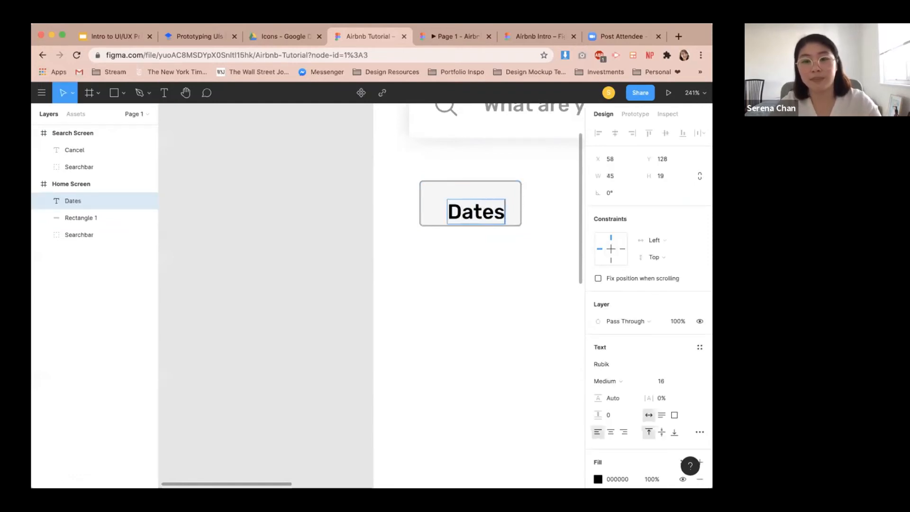
key(Return)
key(BackSpace)
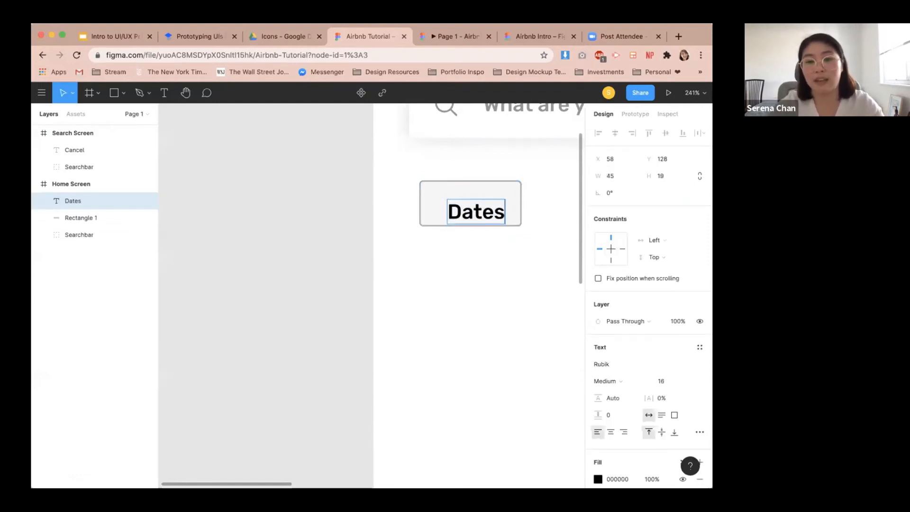
key(Escape)
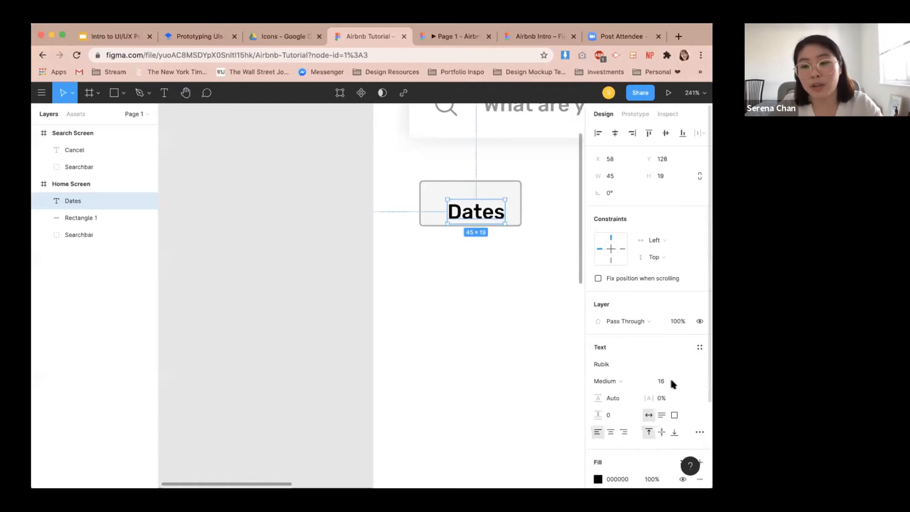
Set the Dates text to font size 14 and Regular weight.
click(687, 380)
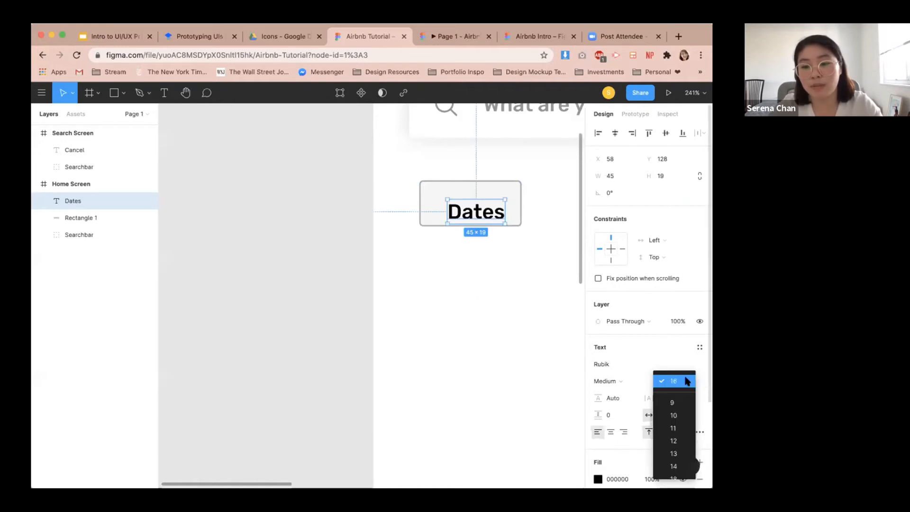
click(675, 465)
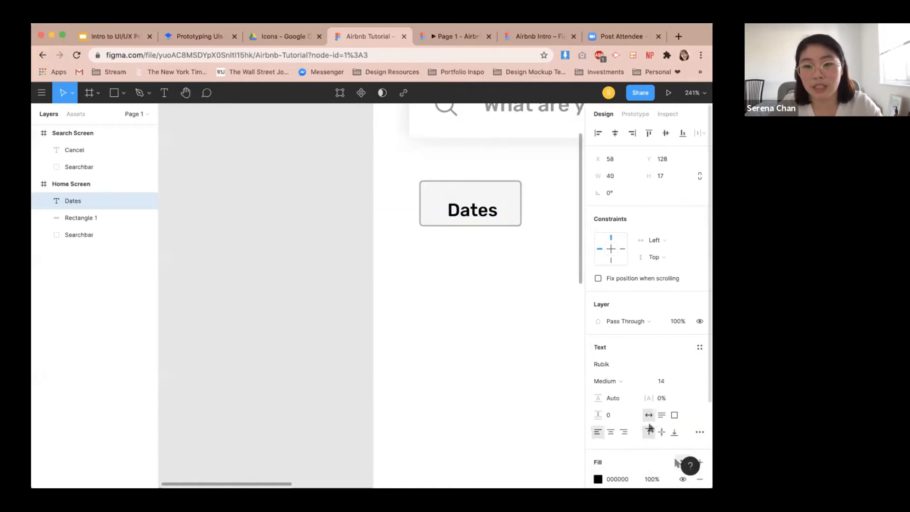
click(618, 385)
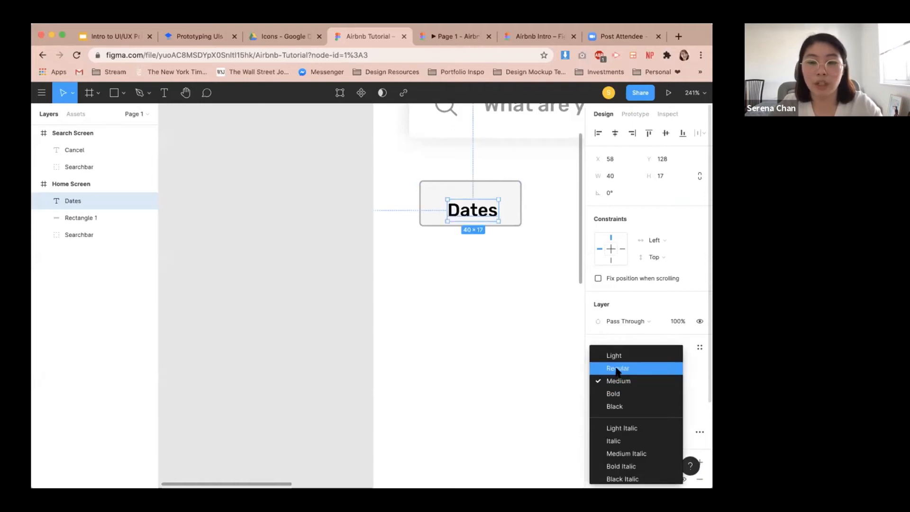
click(617, 369)
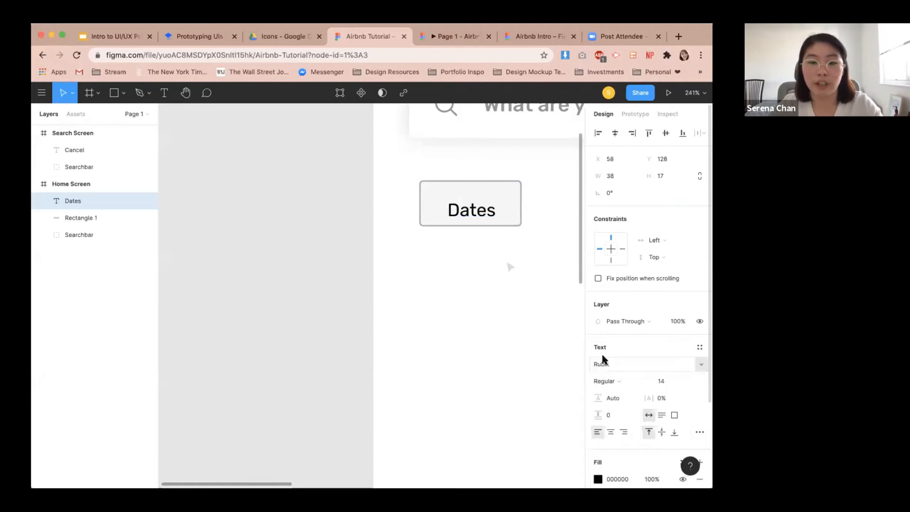
Center the Dates text within the rectangle both vertically and horizontally.
shift+click(510, 211)
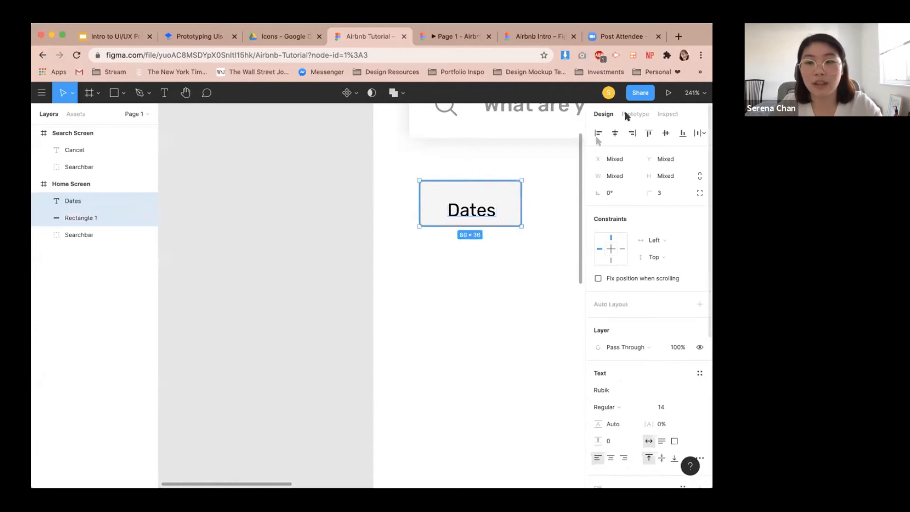
click(666, 133)
click(615, 132)
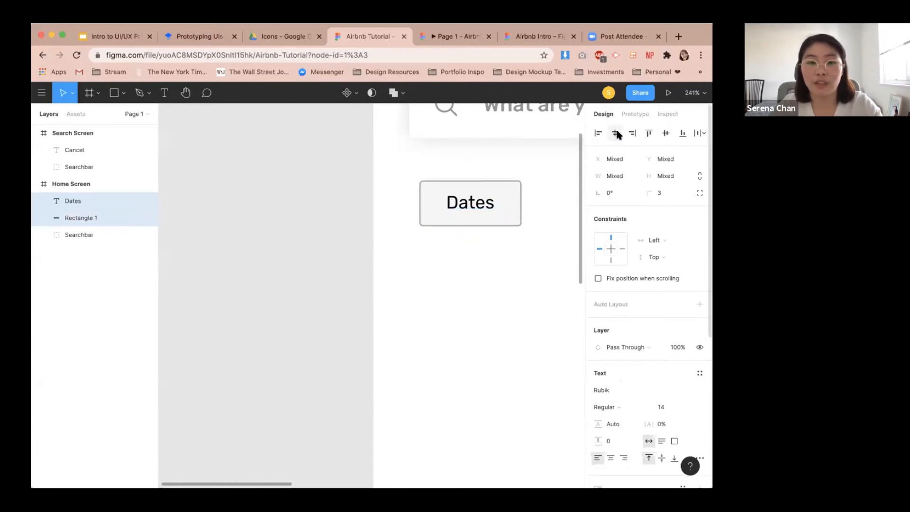
click(539, 220)
click(468, 208)
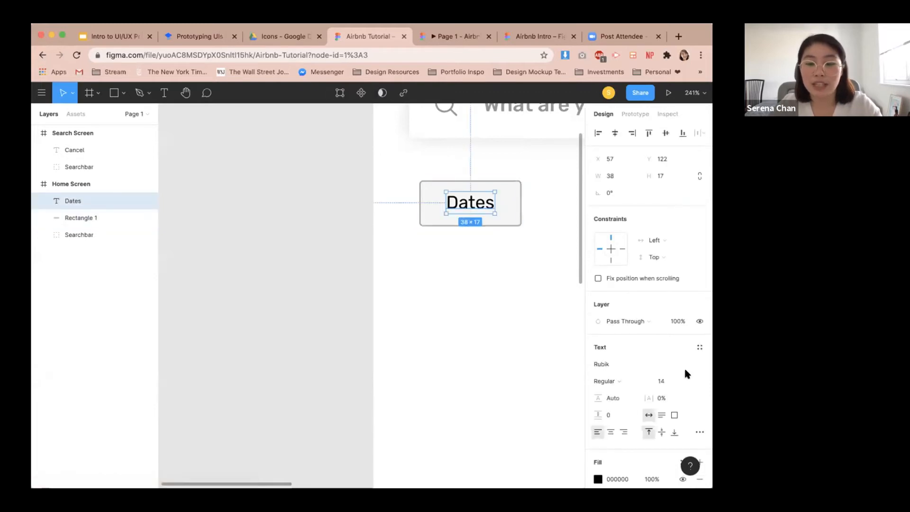
Set the Dates text fill color to 959595 from the document colors.
scroll(646, 372, down, 3)
click(598, 370)
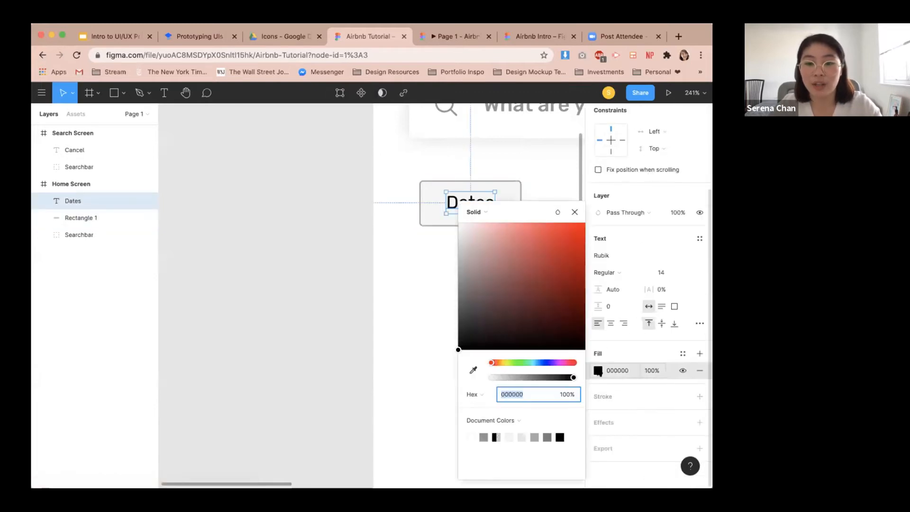
click(483, 437)
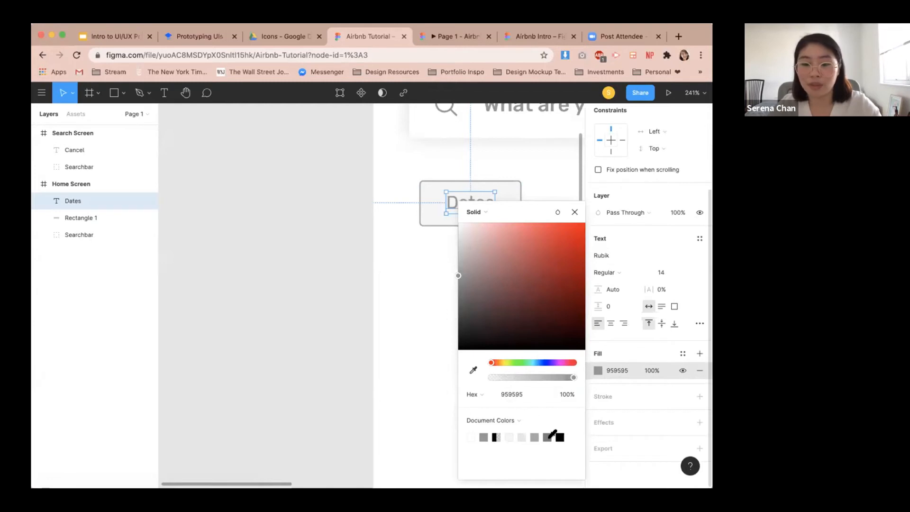
click(546, 436)
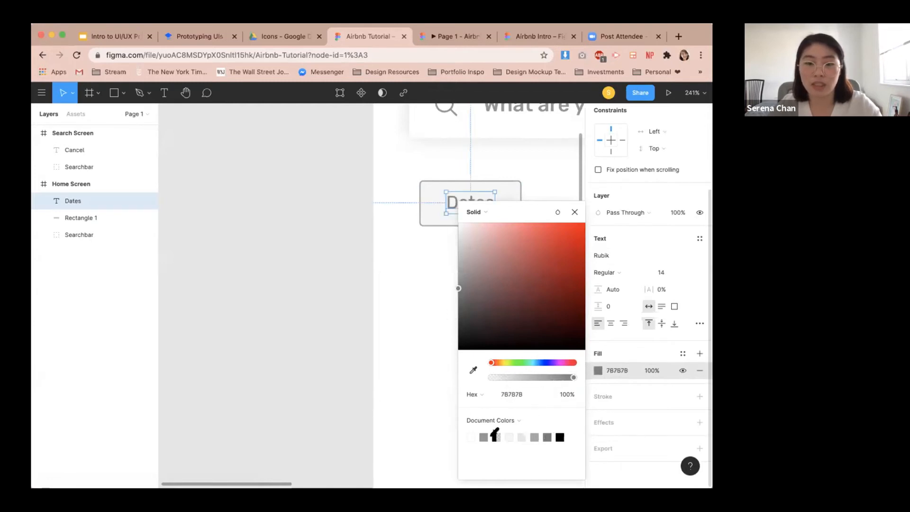
click(437, 337)
Group the Dates text together with its outlined rectangle.
scroll(486, 293, down, 5)
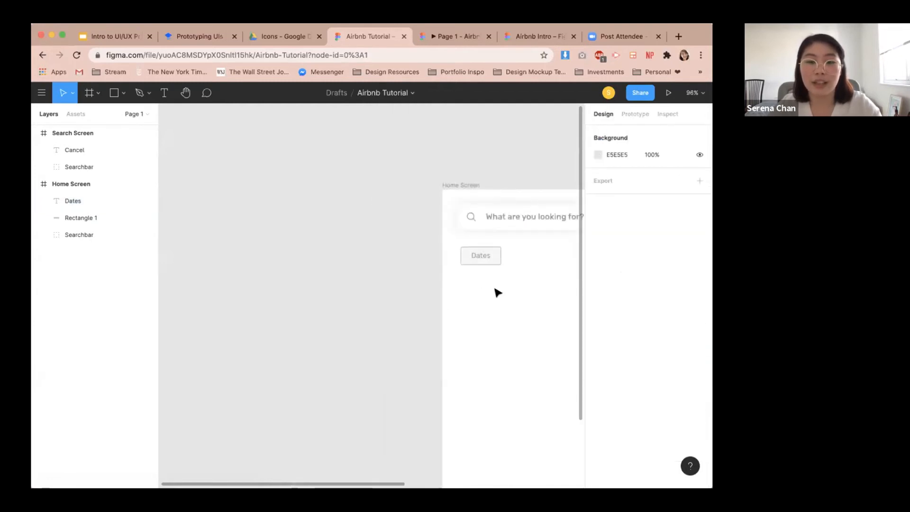
drag(514, 264, 479, 258)
click(451, 254)
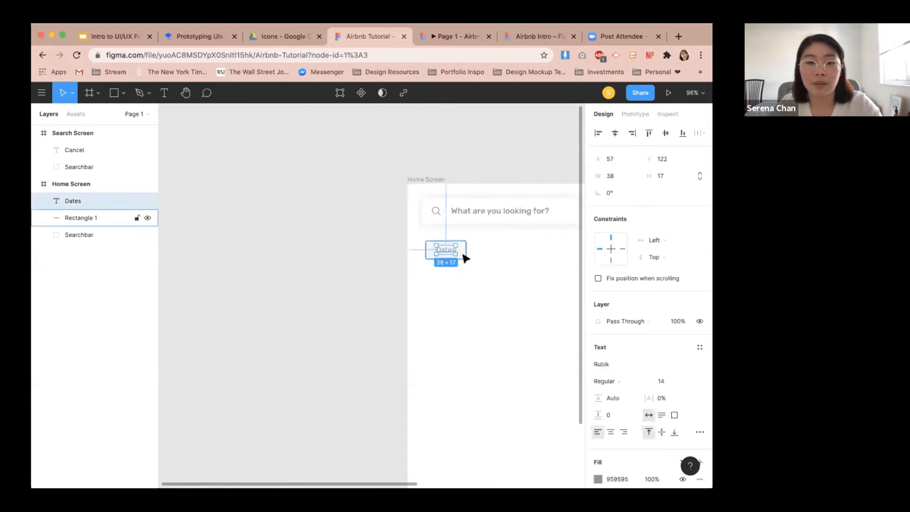
shift+click(464, 256)
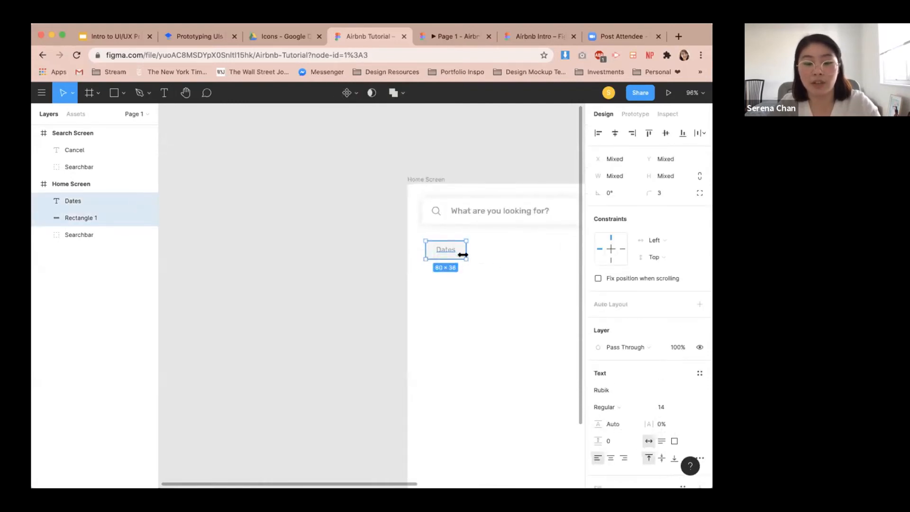
key(super+g)
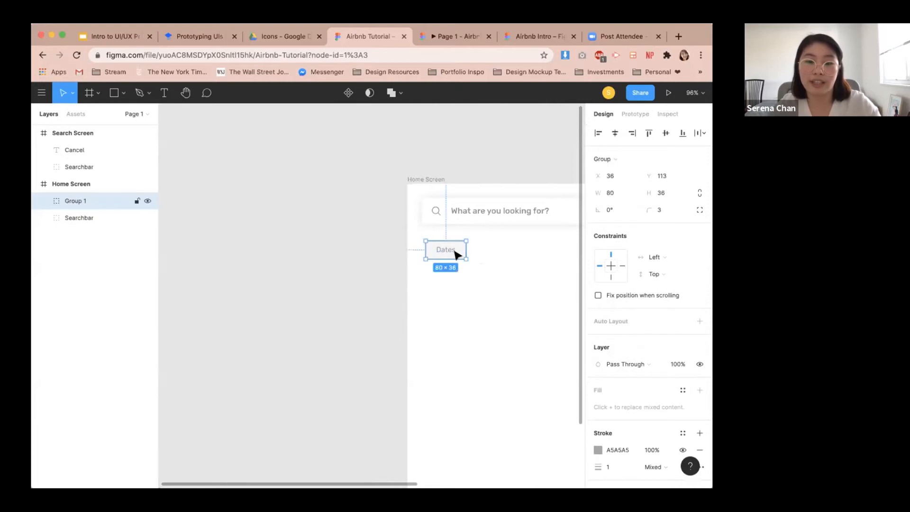
Rename the new group Date Tag.
double_click(67, 200)
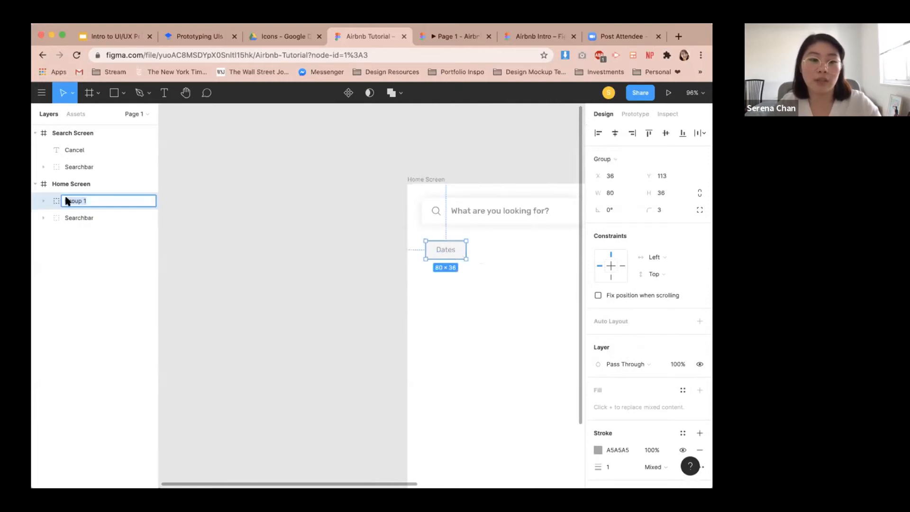
text(Date Tag)
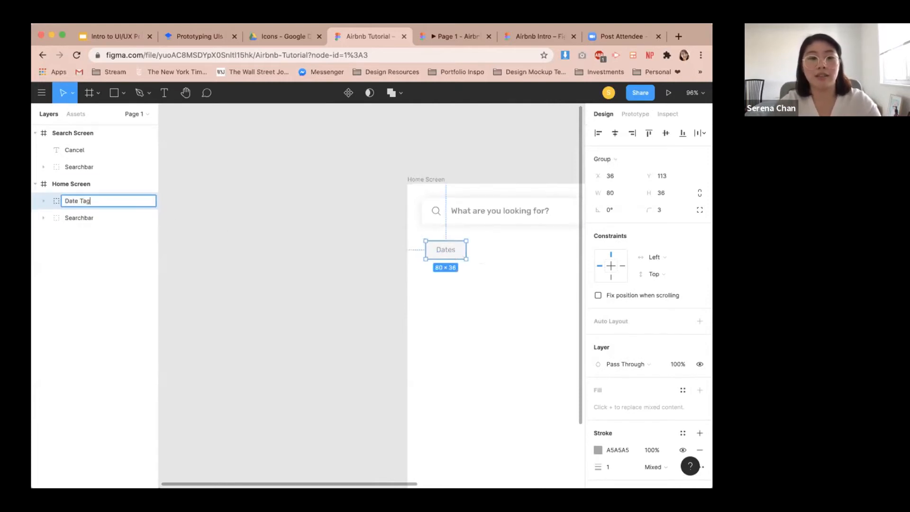
key(Return)
click(500, 302)
Left-align the Date Tag group with the search bar.
scroll(465, 222, up, 5)
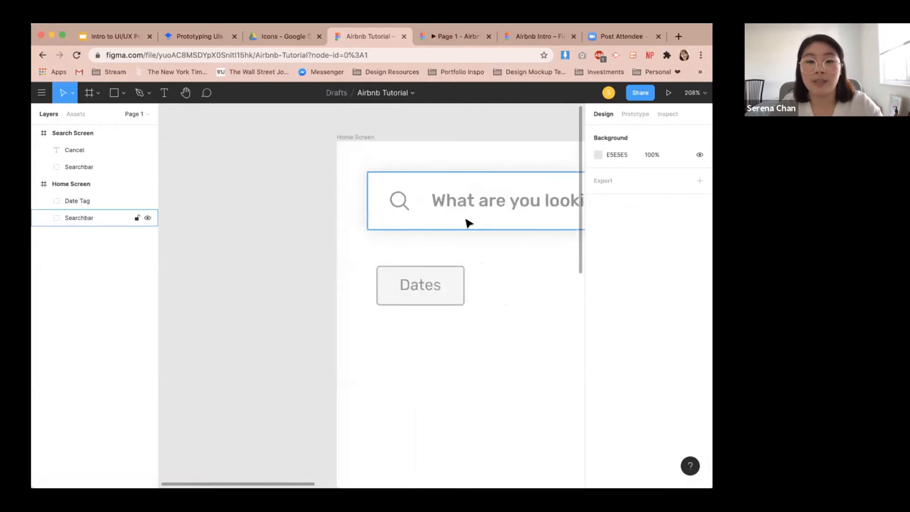
click(445, 284)
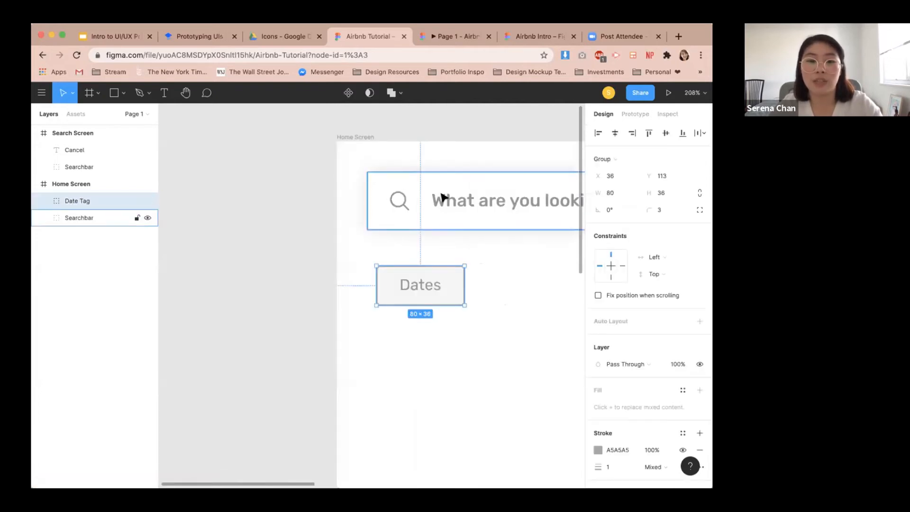
shift+click(469, 220)
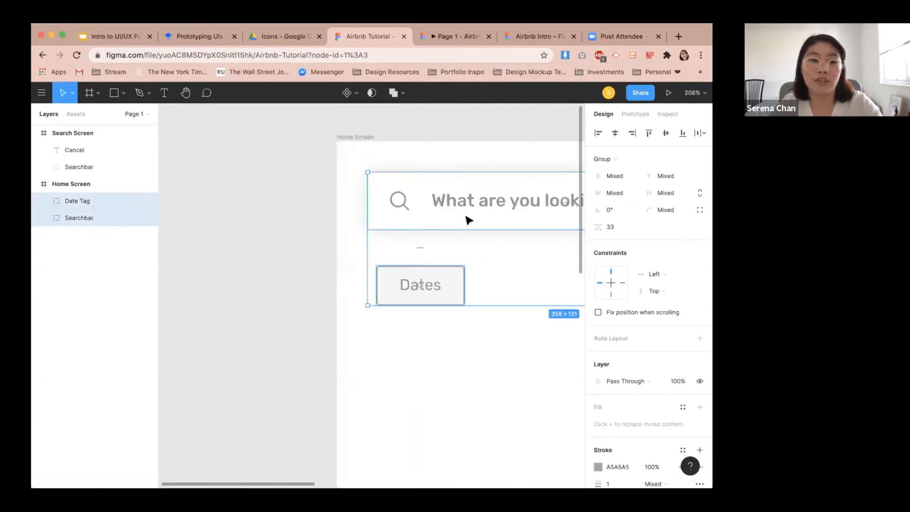
click(598, 135)
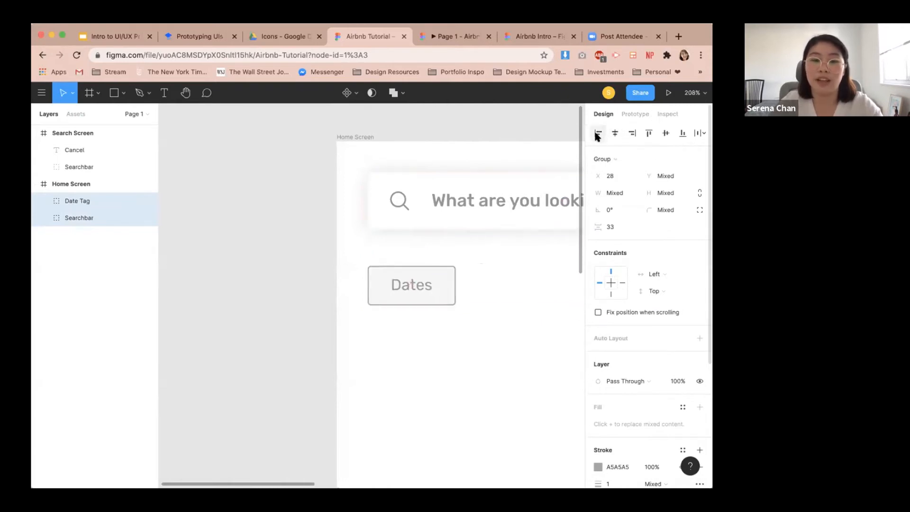
Move the Date Tag up so it sits about 24 px below the search bar.
key(Escape)
click(434, 293)
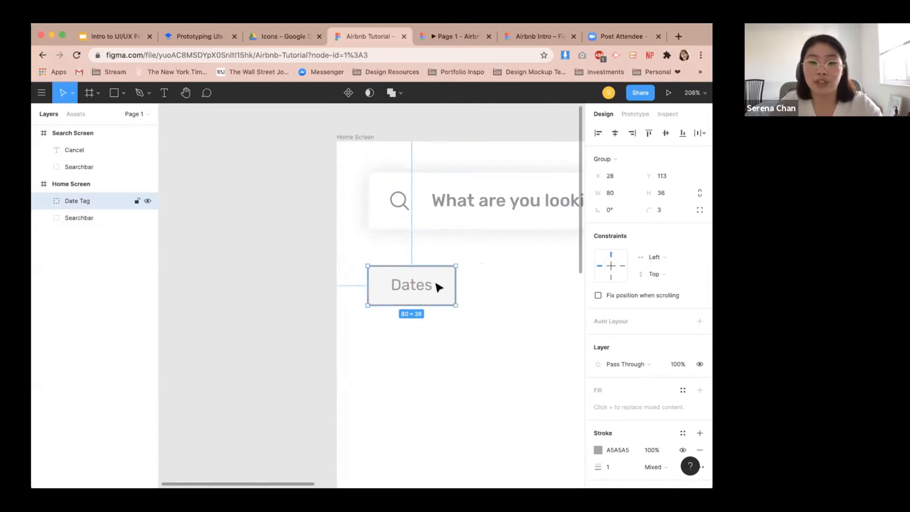
drag(440, 292, 442, 283)
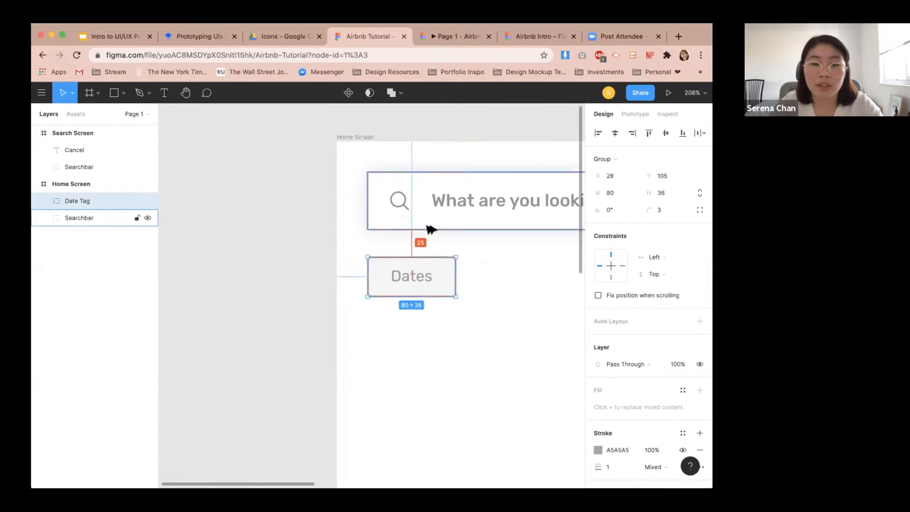
key(Up)
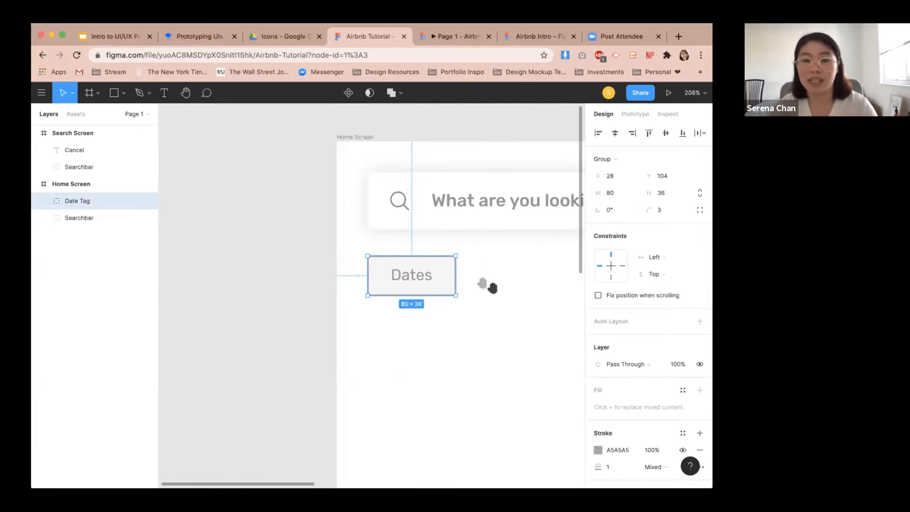
Duplicate the Date Tag and place the copy to its right with about a 16 px gap.
scroll(492, 287, right, 2)
scroll(492, 287, down, 1)
scroll(482, 296, down, 2)
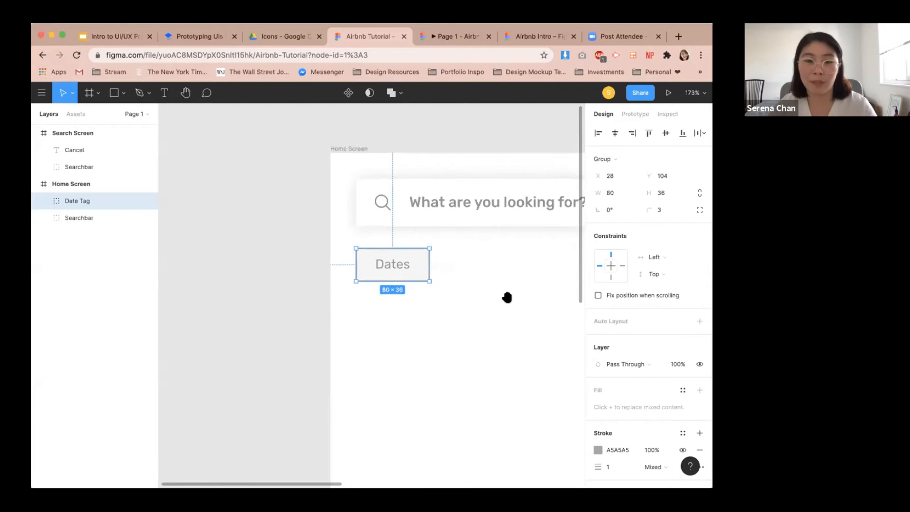
scroll(492, 296, right, 2)
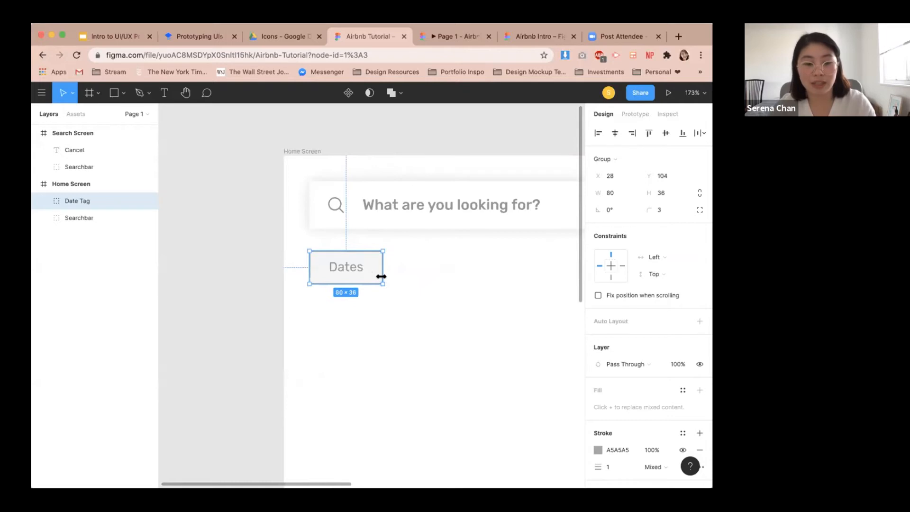
key(super+v)
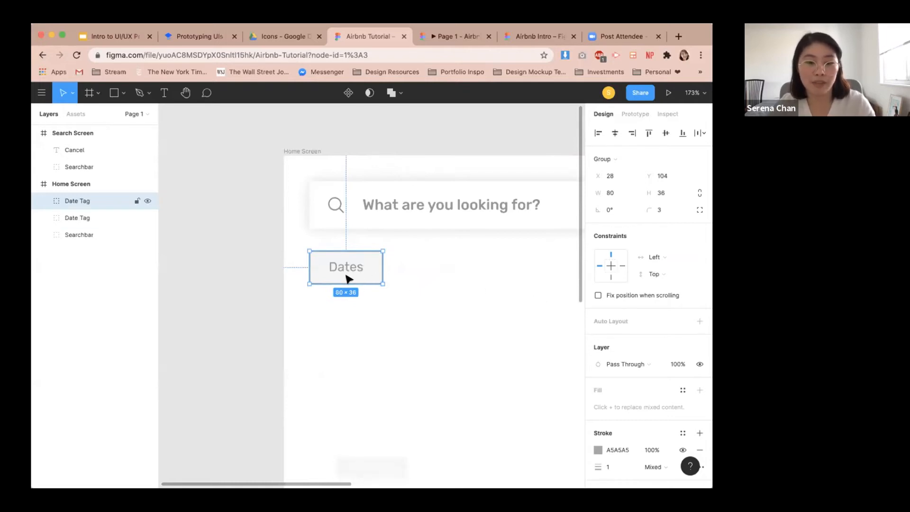
drag(351, 278, 433, 278)
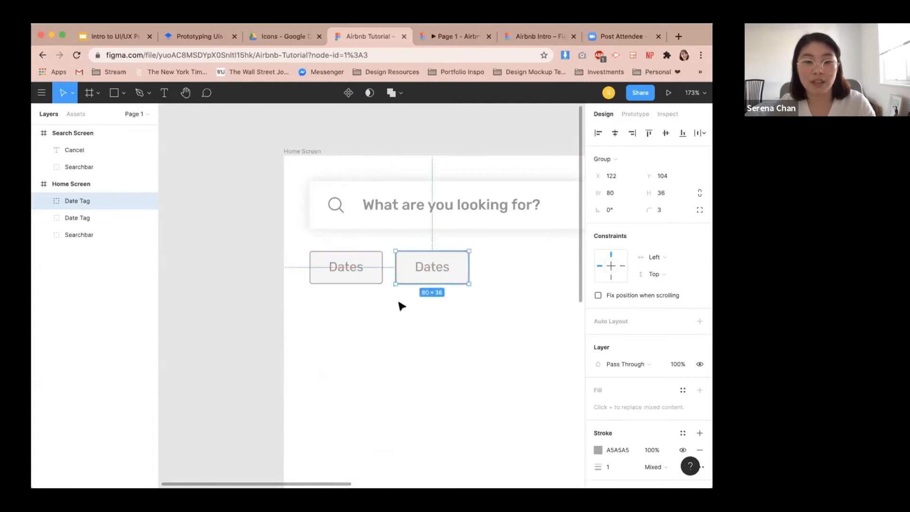
key(alt)
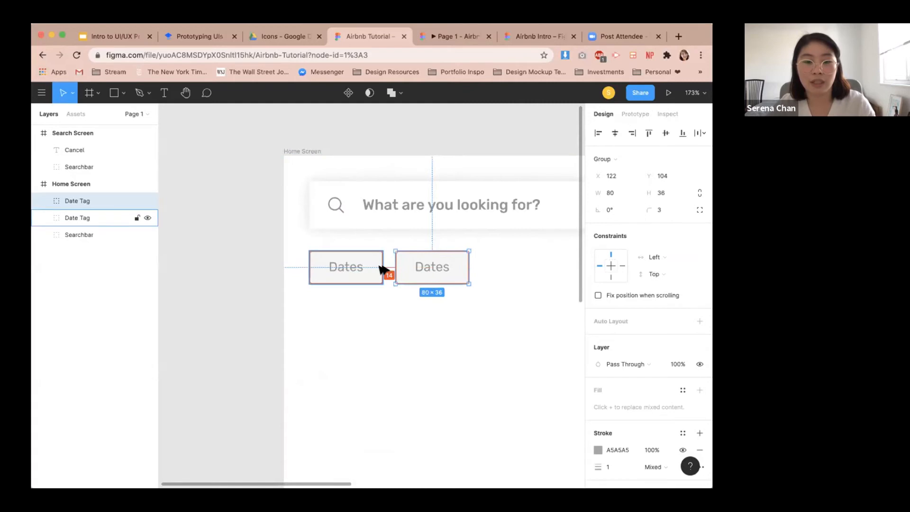
key(alt)
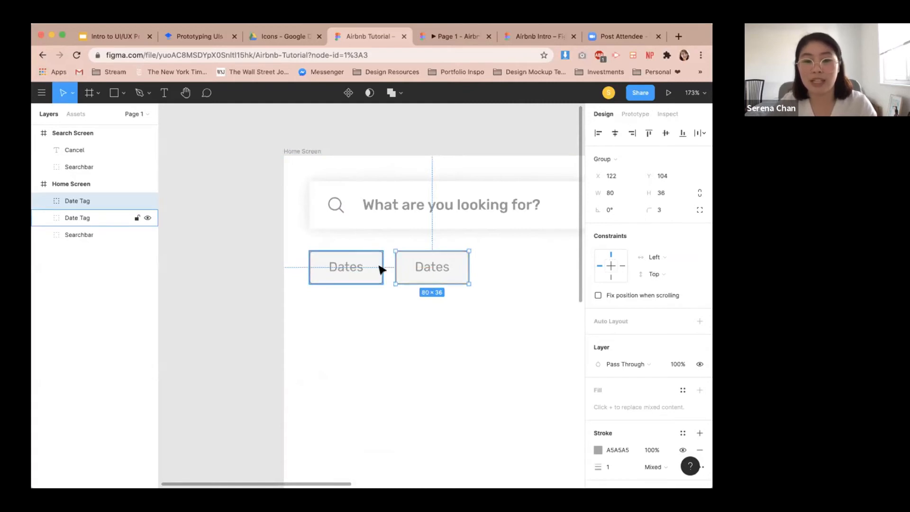
key(Right)
key(Right)
key(alt)
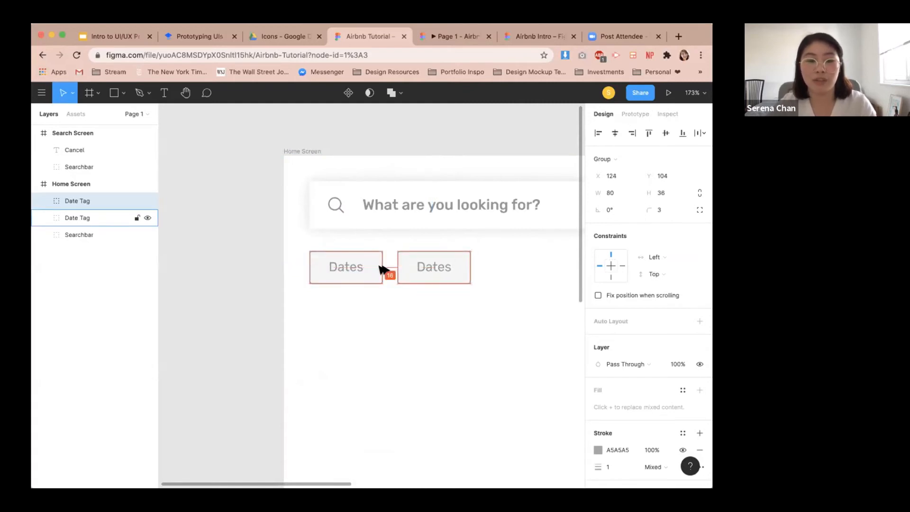
Change the duplicated tag's text to Guests.
double_click(441, 266)
double_click(440, 267)
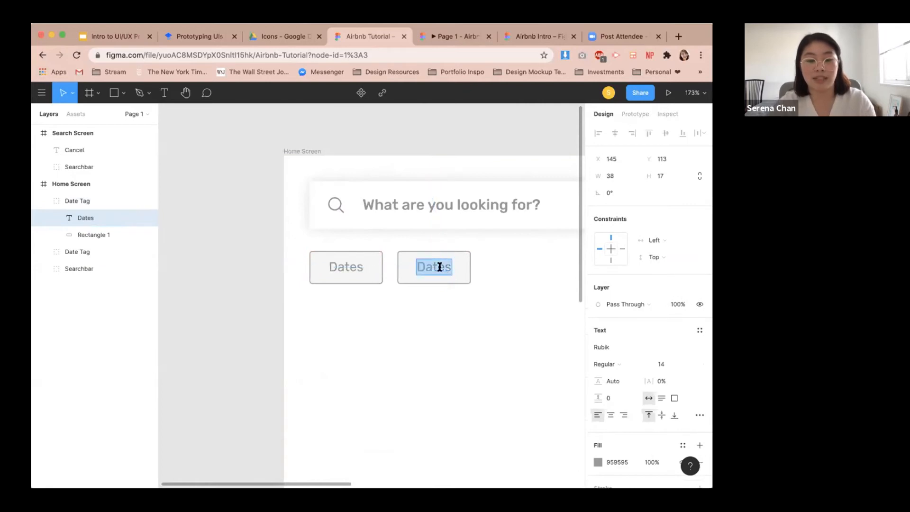
text(Guests)
key(Return)
key(BackSpace)
key(Escape)
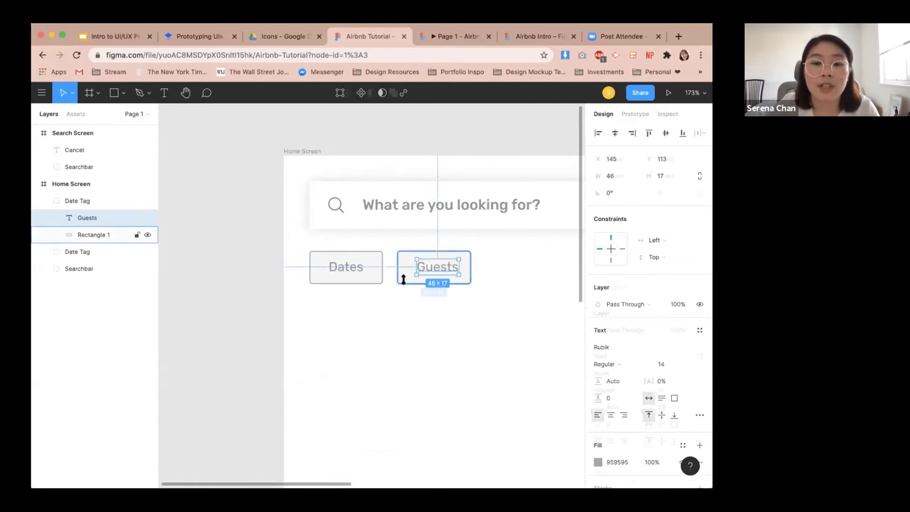
Center the Guests text within its rectangle horizontally and vertically.
shift+click(405, 282)
click(615, 133)
click(666, 133)
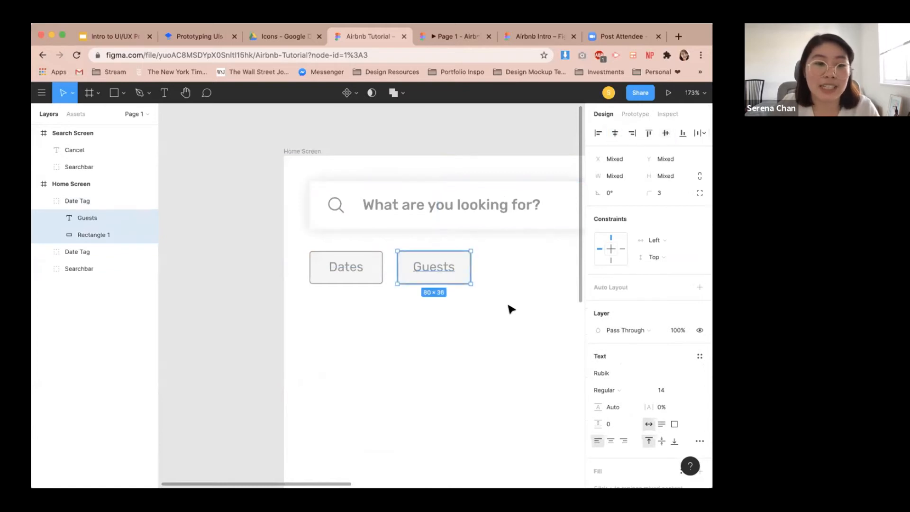
click(508, 308)
Rename the duplicated group Guests Tag.
click(72, 203)
double_click(74, 202)
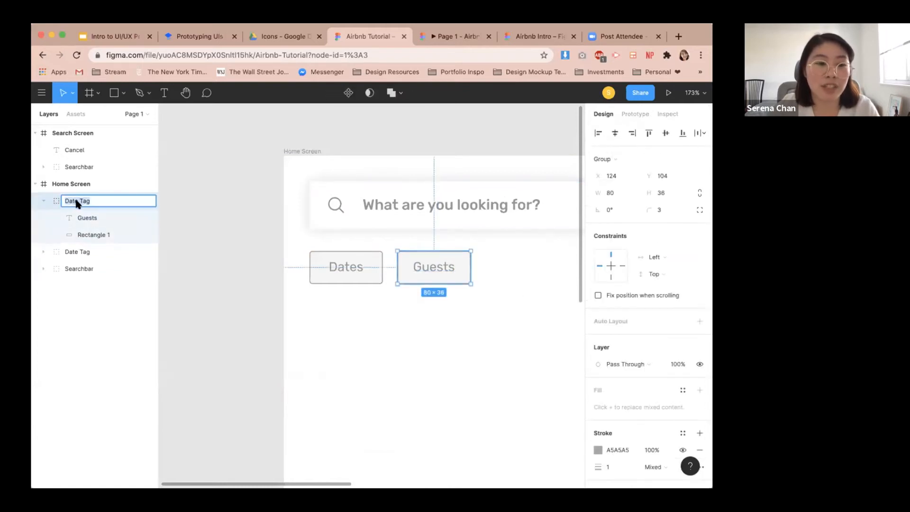
key(BackSpace)
key(BackSpace)
key(BackSpace)
text(Guests)
key(Return)
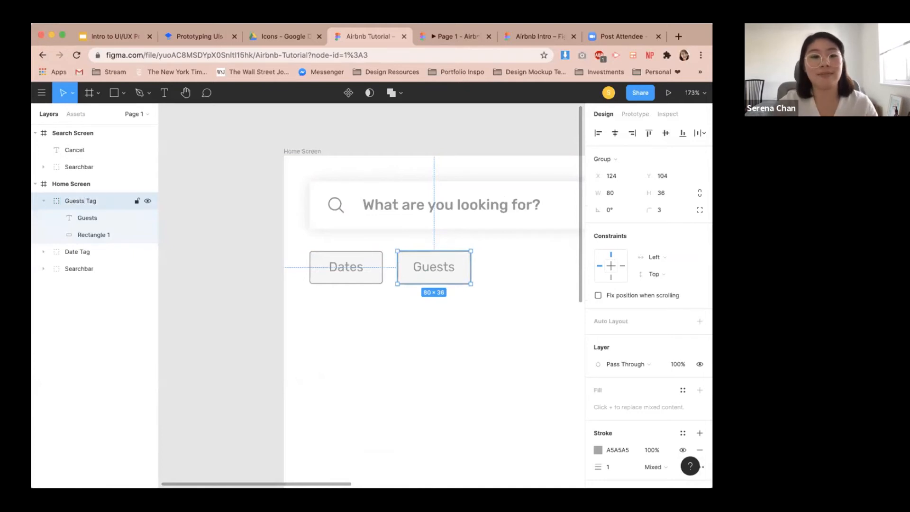
click(431, 339)
Review the tutorial document's reference screenshot of the home screen layout.
key(shift+1)
scroll(430, 336, up, 10)
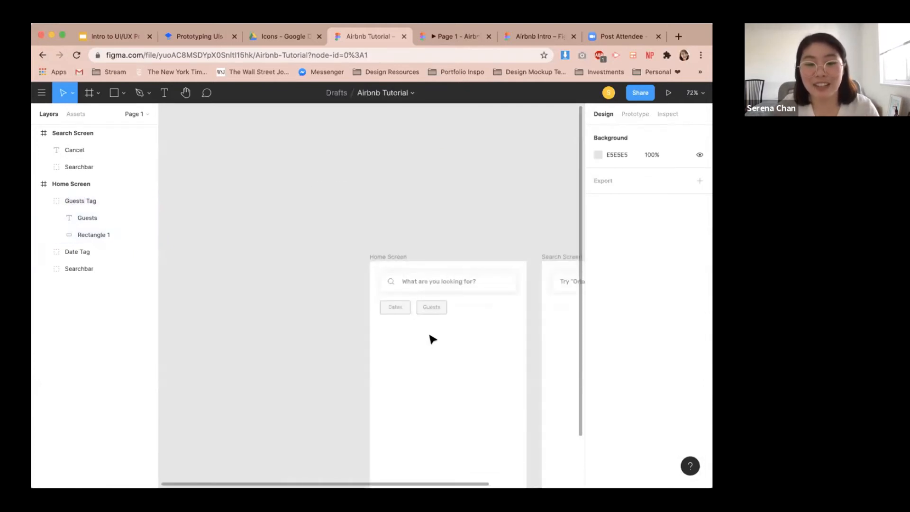
drag(478, 346, 440, 273)
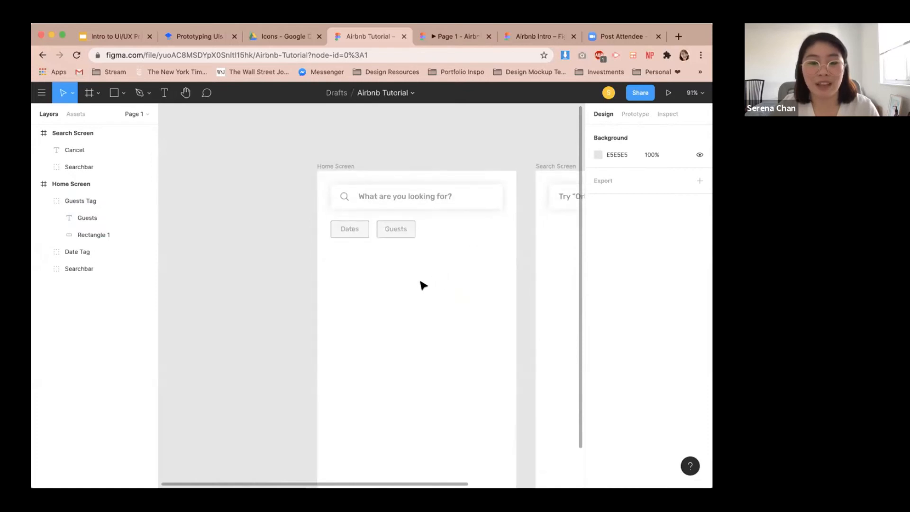
click(212, 41)
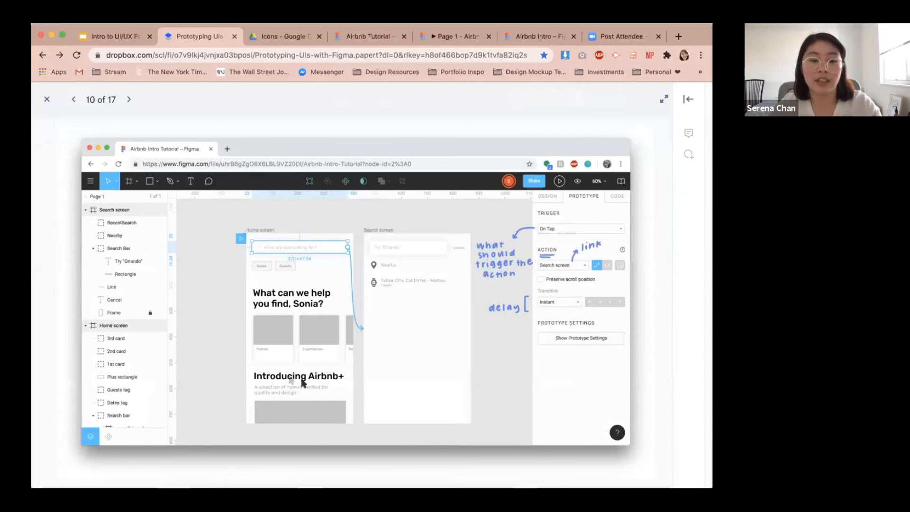
click(343, 40)
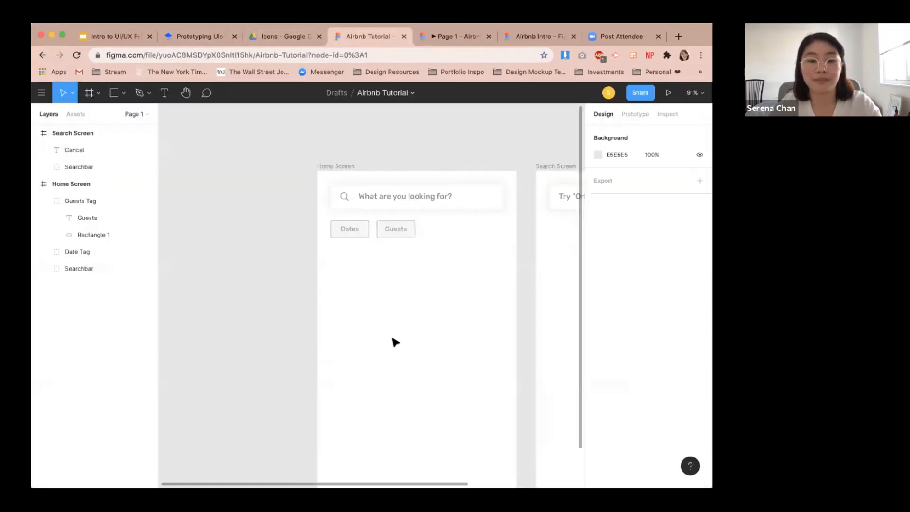
Add a text layer on the home screen reading 'What can we help you find,' followed by the user's first name and a question mark.
key(t)
click(363, 267)
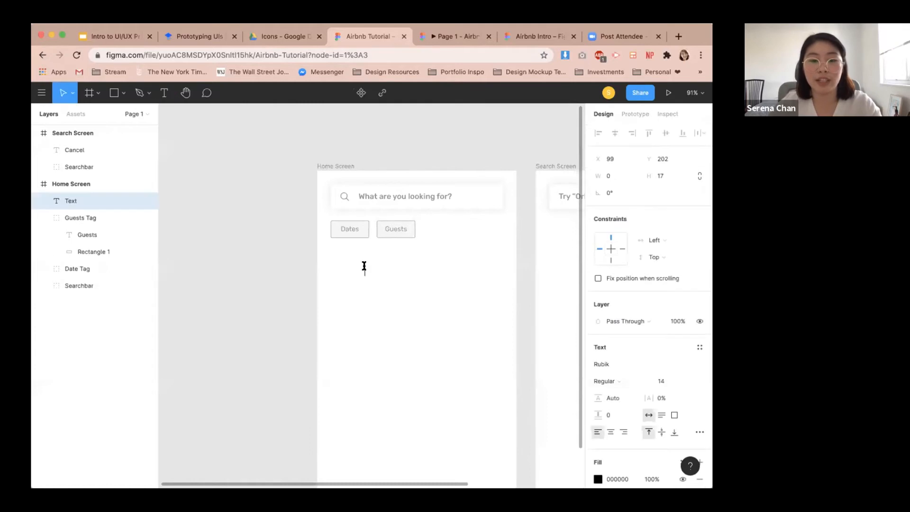
text(What)
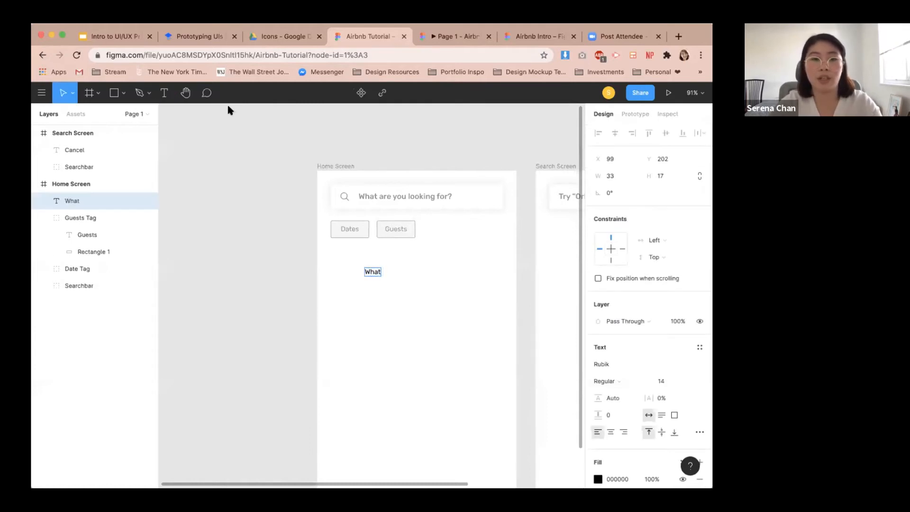
click(201, 36)
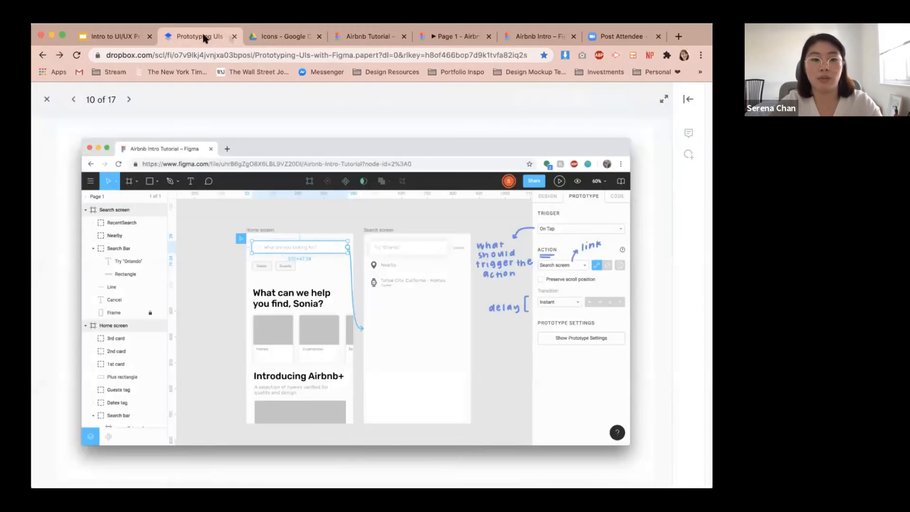
click(366, 36)
text(can)
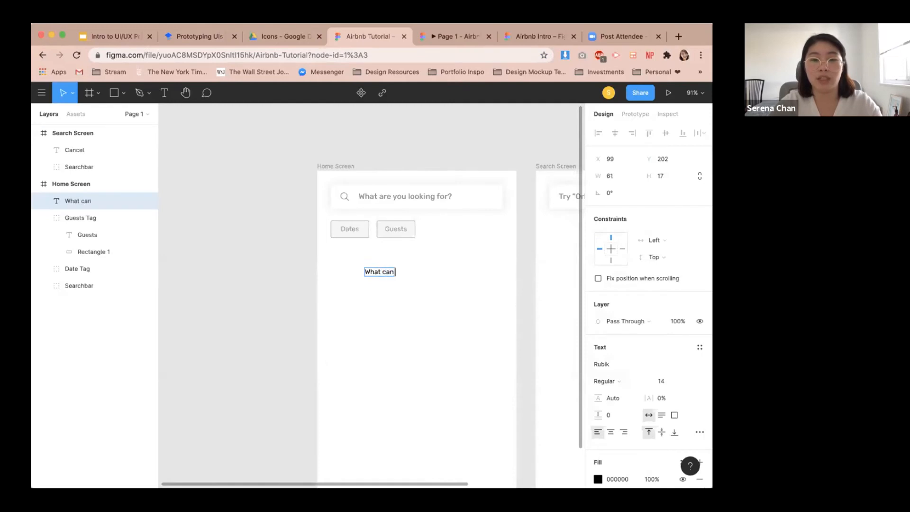
text( we help you fi)
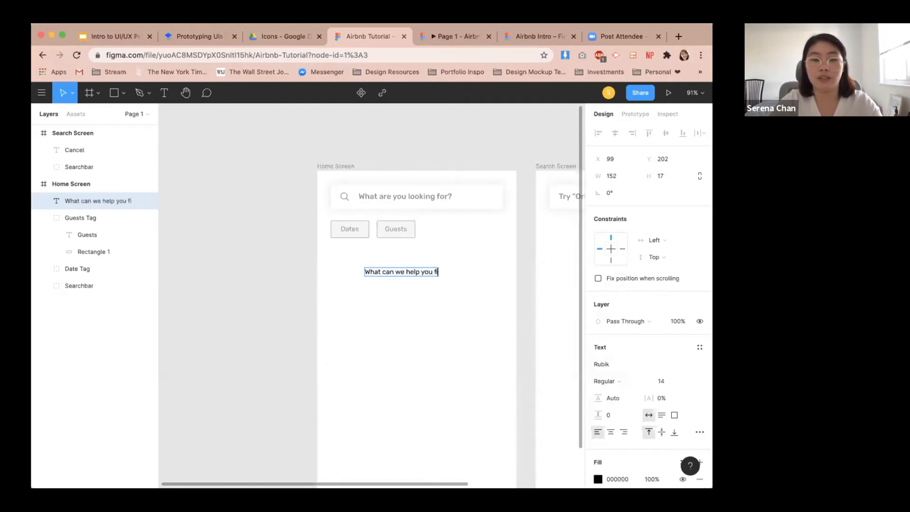
text(nd, Serena?)
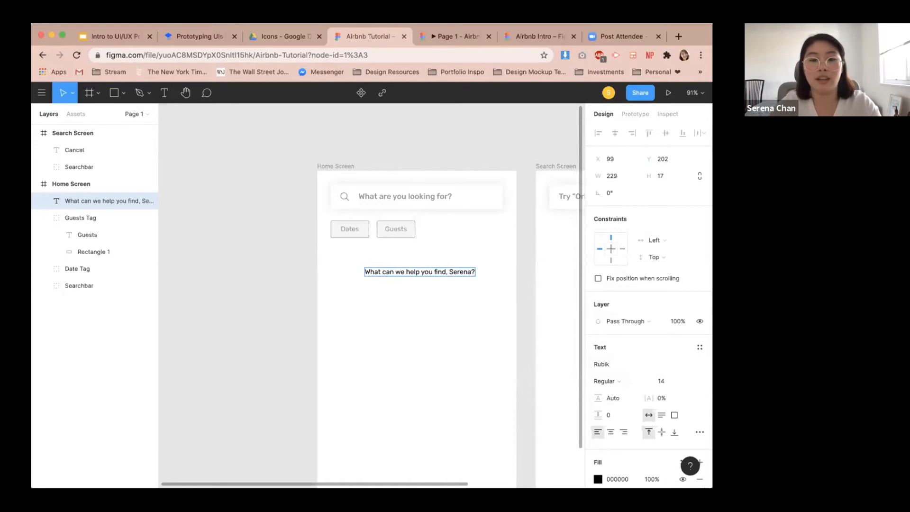
Set the greeting text's font size to 36.
key(super+a)
click(662, 381)
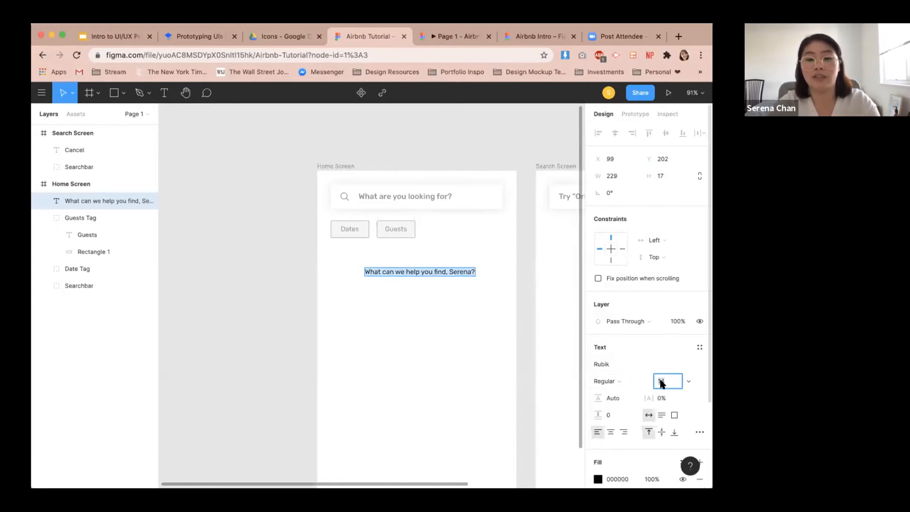
key(Return)
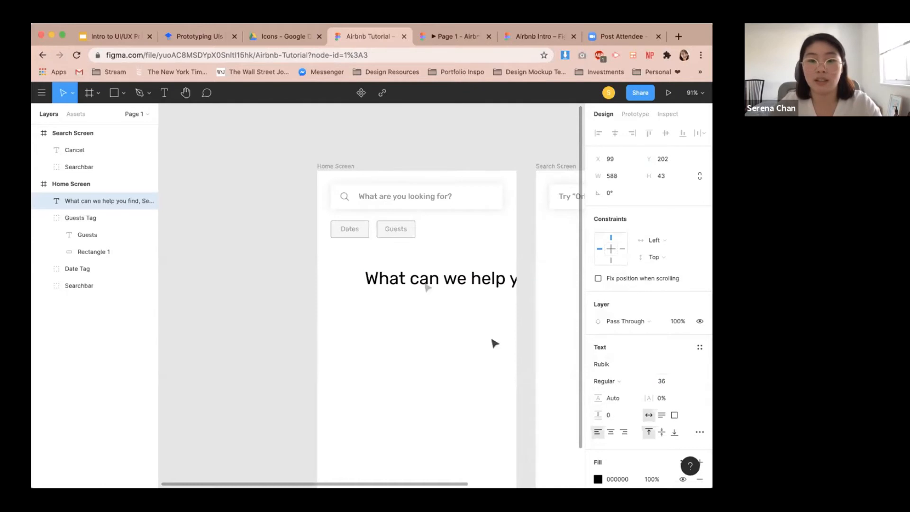
Resize the greeting's text box to about 355 px wide so it wraps onto two lines, and place it below the tags.
drag(424, 283, 365, 291)
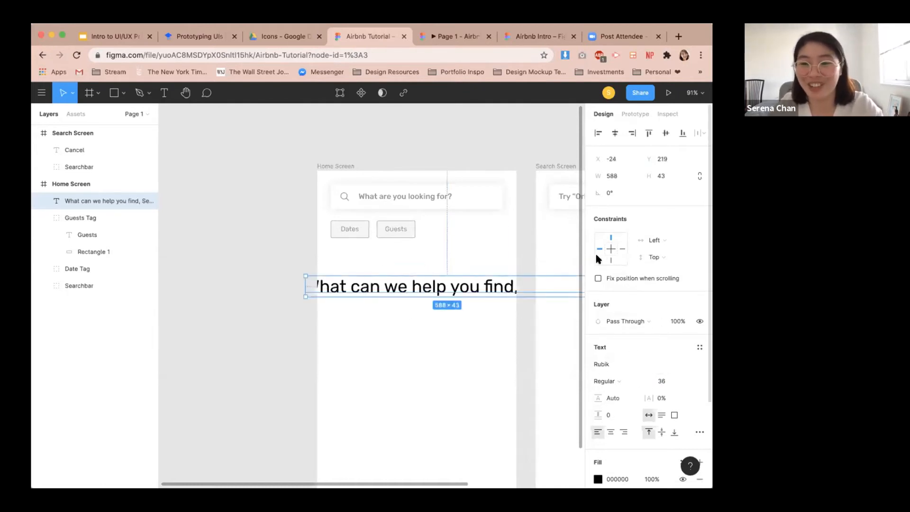
drag(473, 290, 411, 304)
drag(527, 311, 465, 281)
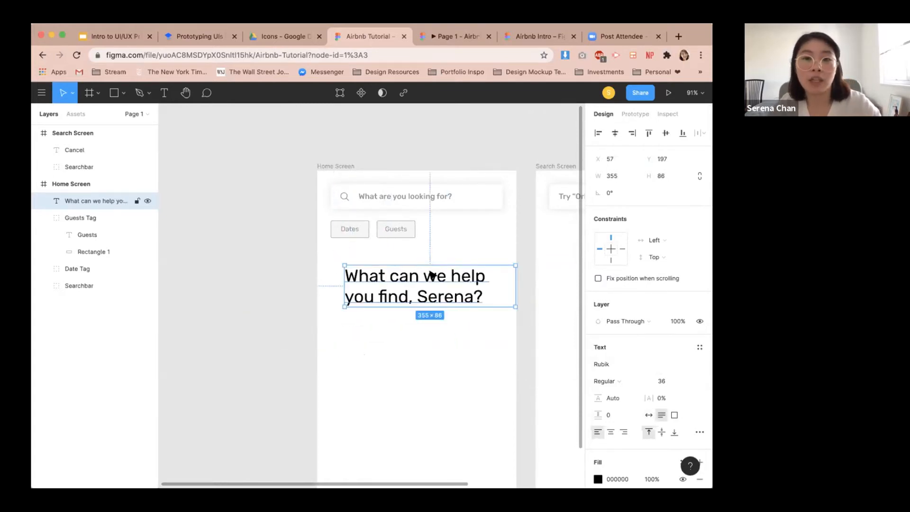
drag(426, 286, 419, 293)
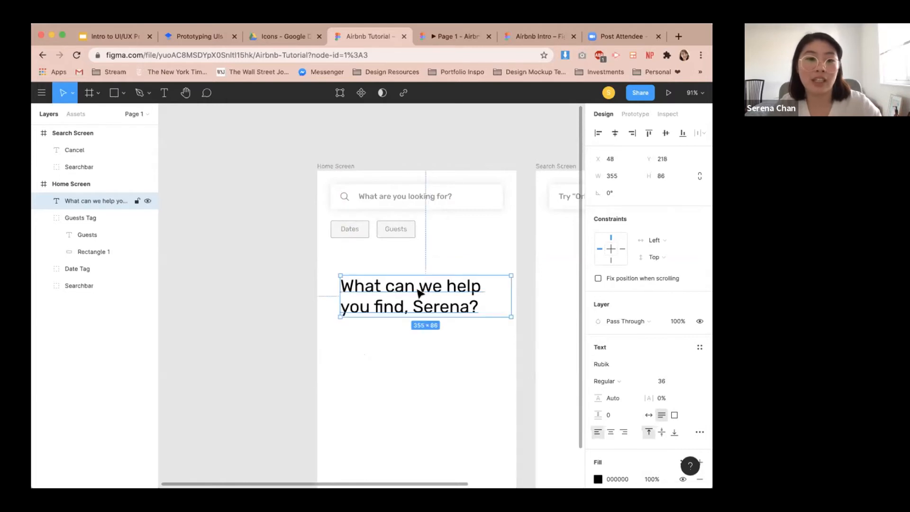
drag(417, 291, 406, 274)
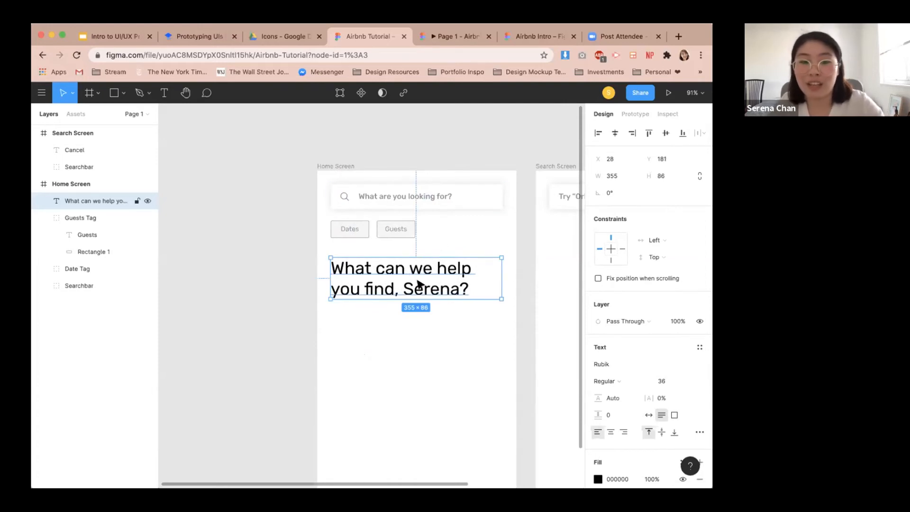
Change the greeting's font weight to Medium.
click(628, 380)
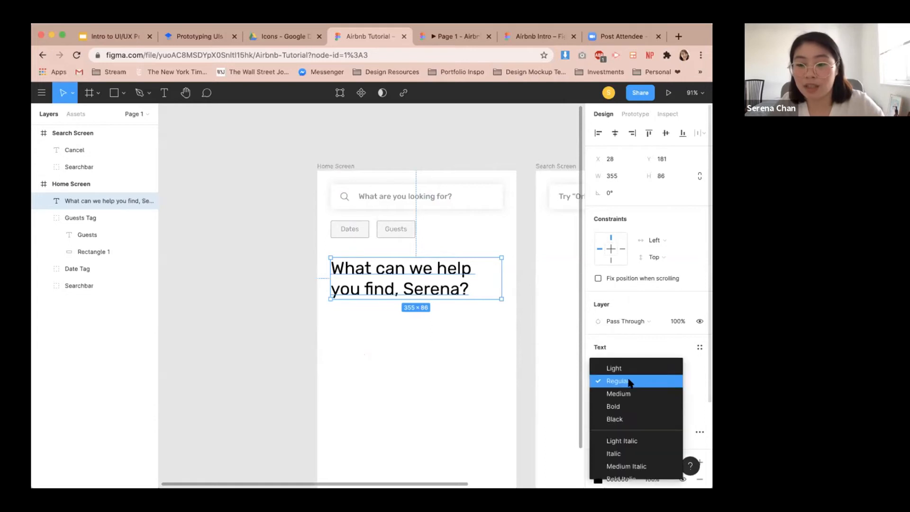
click(663, 397)
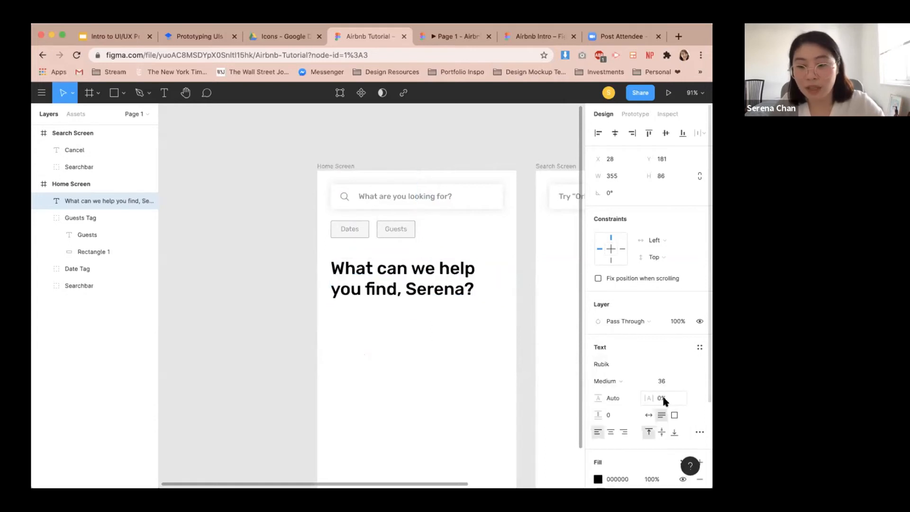
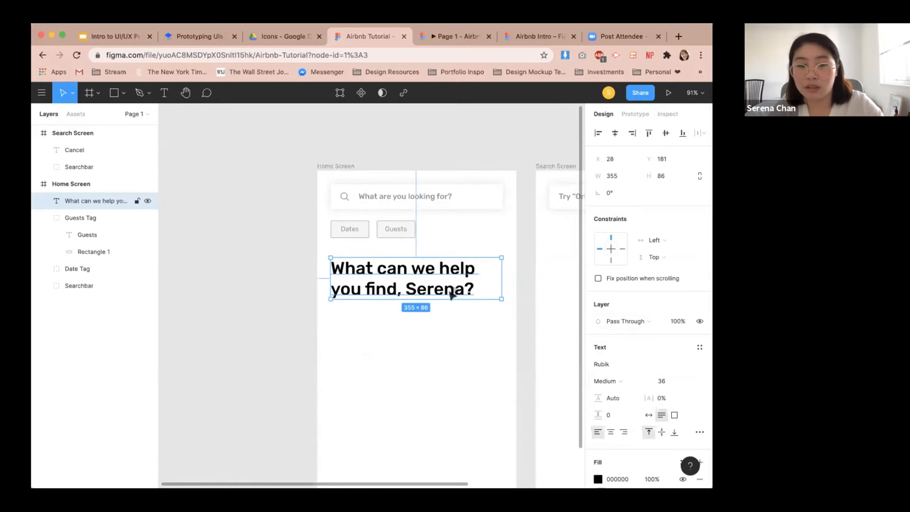
Narrow the greeting text box to about 306 px wide.
drag(500, 276, 476, 276)
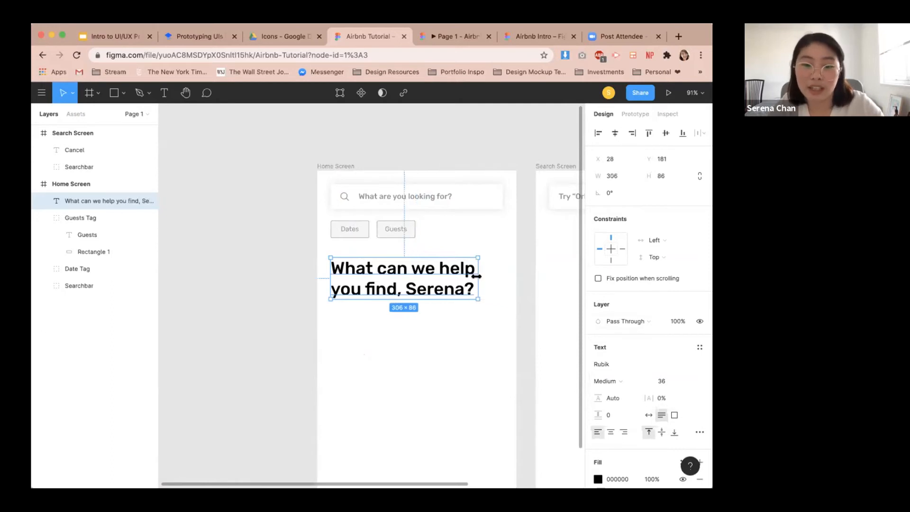
click(270, 36)
click(366, 36)
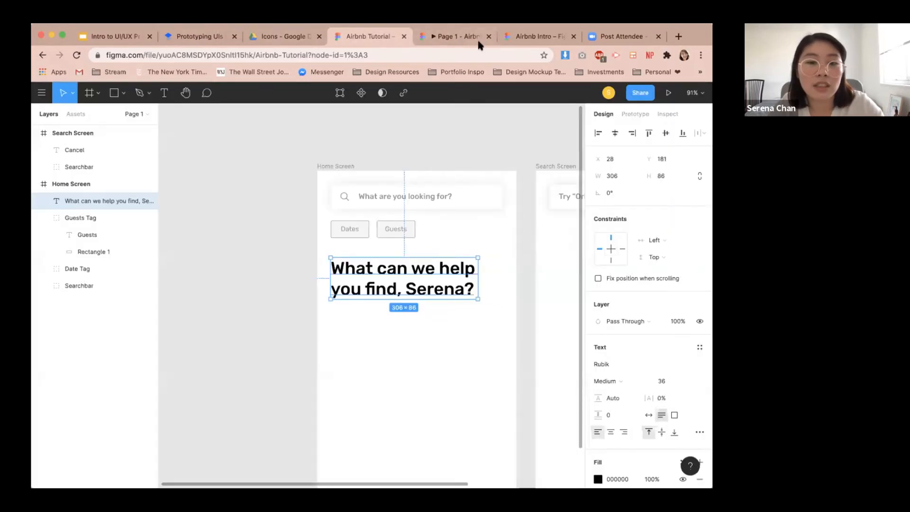
Match the greeting text box's width to the search bar by setting it to 358.
click(494, 193)
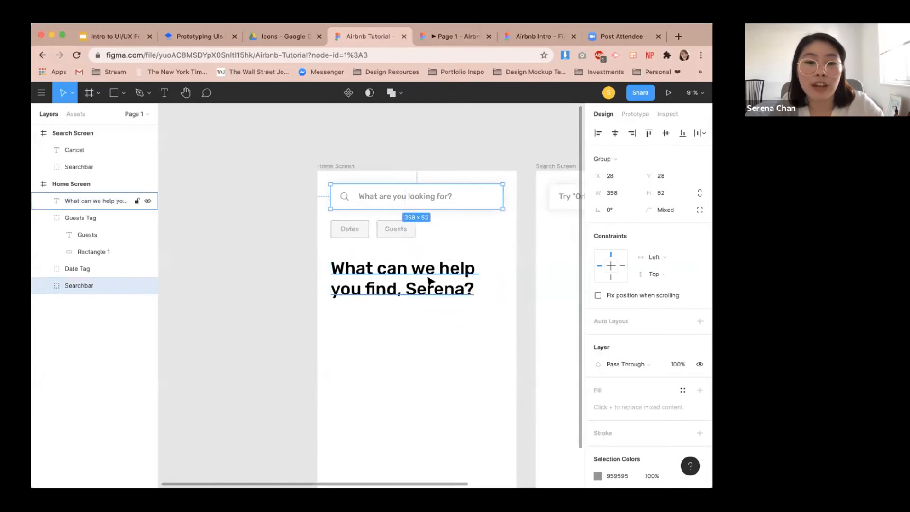
click(446, 282)
text(358)
key(Return)
click(447, 386)
click(389, 274)
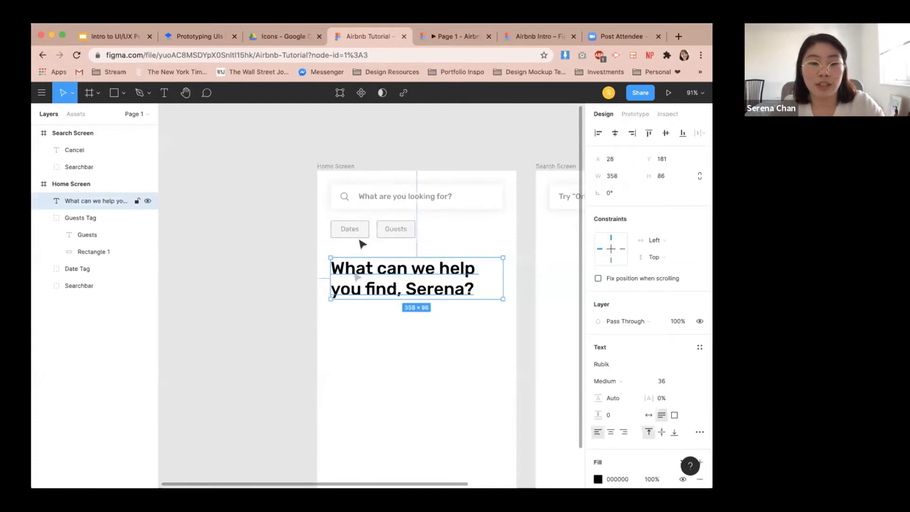
drag(385, 278, 395, 277)
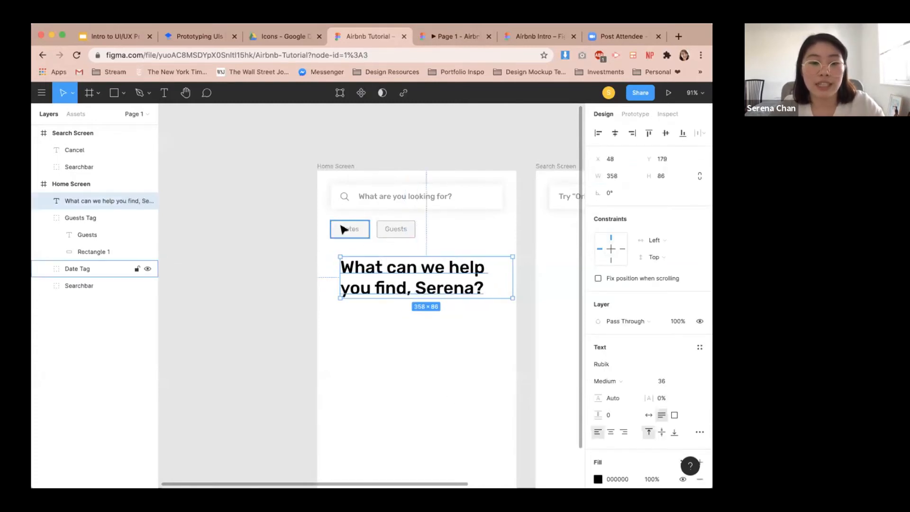
shift+click(353, 197)
click(350, 390)
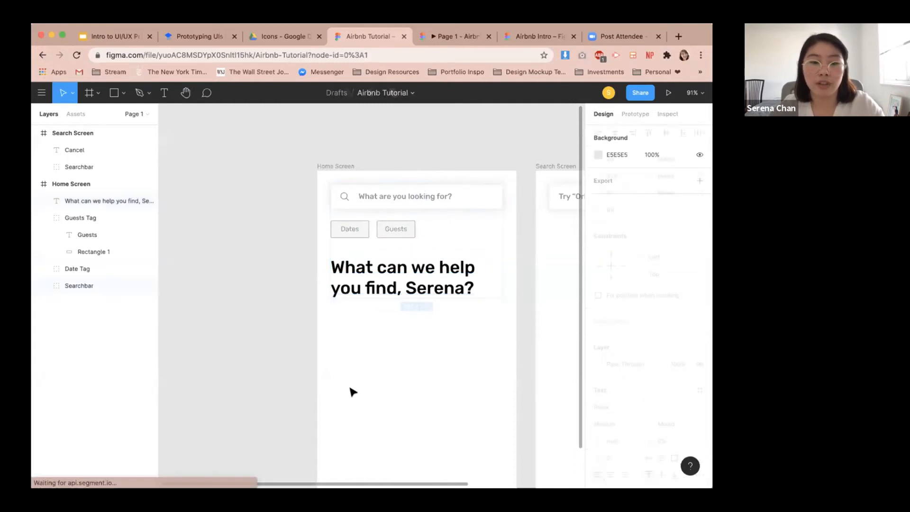
click(374, 290)
key(alt)
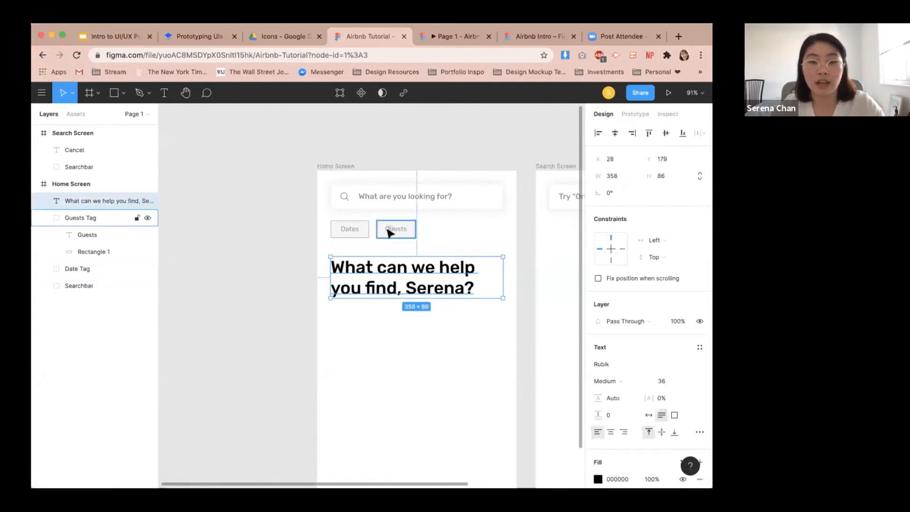
Set the vertical spacing between the Guests tag and the greeting text to 48.
click(391, 227)
shift+click(415, 275)
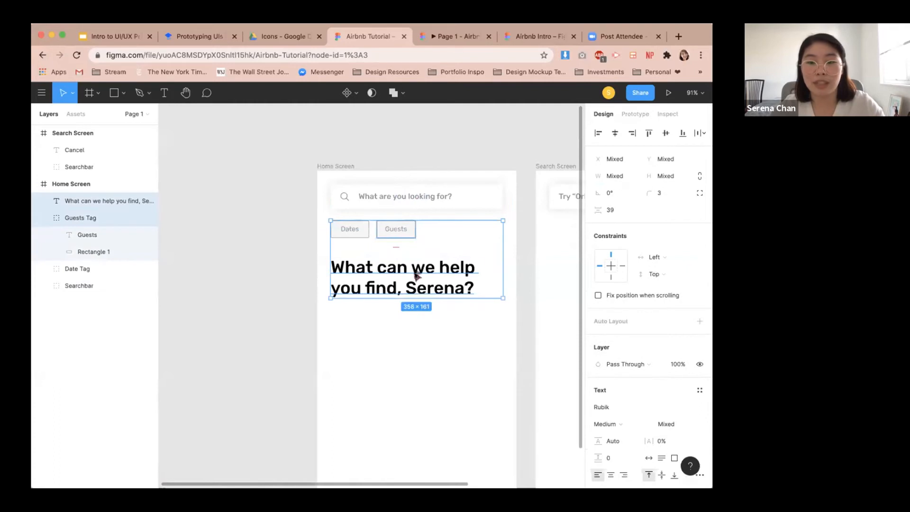
click(622, 210)
text(48)
key(Return)
click(383, 380)
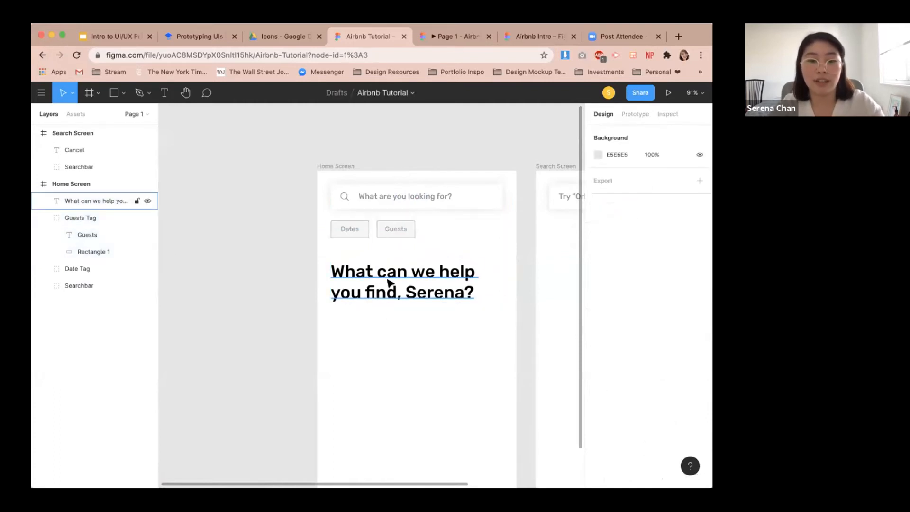
click(390, 283)
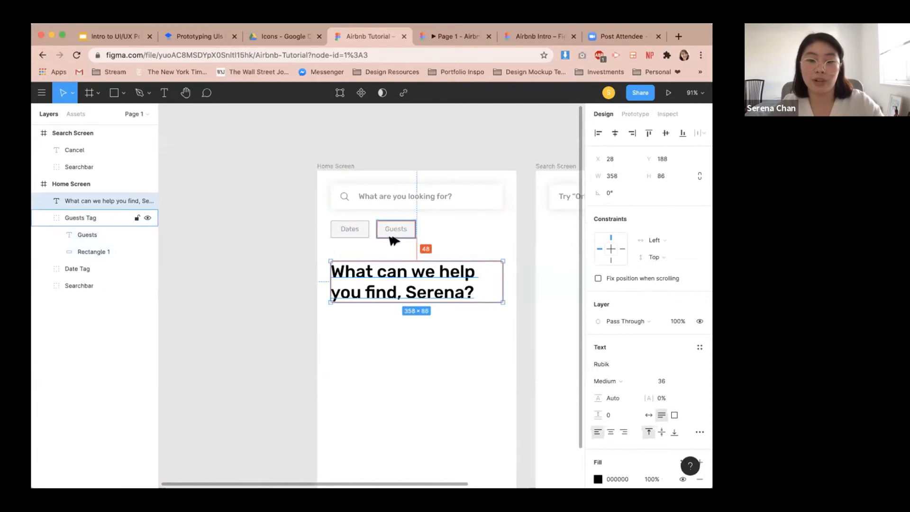
Duplicate the greeting text and move the copy further down the home screen.
click(412, 363)
drag(413, 363, 408, 361)
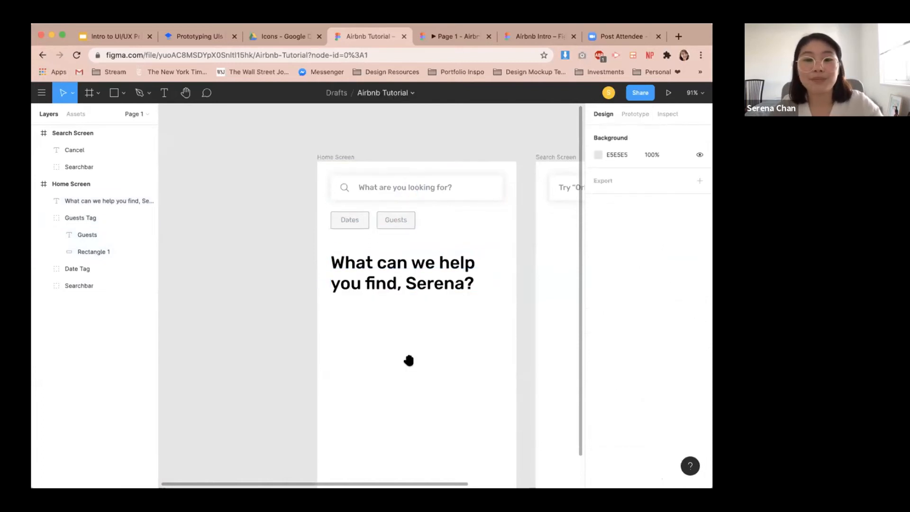
scroll(409, 362, down, 4)
scroll(374, 312, down, 3)
scroll(364, 308, up, 3)
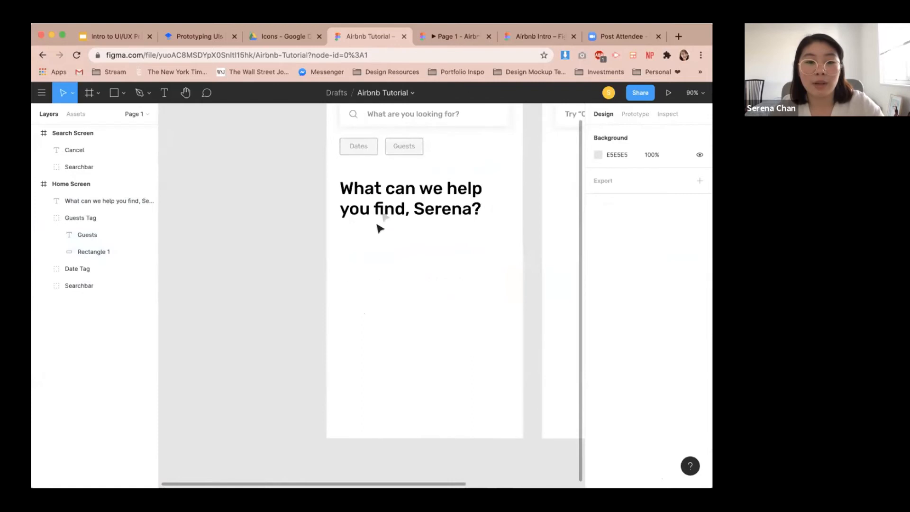
click(384, 218)
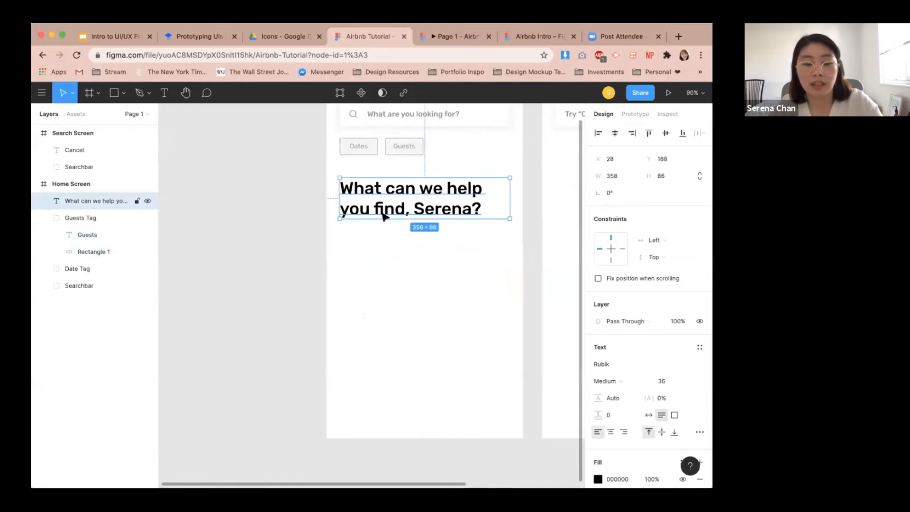
text(What can we help you find, Serena?)
drag(387, 216, 383, 358)
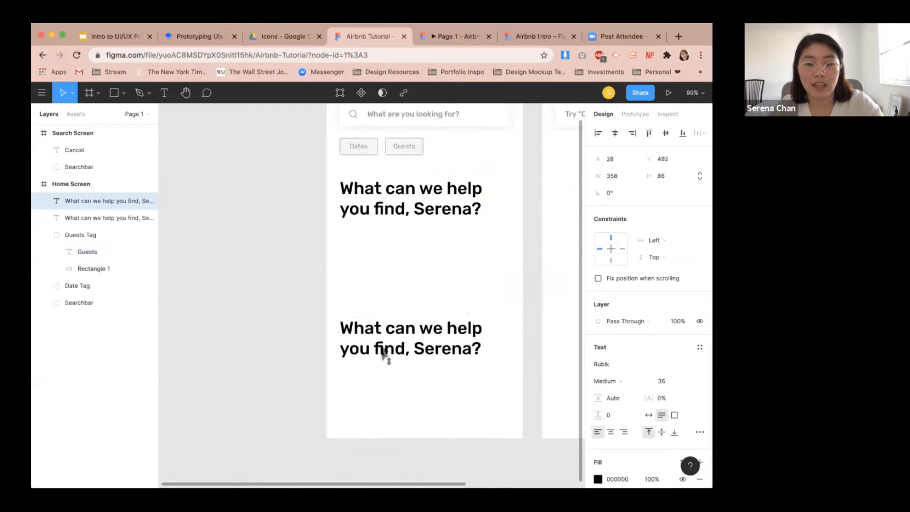
Replace the copied text with 'Introducing Airbnb+'.
double_click(380, 345)
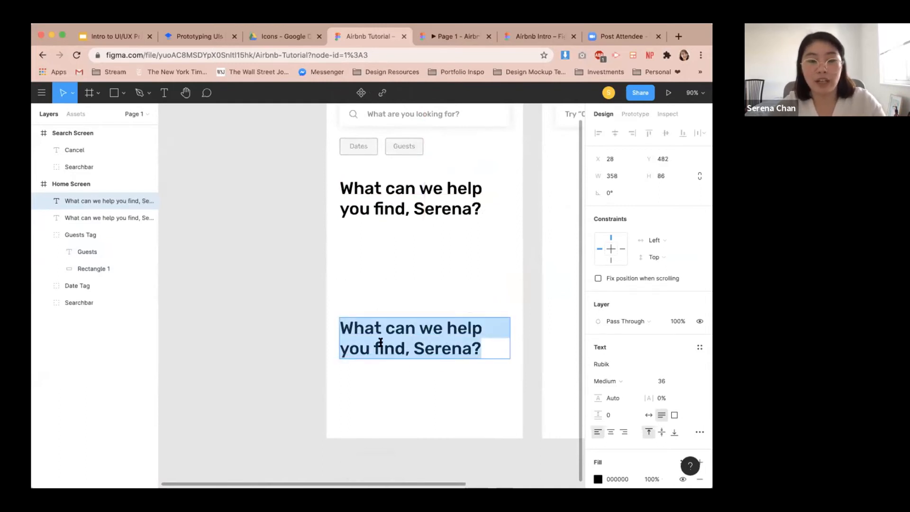
text(Introducitn)
key(BackSpace)
key(BackSpace)
text(ng Airb)
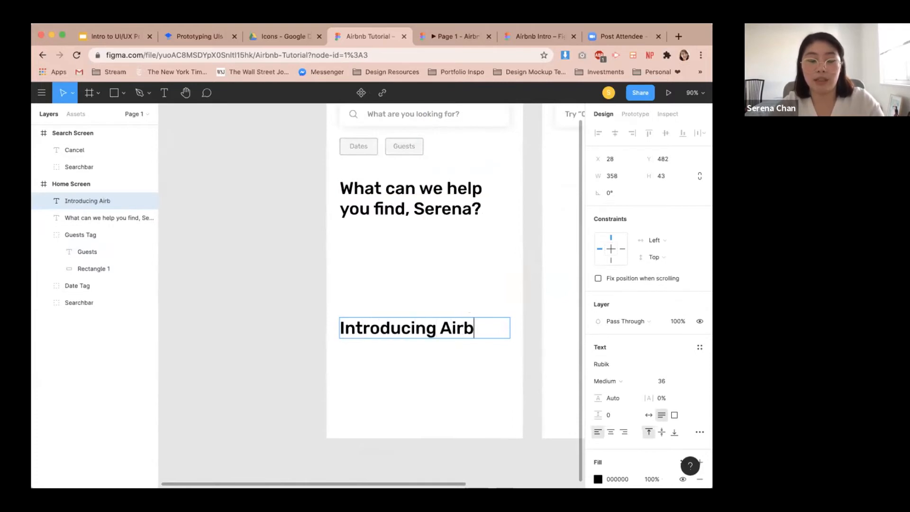
text(nb+)
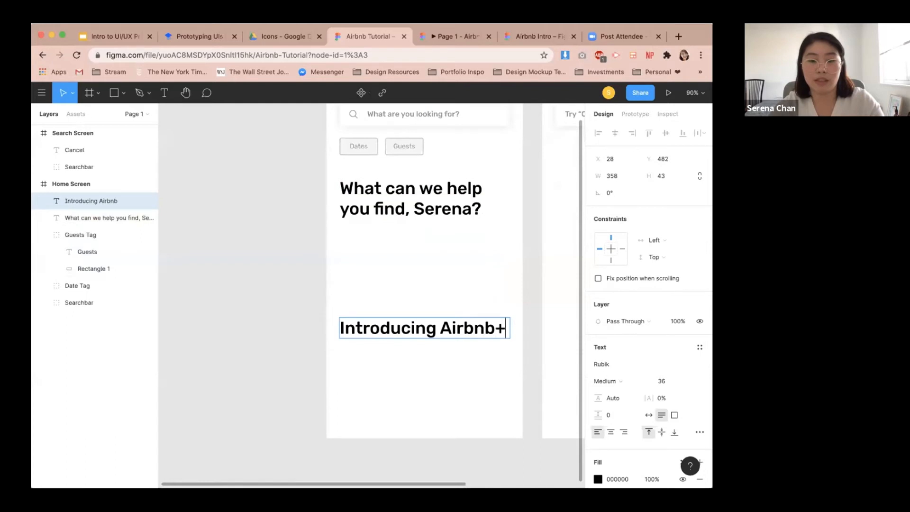
key(Escape)
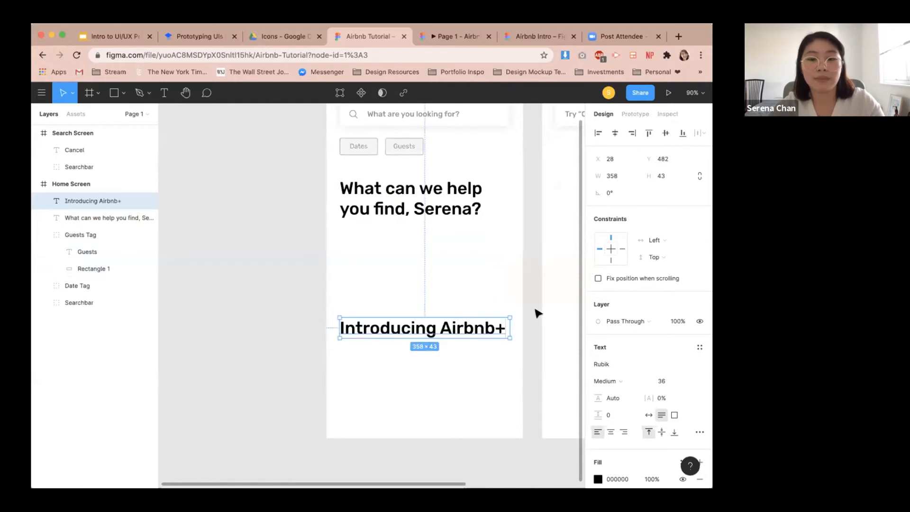
click(537, 313)
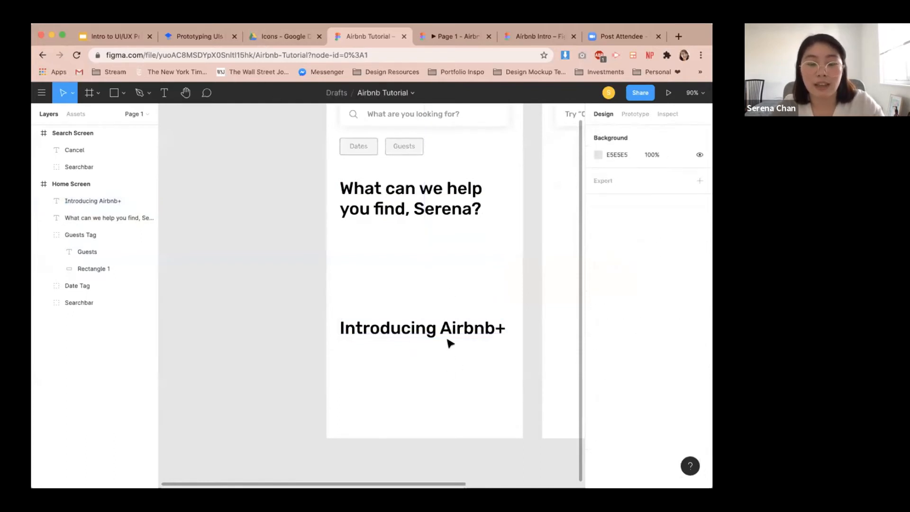
Following the tutorial reference, add a text layer below the heading reading 'A selection of homes'.
click(198, 38)
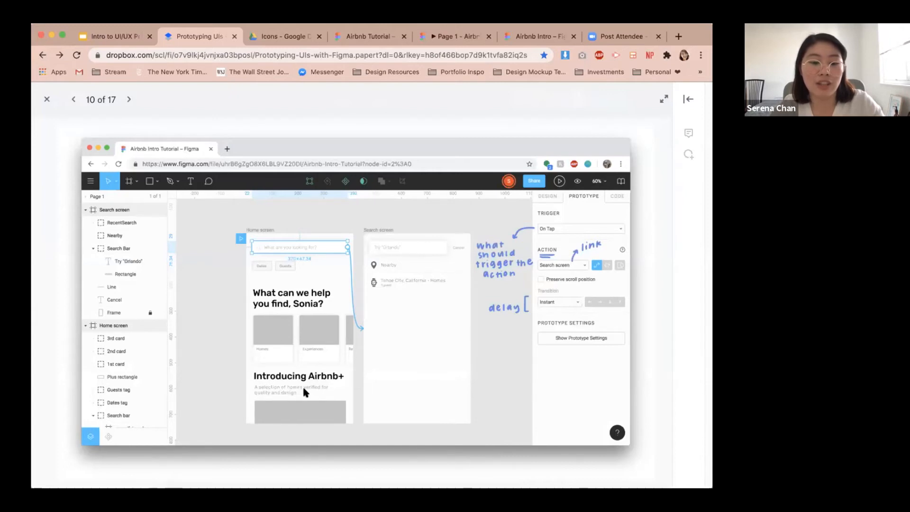
click(358, 36)
key(t)
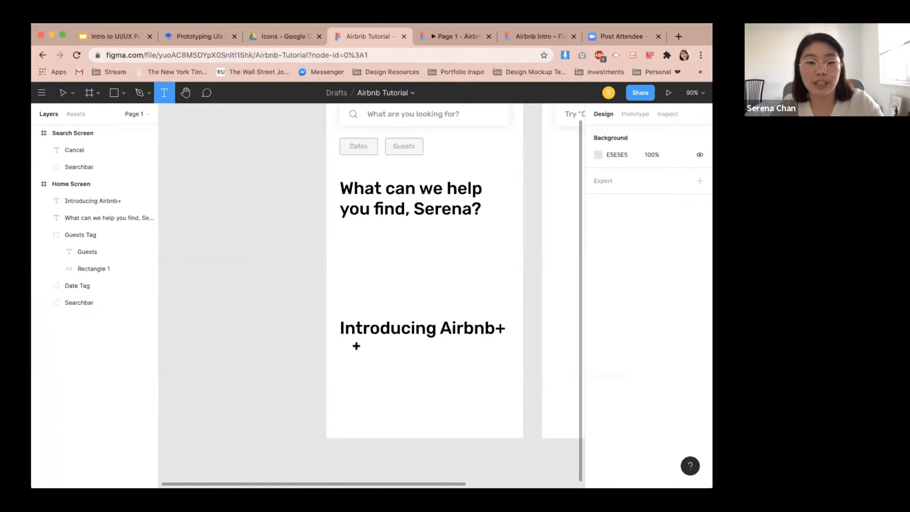
click(356, 346)
text(A)
key(Escape)
click(194, 37)
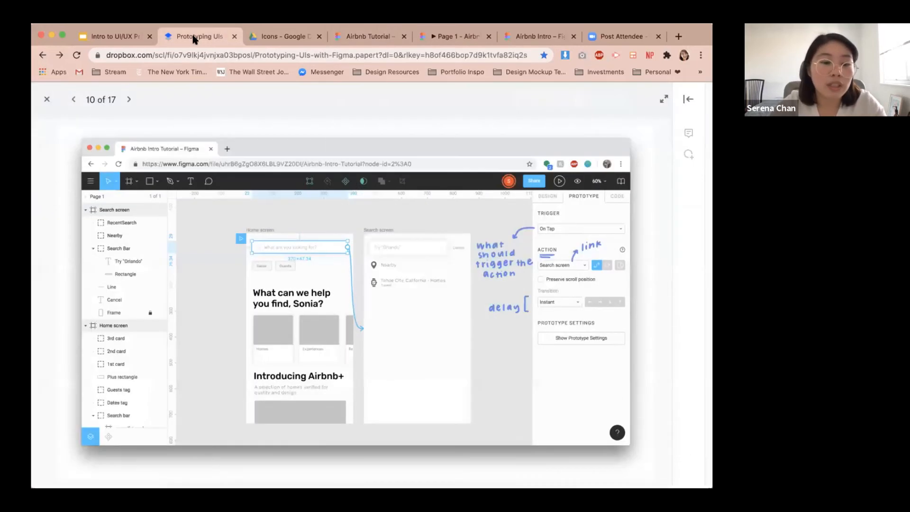
click(361, 36)
text(sel)
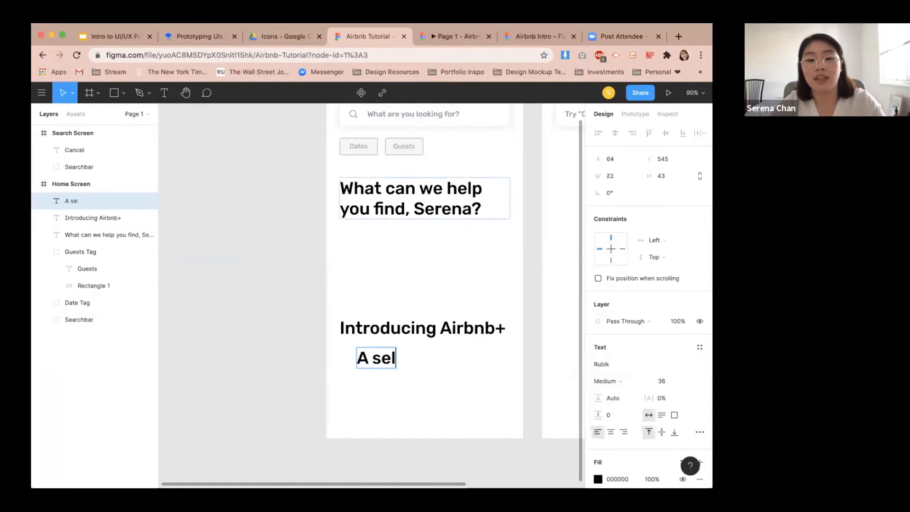
text(ection of homes)
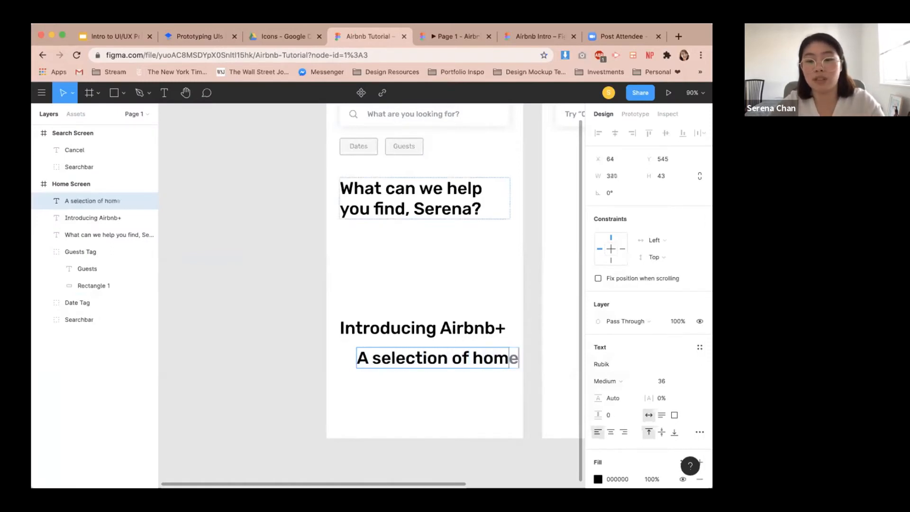
Fix the subtitle box's width and complete it as 'A selection of homes verified for quality and design'.
click(661, 415)
text(be)
key(BackSpace)
key(BackSpace)
text(verifi)
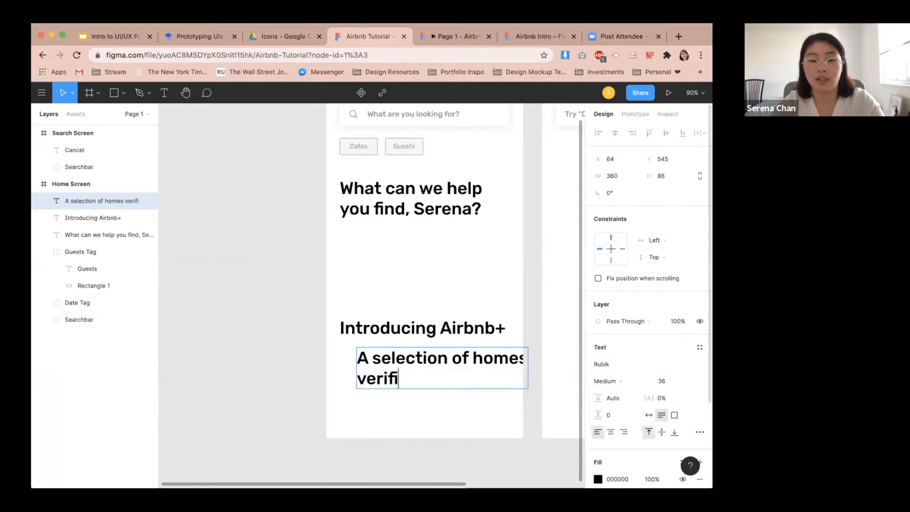
text(ed for qusl)
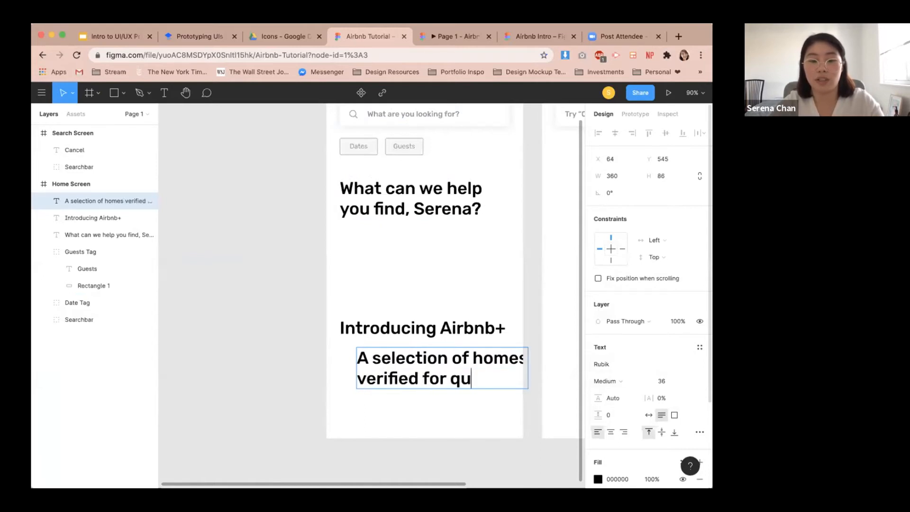
key(BackSpace)
key(BackSpace)
text(ality and )
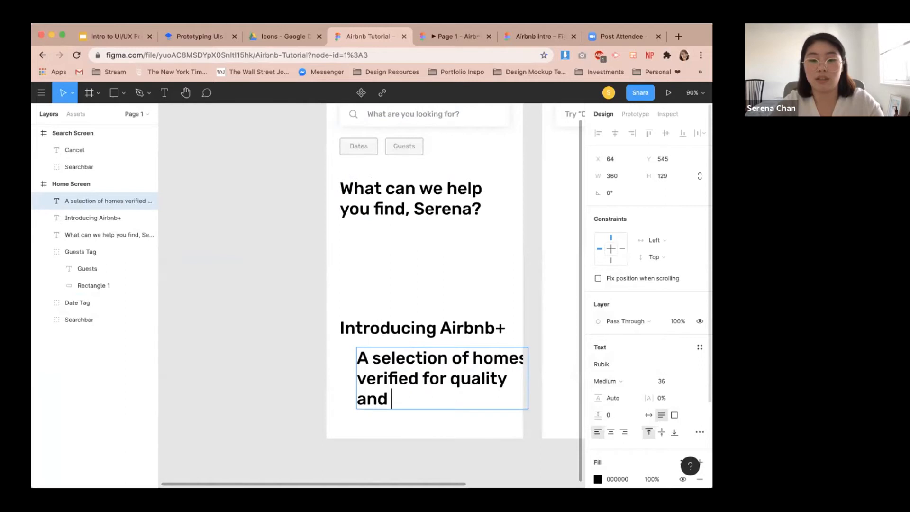
text(design)
Set the subtitle's font size to 18 and its weight to Regular.
key(ctrl+a)
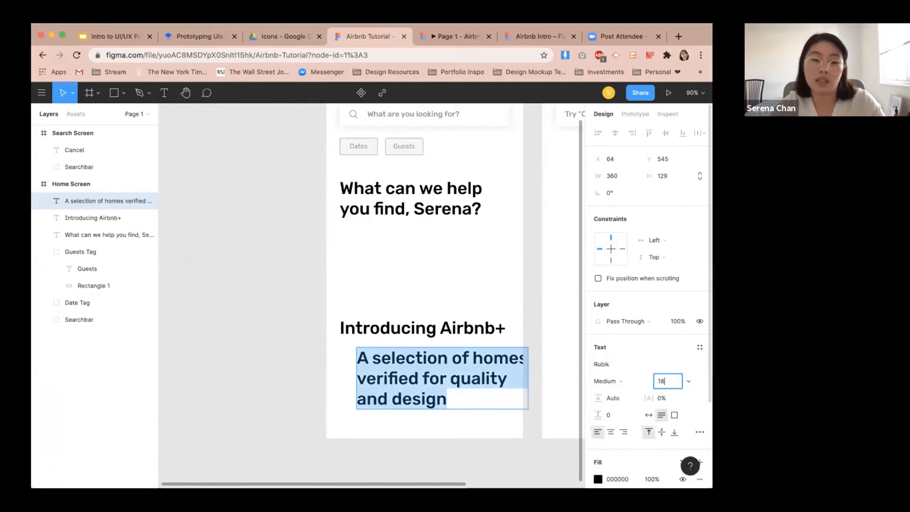
text(18)
key(Return)
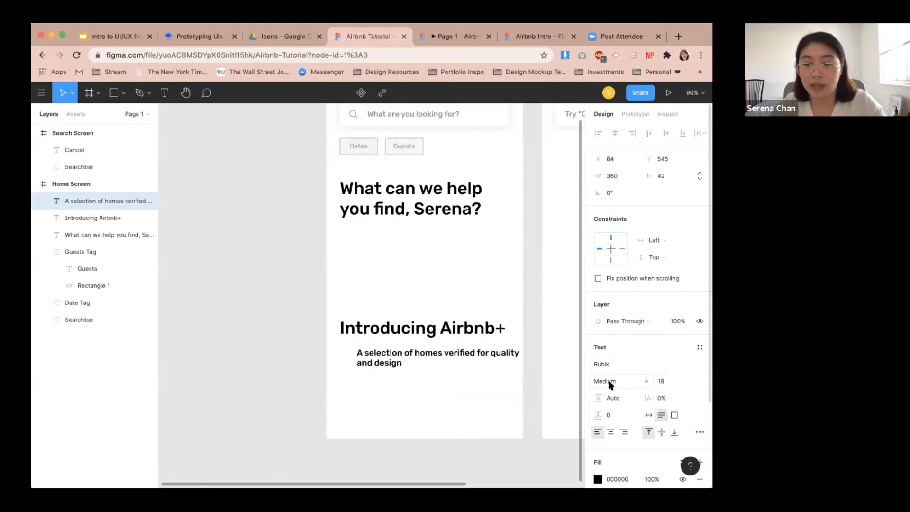
click(608, 381)
click(614, 368)
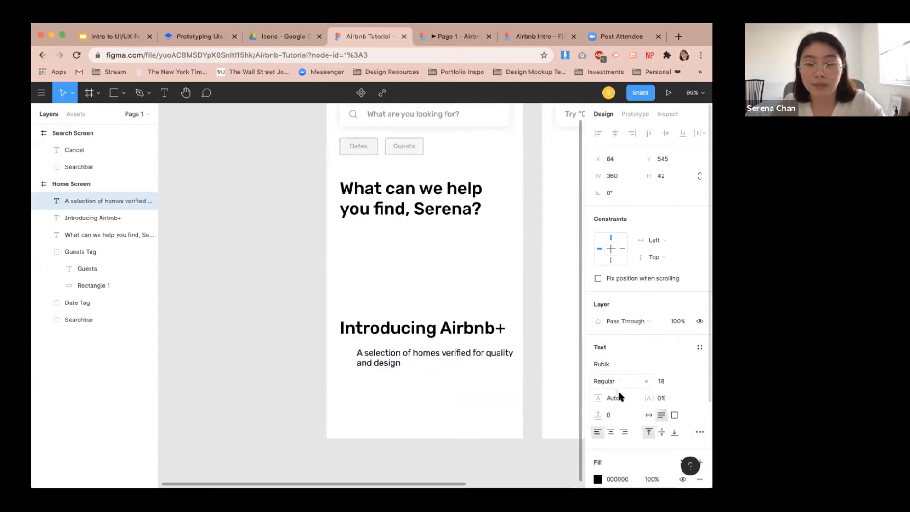
Change the subtitle's fill to the grey 7B7B7B from the document colors.
scroll(621, 396, down, 1)
scroll(618, 390, down, 3)
click(598, 384)
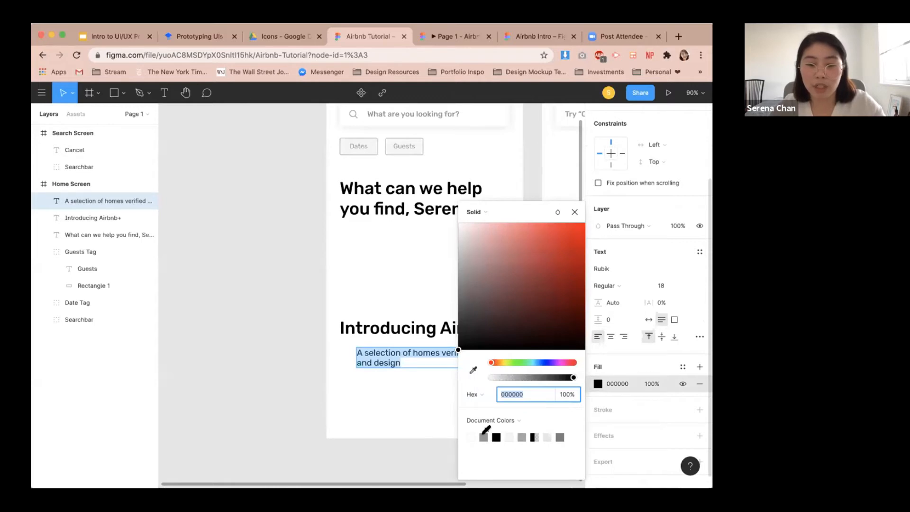
click(484, 436)
click(560, 437)
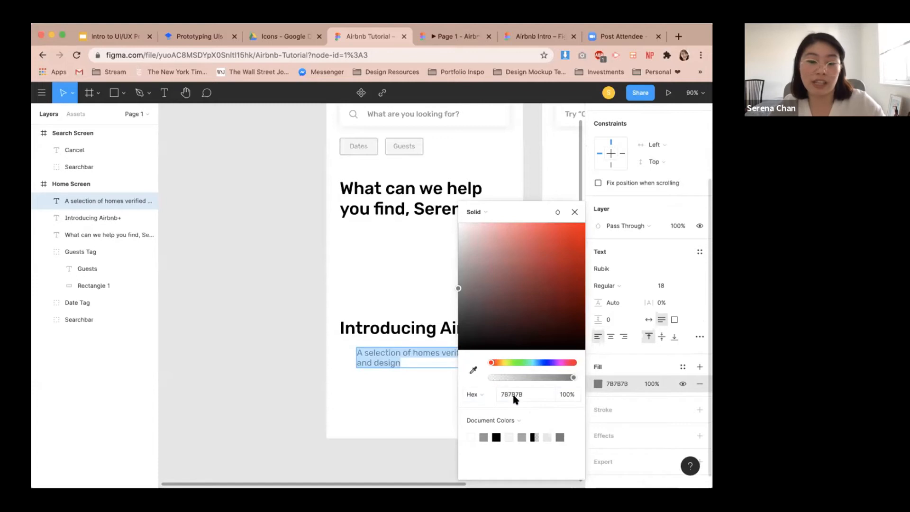
click(410, 393)
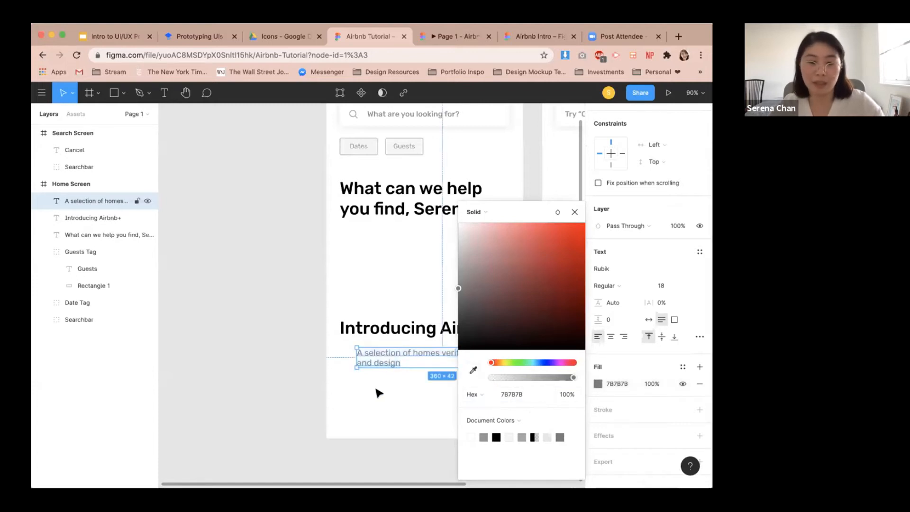
Left-align the subtitle with the 'Introducing Airbnb+' heading.
click(378, 391)
click(378, 365)
shift+click(385, 328)
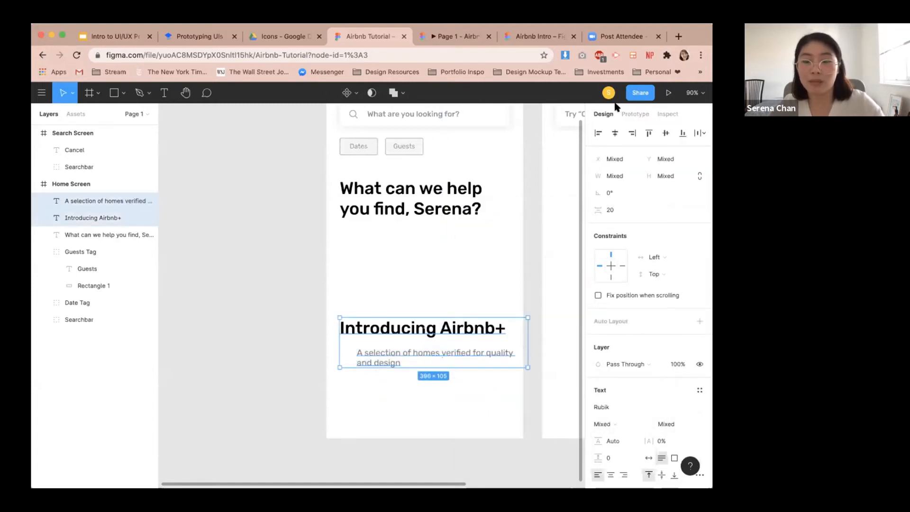
click(597, 134)
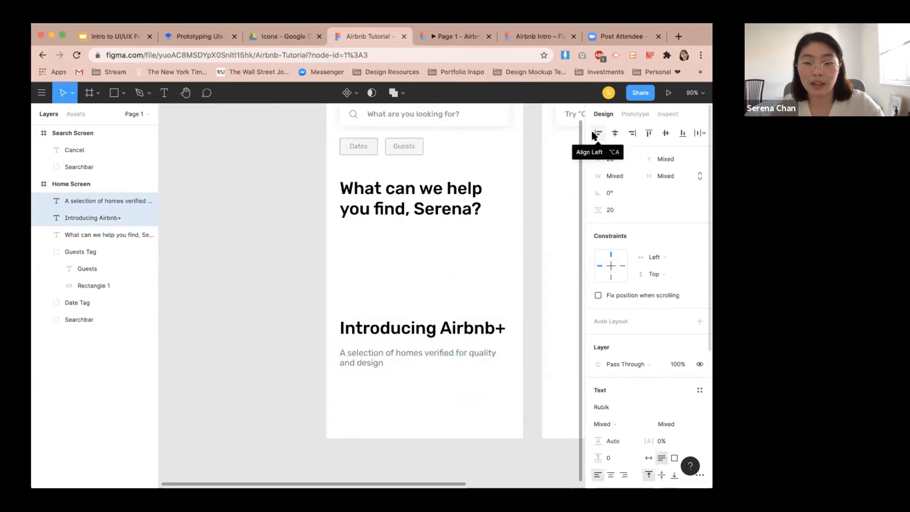
Set the spacing between the 'Introducing Airbnb+' heading and its subtitle to 12.
click(611, 210)
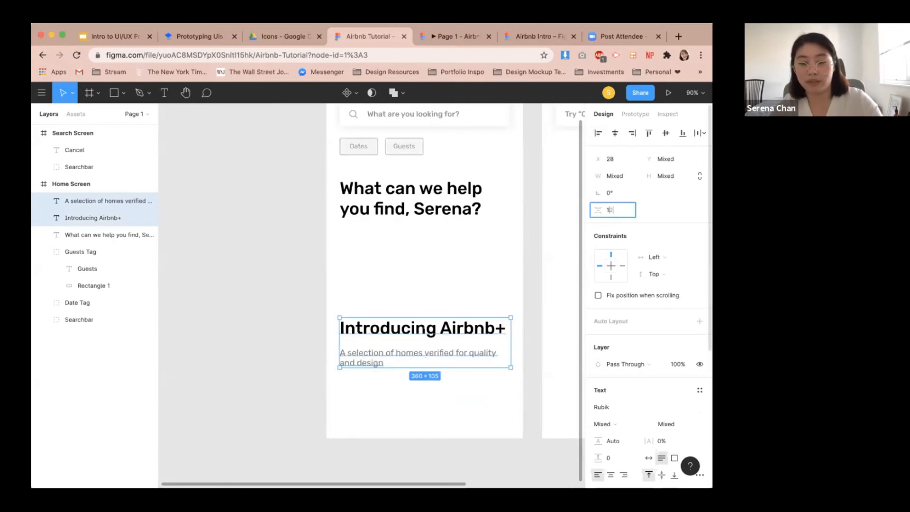
text(12)
key(Return)
click(472, 402)
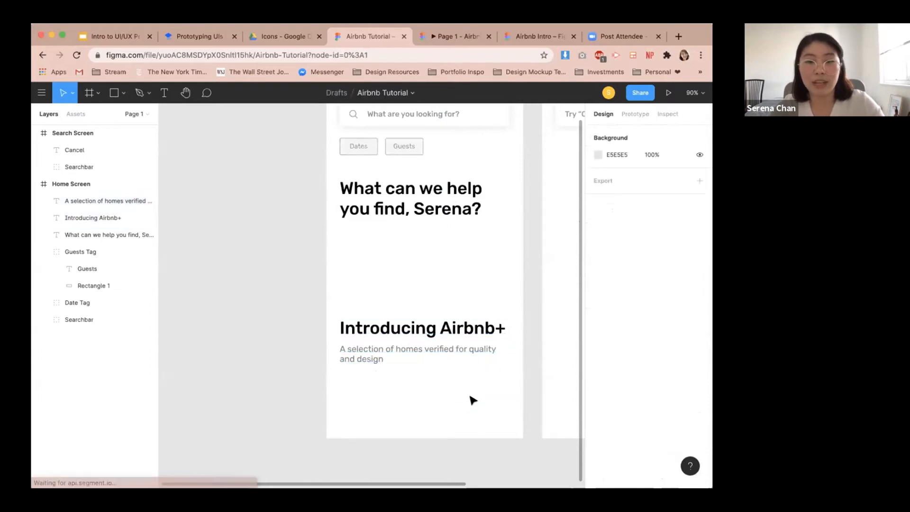
Review the tutorial document's reference mockup of the home screen layout.
scroll(473, 395, down, 5)
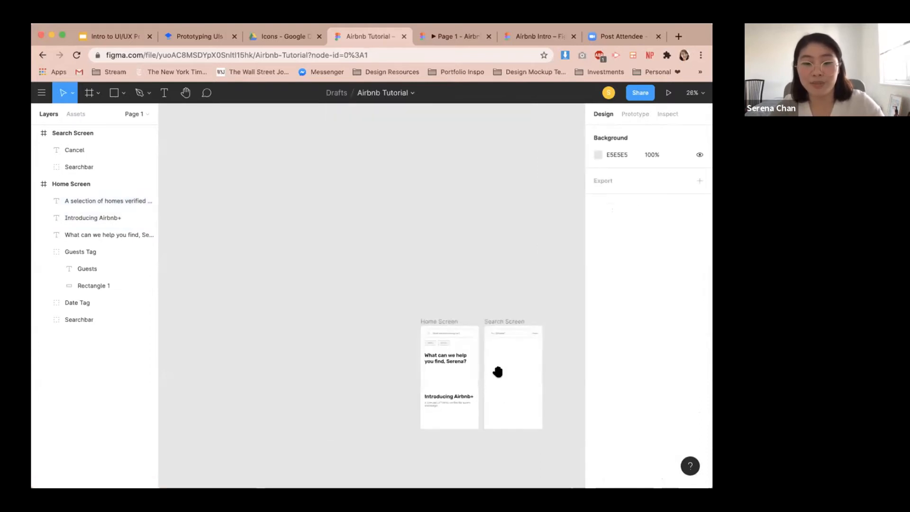
scroll(498, 369, up, 5)
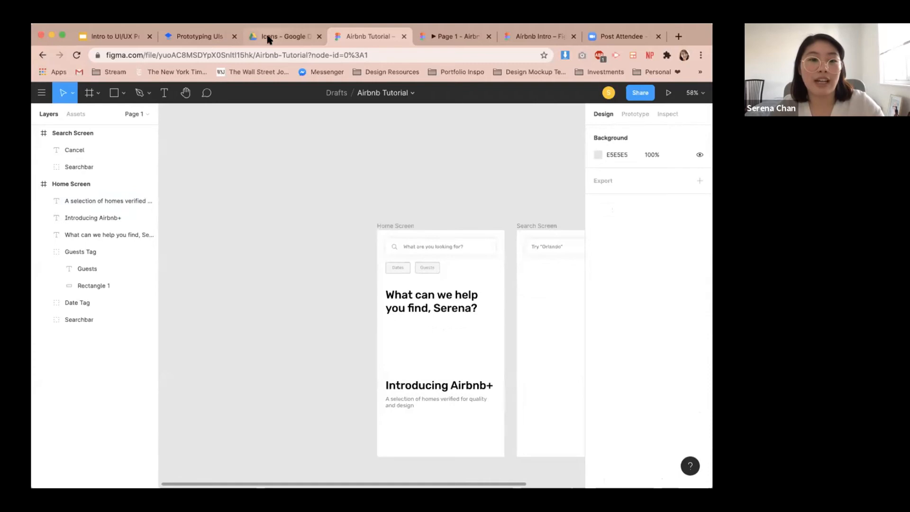
click(196, 38)
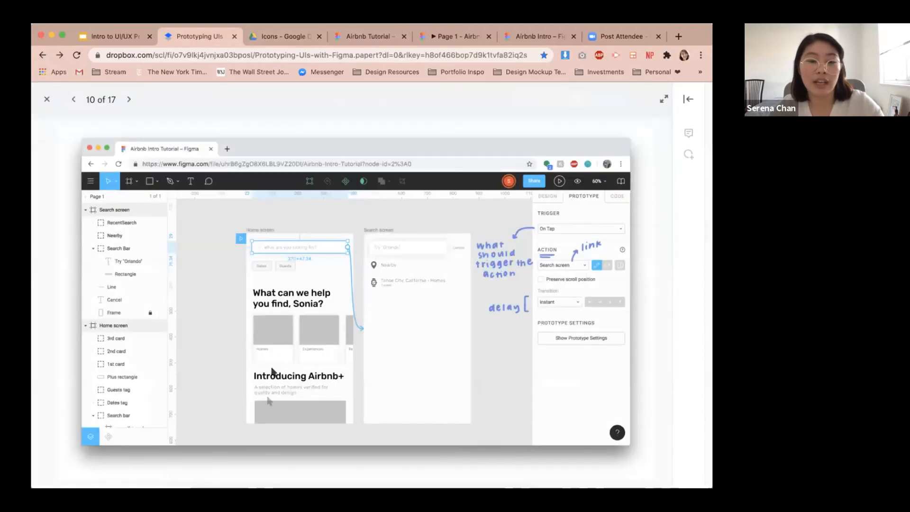
click(375, 38)
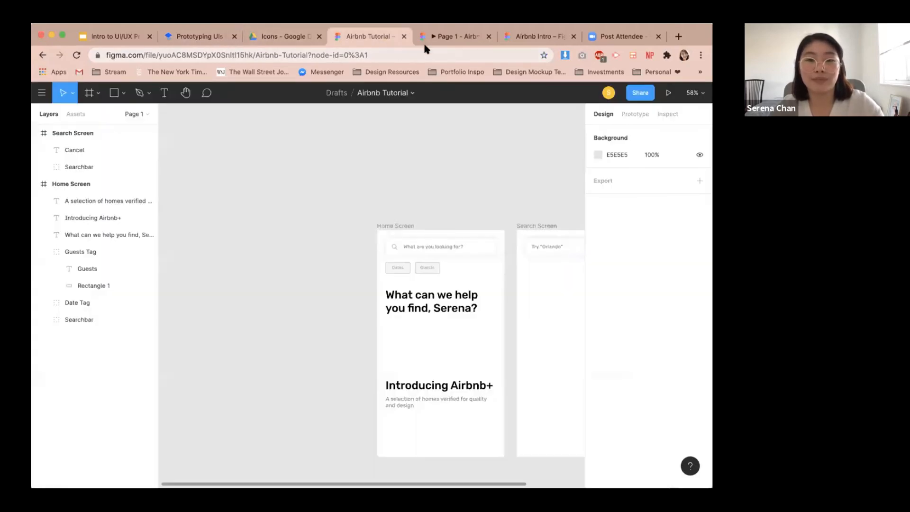
scroll(455, 364, up, 5)
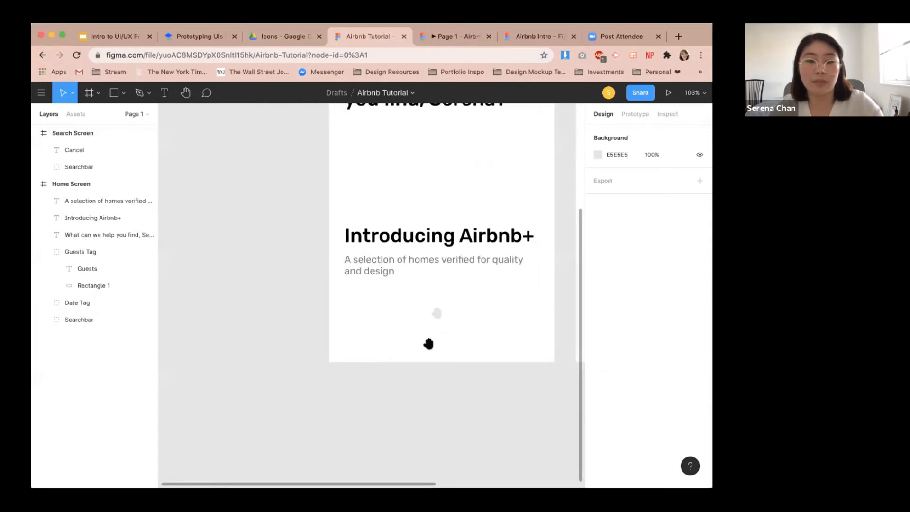
scroll(429, 345, up, 2)
drag(435, 347, 412, 374)
Draw a rectangle below the subtitle and size it to 358 × 200.
click(113, 92)
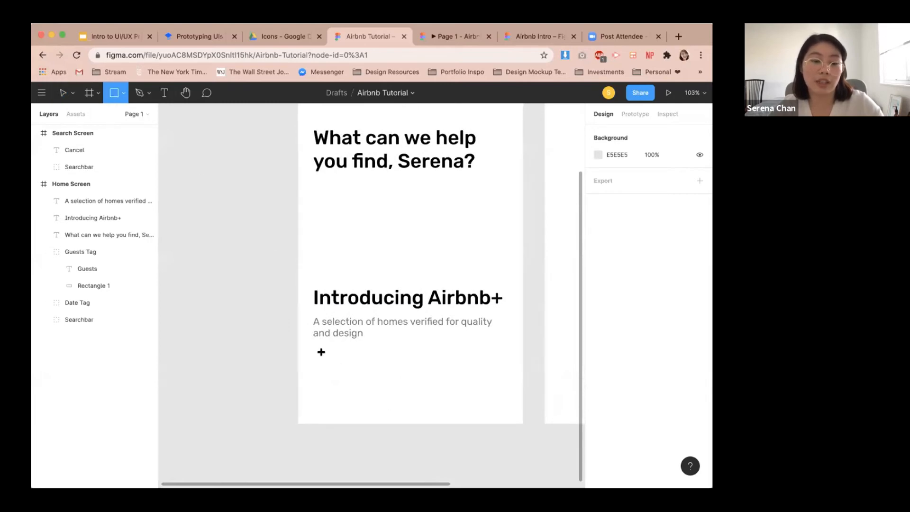
drag(317, 352, 505, 471)
click(612, 176)
scroll(484, 373, down, 3)
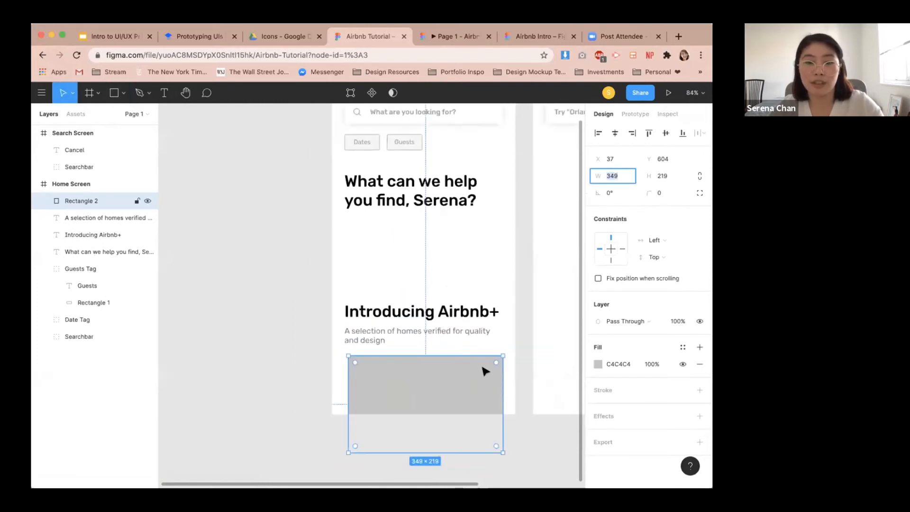
scroll(485, 294, up, 3)
click(487, 199)
scroll(479, 422, down, 2)
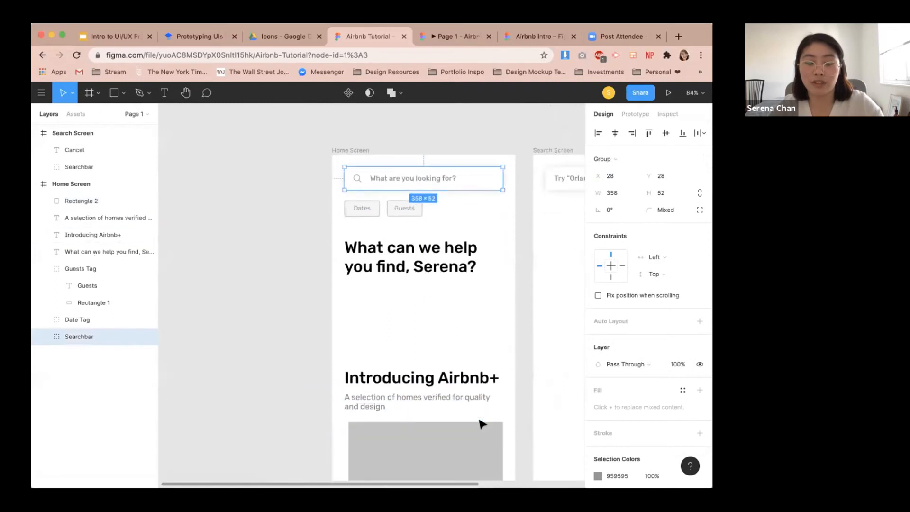
click(479, 462)
click(621, 176)
text(258)
key(Return)
click(614, 175)
text(35)
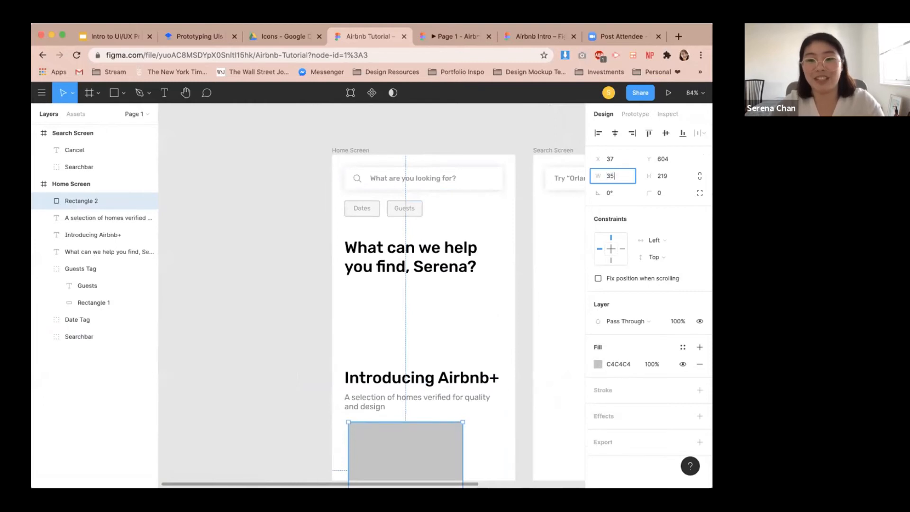
text(8)
key(Return)
text(200)
key(Return)
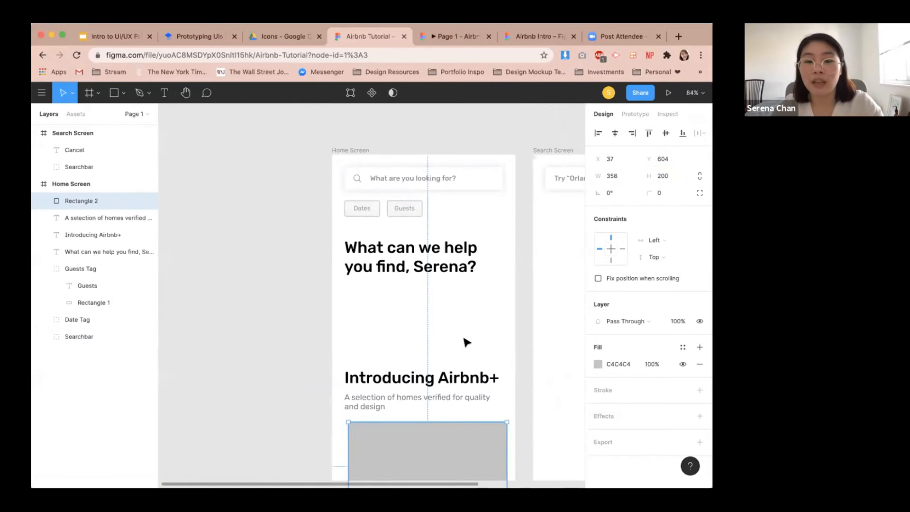
Round the rectangle's corners to 4 and centre it horizontally within the Home Screen frame.
scroll(465, 341, down, 3)
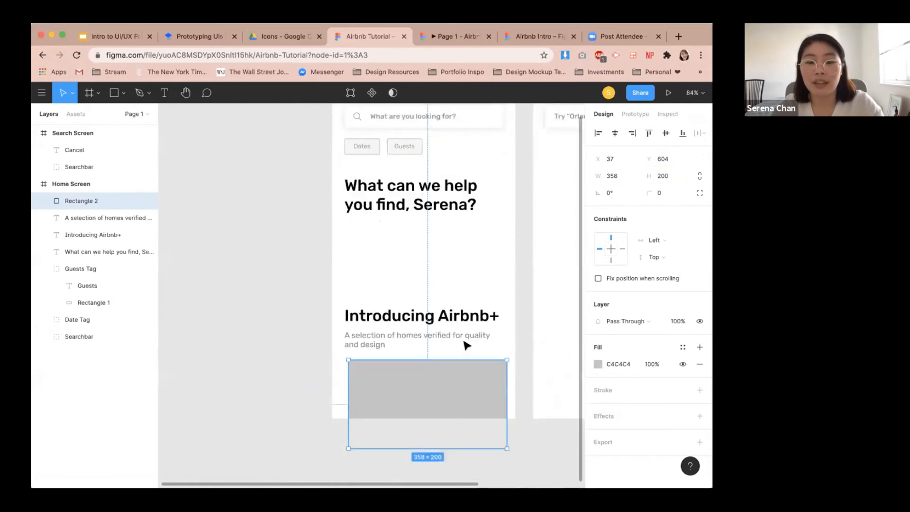
click(666, 194)
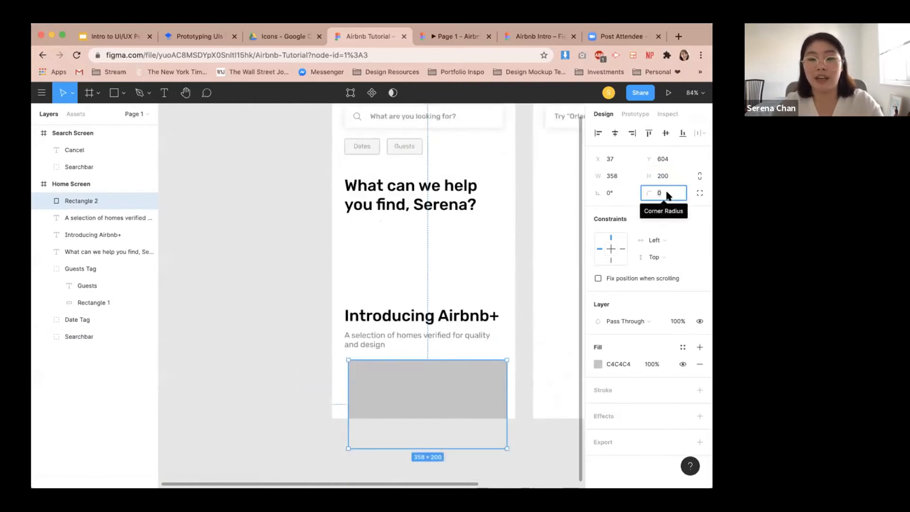
text(4)
key(Return)
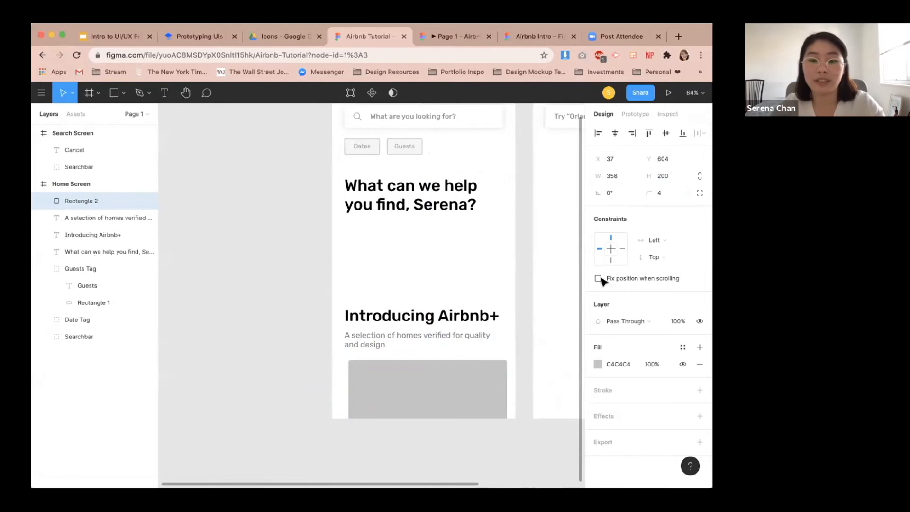
click(615, 133)
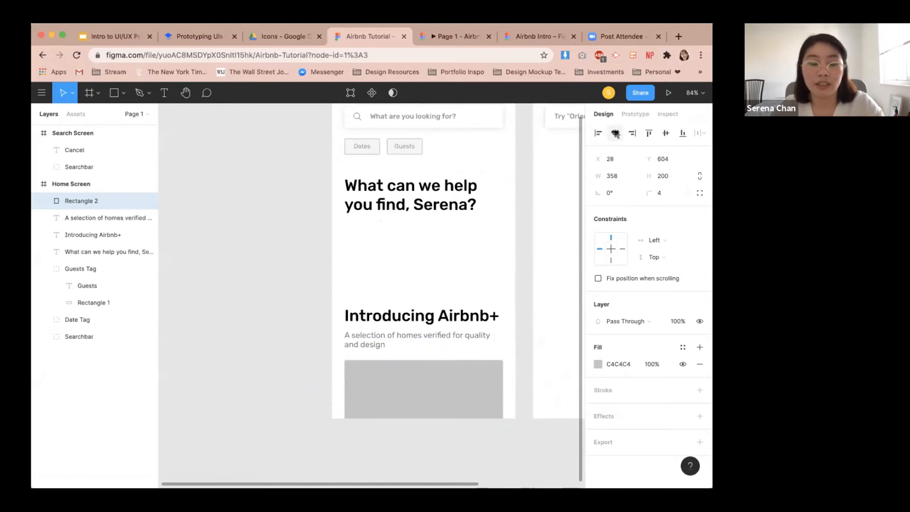
Check the vertical gap between the subtitle and the rectangle, then reselect the rectangle.
click(400, 339)
key(alt)
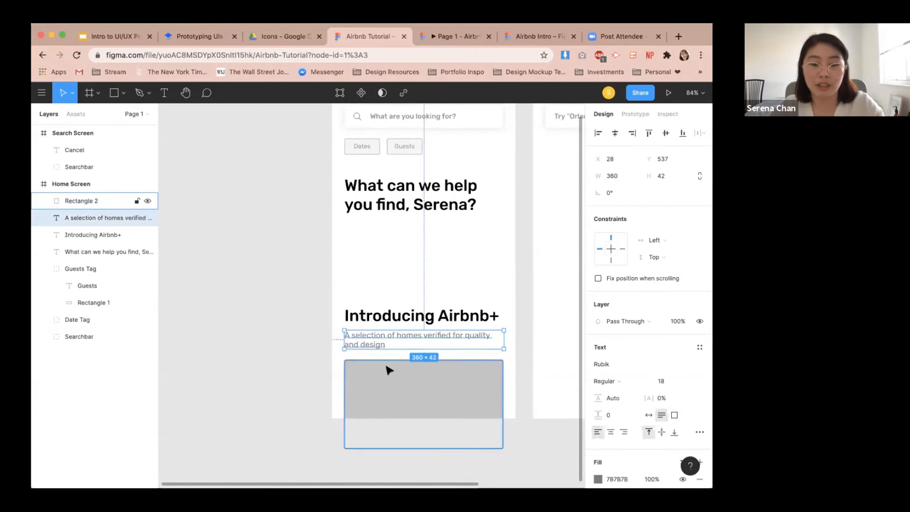
click(389, 369)
key(alt)
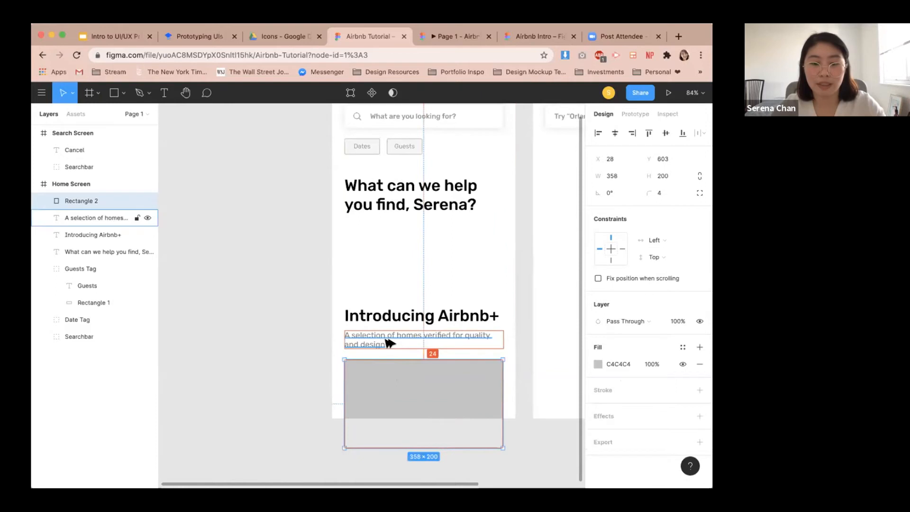
click(521, 356)
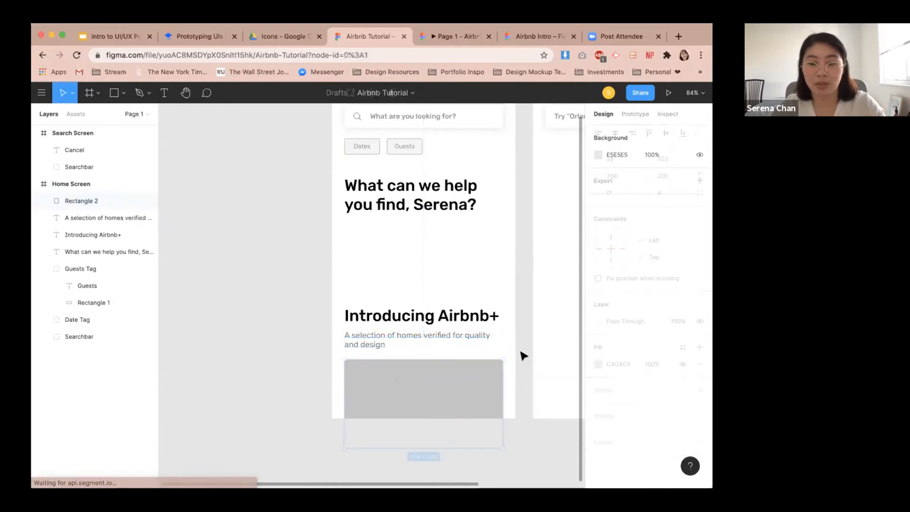
click(470, 390)
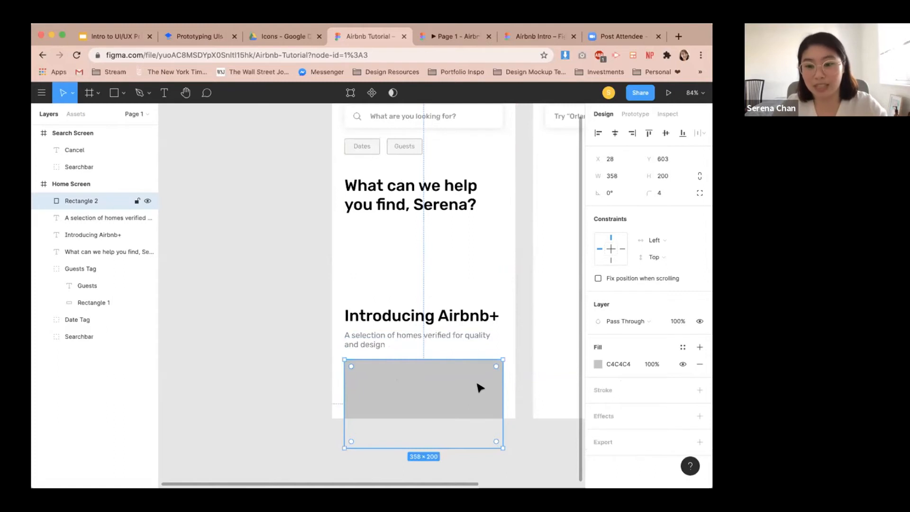
Add a drop shadow to the rectangle with X 0, Y 0 and blur 16.
click(697, 416)
click(599, 434)
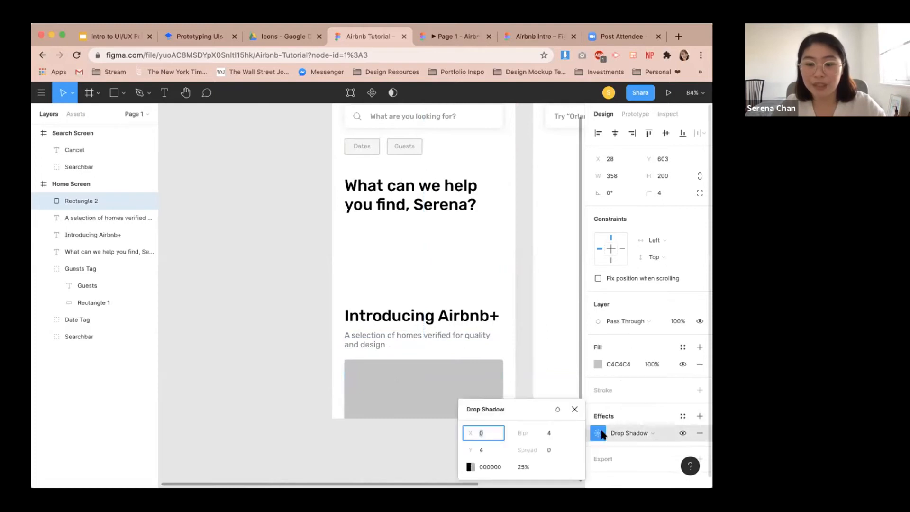
click(492, 451)
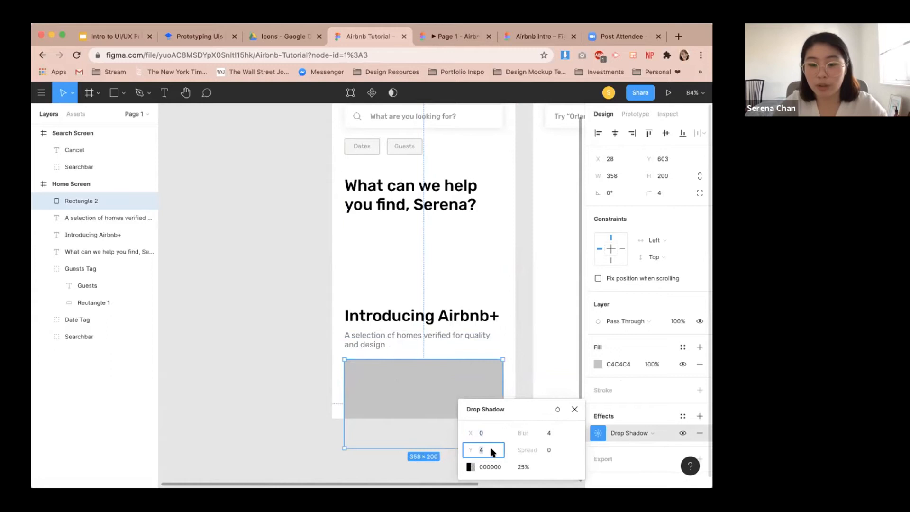
key(Return)
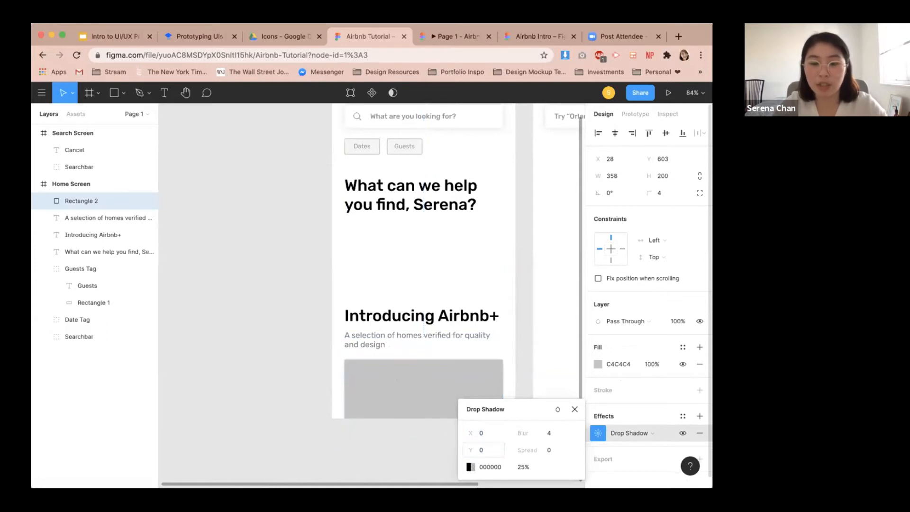
click(551, 433)
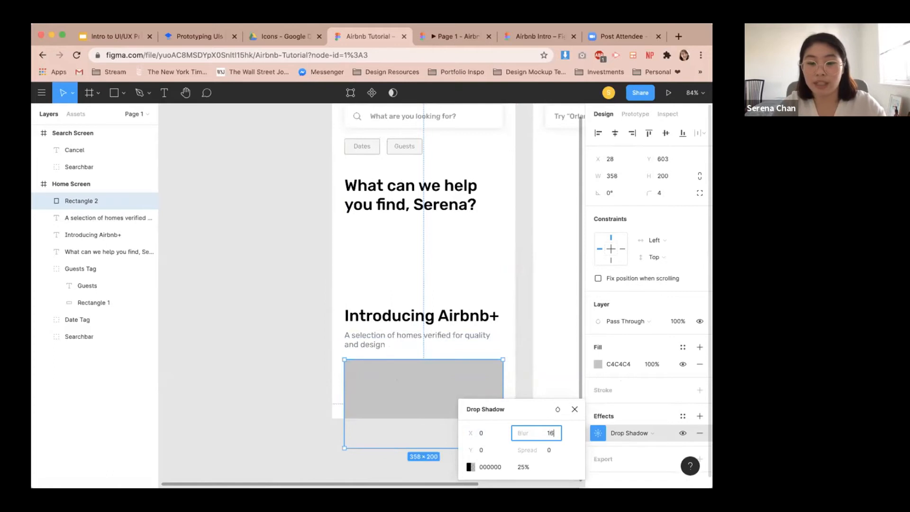
text(16)
key(Return)
click(521, 466)
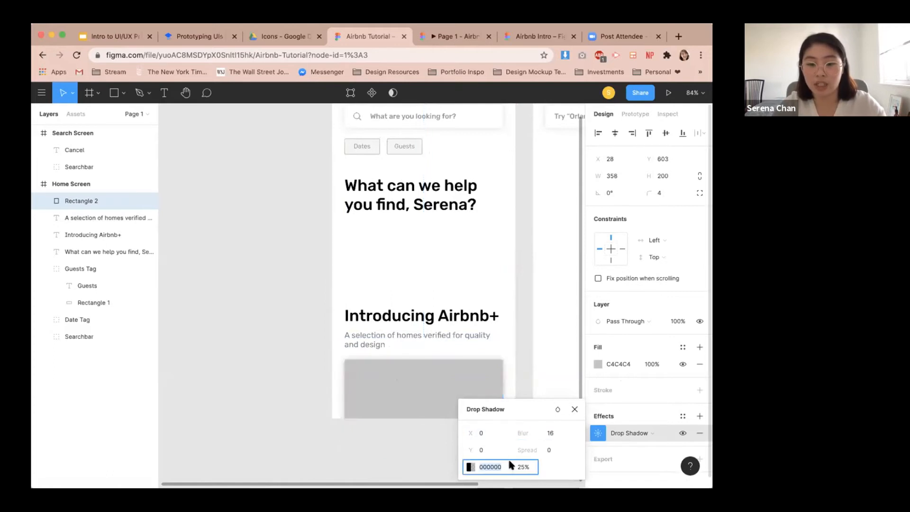
key(Return)
click(575, 409)
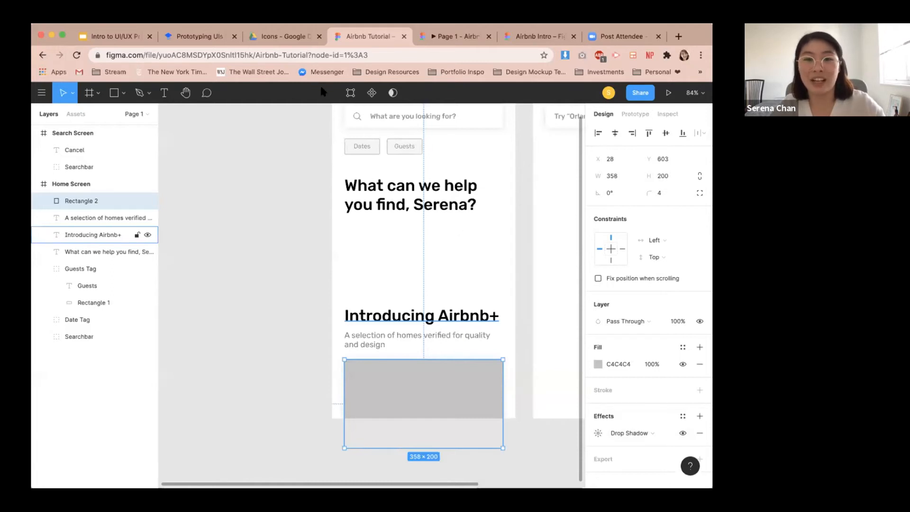
Rename the rectangle layer to 'Airbnb+ Image'.
scroll(283, 266, down, 2)
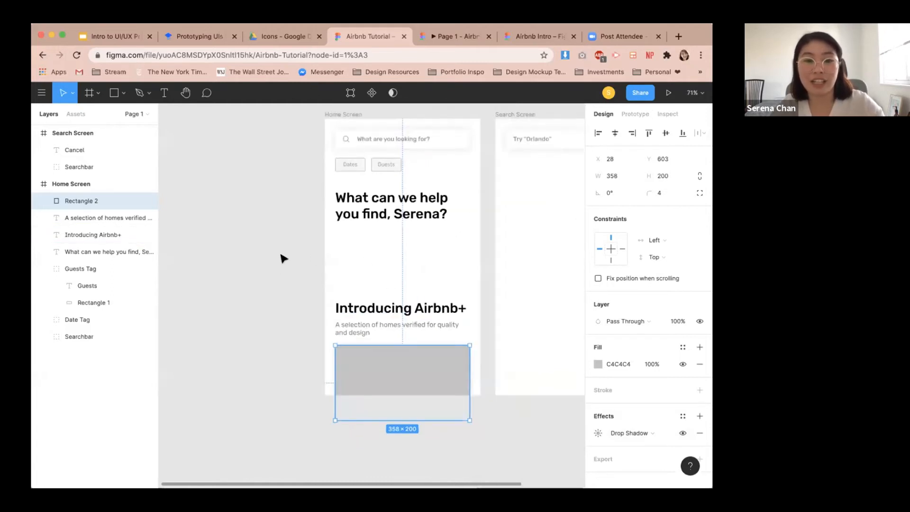
click(283, 268)
click(376, 377)
scroll(309, 320, up, 1)
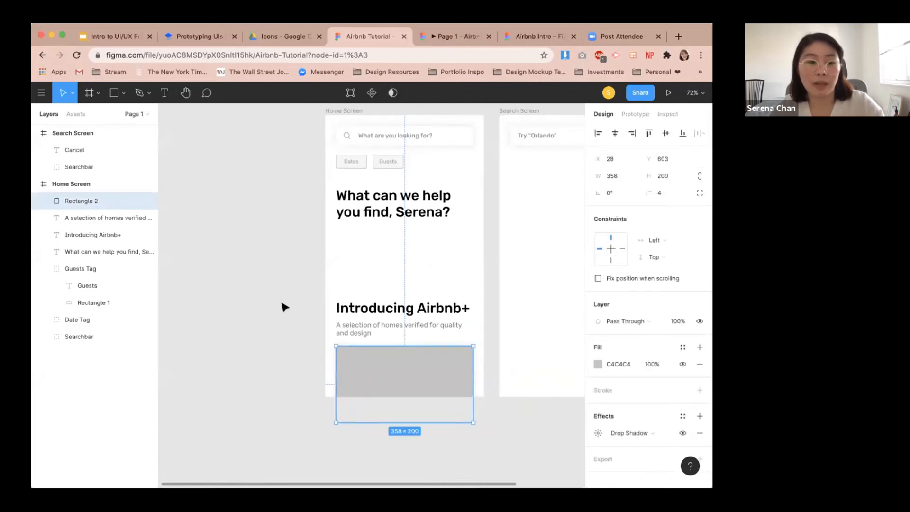
double_click(88, 201)
text(Airbnb+ Image)
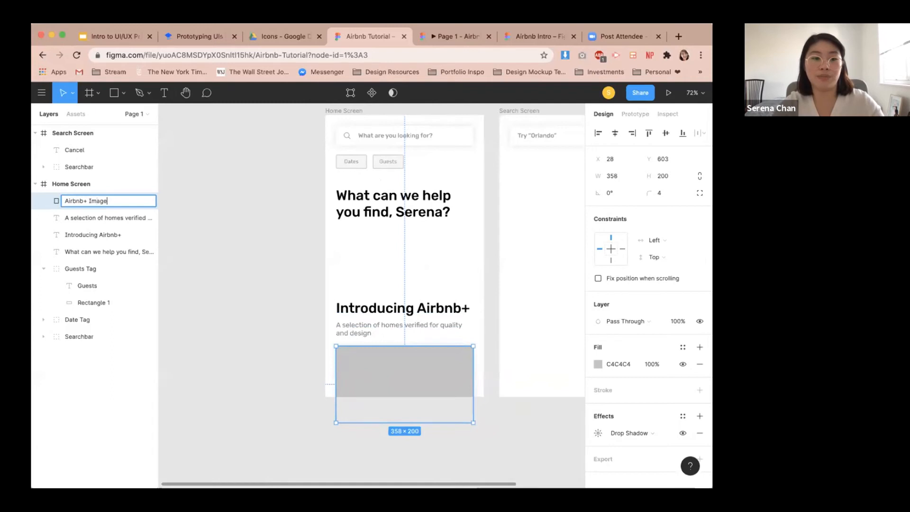
key(Return)
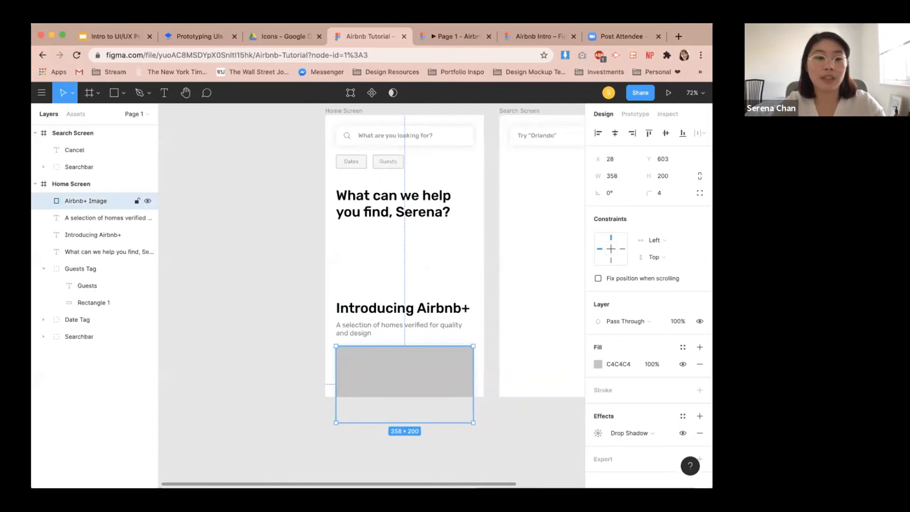
Compare the design with the card layout shown in the tutorial document.
click(284, 335)
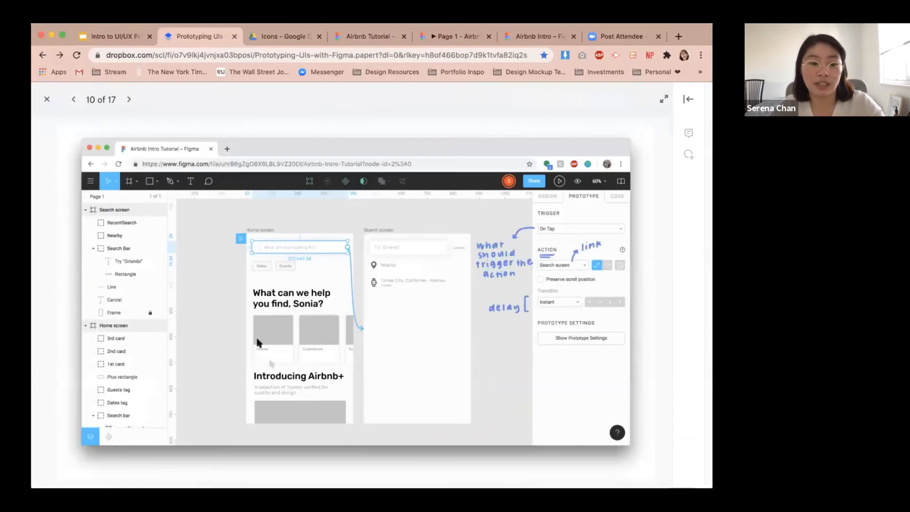
click(374, 38)
scroll(357, 300, up, 3)
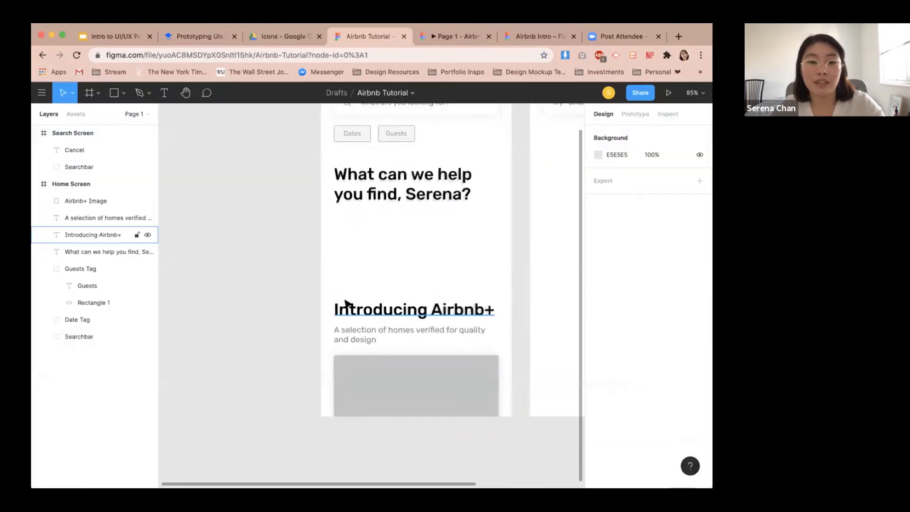
Draw a rectangle below the heading and set its size to 152 × 184.
key(r)
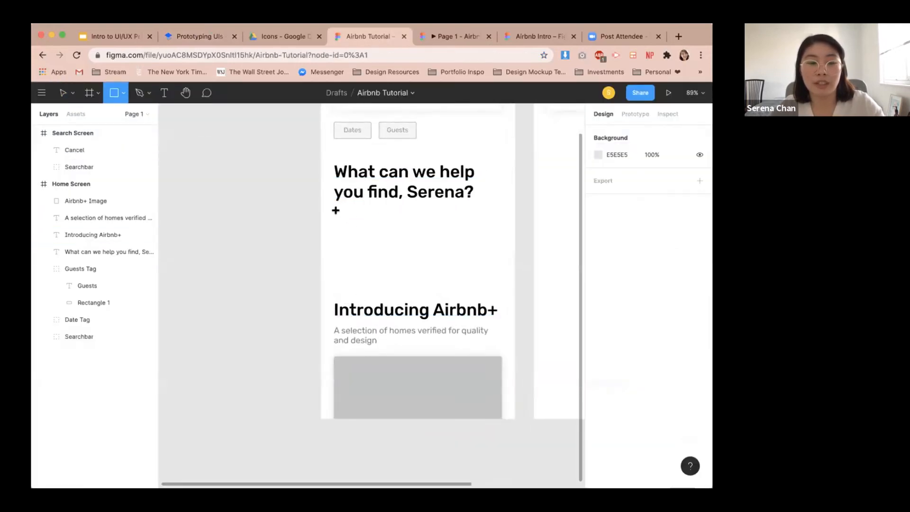
mouse_move(335, 210)
mouse_down()
mouse_move(374, 283)
mouse_move(398, 294)
mouse_up()
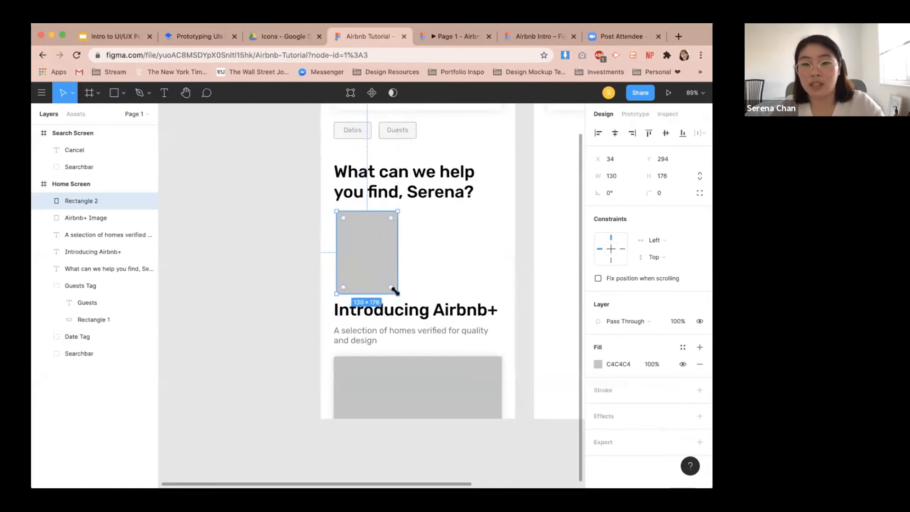
double_click(620, 173)
text(152)
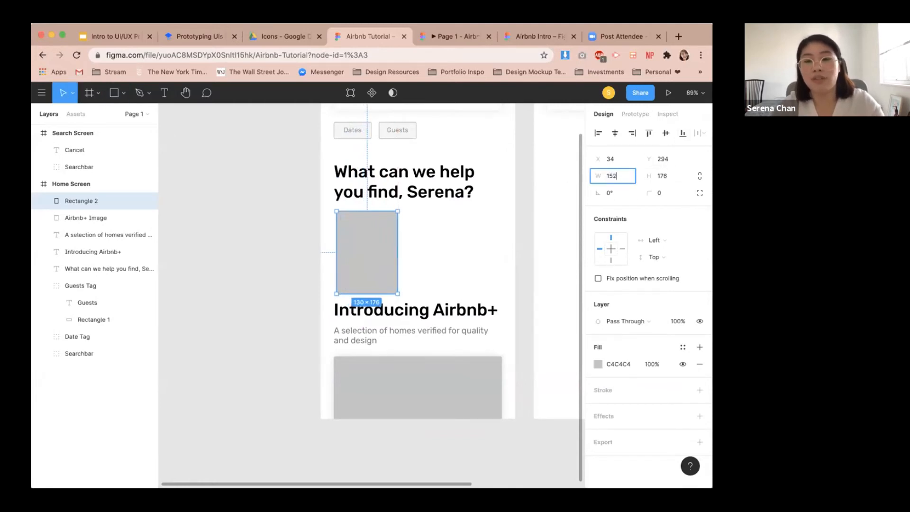
key(Return)
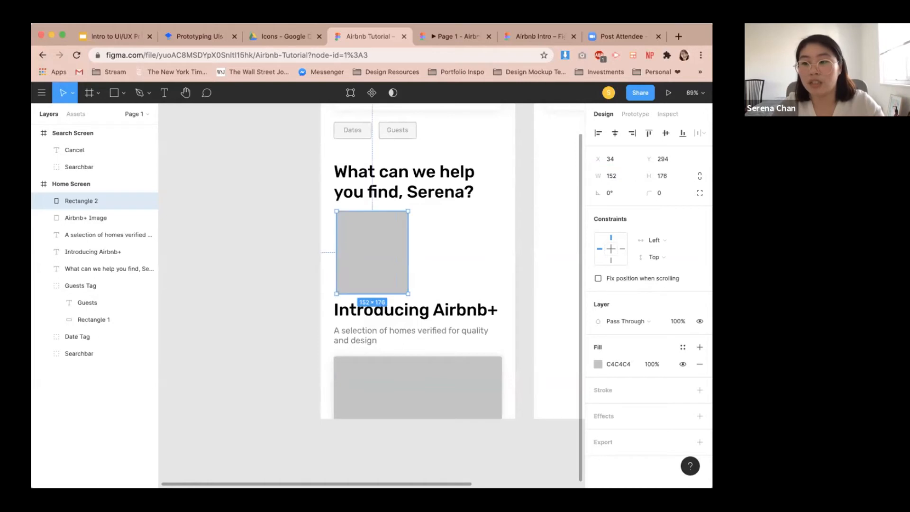
click(667, 176)
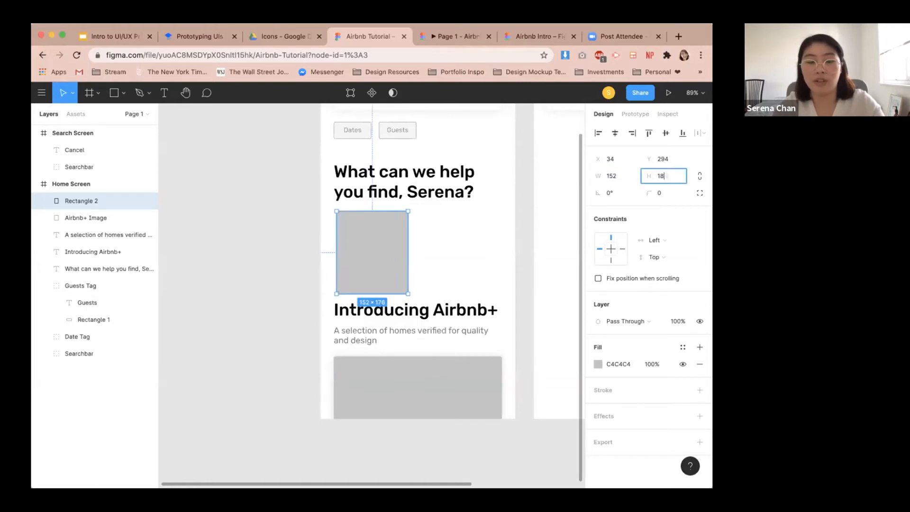
text(184)
key(Return)
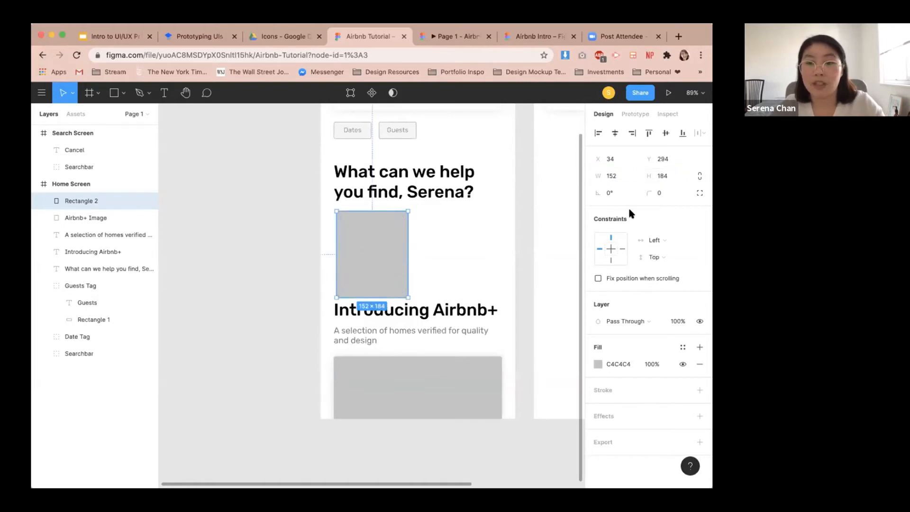
Round the rectangle's corners to 4 and move it to X 28, Y 286.
click(665, 194)
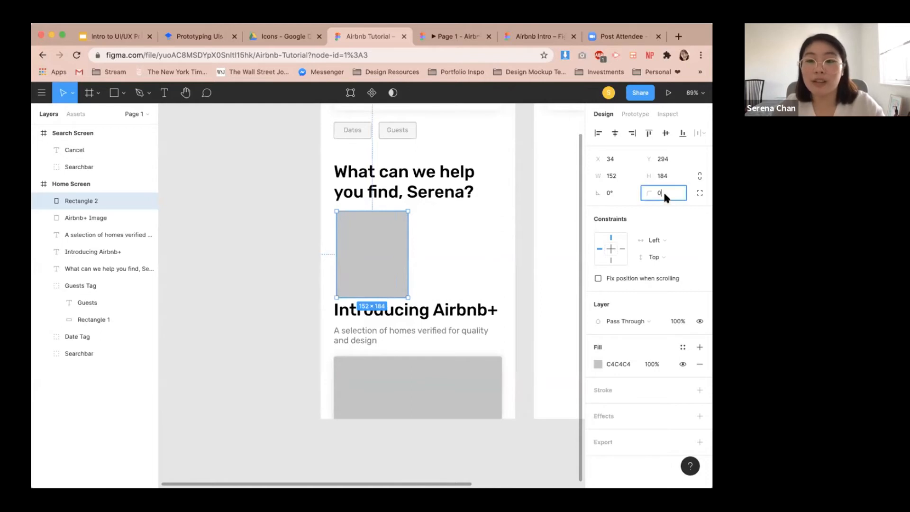
text(4)
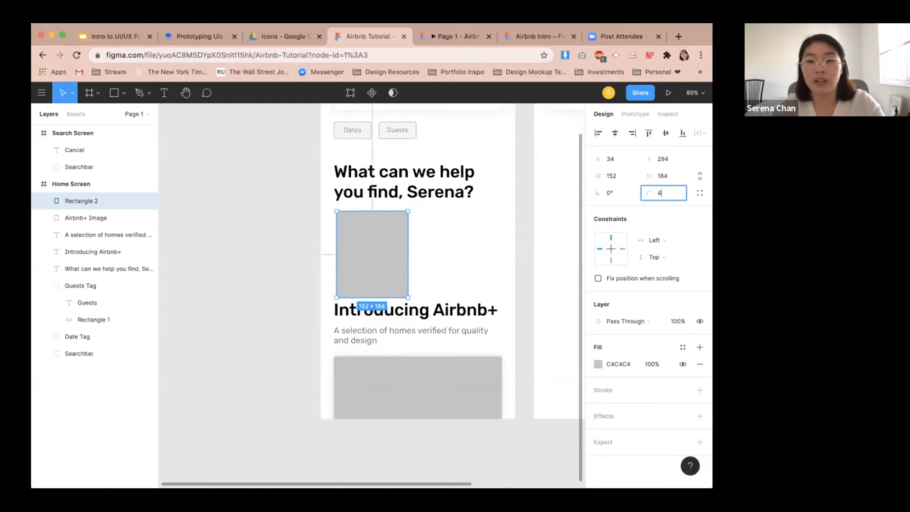
key(Return)
click(425, 236)
drag(392, 260, 387, 245)
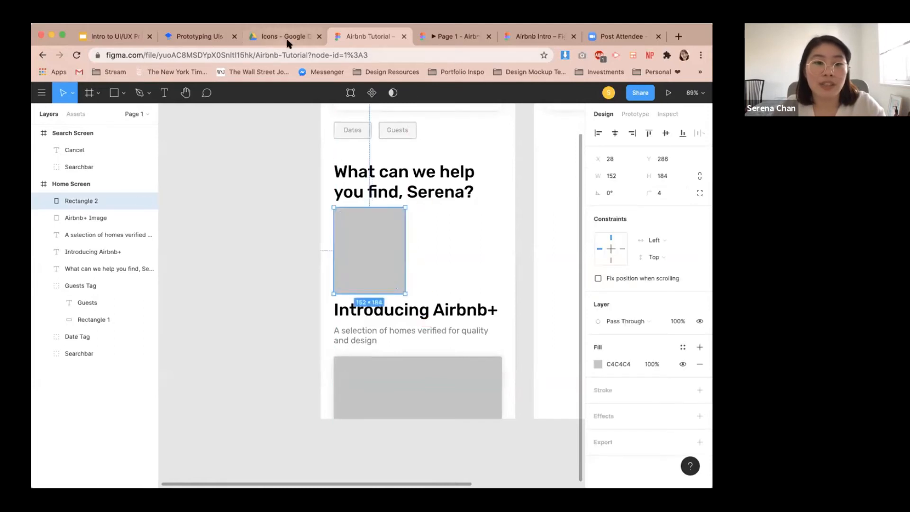
Check the card reference in the tutorial document again.
click(284, 36)
click(202, 38)
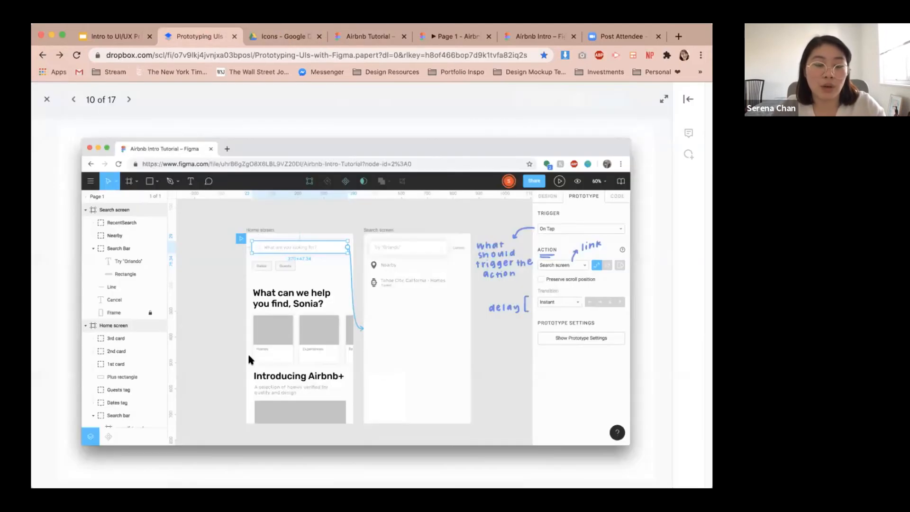
click(353, 38)
Draw a second rectangle over the card's lower part and set its size to 152 × 70.
click(451, 270)
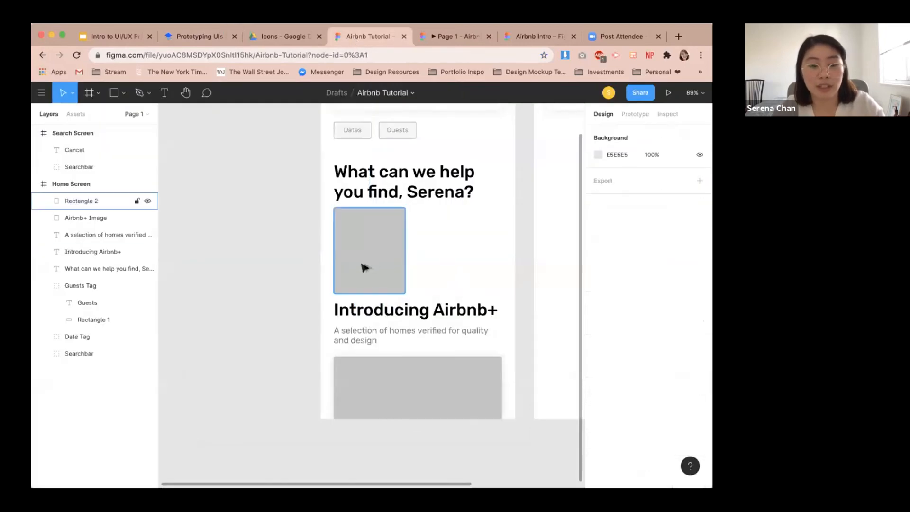
key(r)
drag(335, 260, 412, 294)
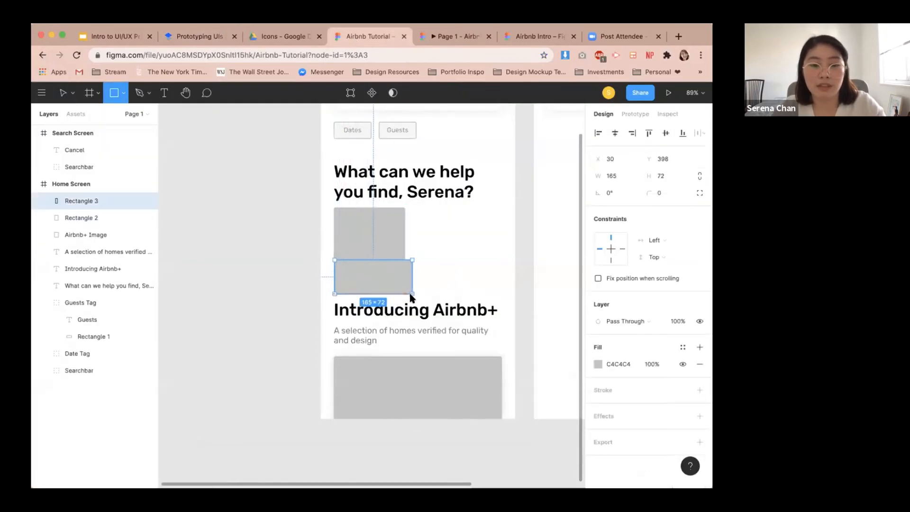
click(615, 176)
text(1)
key(Return)
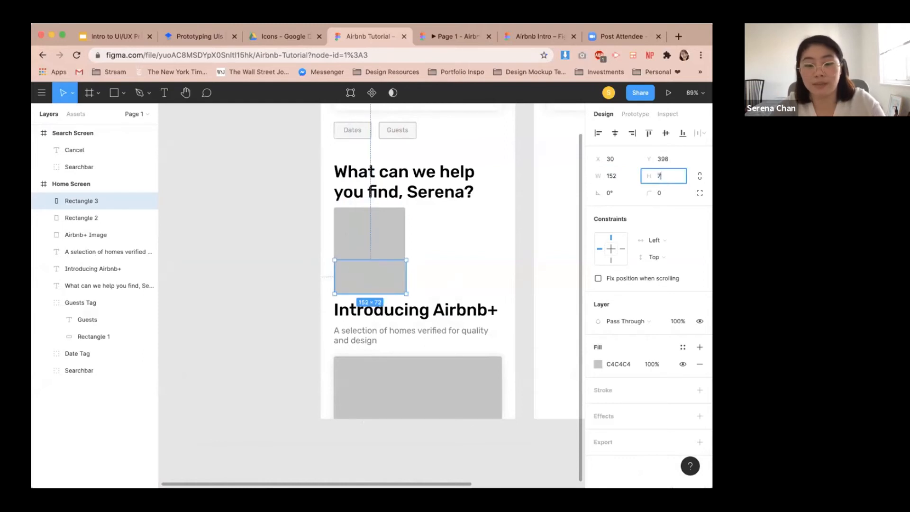
text(70)
key(Return)
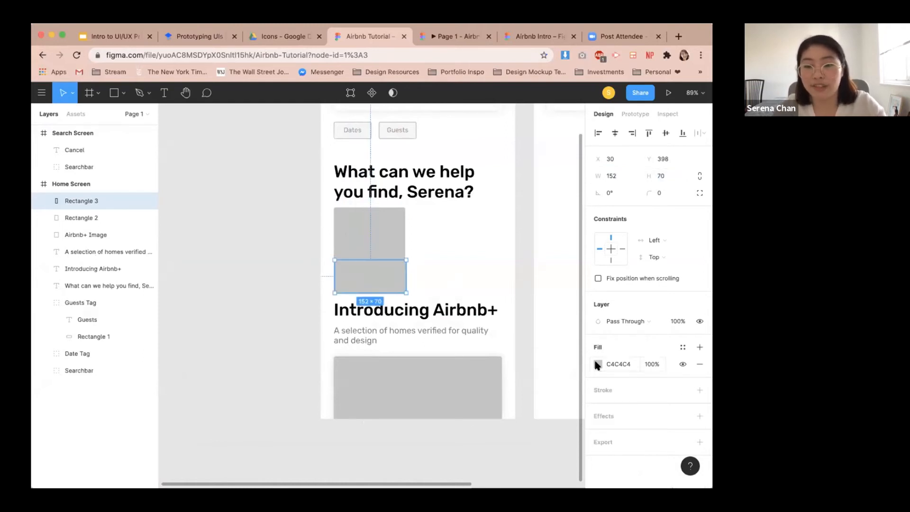
Fill the second rectangle white (FFFFFF) and align it to the bottom edge of the first rectangle.
click(597, 364)
drag(512, 301, 454, 229)
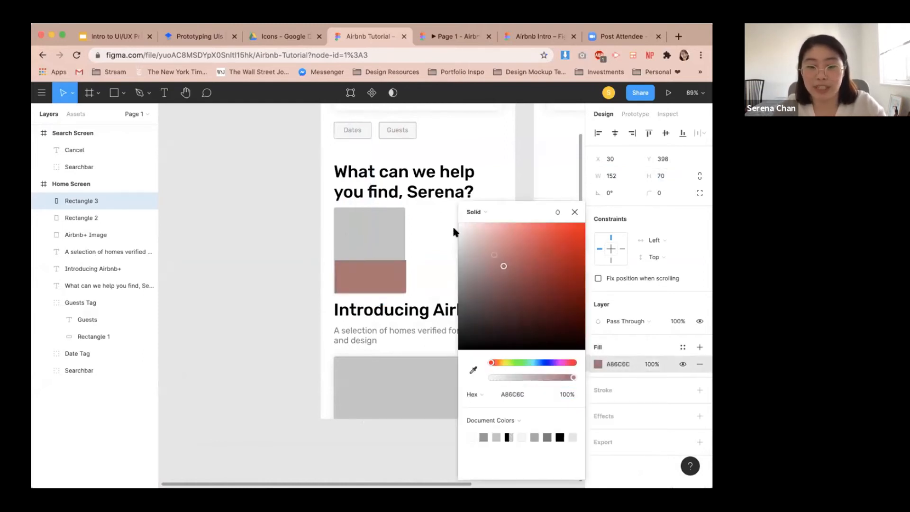
click(417, 258)
click(386, 286)
shift+click(380, 256)
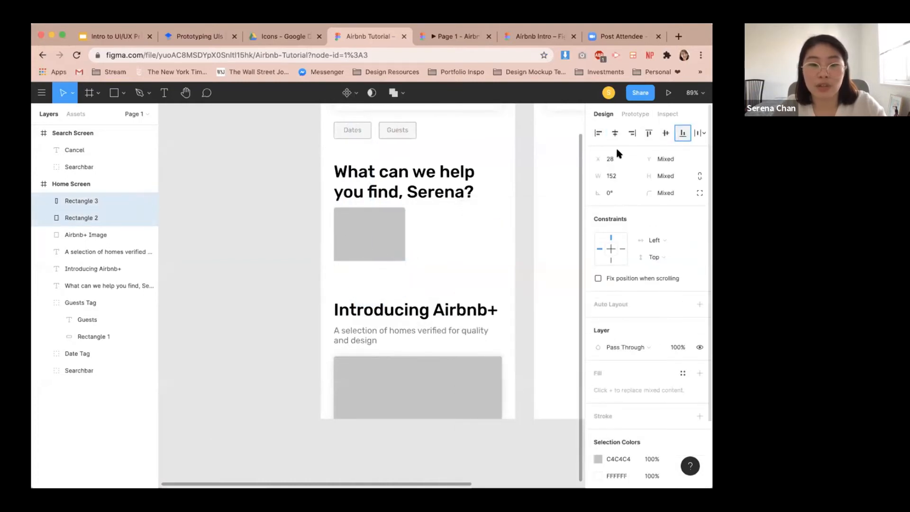
click(465, 262)
Set the white rectangle's individual corner radii to 0, 0, 4, 4 so only the bottom corners are rounded.
click(385, 278)
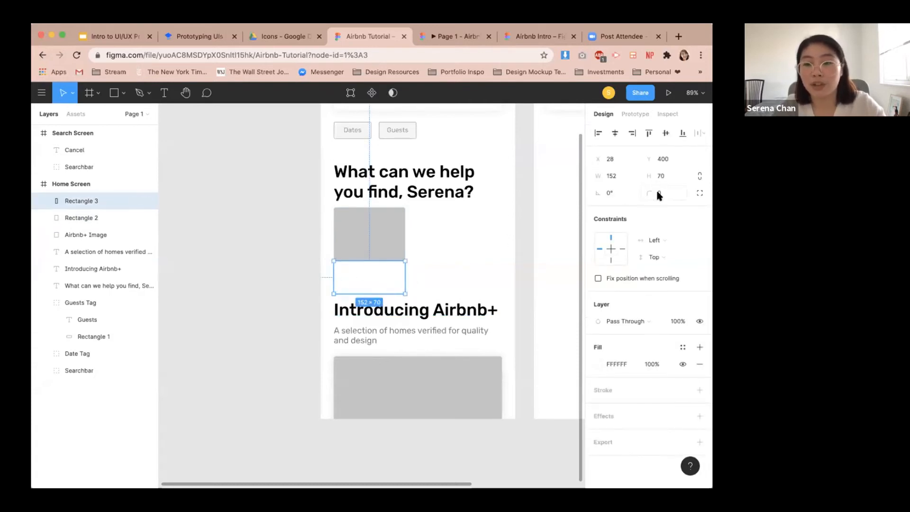
click(695, 193)
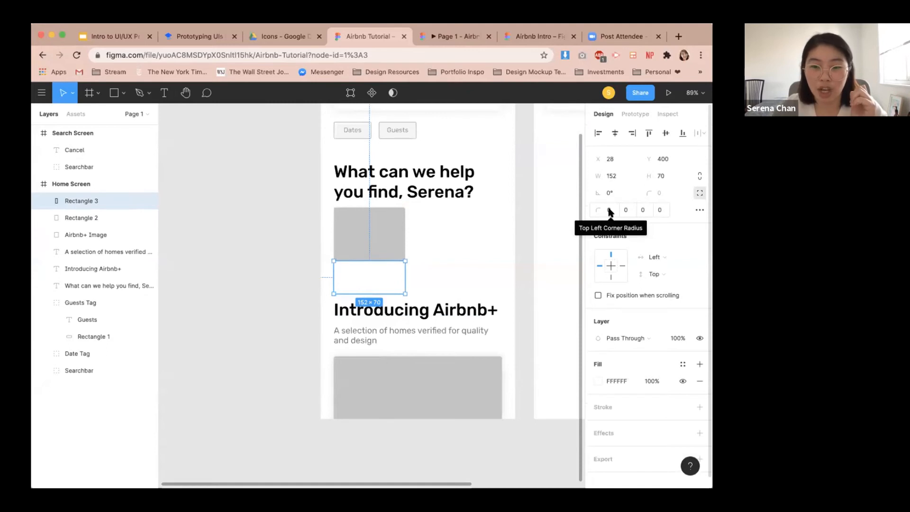
click(645, 211)
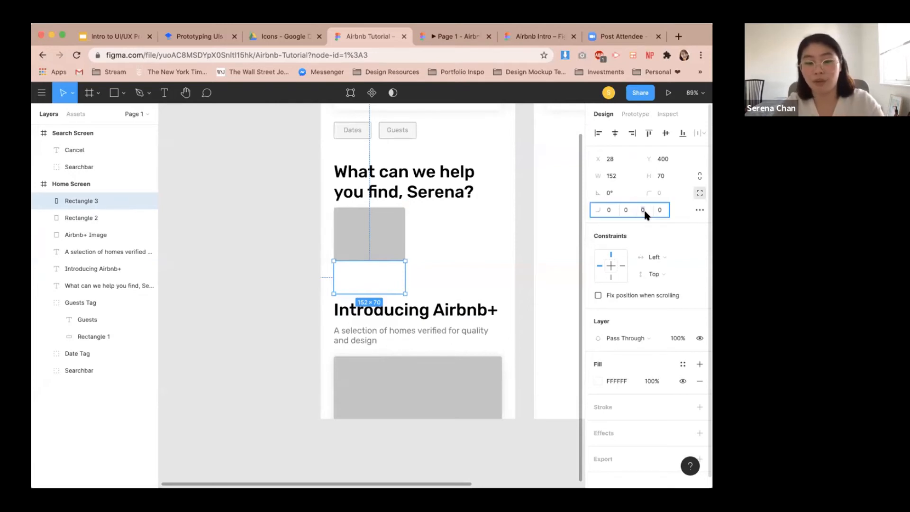
click(661, 211)
key(Return)
click(444, 275)
click(368, 277)
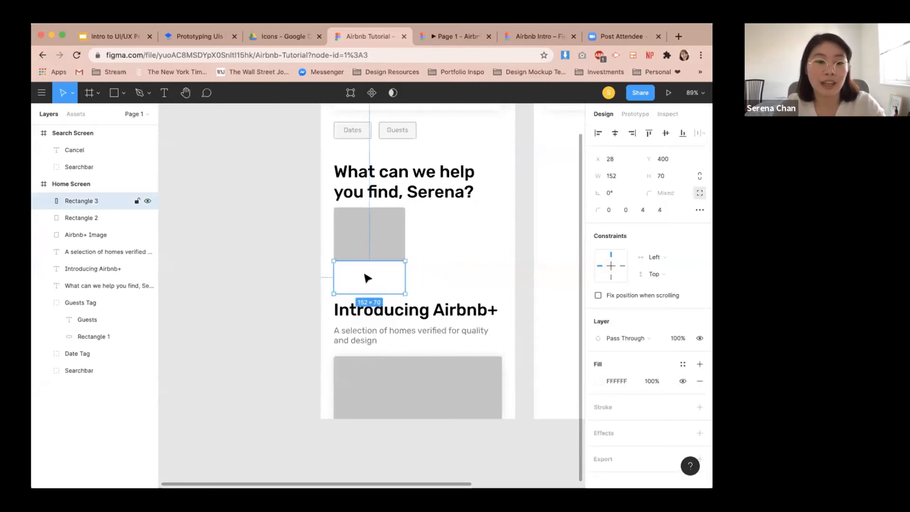
click(442, 268)
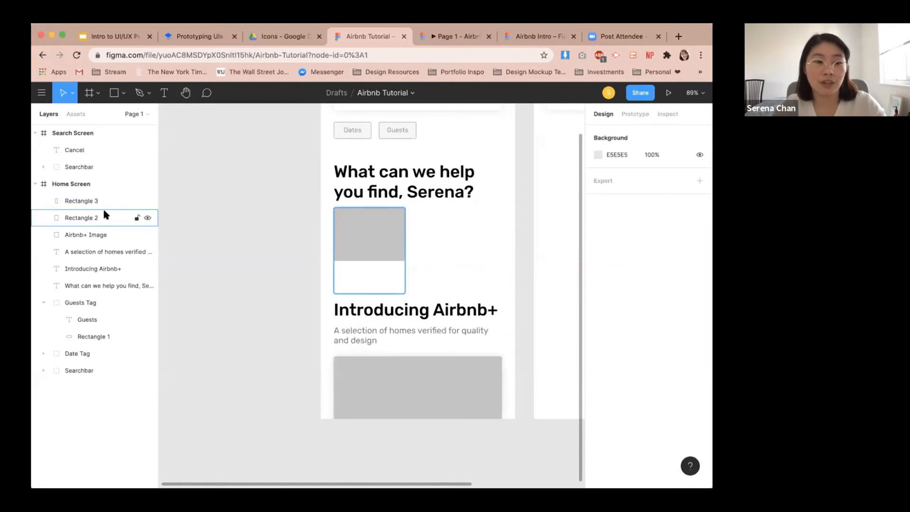
Rename the grey card rectangle layer to 'Background Rectangle'.
click(368, 231)
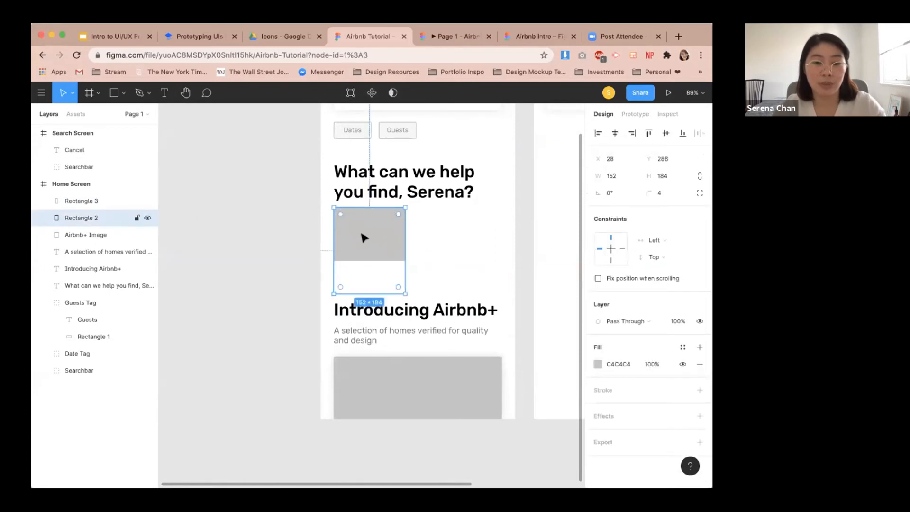
double_click(103, 215)
text(Background Rec)
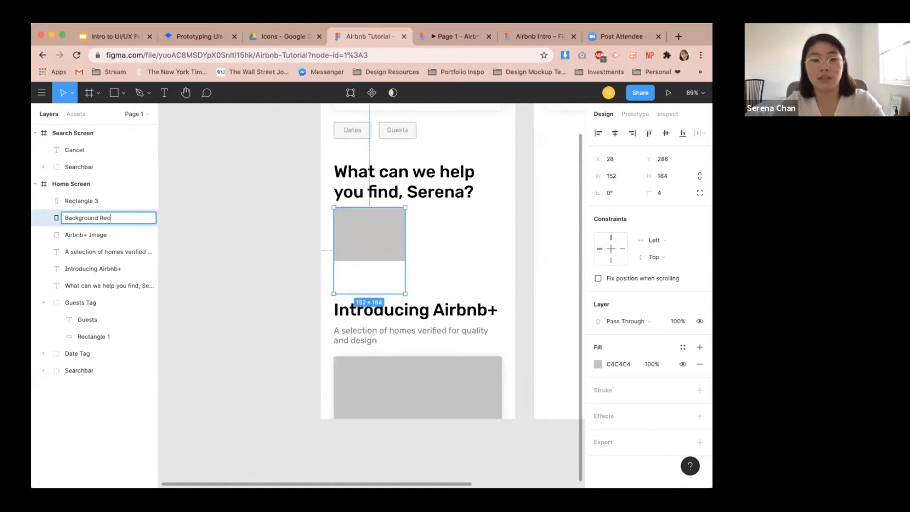
text(tangle)
key(Return)
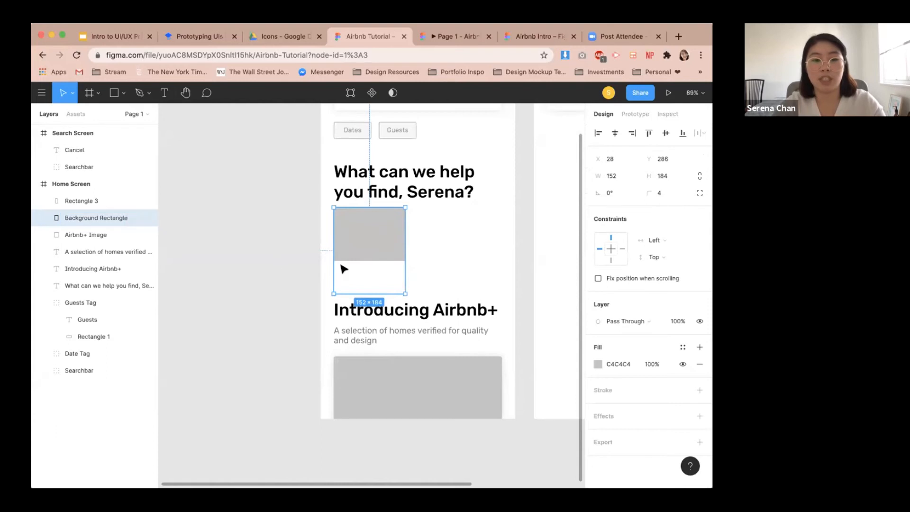
Rename the white rectangle layer to 'Text Rectangle'.
click(363, 270)
key(super+r)
text(Tex)
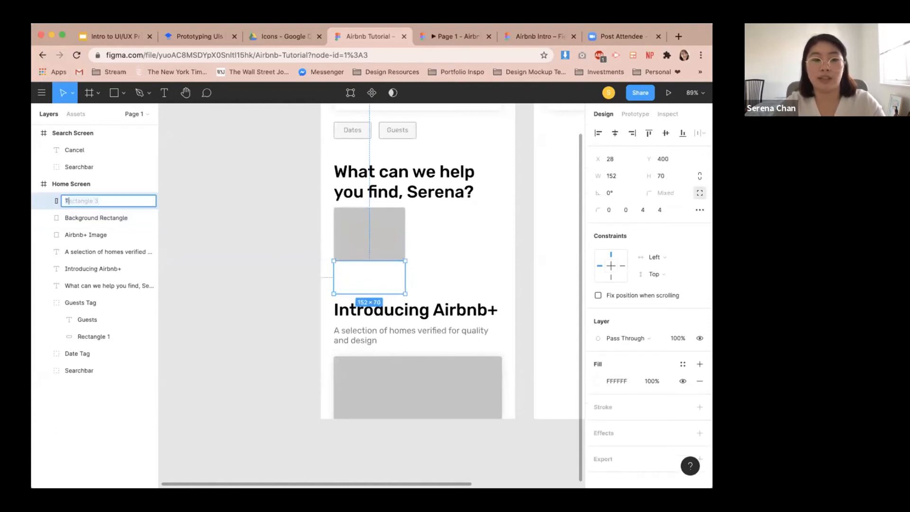
text(t Rectangle)
key(Return)
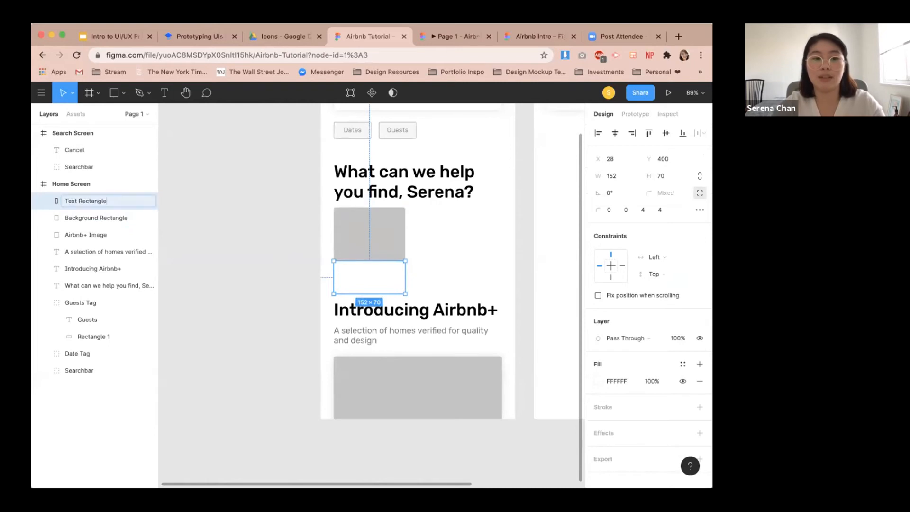
Add a drop shadow to the background rectangle with X 0, Y 0, blur 16 and 15% opacity.
click(463, 252)
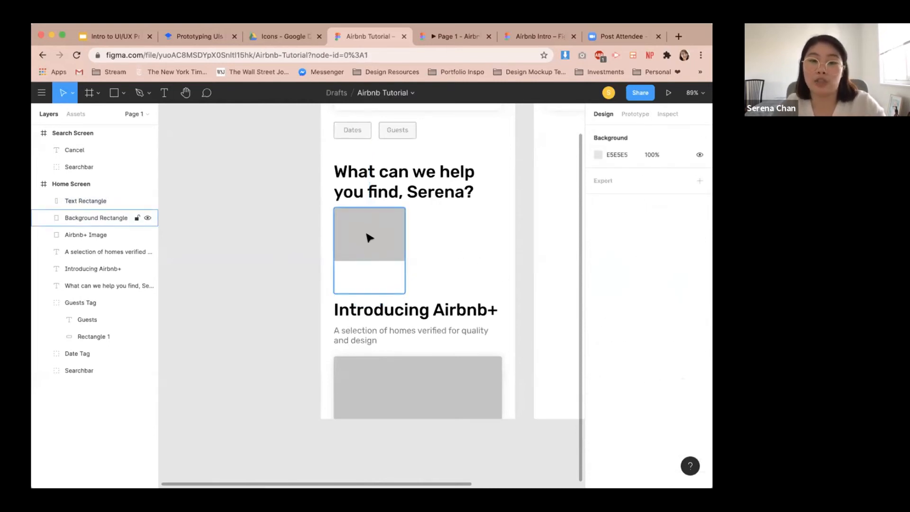
click(367, 236)
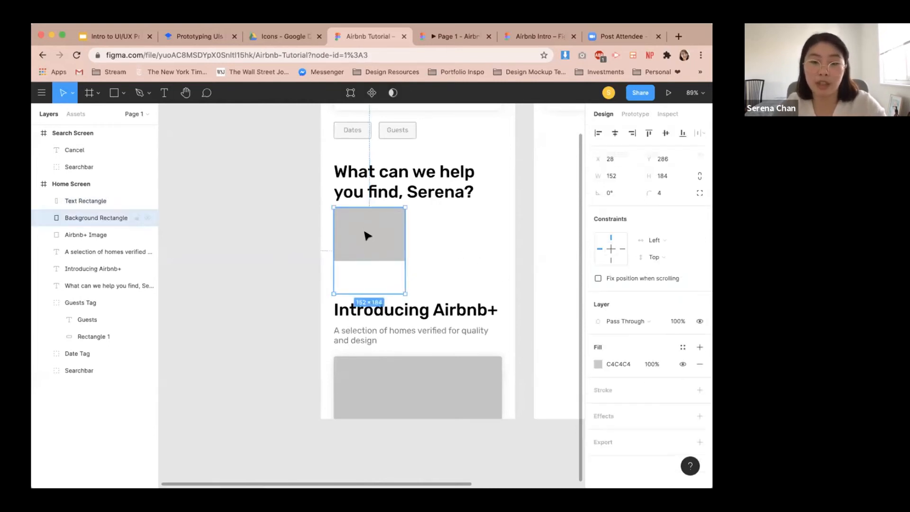
click(699, 416)
click(597, 433)
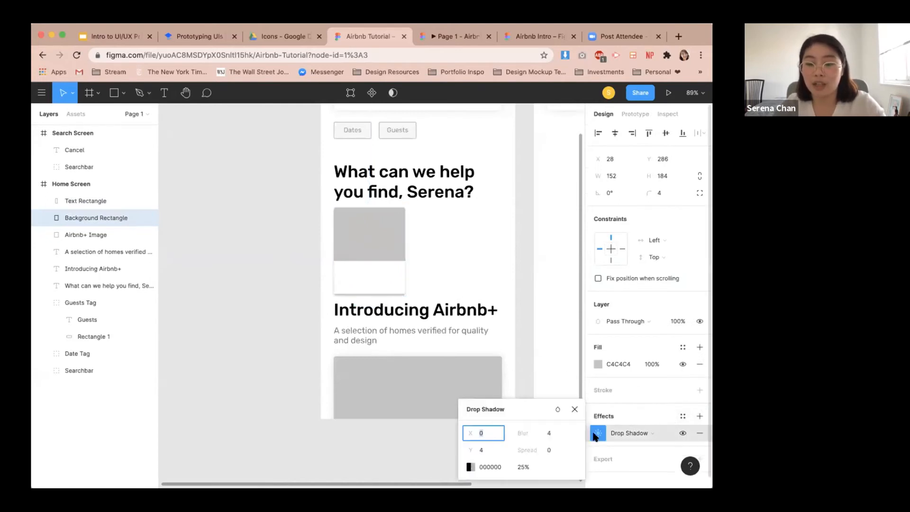
click(495, 451)
text(0)
key(Return)
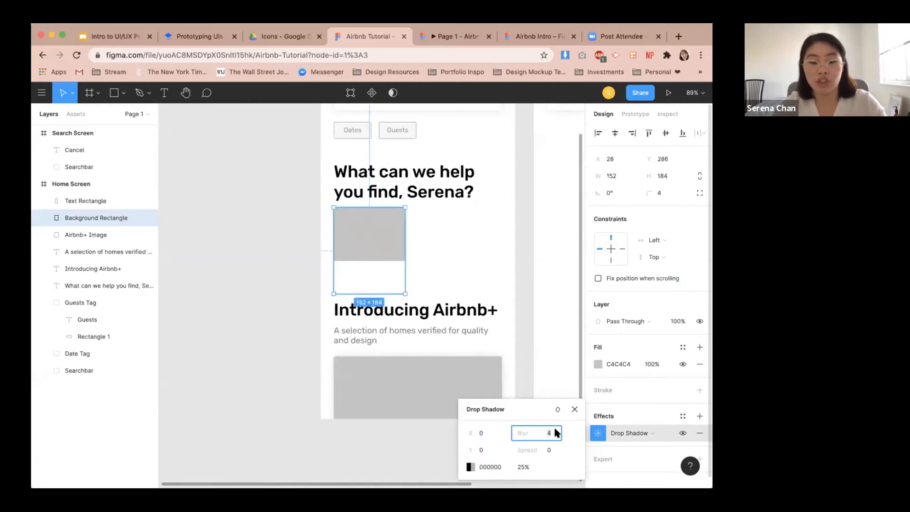
key(Return)
click(518, 466)
text(15)
key(Return)
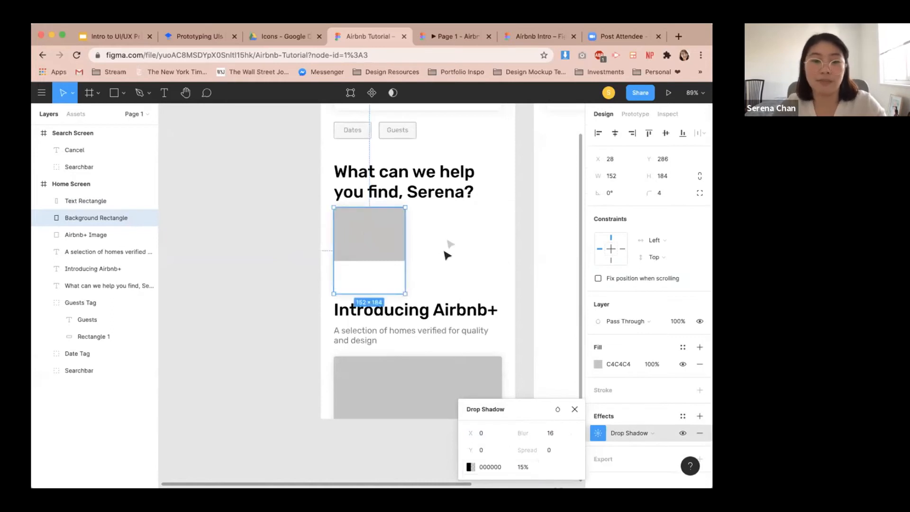
click(450, 244)
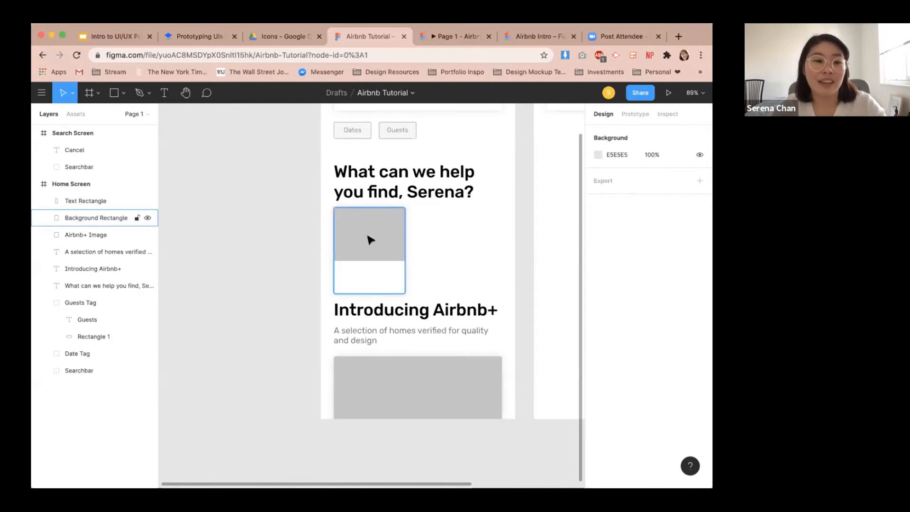
Add a "Home" text label inside the white rectangle of the card.
key(t)
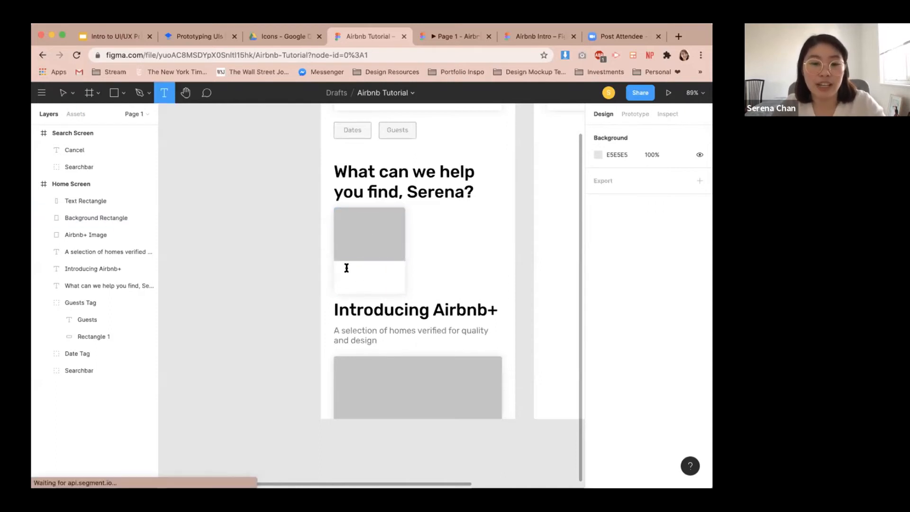
click(346, 267)
text(Home)
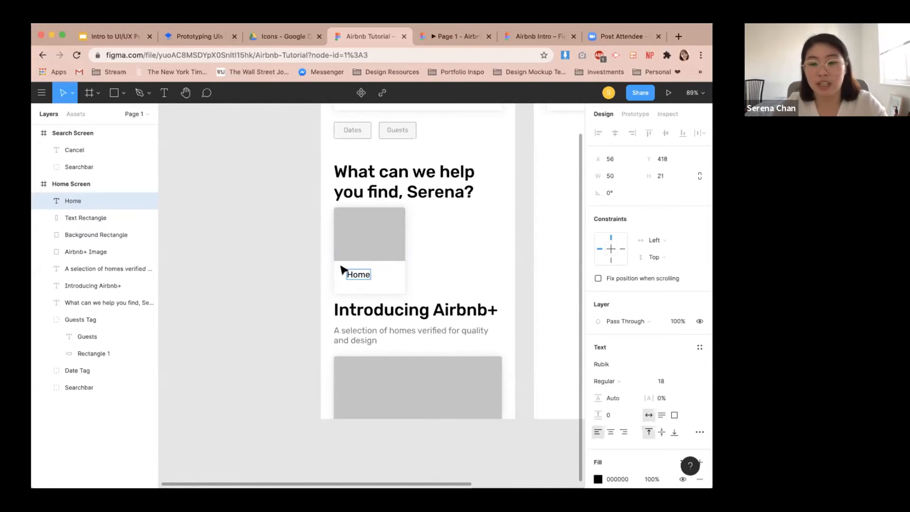
Set the Home label's font size to 16 and its fill to the grey document colour 7B7B7B.
key(super+a)
click(668, 380)
text(16)
key(Return)
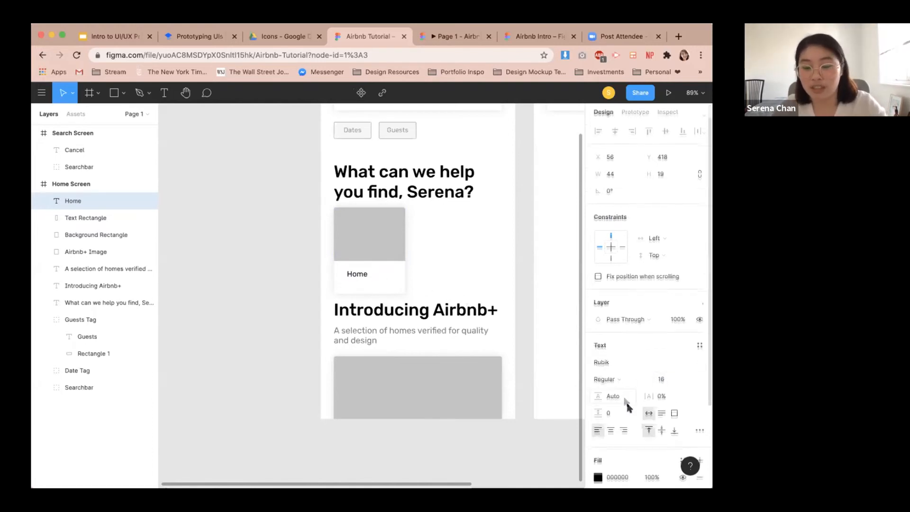
scroll(621, 427, down, 1)
click(599, 464)
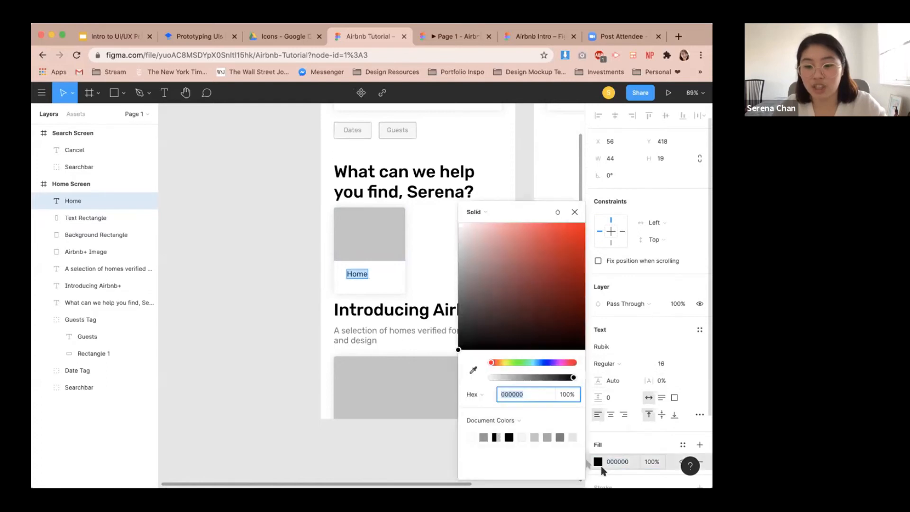
click(559, 436)
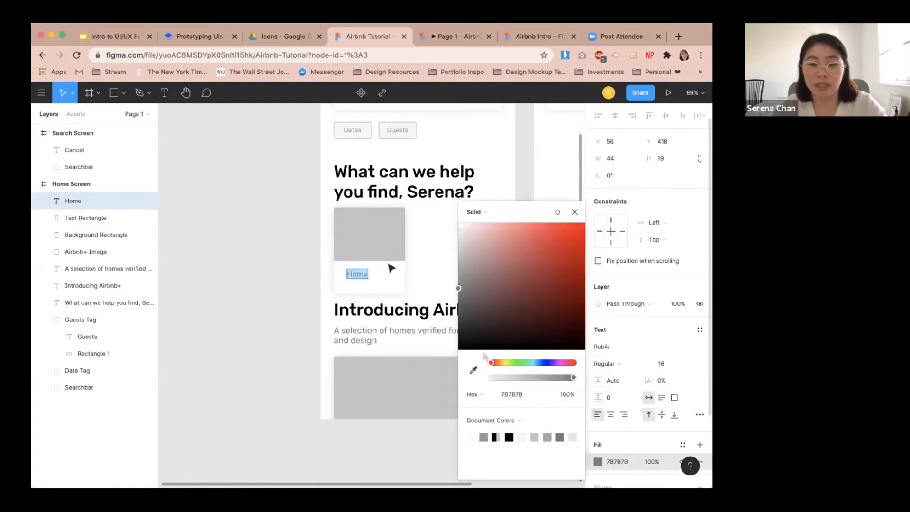
Nudge the Home label up and left to X 48, Y 412 inside the white rectangle.
scroll(321, 279, up, 2)
click(299, 289)
scroll(315, 289, up, 2)
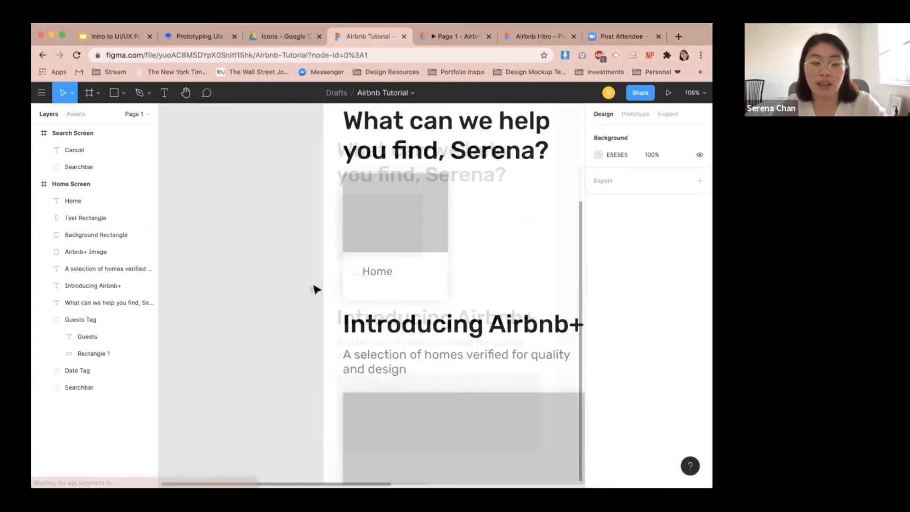
click(374, 271)
key(alt)
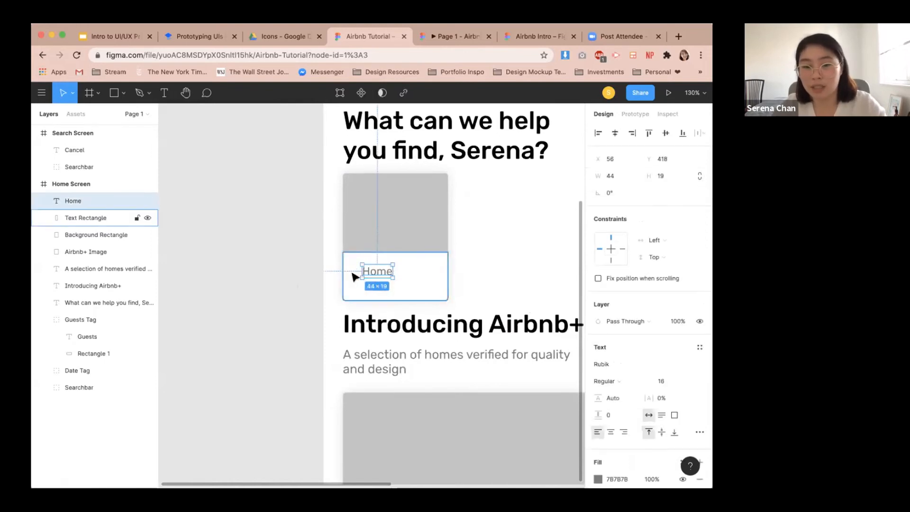
key(Up)
key(Up)
key(Up)
key(Up)
key(Up)
key(Up)
key(Left)
key(Left)
key(Left)
key(Left)
key(Left)
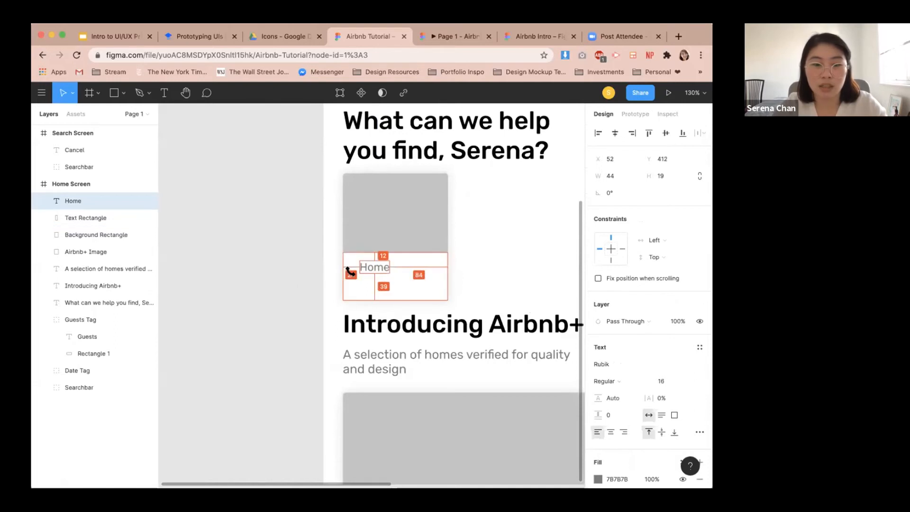
key(shift+Left)
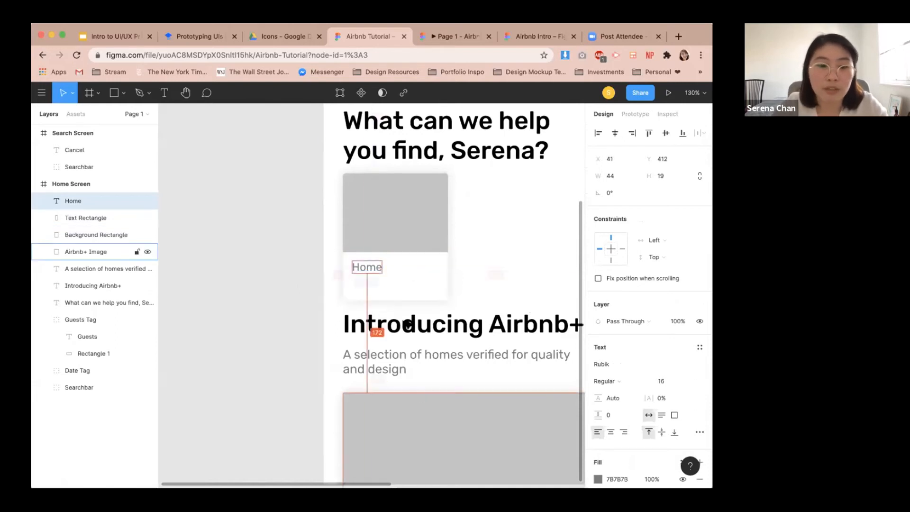
key(alt)
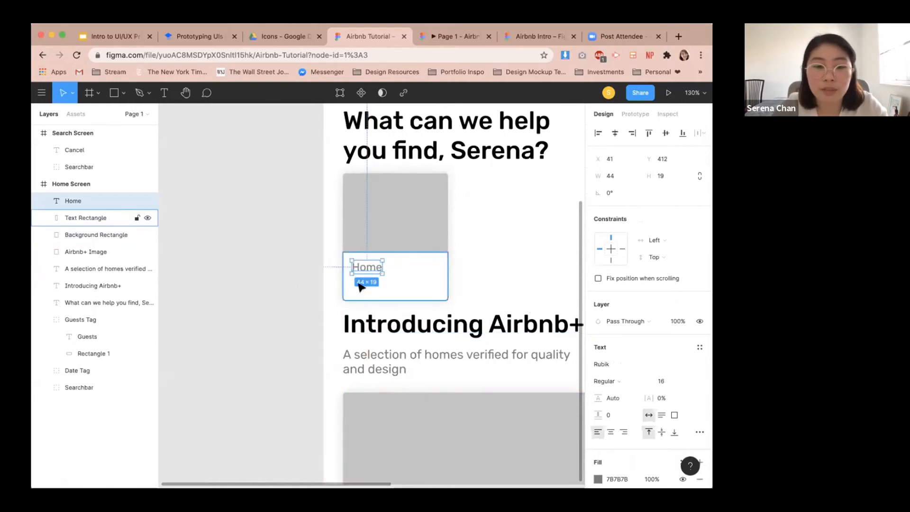
key(Right)
key(Right)
key(Right)
key(alt)
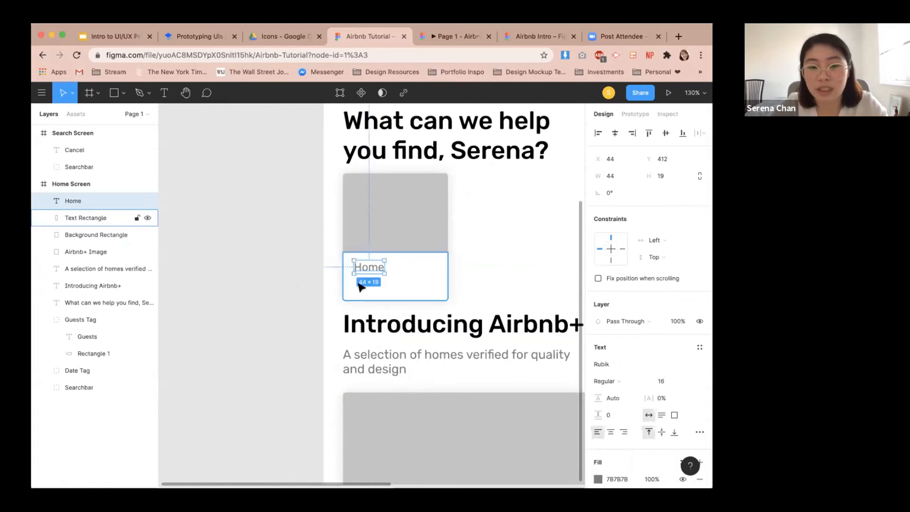
key(alt)
key(Right)
key(Right)
key(Right)
key(Right)
key(alt)
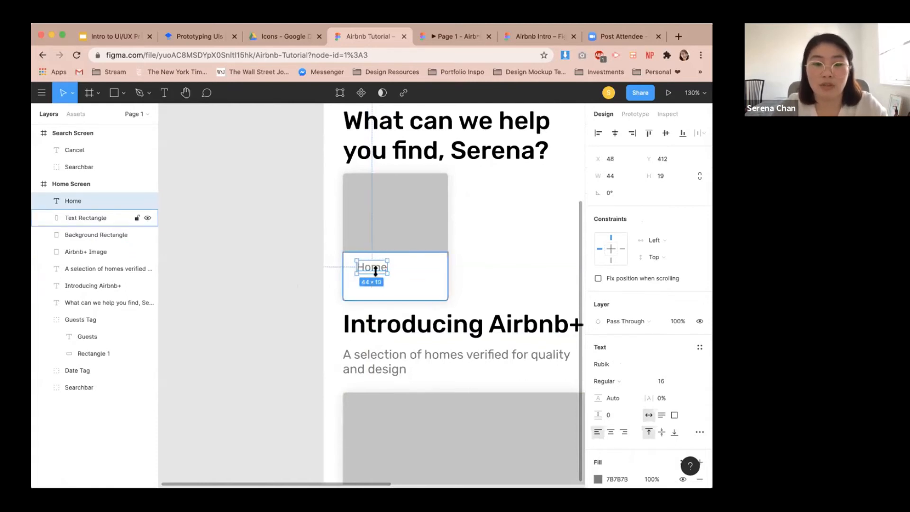
click(495, 267)
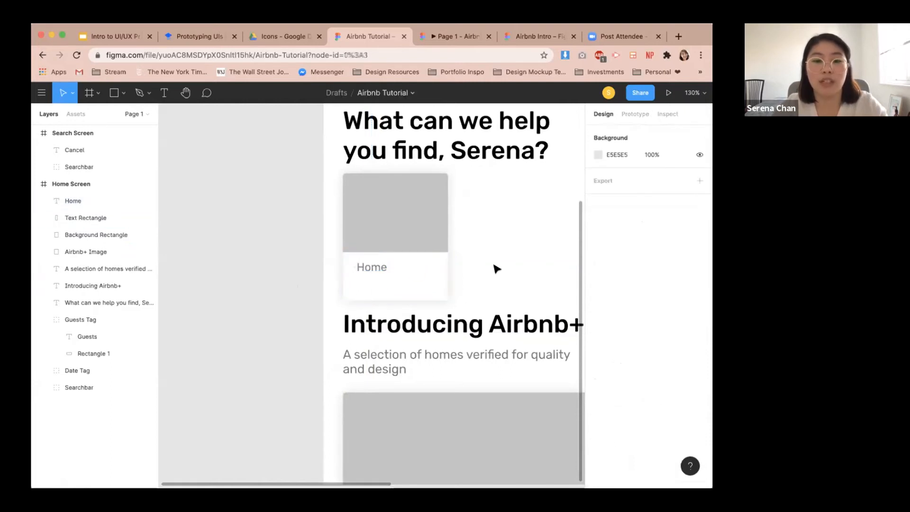
Group the Home label with the white and grey card rectangles.
scroll(495, 268, down, 3)
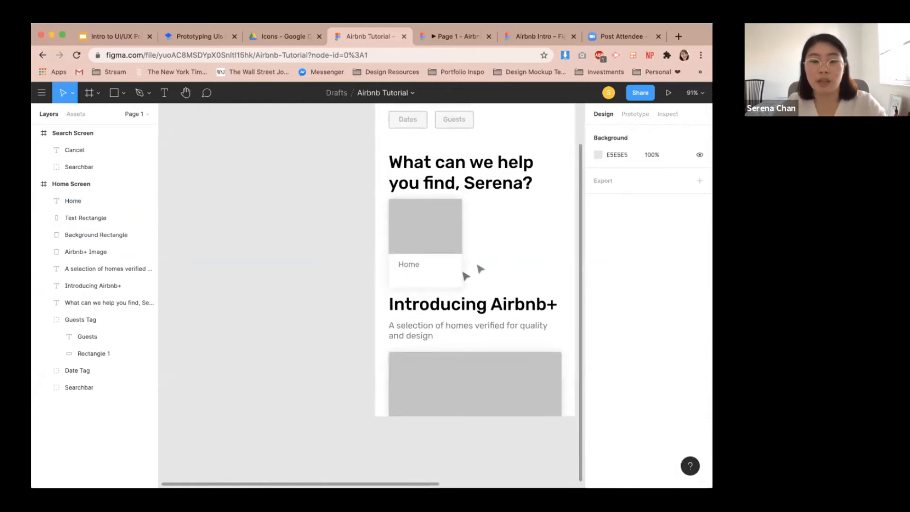
drag(473, 279, 380, 208)
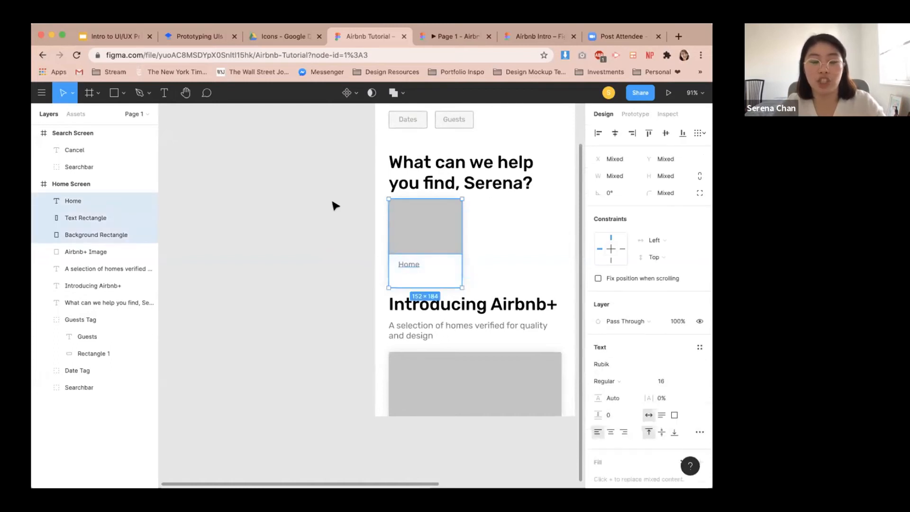
key(super+g)
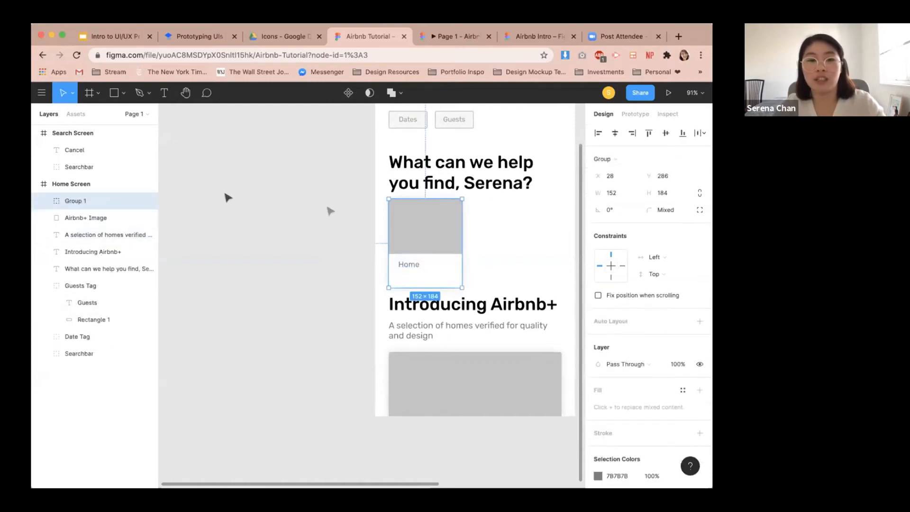
Rename the new group to 'Home Card'.
double_click(96, 202)
text(Home Card)
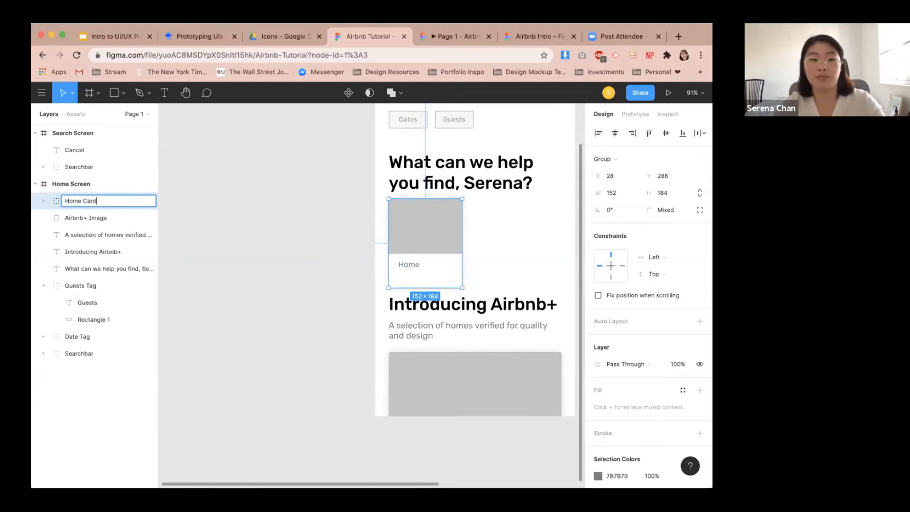
key(Return)
click(521, 253)
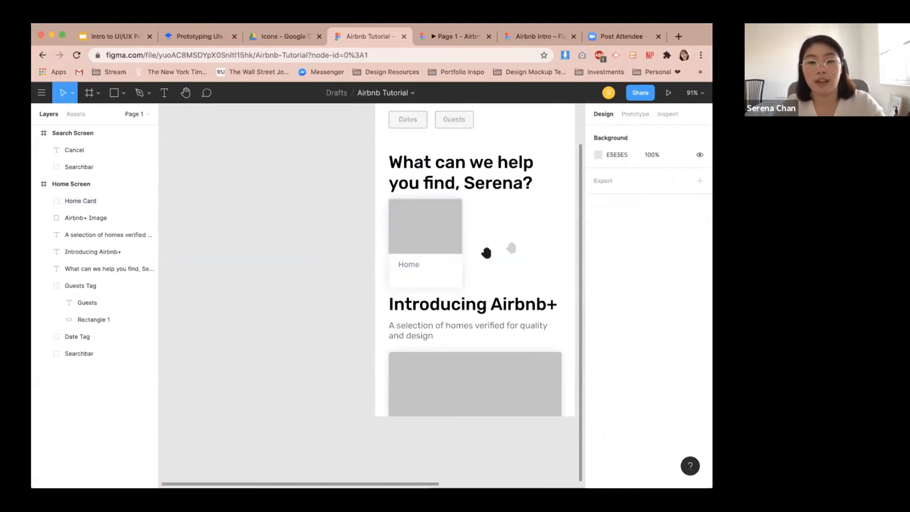
Paste a duplicate of the heading text in place and undo a stray drag.
scroll(487, 253, right, 3)
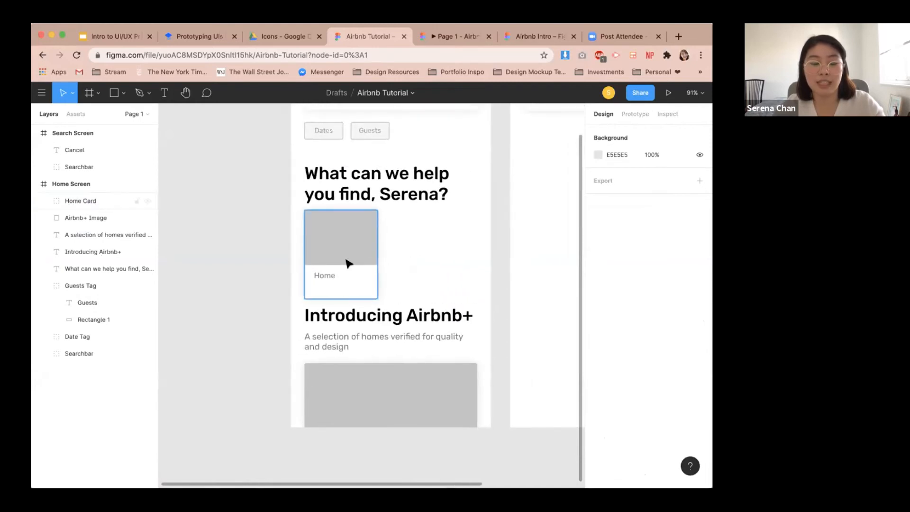
key(ctrl+v)
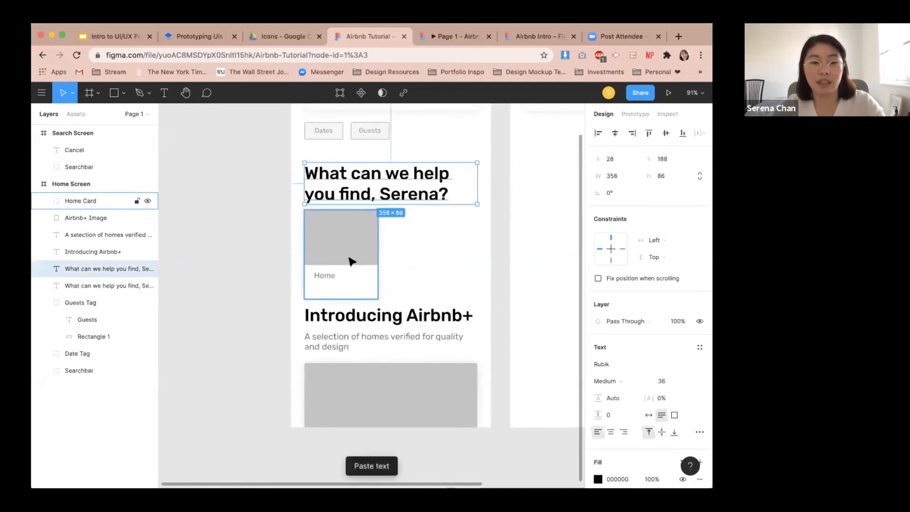
click(348, 263)
drag(348, 263, 417, 263)
key(super+z)
Copy and paste the Home Card and move the copy to the right of the original.
click(379, 261)
click(363, 260)
key(super+c)
key(super+v)
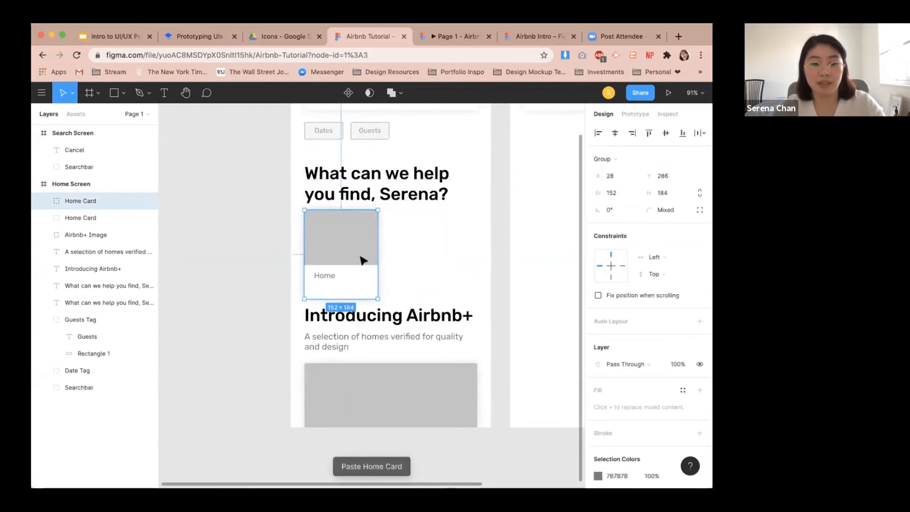
drag(362, 260, 439, 261)
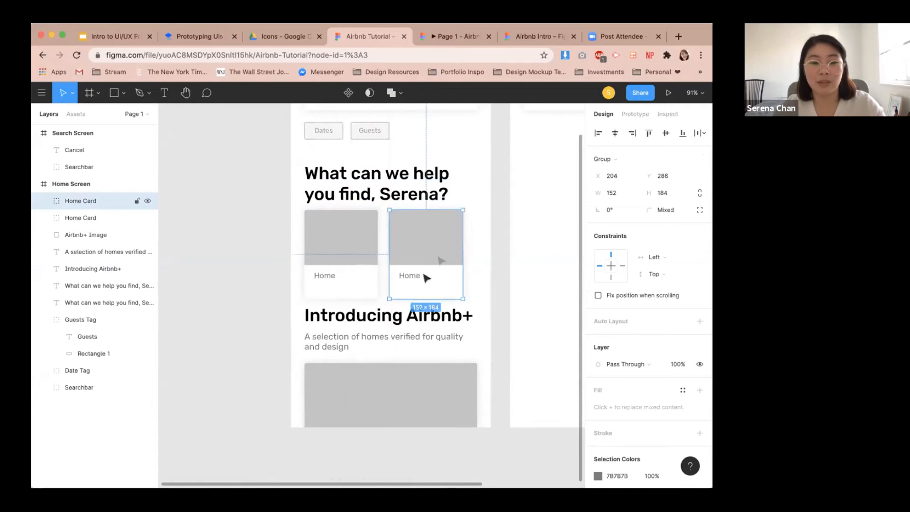
Select both cards and set the spacing between them to 20.
shift+click(369, 279)
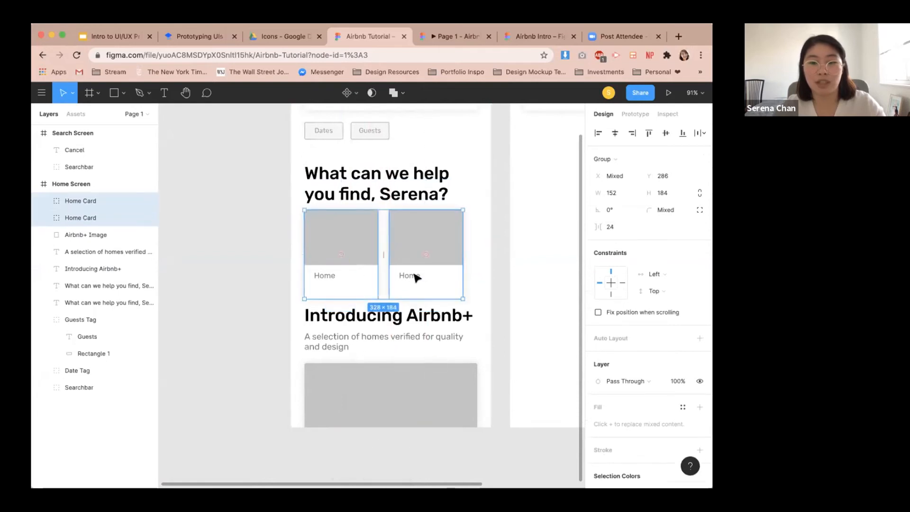
text(20)
key(Return)
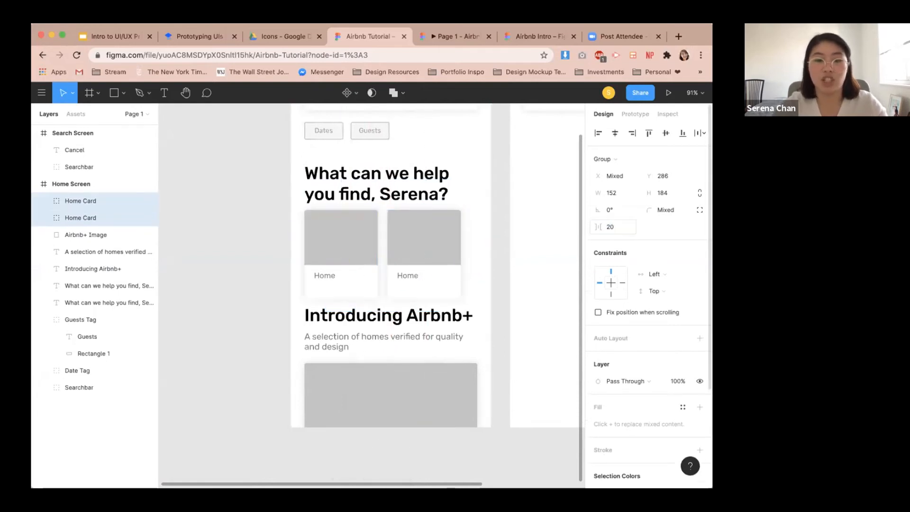
Change the second card's label text to "Experiences".
click(517, 265)
click(411, 273)
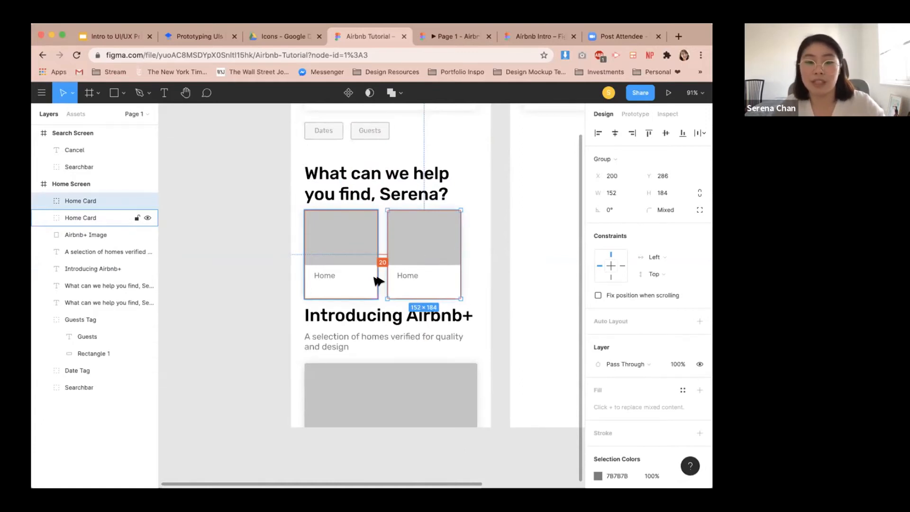
double_click(401, 277)
double_click(401, 275)
text(Experiences)
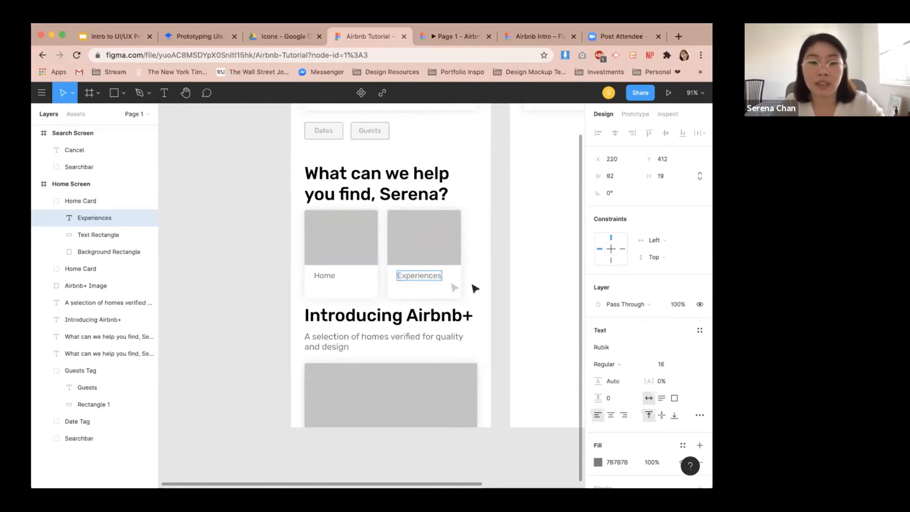
key(Escape)
Paste a third card and place it to the right of the Experiences card.
click(423, 250)
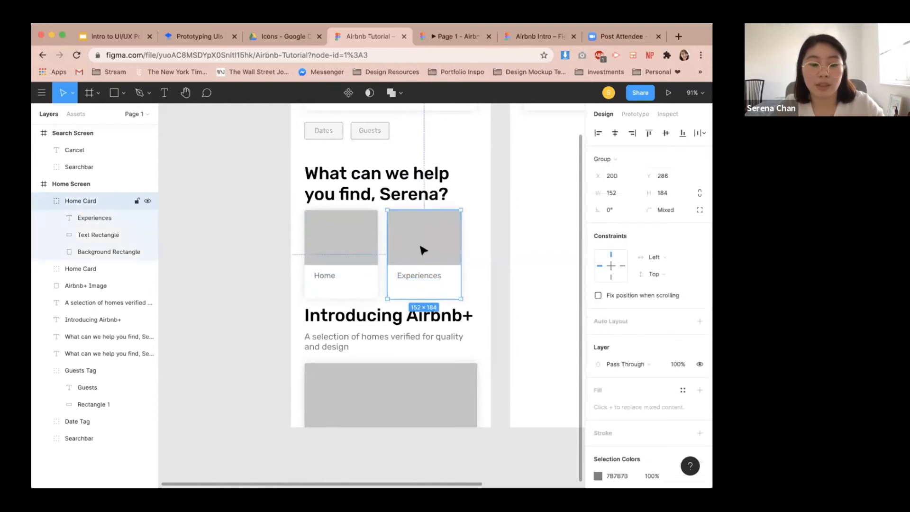
key(super+v)
drag(423, 249, 509, 258)
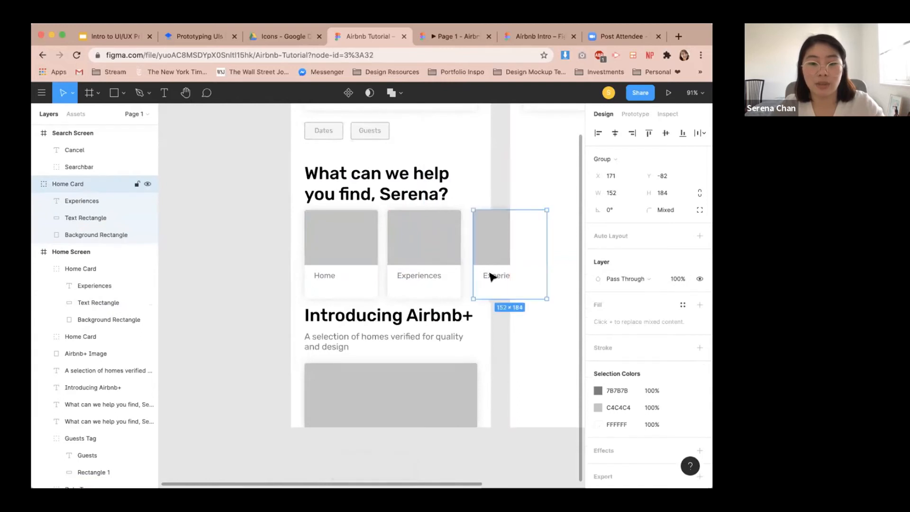
drag(508, 339, 390, 358)
Change the third card's label text to "Restaurants".
scroll(479, 283, down, 5)
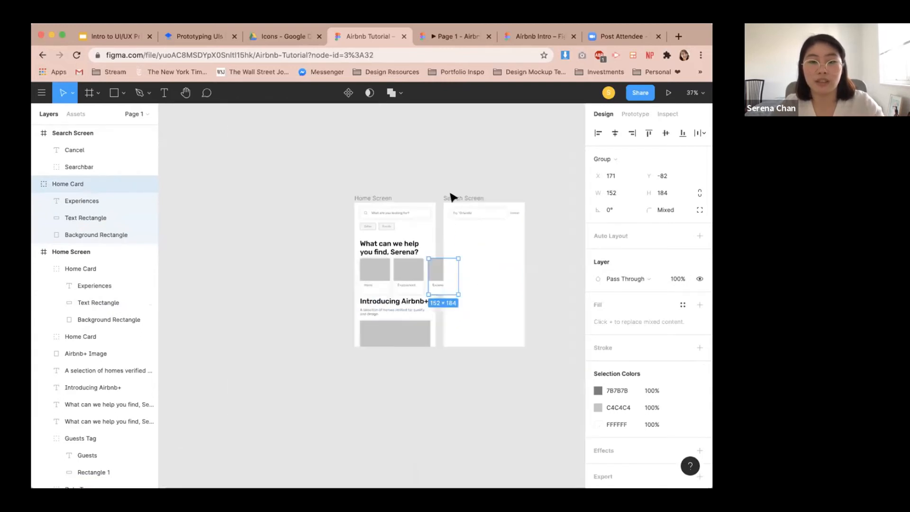
key(Escape)
mouse_move(479, 199)
mouse_down()
mouse_move(518, 201)
mouse_move(486, 199)
mouse_up()
scroll(423, 308, up, 5)
click(470, 251)
double_click(470, 251)
double_click(470, 251)
text(Rest)
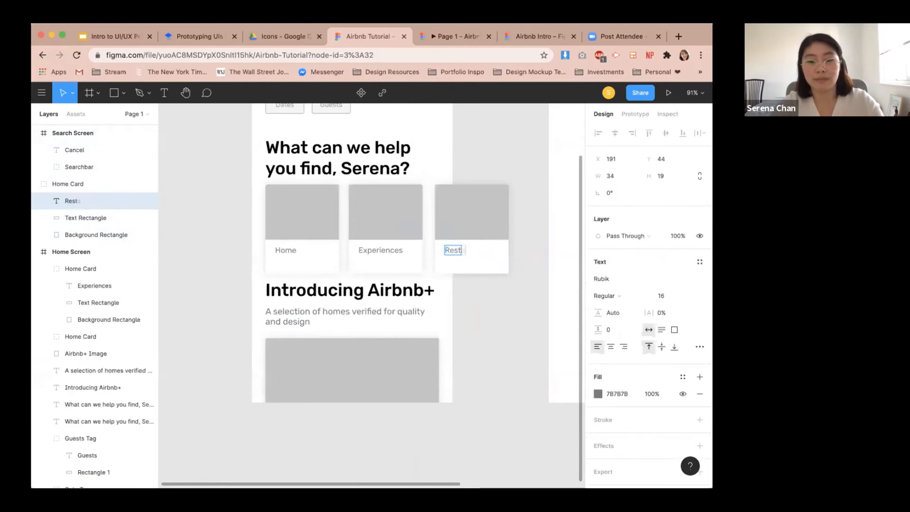
text(aurants)
key(Escape)
Move the third card's layer into the Home Screen frame.
scroll(493, 356, up, 3)
click(494, 356)
click(497, 235)
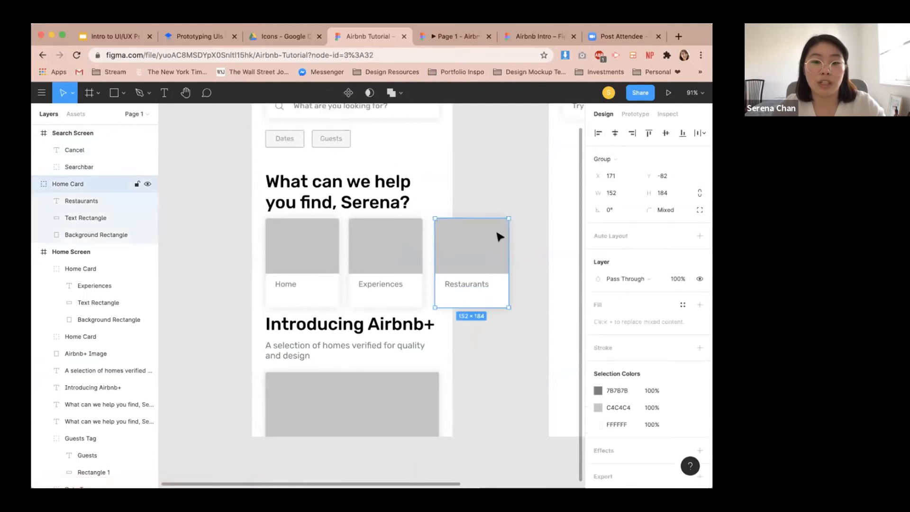
scroll(489, 243, up, 1)
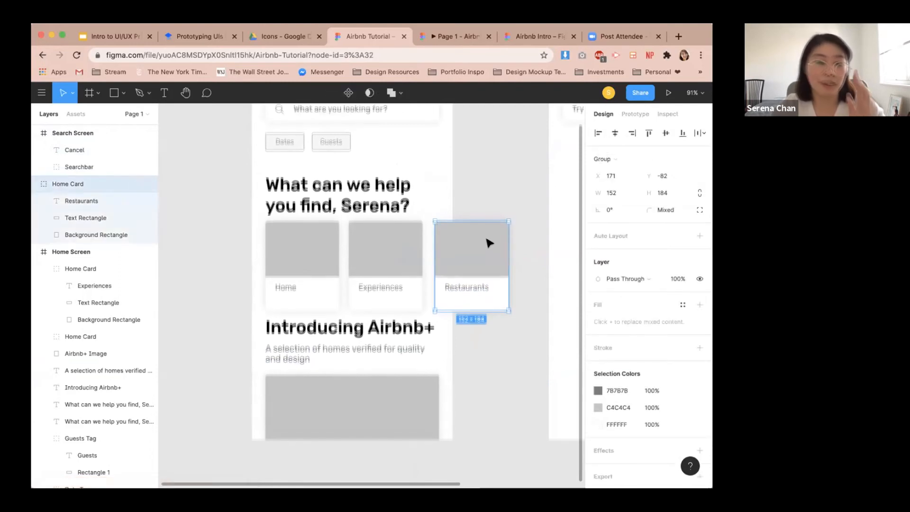
click(34, 184)
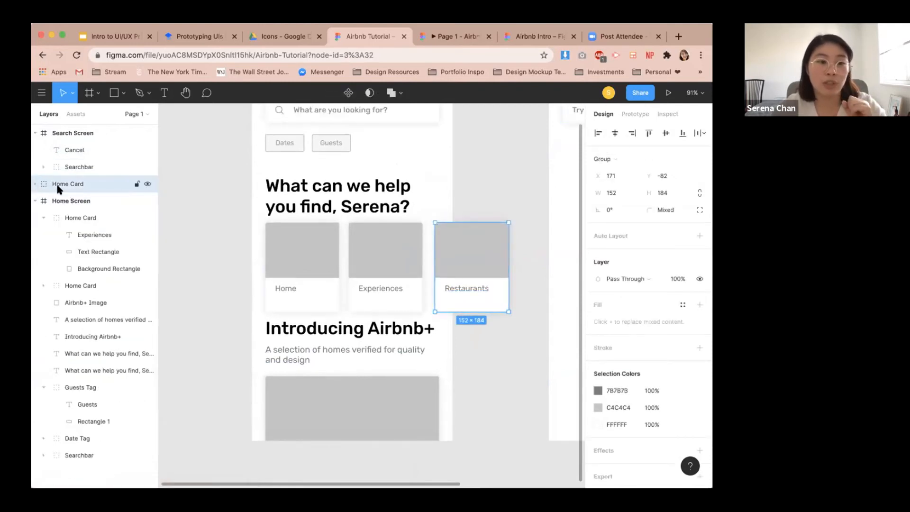
drag(61, 186, 61, 204)
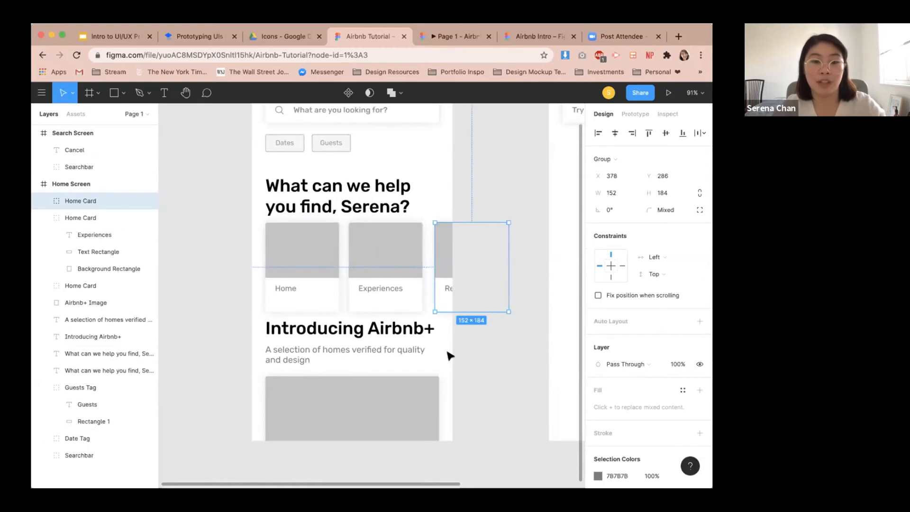
scroll(449, 356, down, 2)
scroll(434, 268, down, 1)
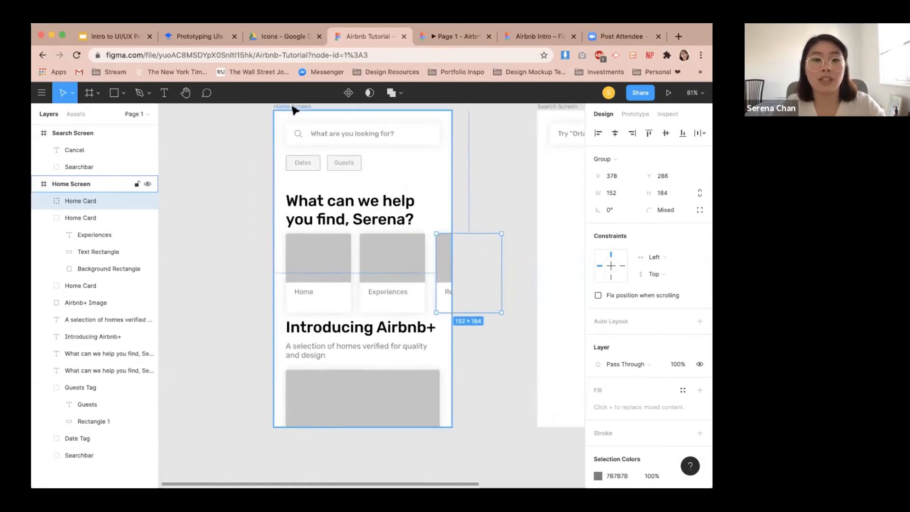
click(290, 105)
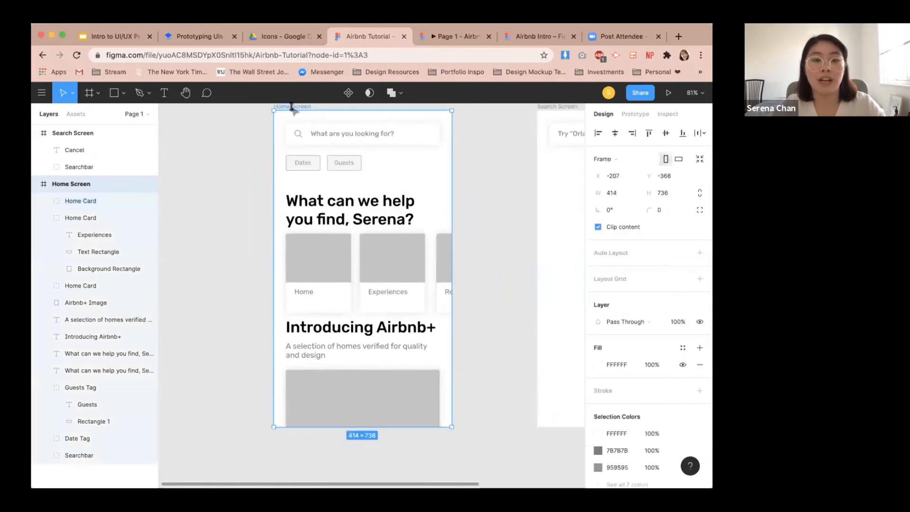
click(598, 227)
click(598, 227)
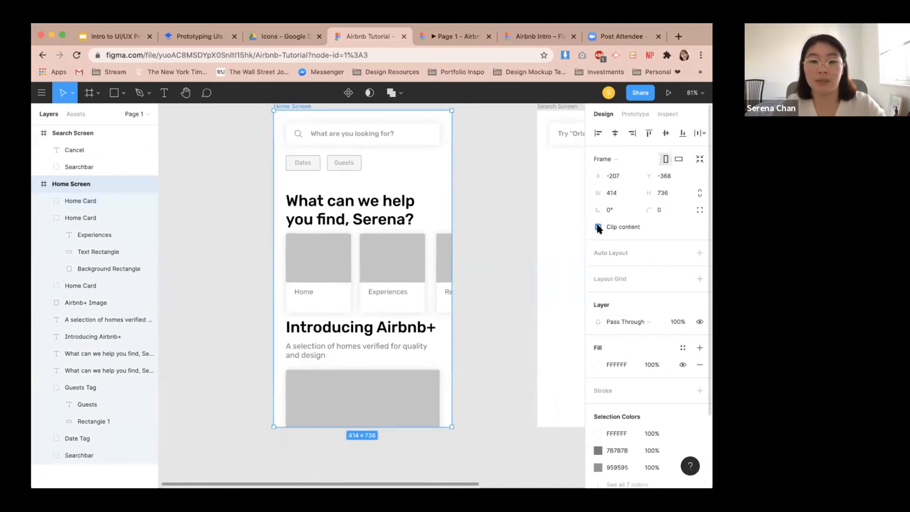
click(598, 227)
click(598, 227)
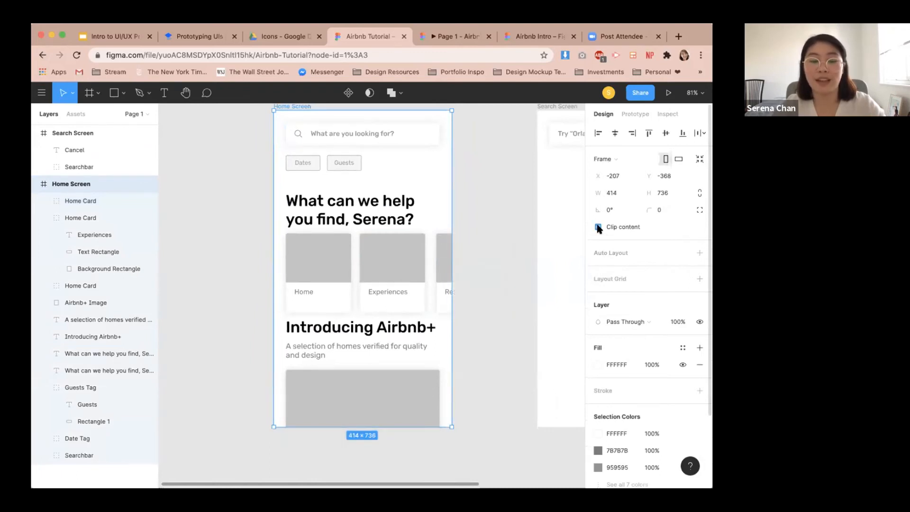
Rename the second card's layer to "Experience Card".
click(388, 292)
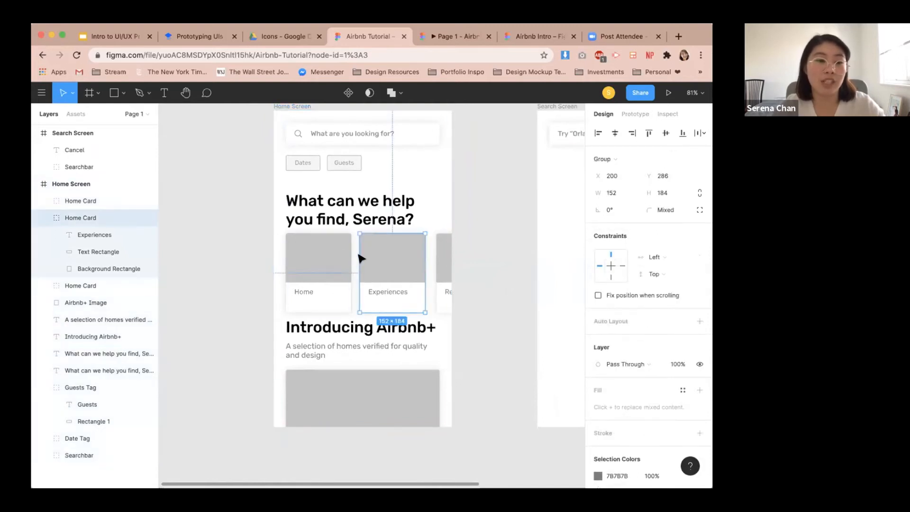
double_click(78, 218)
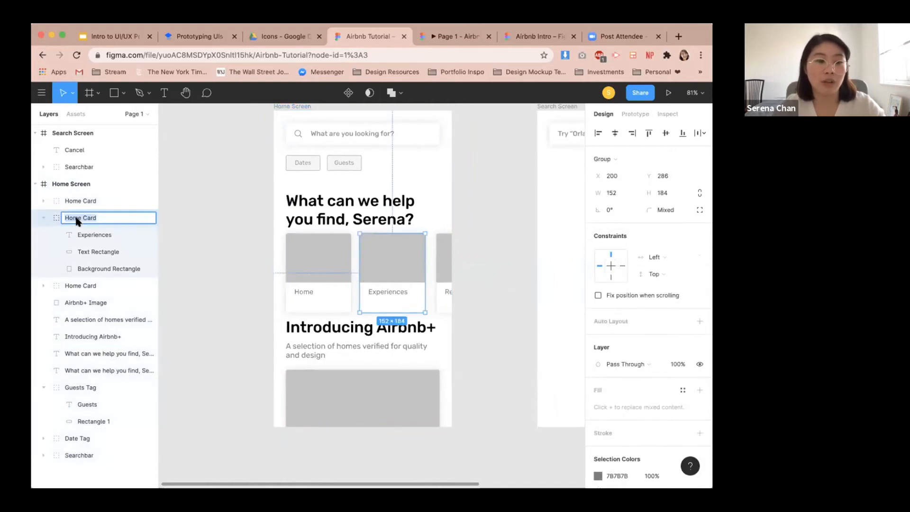
text(Experience)
key(Return)
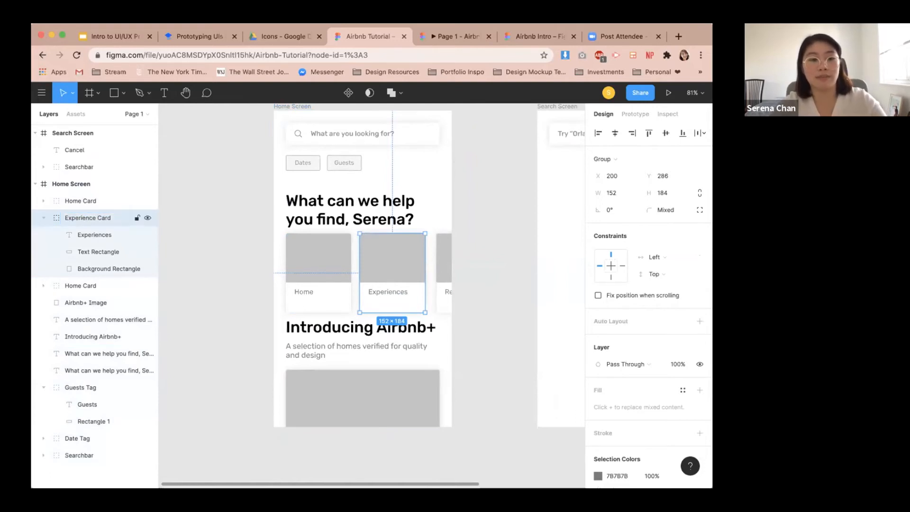
Rename the third card's layer to "Restaurant Card".
click(442, 268)
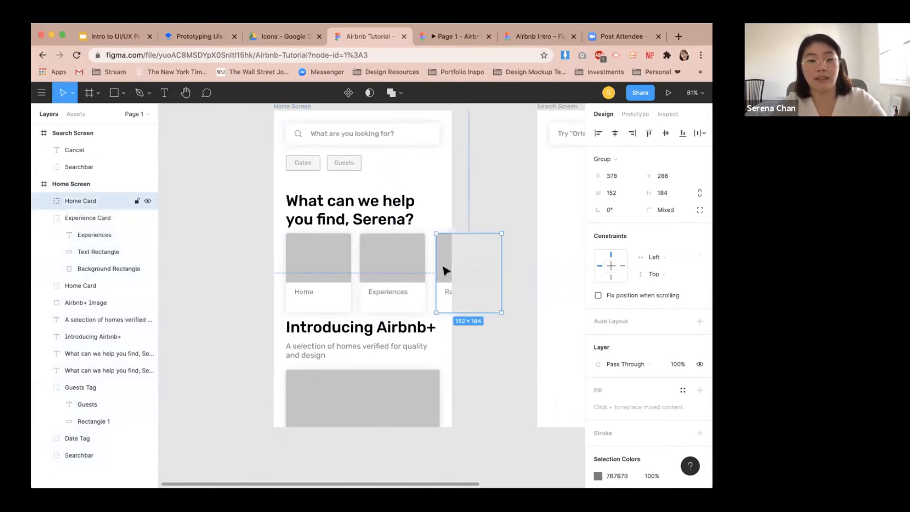
double_click(80, 201)
click(79, 201)
key(BackSpace)
key(BackSpace)
key(BackSpace)
key(BackSpace)
text(Resra)
text(urant)
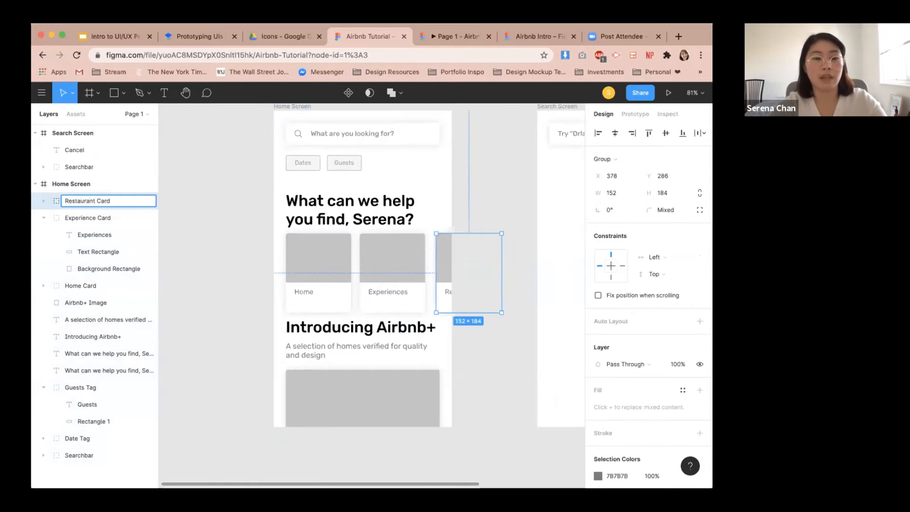
key(Return)
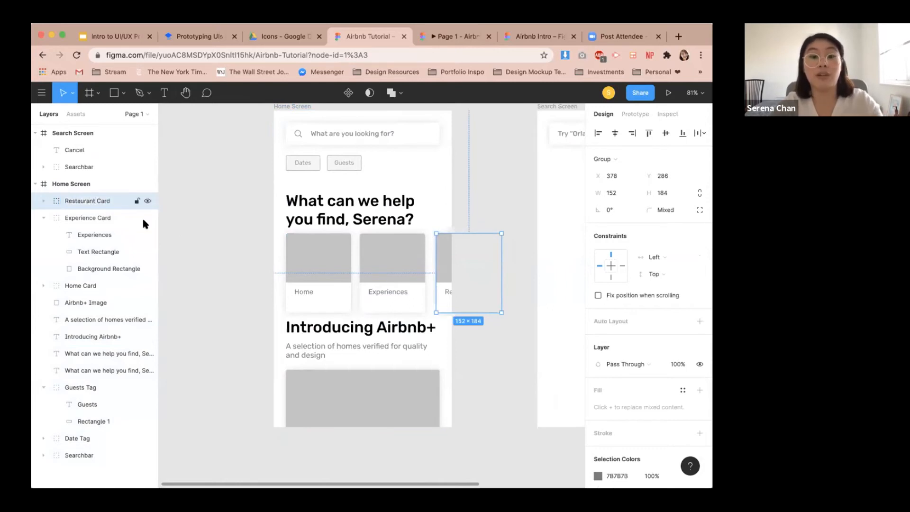
Change the Airbnb+ Image rectangle's fill type from solid to image.
click(244, 292)
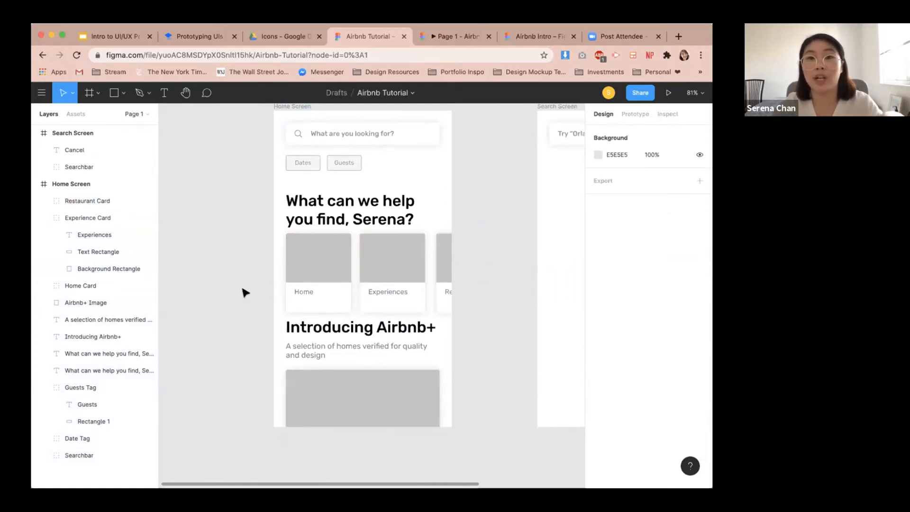
scroll(244, 293, up, 3)
scroll(247, 290, down, 5)
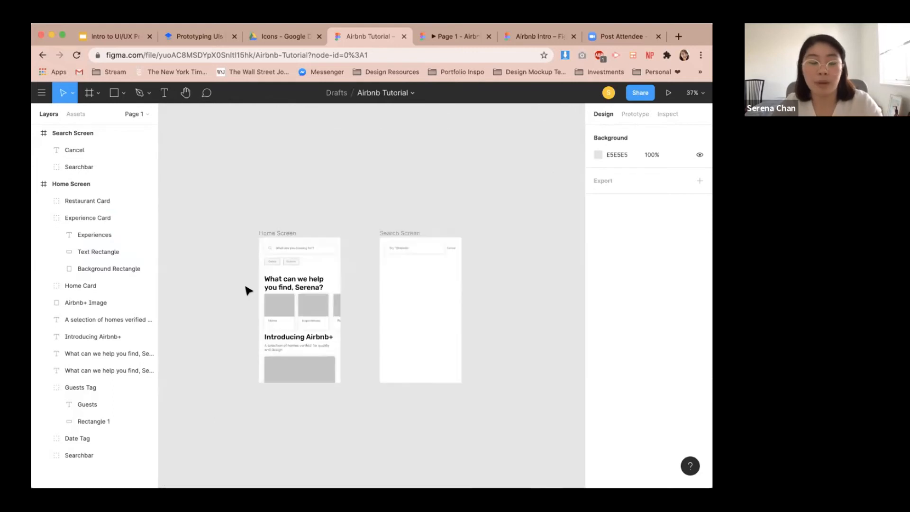
scroll(247, 316, up, 5)
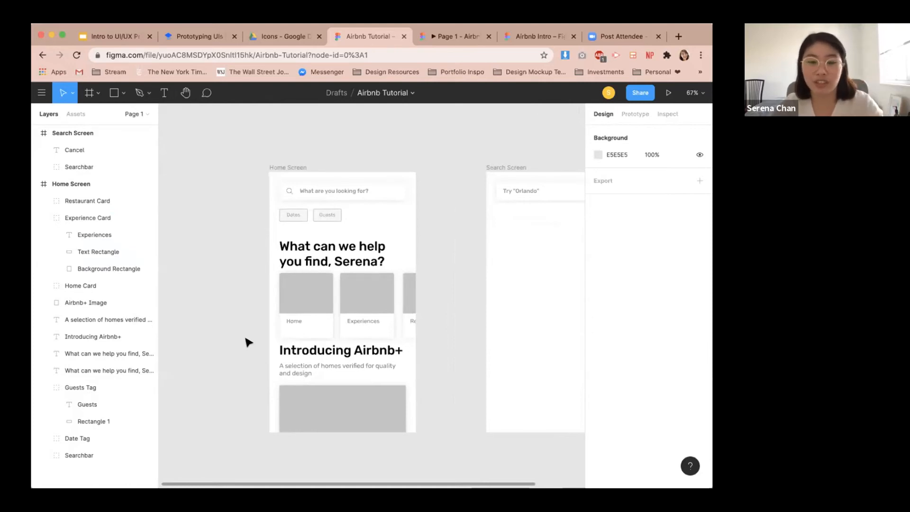
scroll(254, 393, down, 2)
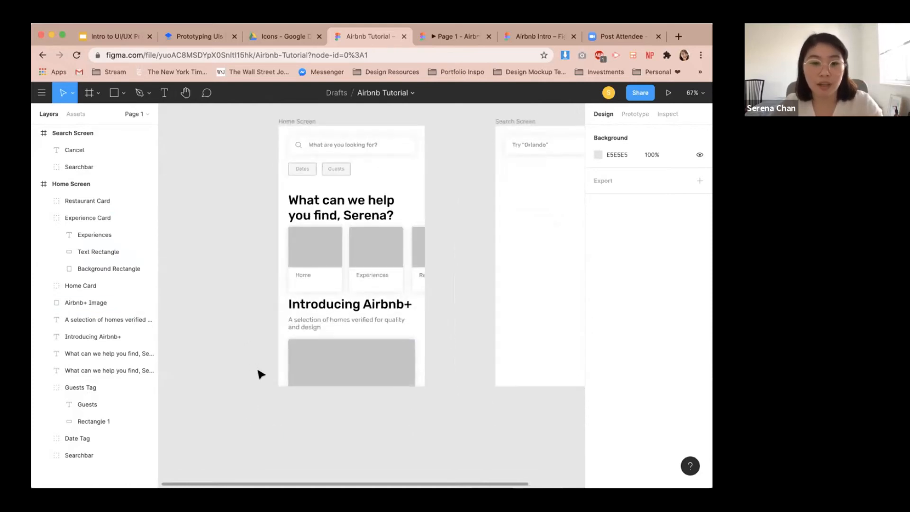
scroll(332, 382, up, 2)
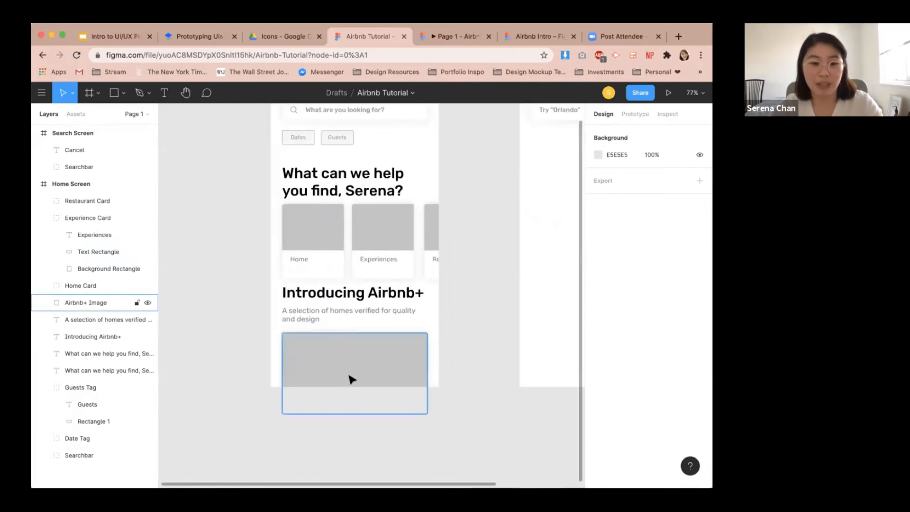
click(351, 380)
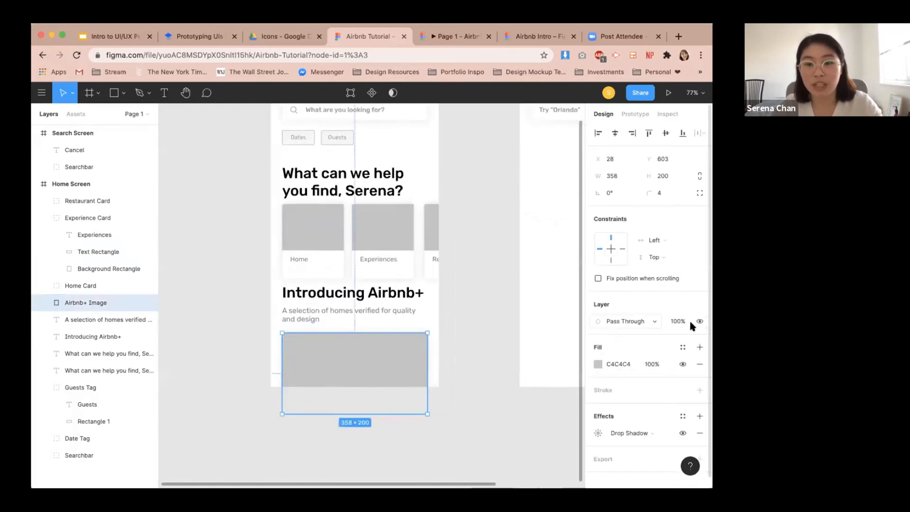
click(598, 364)
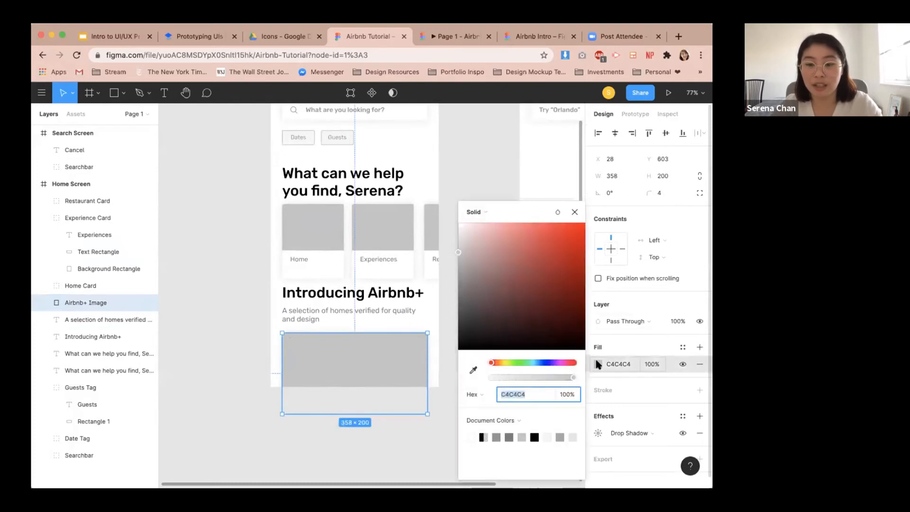
click(504, 214)
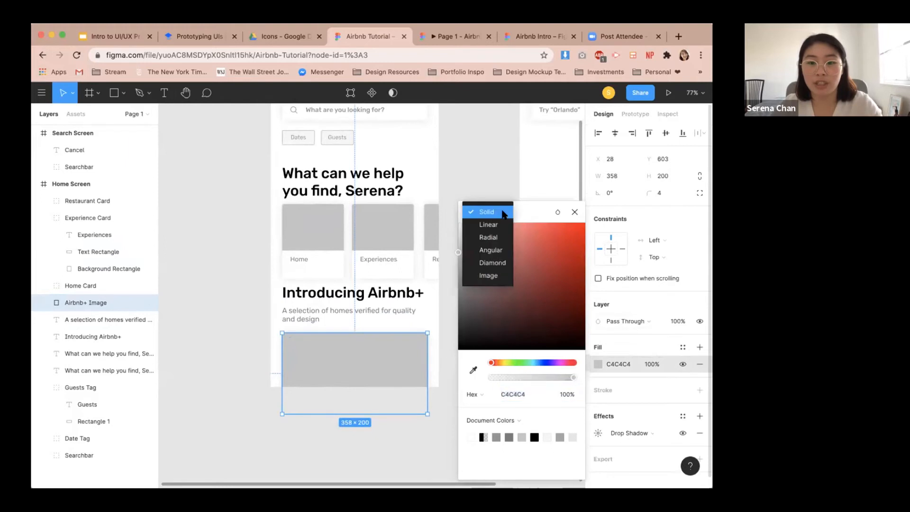
click(491, 276)
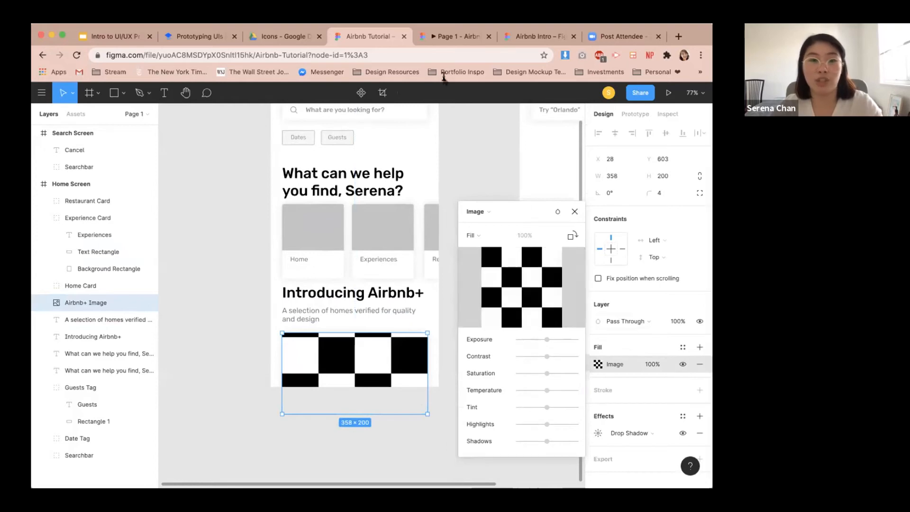
Download Airbnb+ image.png from the assets folder and drop it into the Airbnb+ Image rectangle's image fill.
click(279, 36)
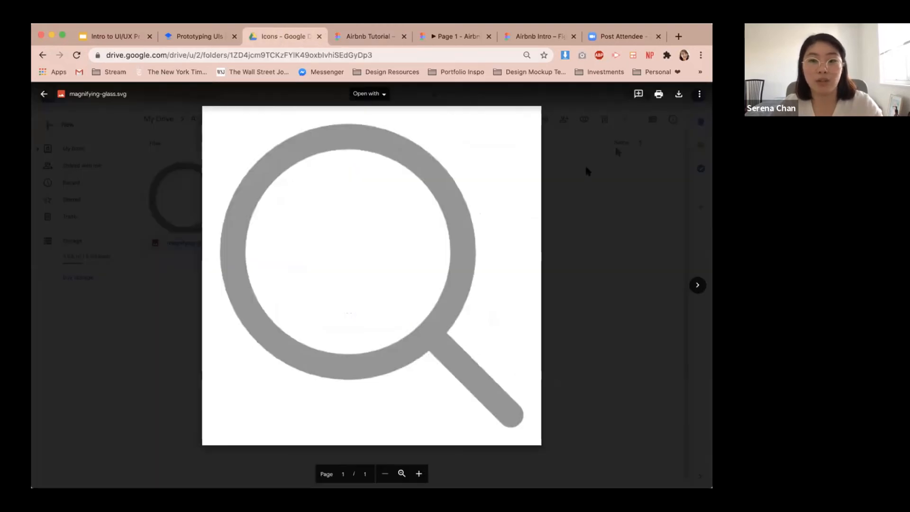
click(42, 55)
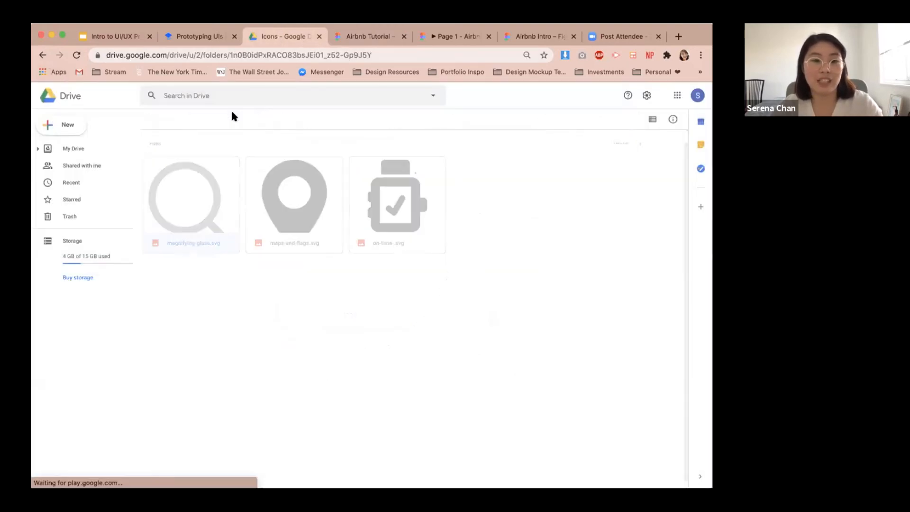
click(200, 256)
double_click(200, 256)
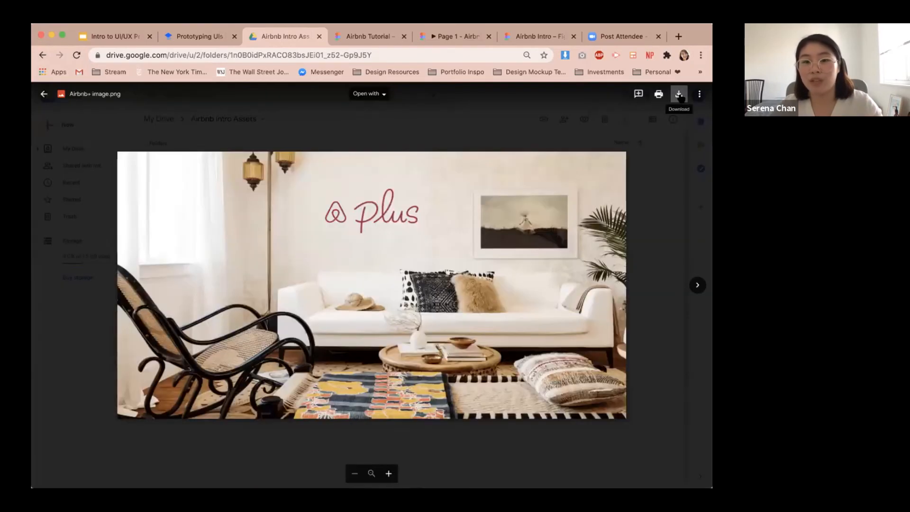
click(679, 95)
click(355, 38)
drag(61, 479, 521, 266)
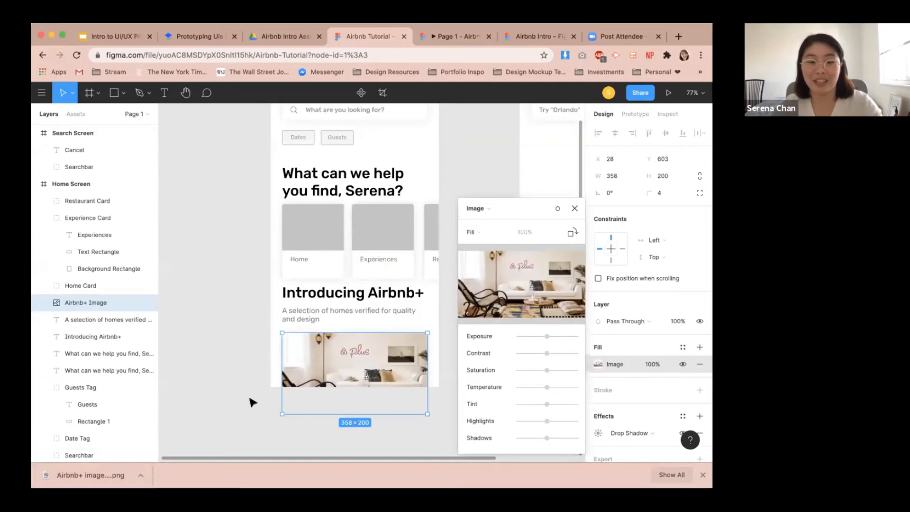
scroll(256, 401, up, 1)
scroll(260, 397, down, 2)
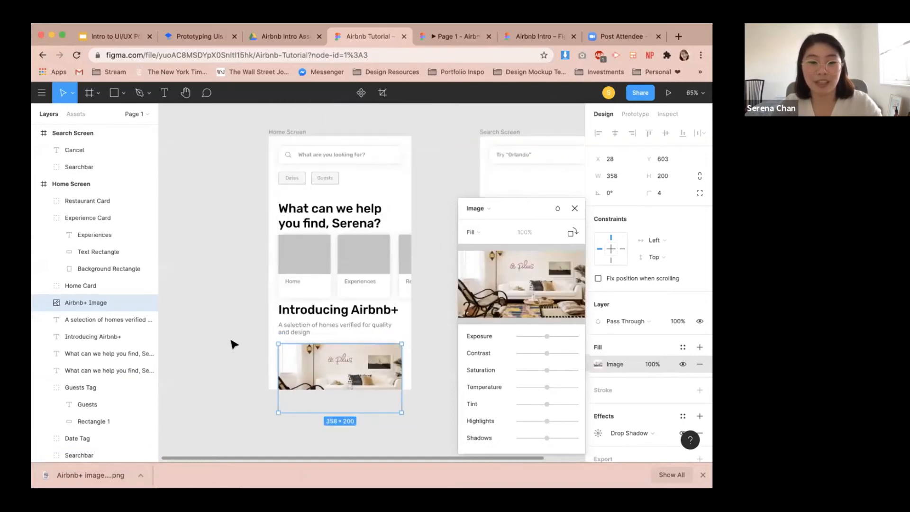
key(Escape)
Download the Homes, Experiences and Restaurants images from the Airbnb Intro Assets folder.
click(231, 343)
double_click(298, 265)
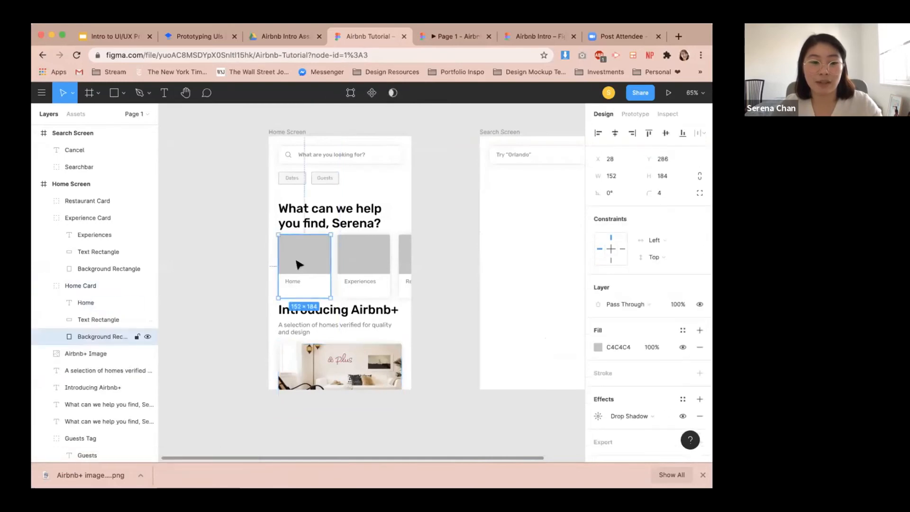
click(269, 36)
click(697, 272)
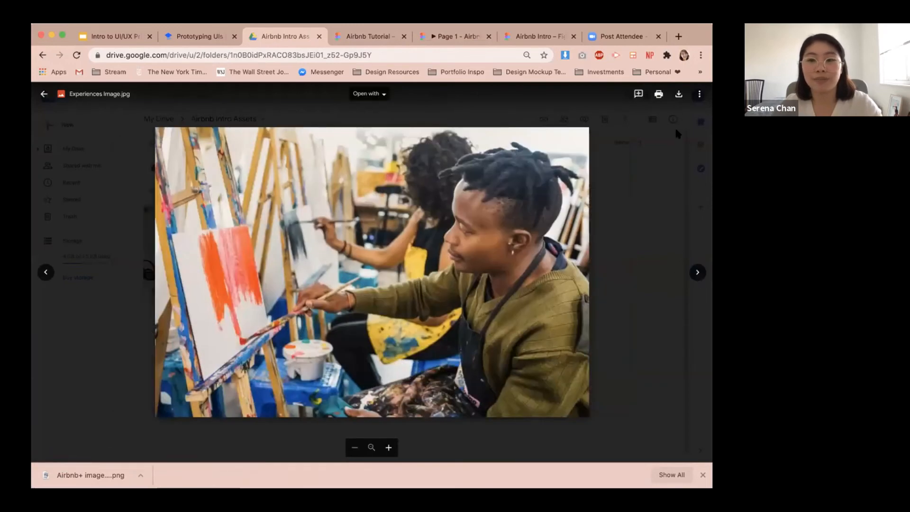
click(643, 127)
double_click(419, 243)
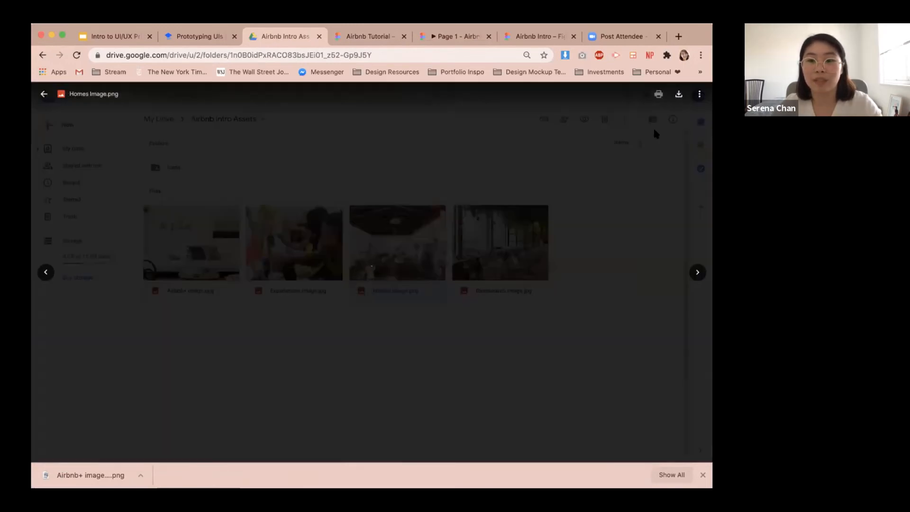
click(678, 94)
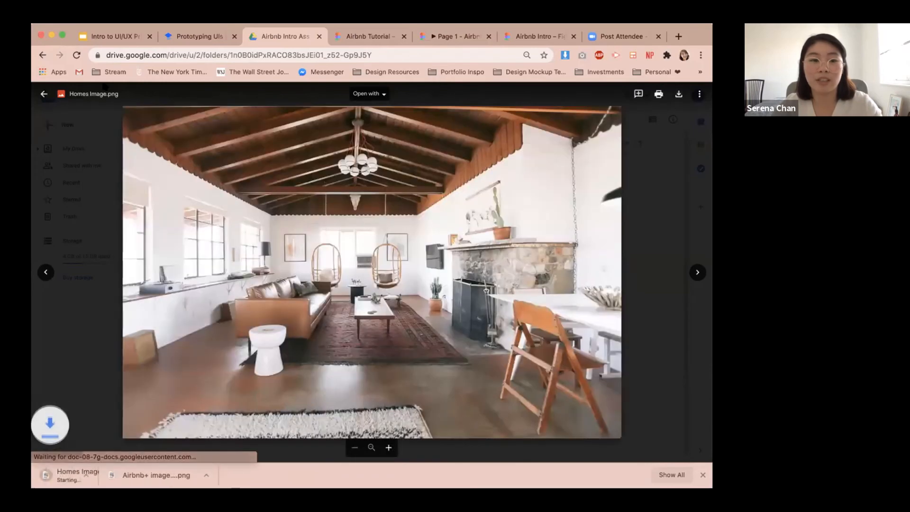
click(44, 94)
double_click(304, 254)
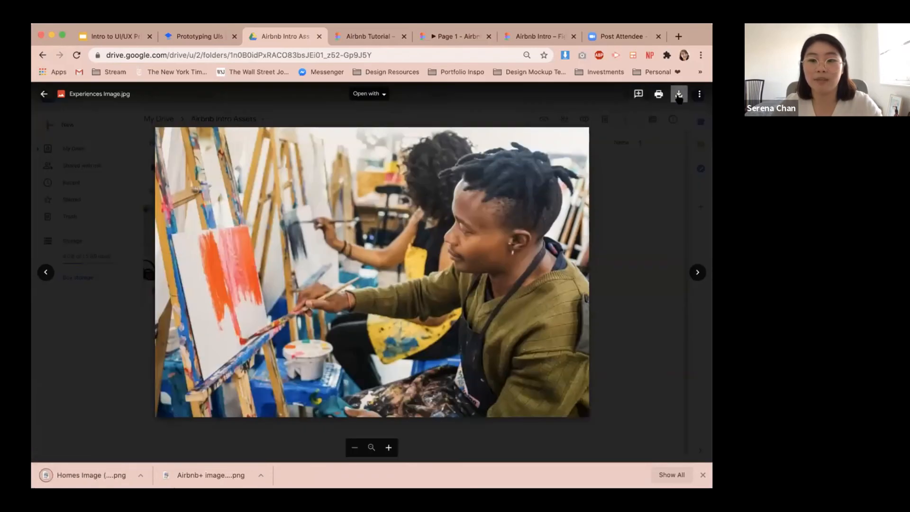
click(677, 94)
click(45, 95)
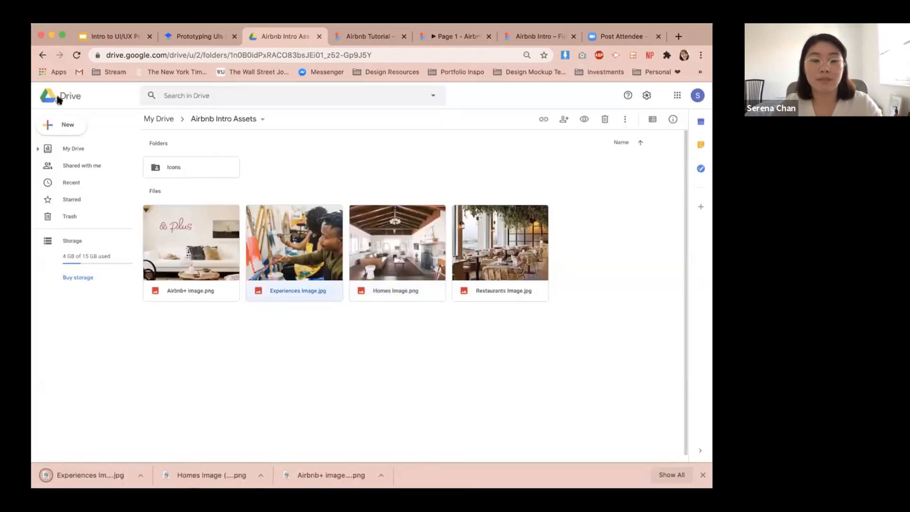
double_click(501, 251)
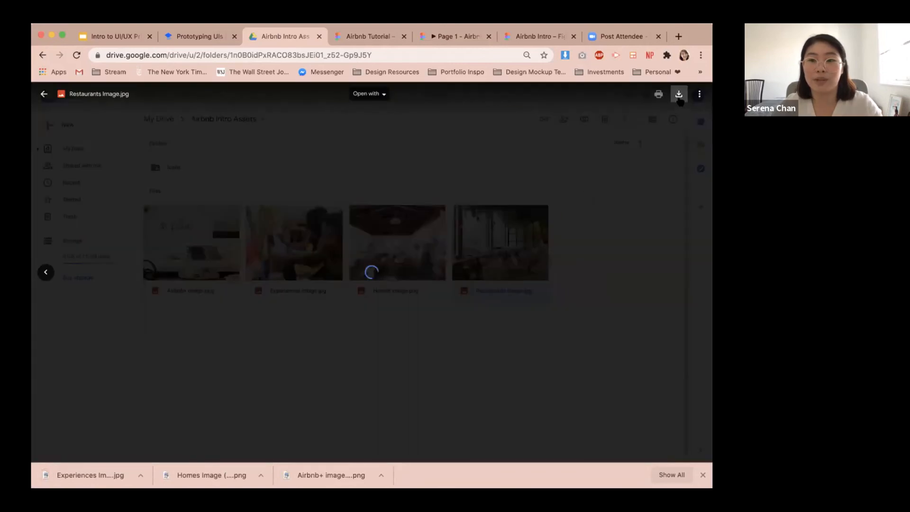
click(678, 94)
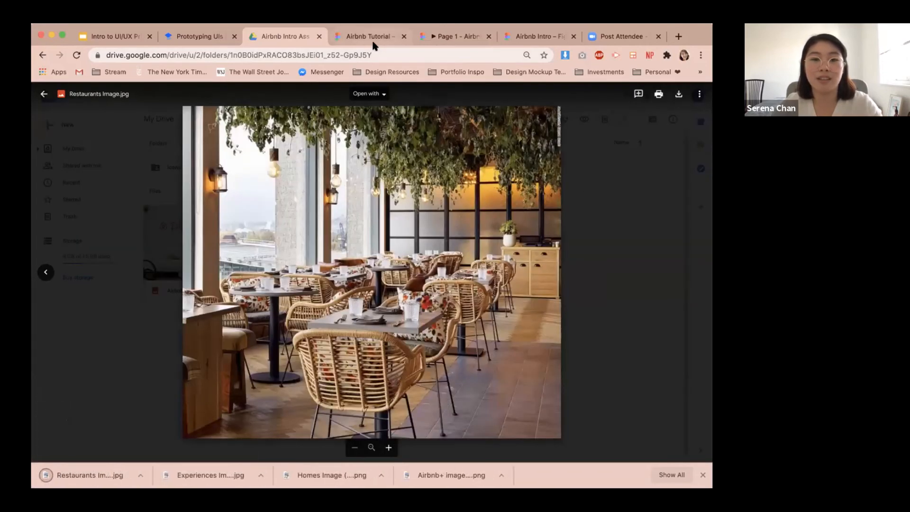
Switch the Home card's background rectangle fill to an image and drop the Homes image into it.
click(374, 46)
scroll(641, 377, down, 2)
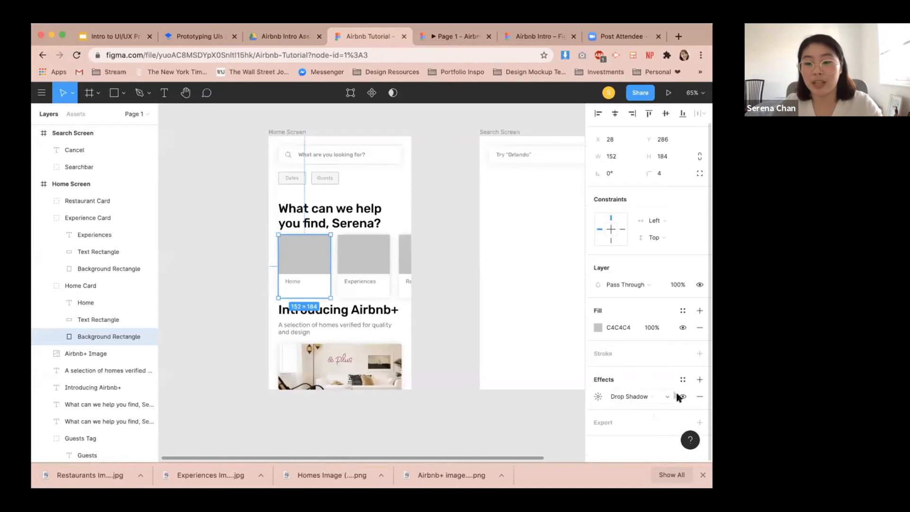
click(591, 330)
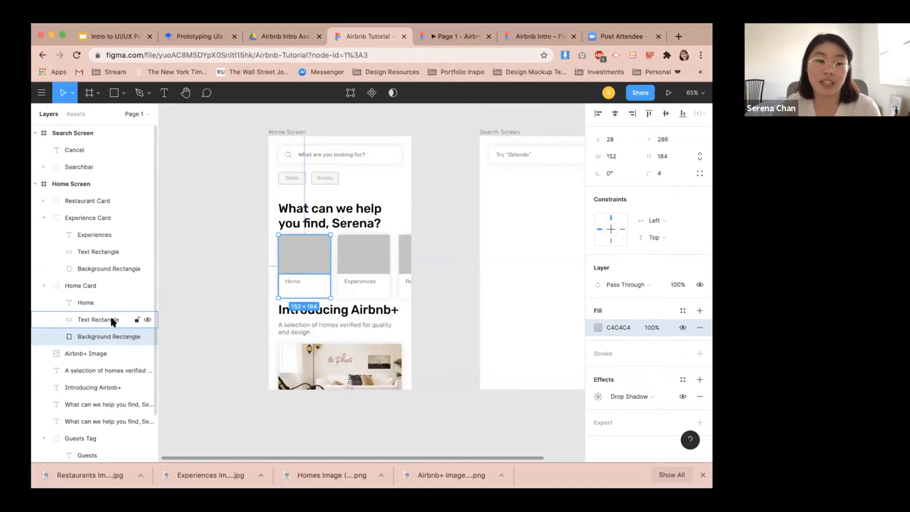
click(597, 326)
click(480, 185)
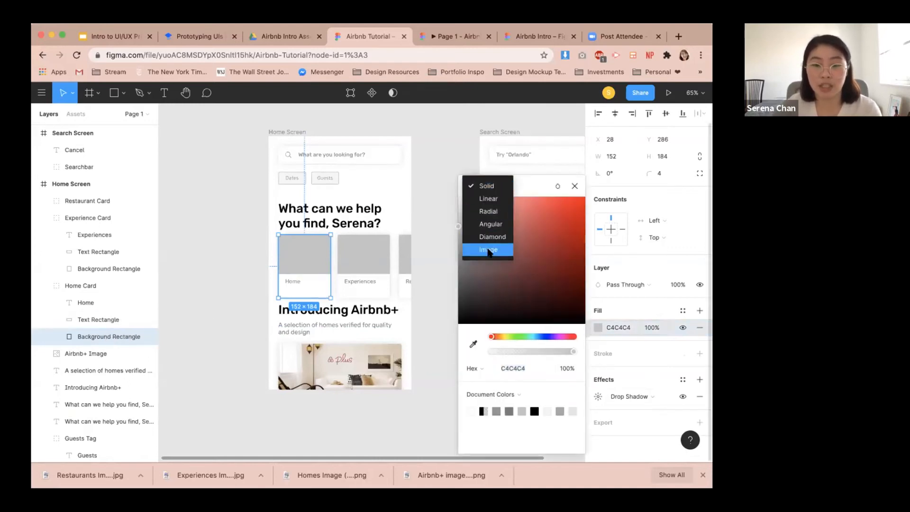
click(493, 254)
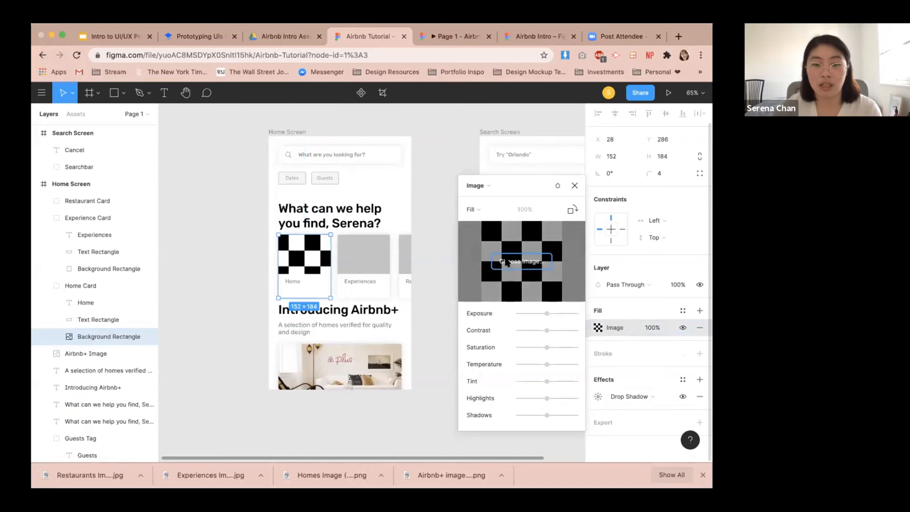
click(506, 262)
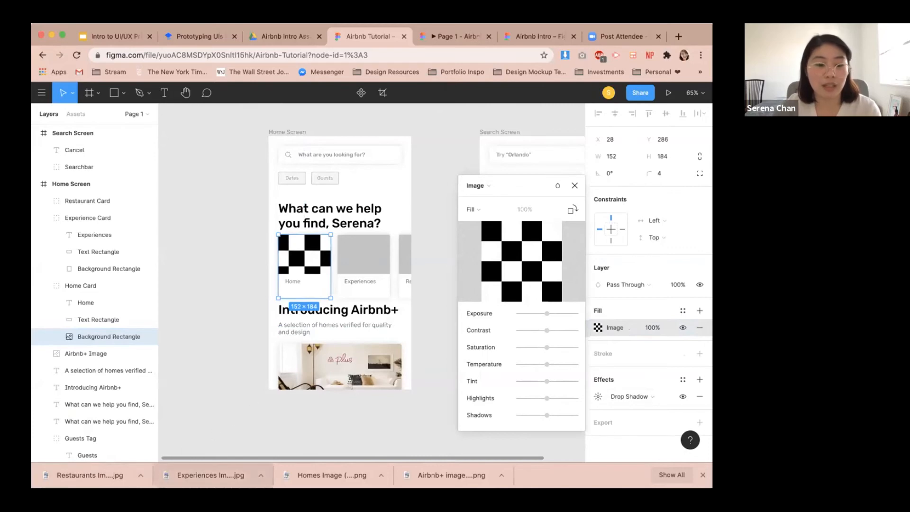
drag(322, 477, 515, 239)
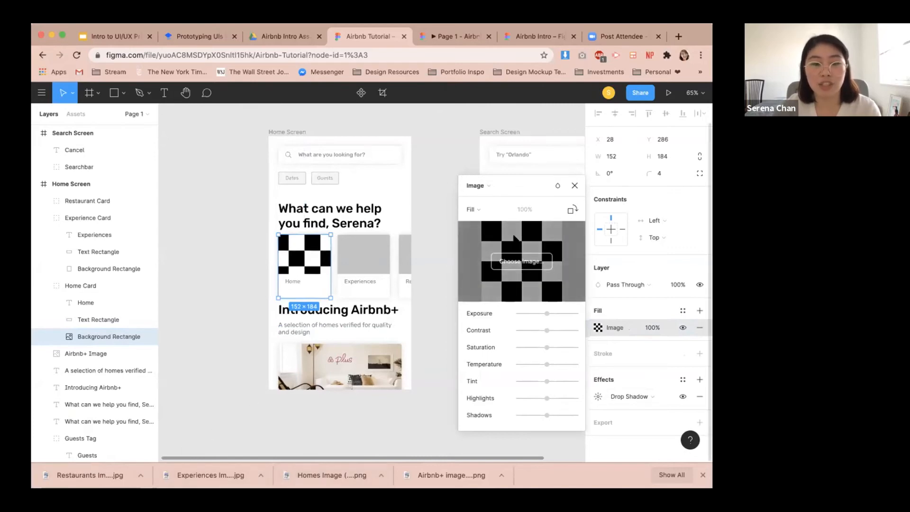
Set the Experience card's background rectangle fill to an image using the Experiences image.
click(359, 262)
click(359, 262)
scroll(683, 379, down, 2)
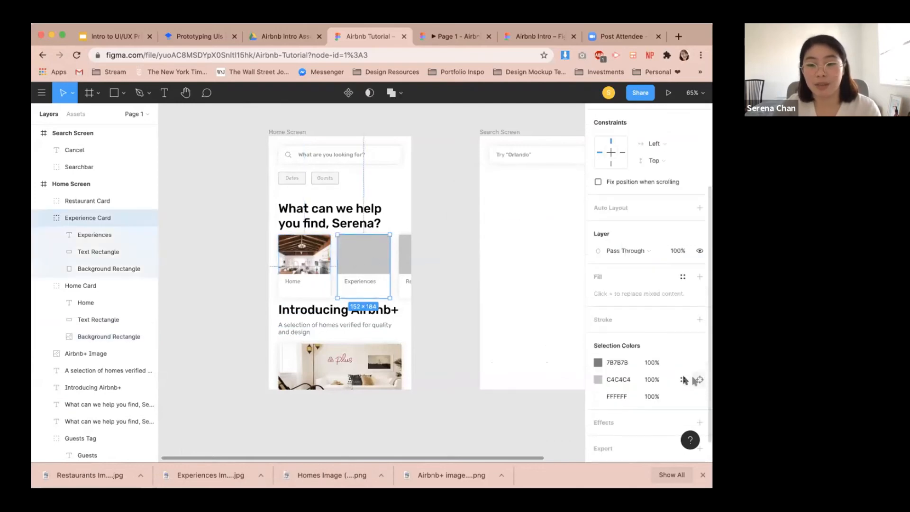
double_click(376, 254)
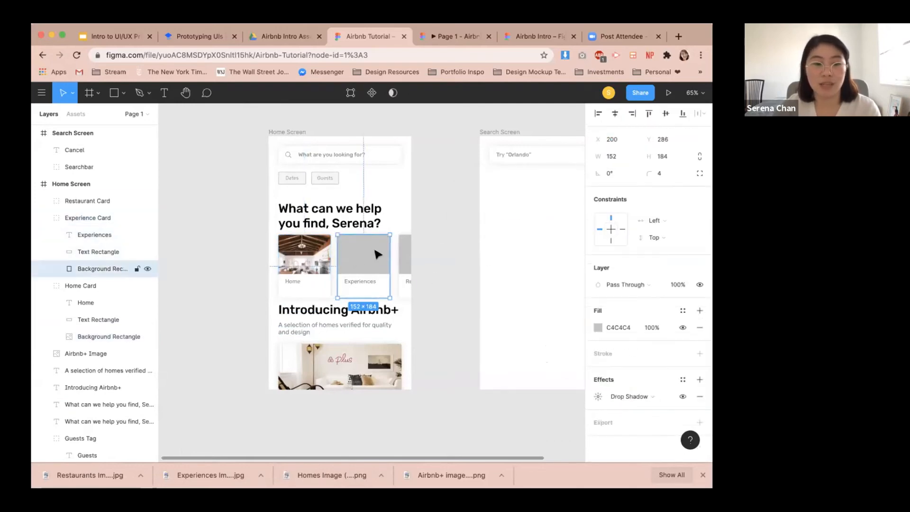
click(598, 327)
click(484, 187)
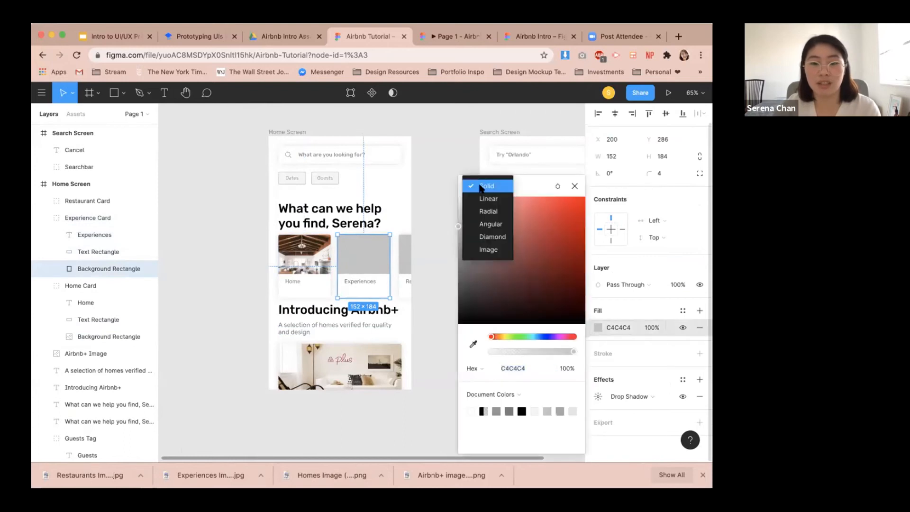
click(476, 250)
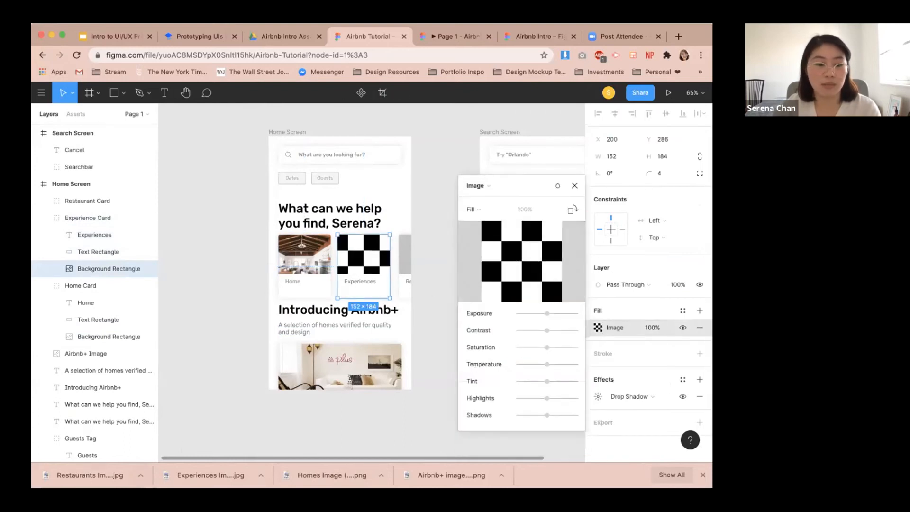
drag(211, 475, 521, 263)
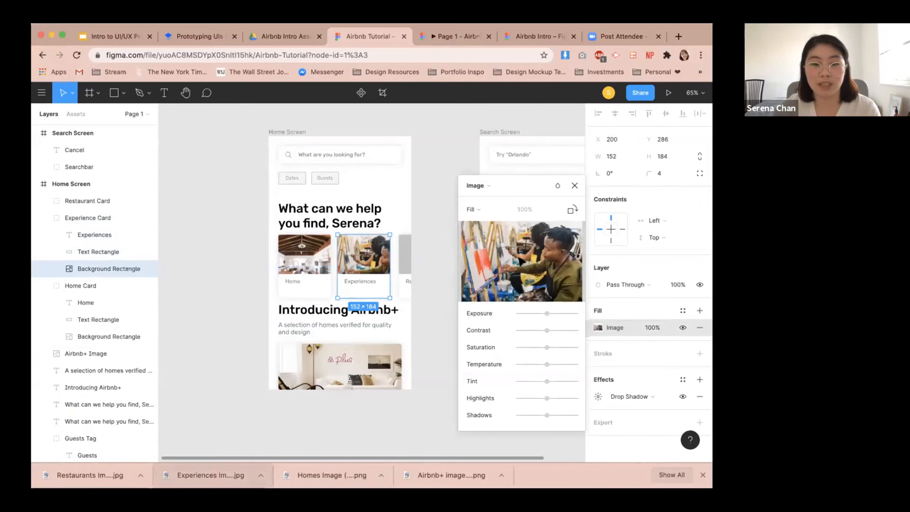
key(Escape)
Set the Restaurant card's background rectangle fill to an image using the Restaurants image.
click(408, 264)
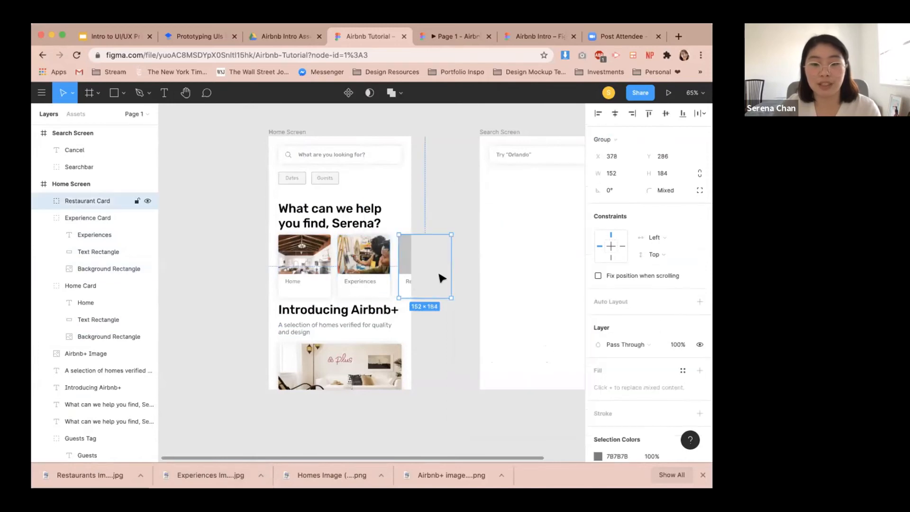
double_click(406, 268)
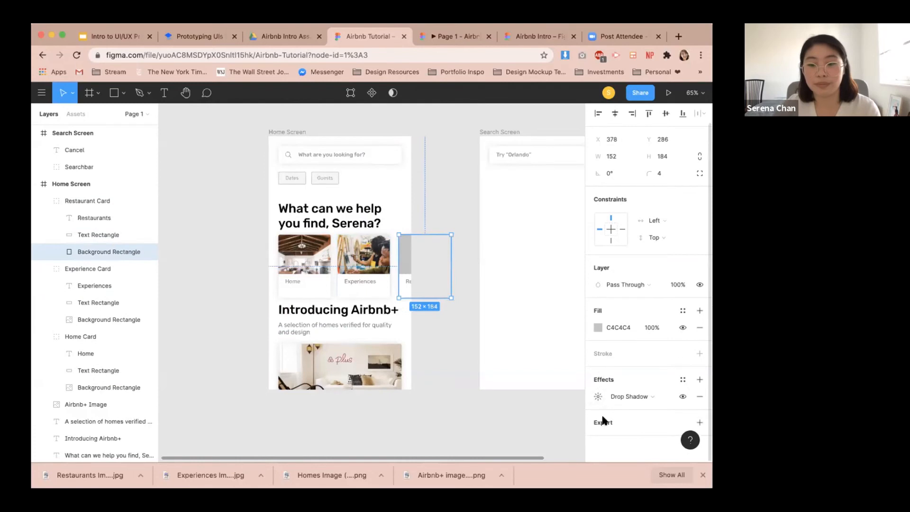
click(598, 327)
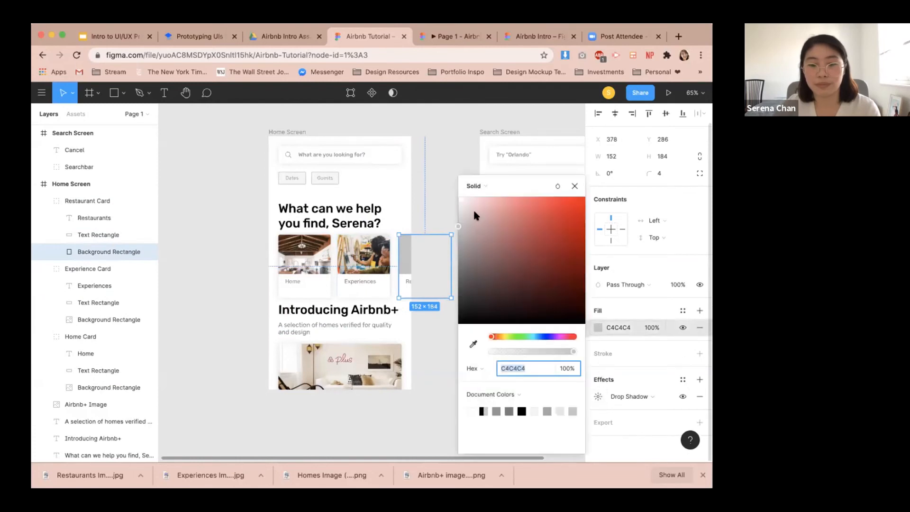
click(476, 186)
click(498, 243)
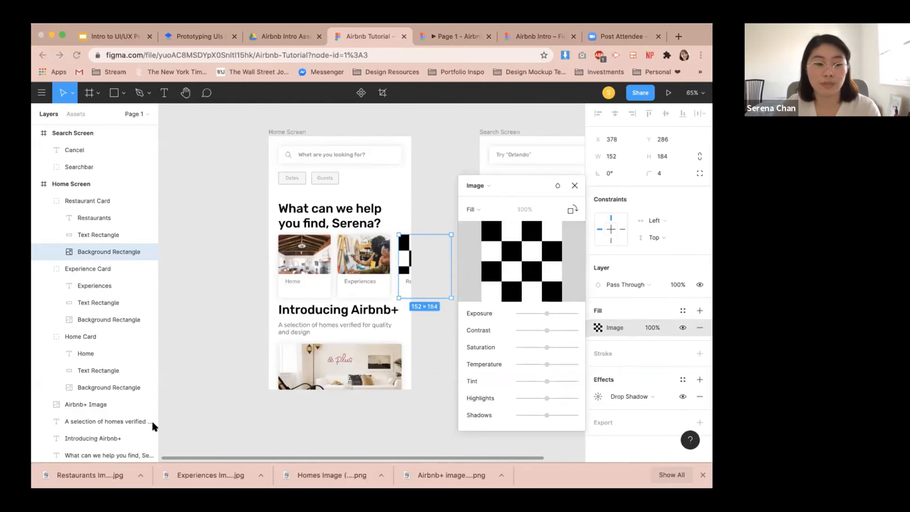
drag(113, 476, 549, 266)
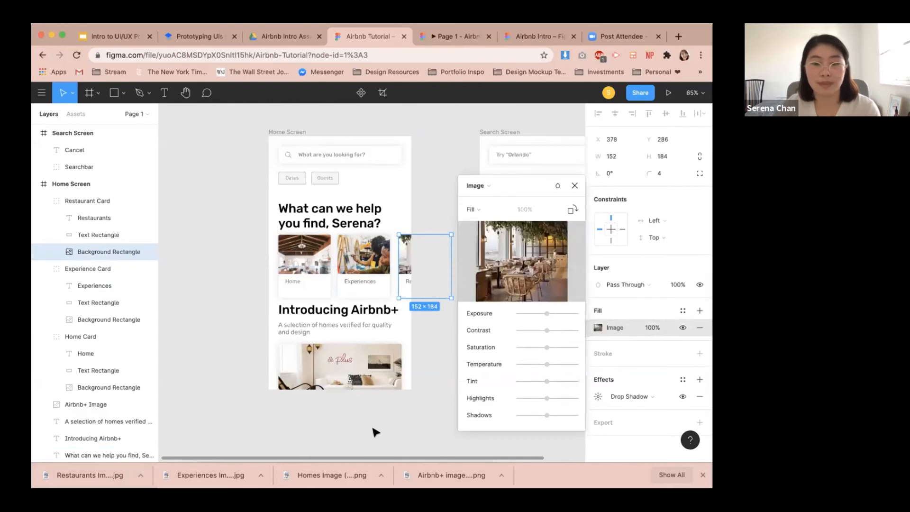
click(574, 185)
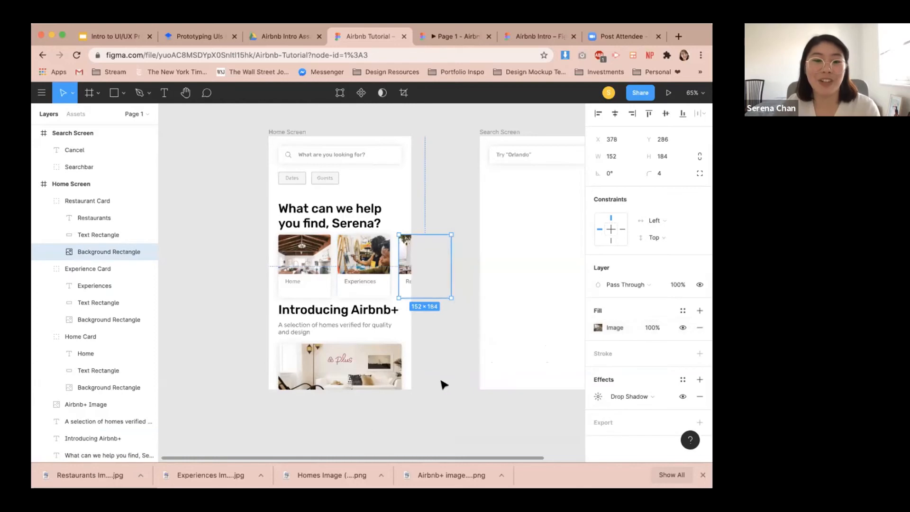
Toggle Clip content off and back on for the Home Screen frame.
click(441, 378)
scroll(442, 365, down, 2)
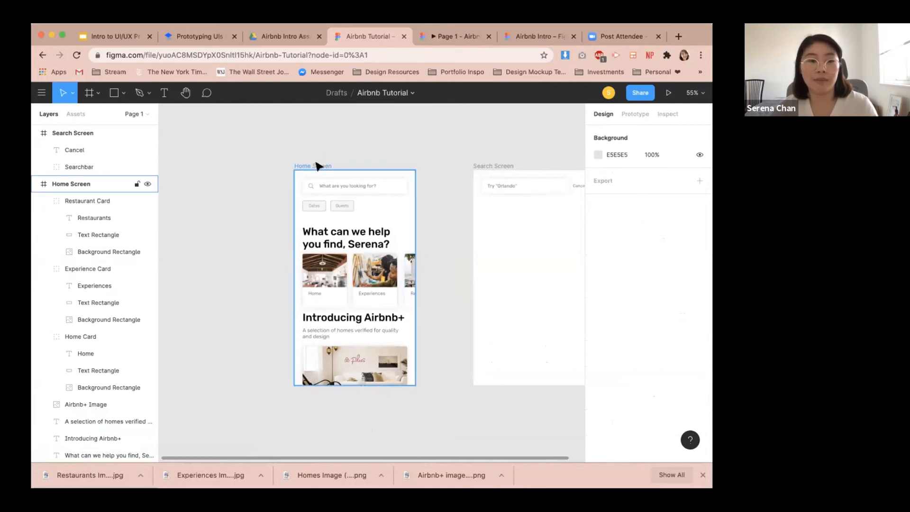
click(75, 183)
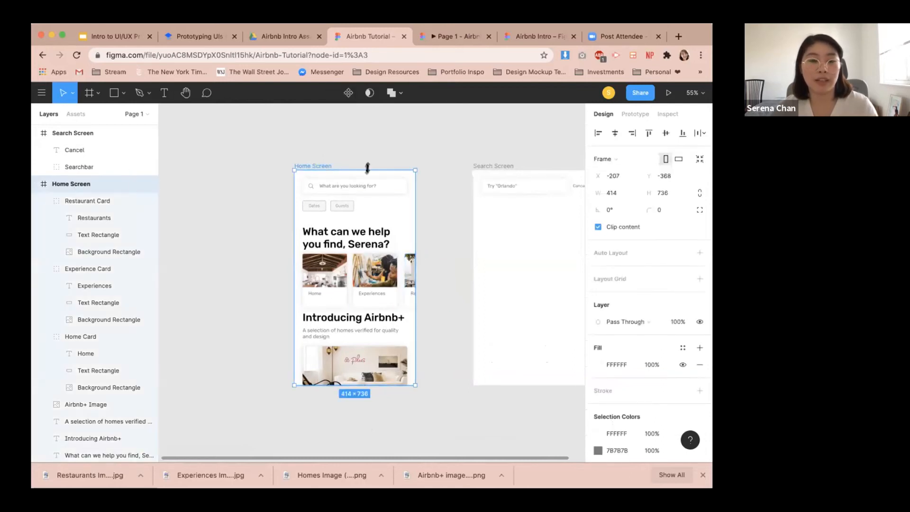
click(312, 160)
click(315, 166)
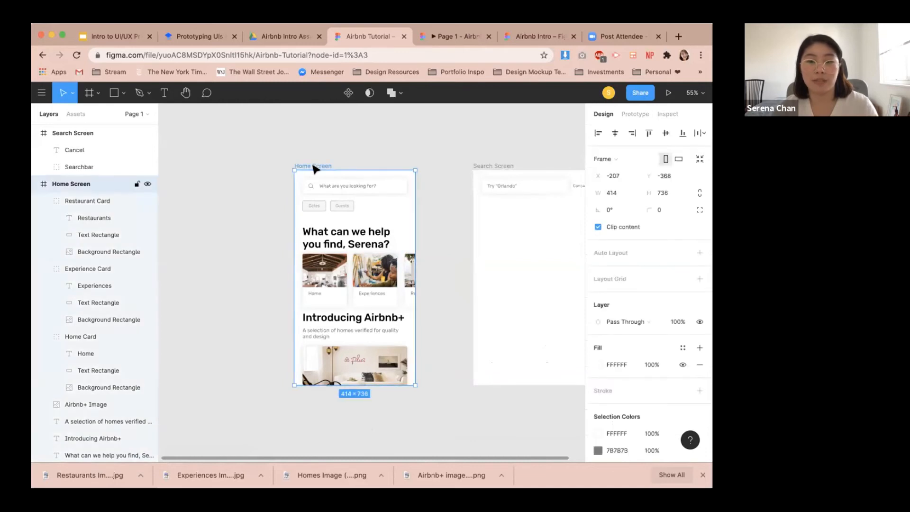
click(598, 227)
click(445, 359)
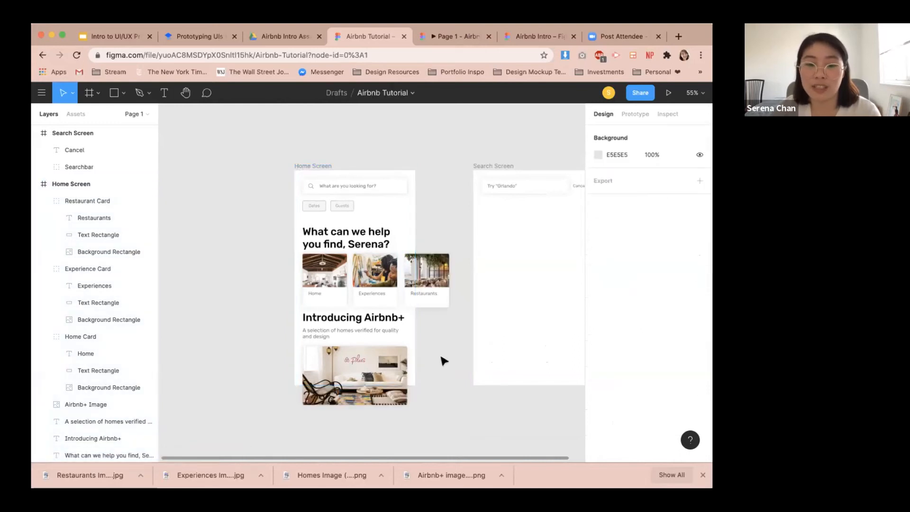
click(704, 476)
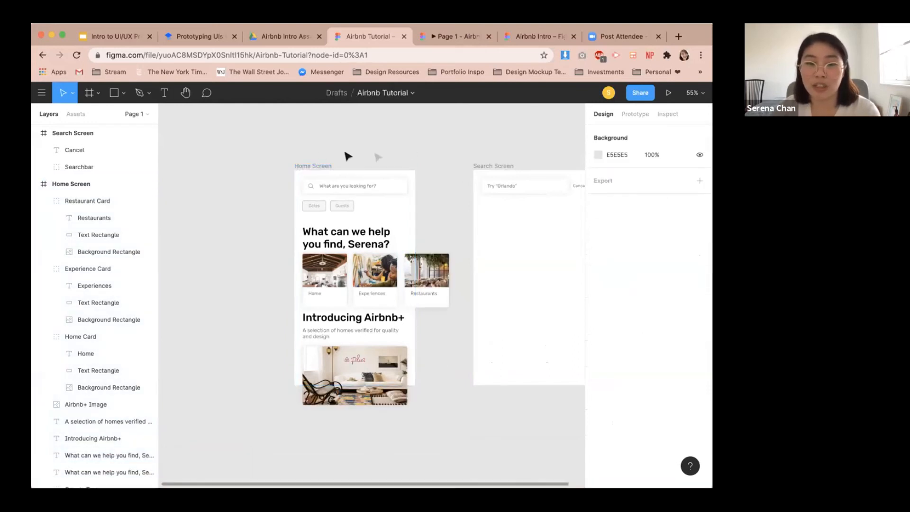
click(313, 166)
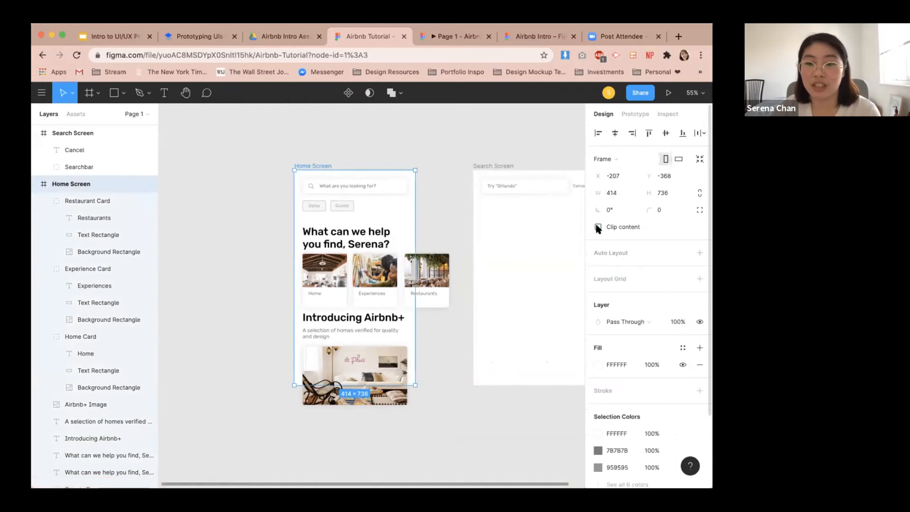
click(598, 228)
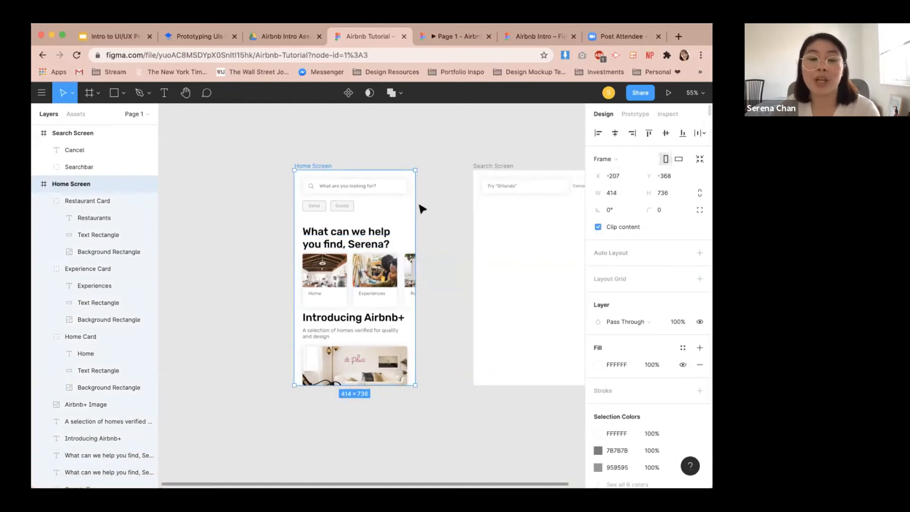
click(429, 244)
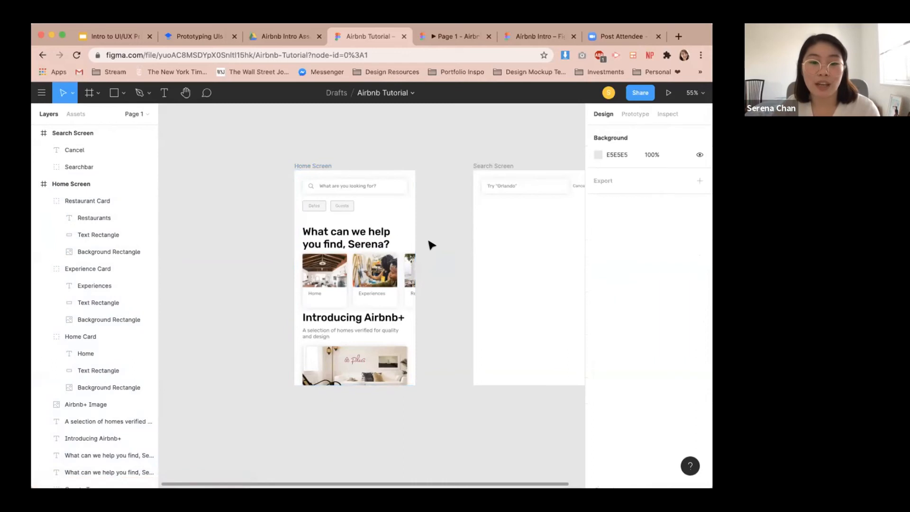
Reload the prototype preview to check the home screen card images.
click(450, 37)
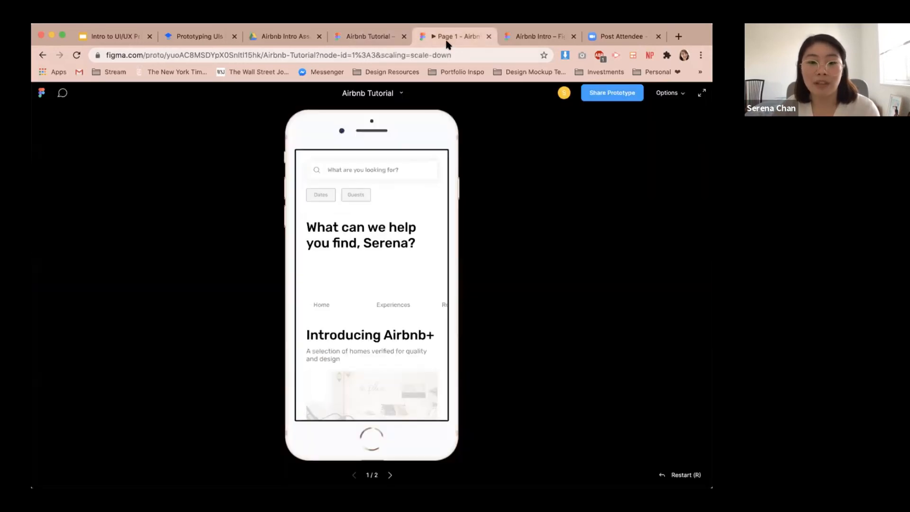
click(77, 55)
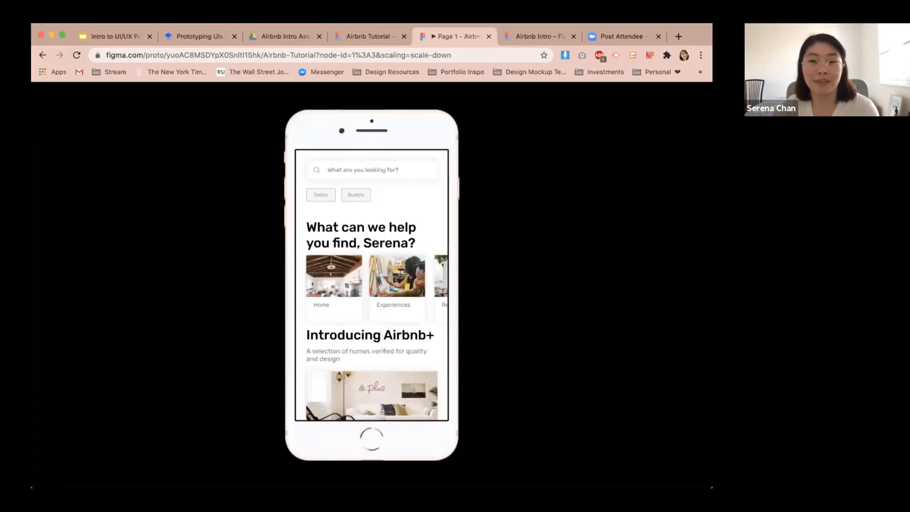
click(368, 41)
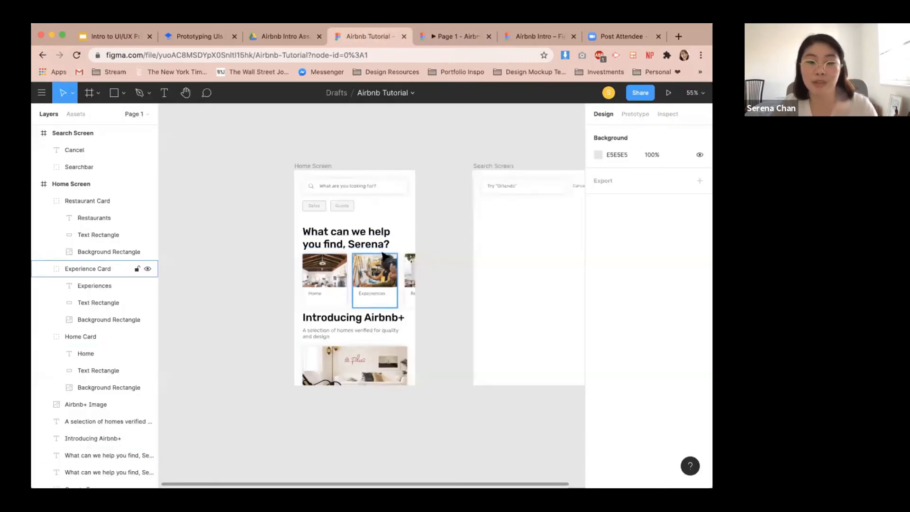
Set the Home Screen frame's overflow behavior to Vertical Scrolling.
click(315, 168)
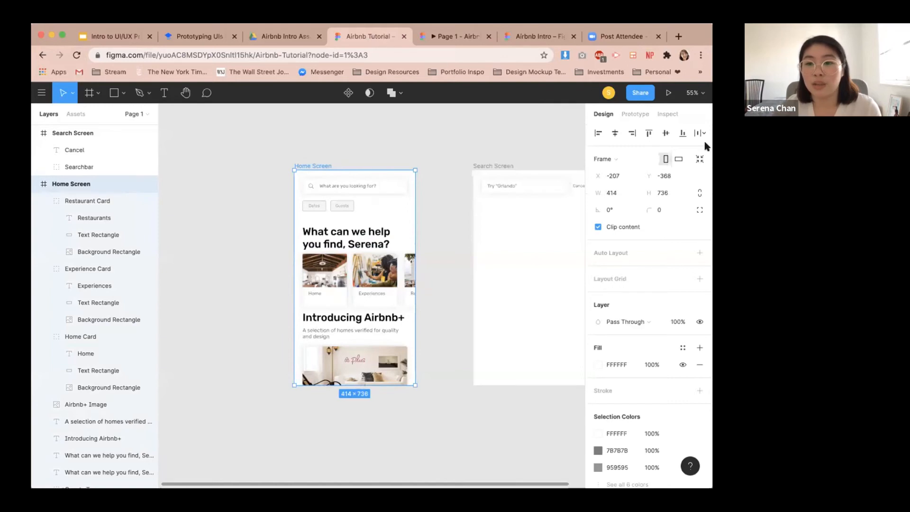
click(634, 114)
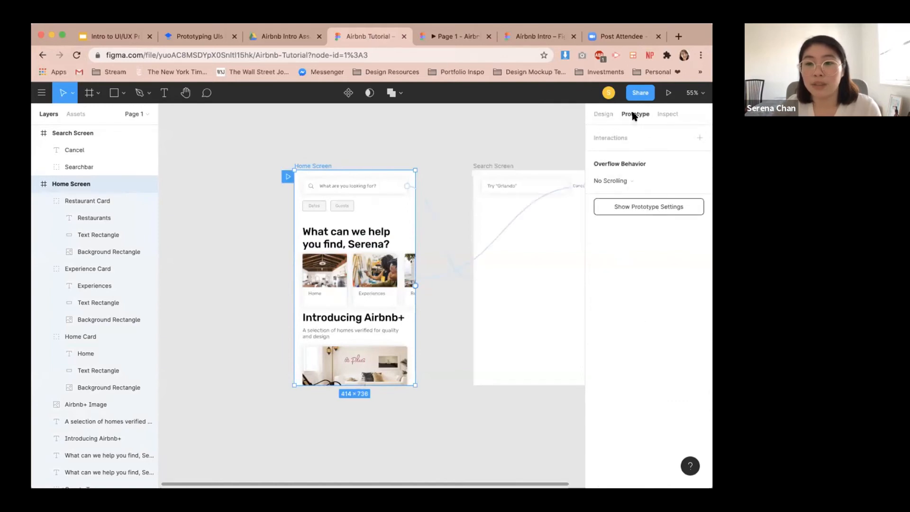
click(628, 179)
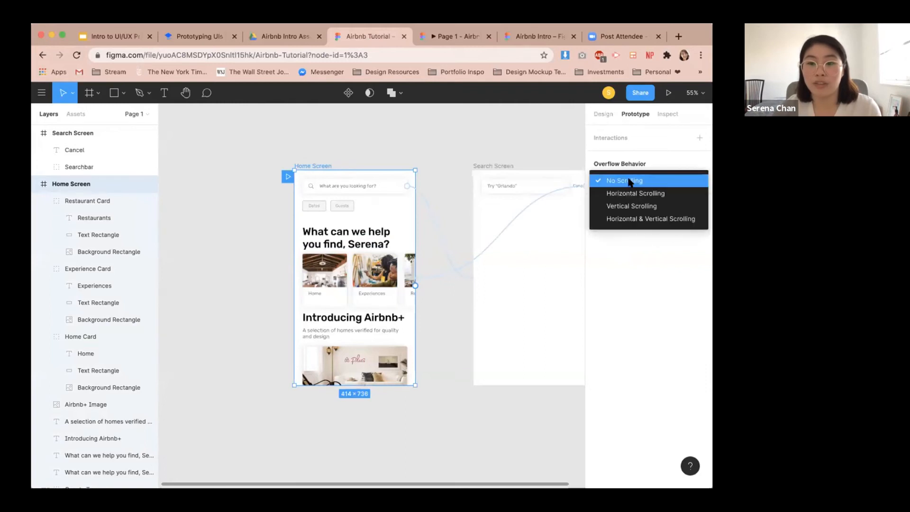
click(624, 206)
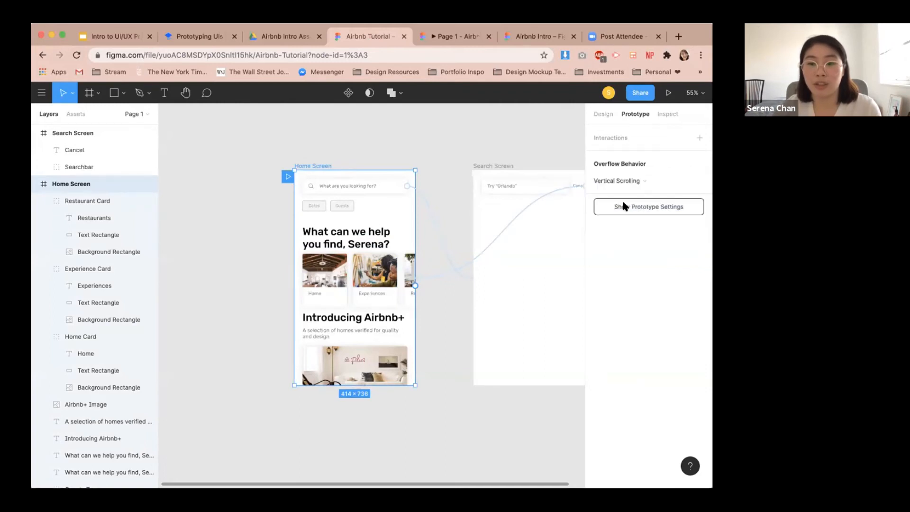
Test vertical scrolling of the home screen in the prototype preview.
click(448, 42)
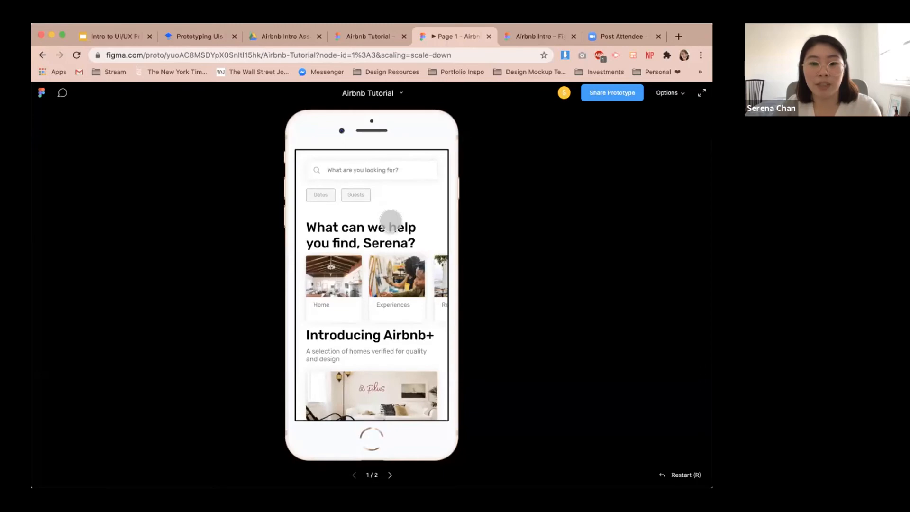
scroll(387, 217, down, 2)
scroll(393, 311, up, 2)
scroll(396, 310, down, 2)
scroll(396, 310, up, 2)
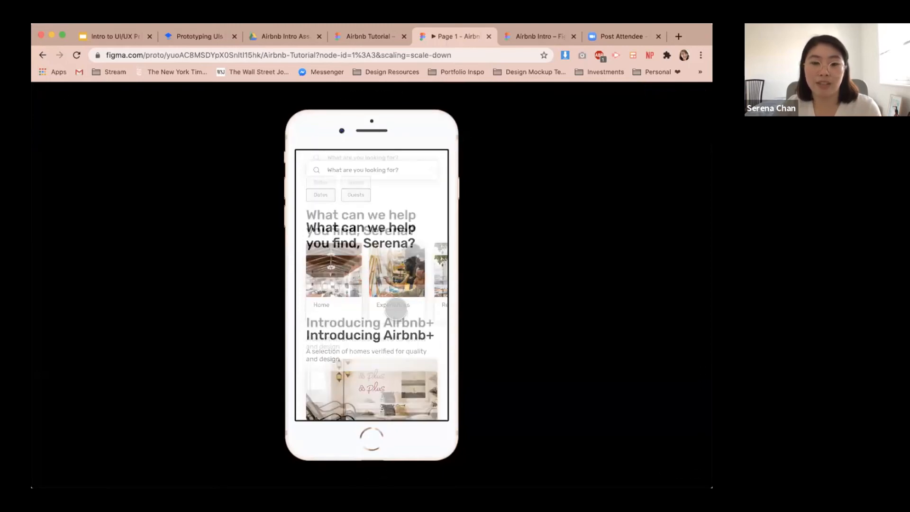
Try No Scrolling for the Home Screen frame's overflow behavior, compare in the preview, and restore Vertical Scrolling.
click(378, 36)
click(621, 180)
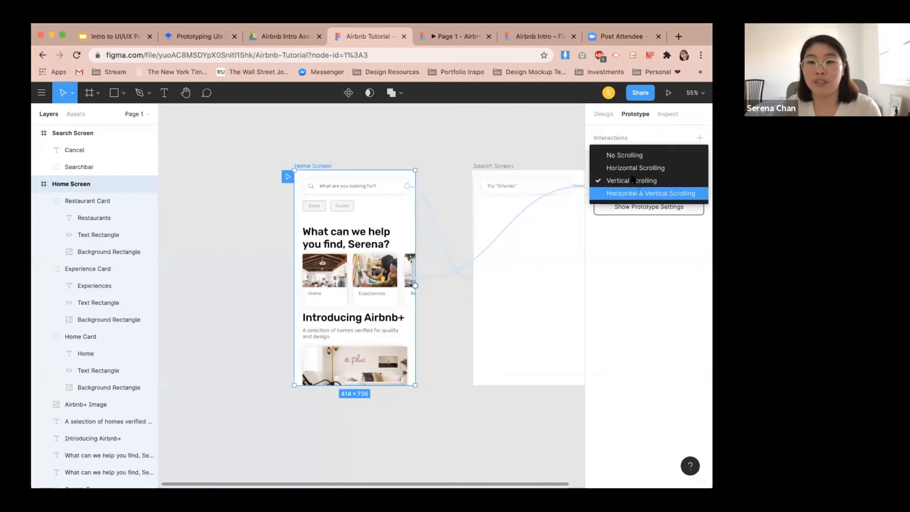
click(621, 153)
click(448, 35)
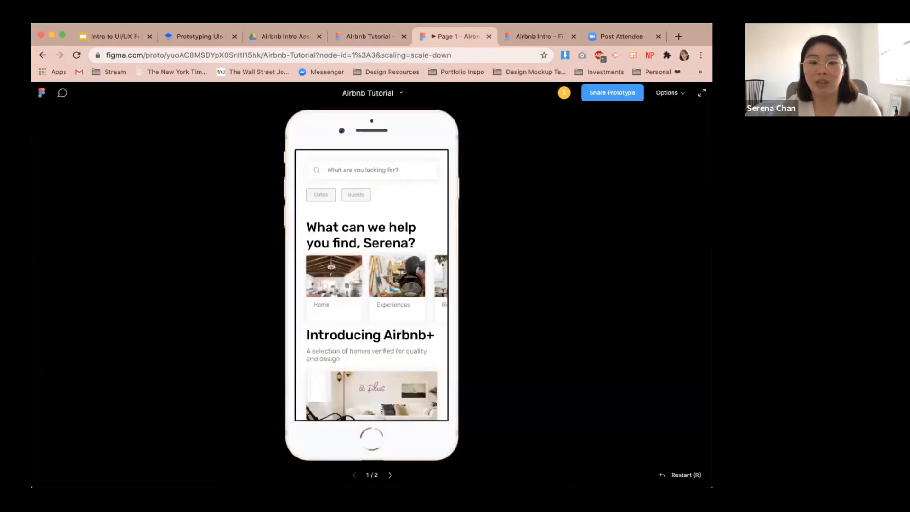
click(346, 37)
click(613, 181)
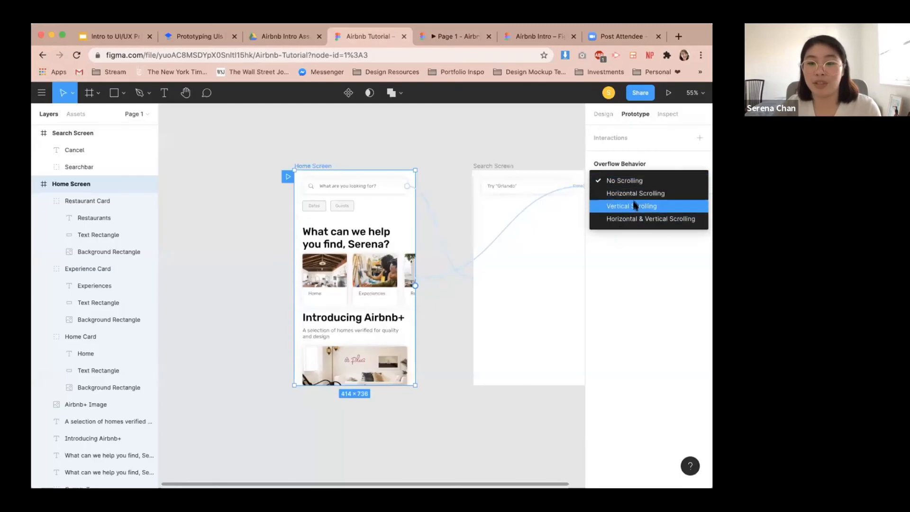
click(635, 206)
Select the Home, Experience and Restaurant cards together and wrap them in a new frame.
click(428, 223)
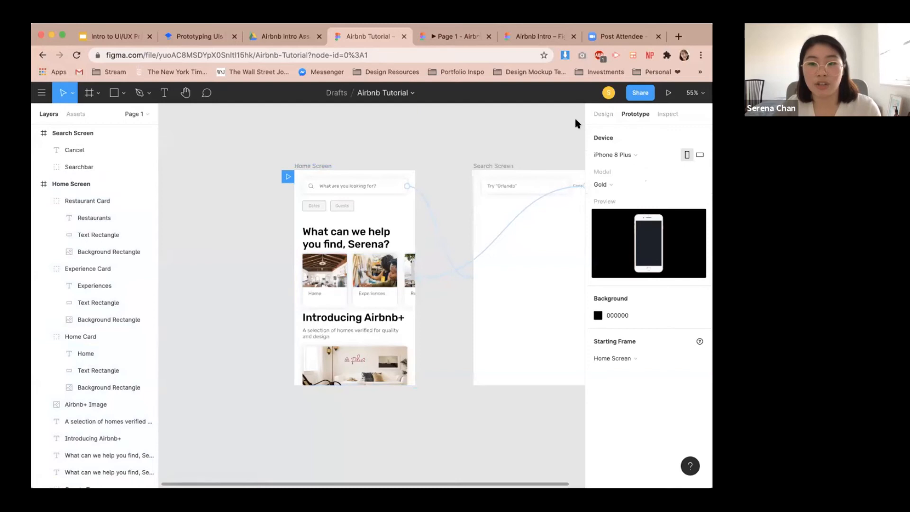
click(603, 114)
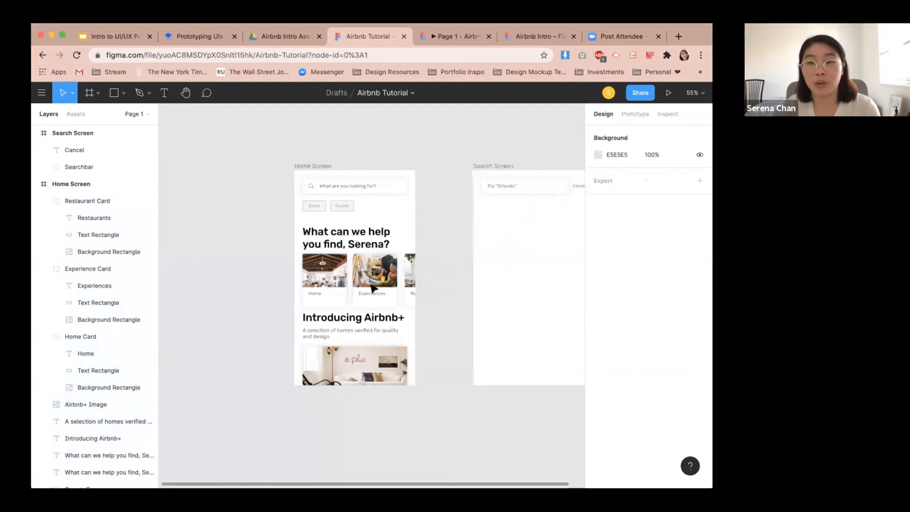
click(335, 283)
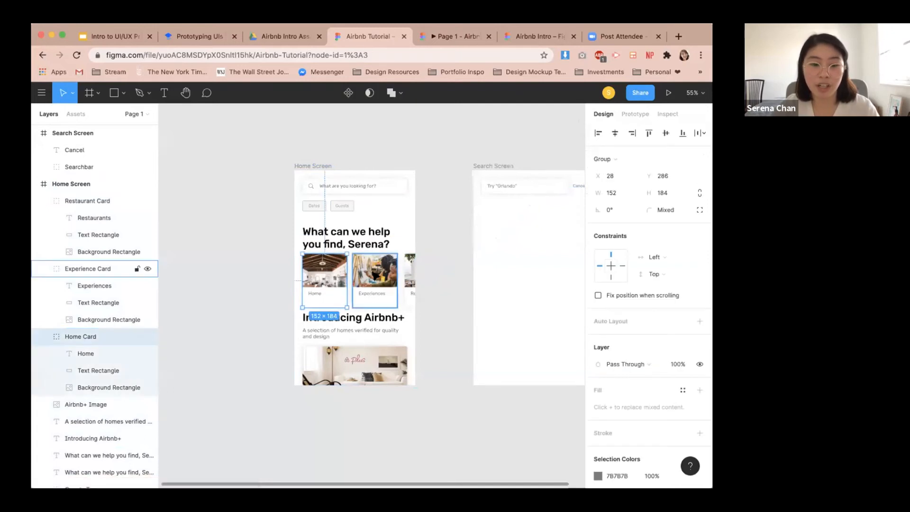
shift+click(88, 269)
shift+click(408, 279)
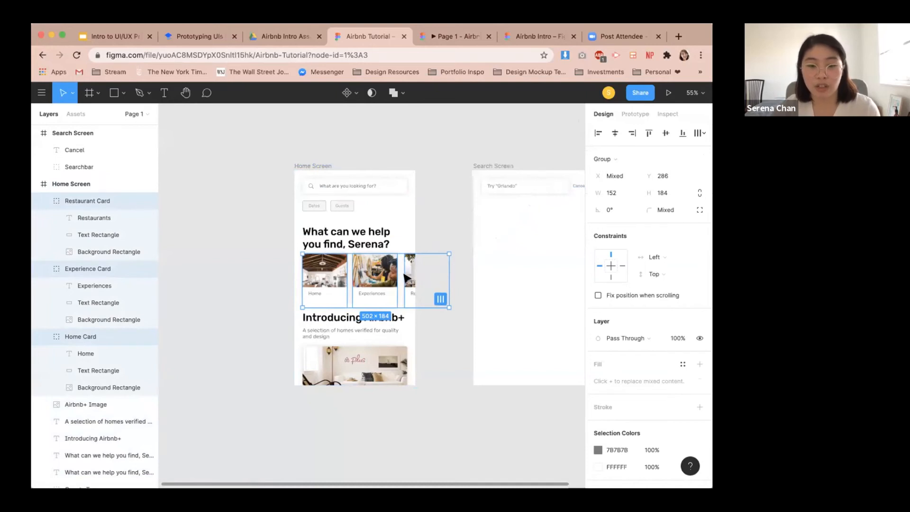
right_click(405, 277)
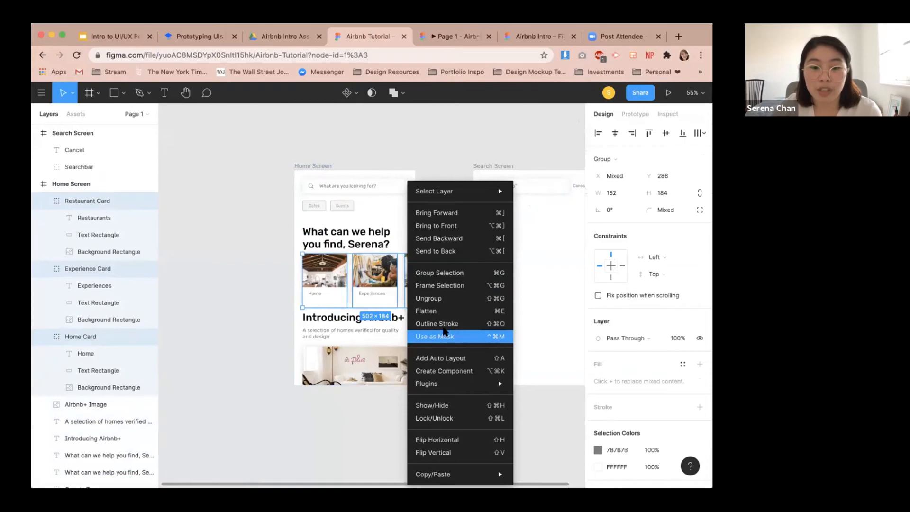
click(444, 288)
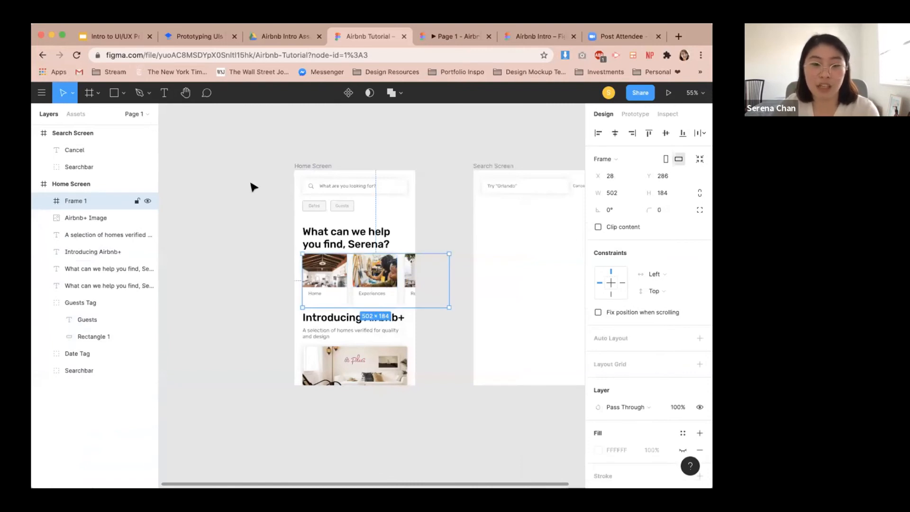
Rename the new frame Horizontal Scroll and narrow its width to about 386 to fit the screen.
double_click(76, 200)
text(Horizotna)
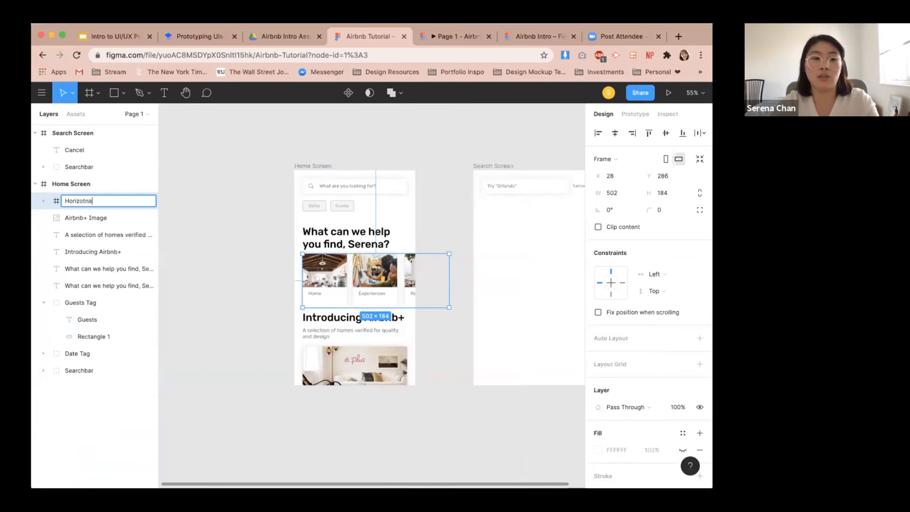
key(BackSpace)
key(BackSpace)
key(BackSpace)
text(ntal Sco)
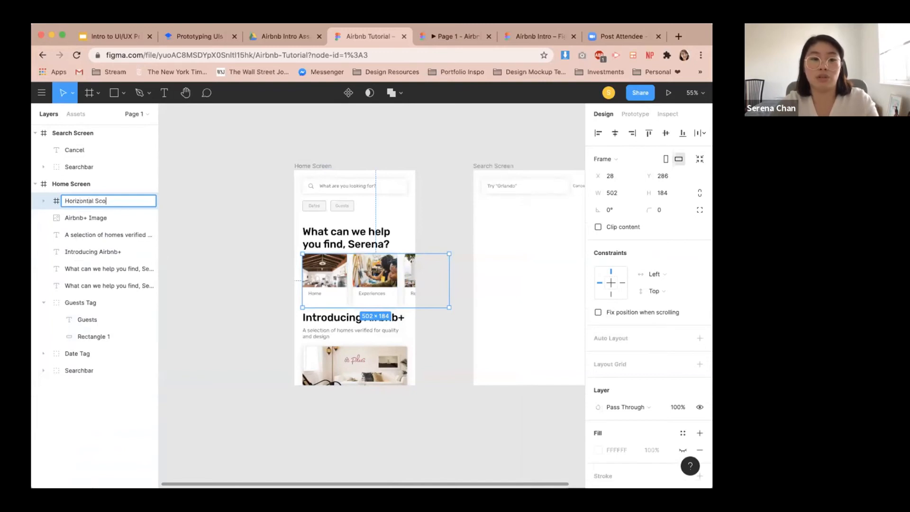
key(Return)
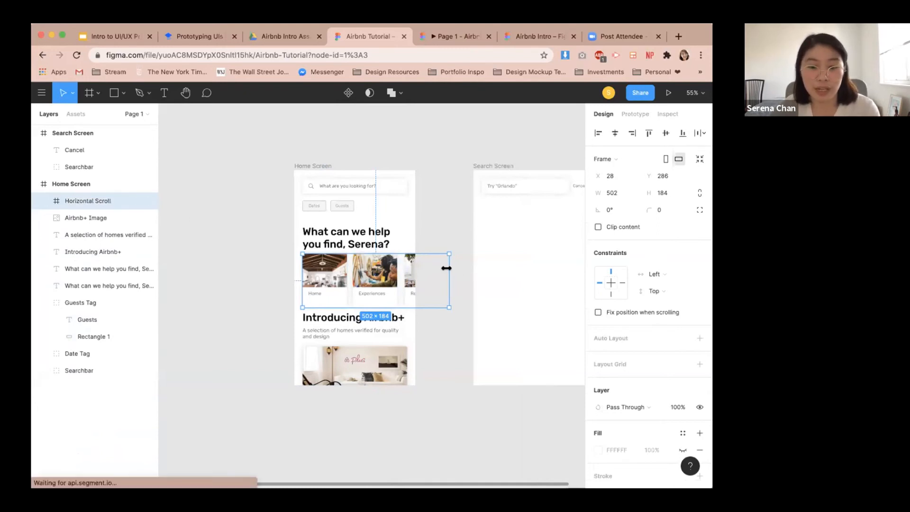
drag(448, 270, 414, 272)
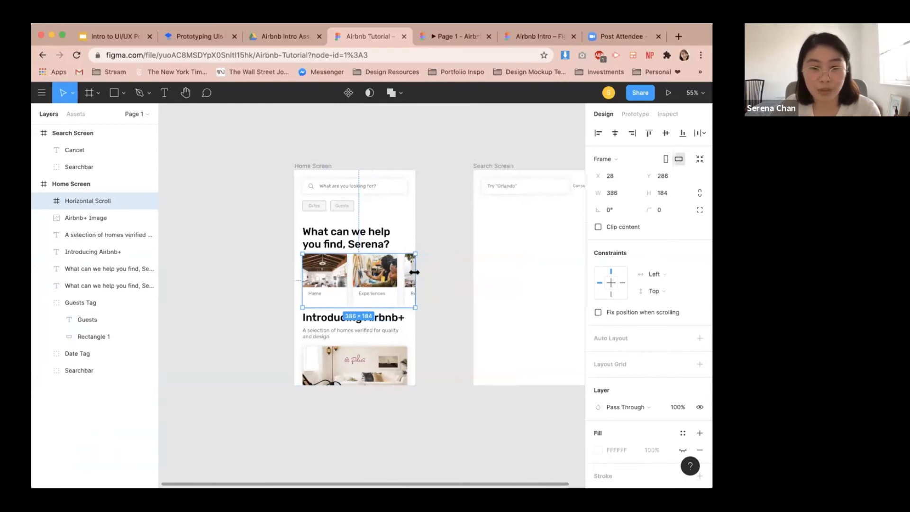
click(437, 273)
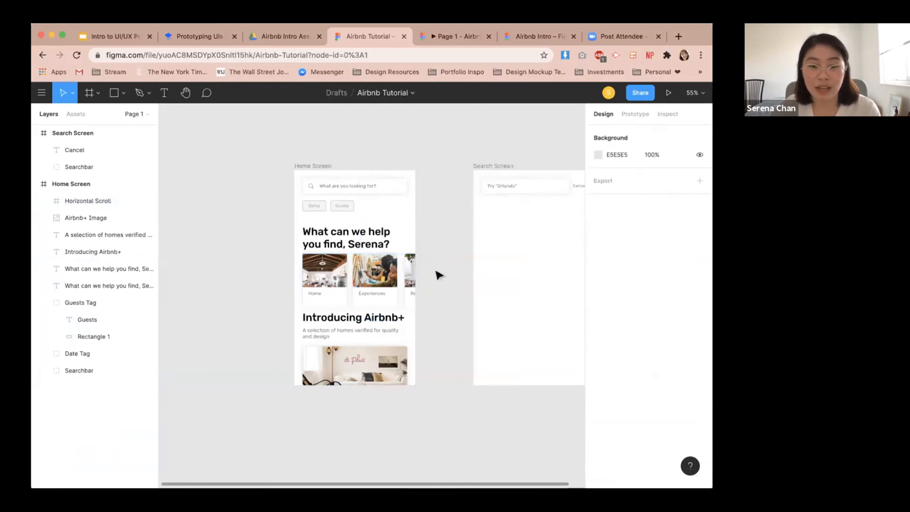
Set the Horizontal Scroll frame's overflow behavior to Horizontal Scrolling.
click(69, 203)
click(635, 114)
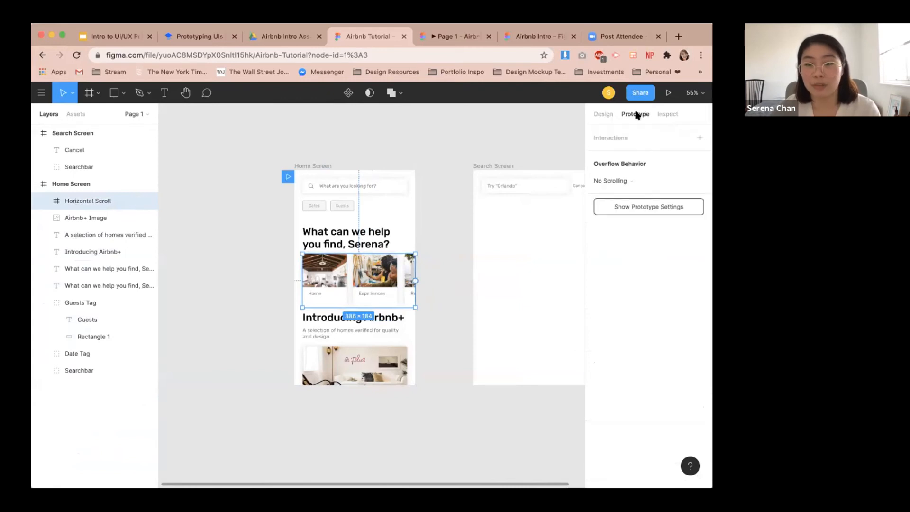
click(629, 180)
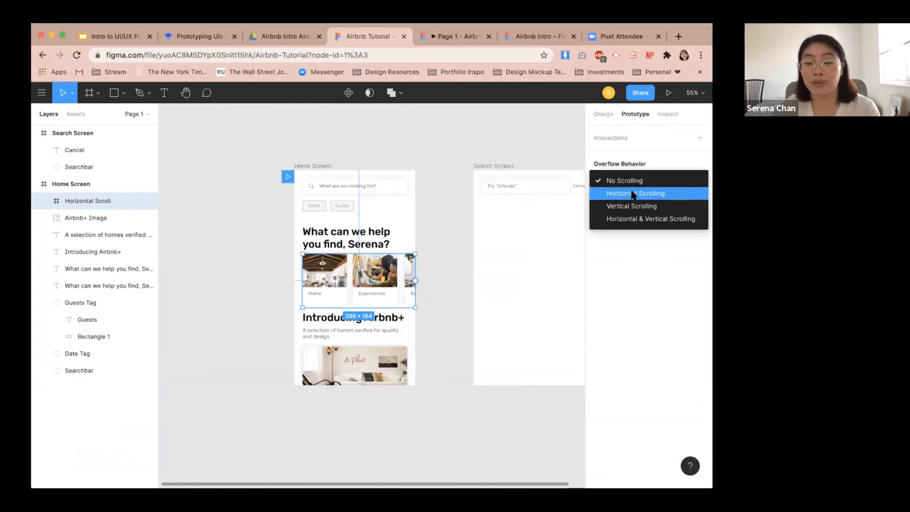
click(633, 193)
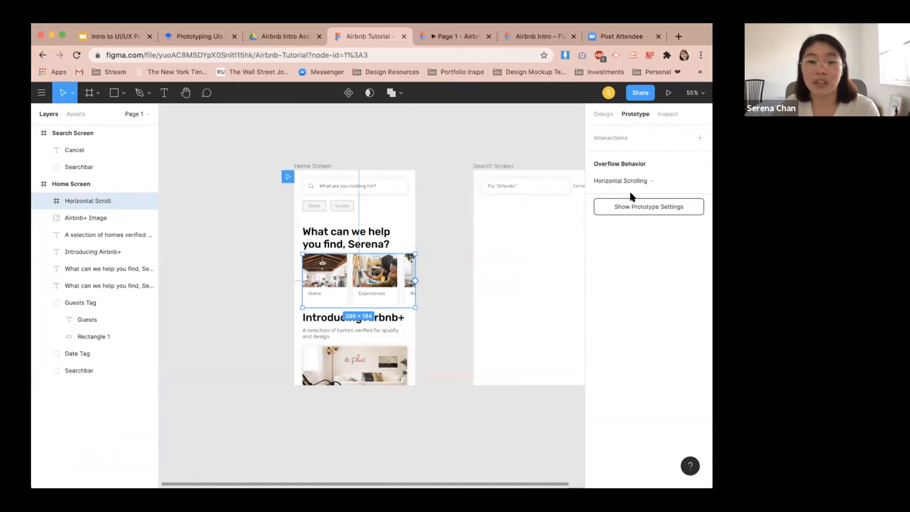
Test horizontal scrolling of the cards row in the prototype preview.
click(461, 38)
scroll(424, 290, right, 3)
mouse_move(358, 308)
mouse_down()
mouse_move(422, 290)
mouse_move(363, 311)
mouse_up()
drag(363, 363, 420, 305)
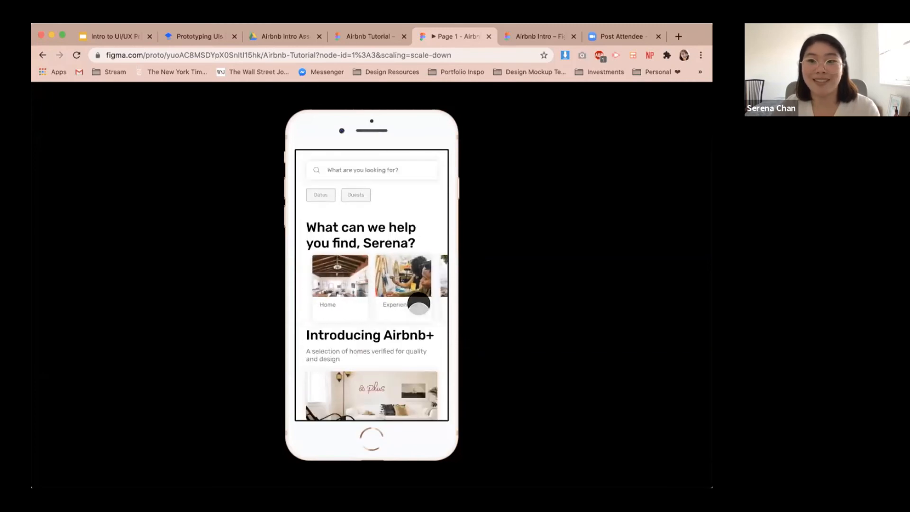
click(372, 37)
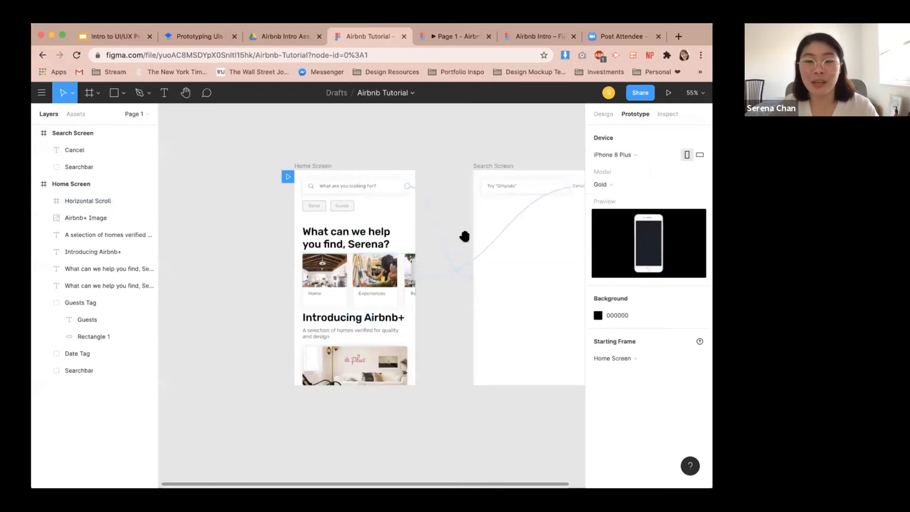
drag(463, 237, 347, 248)
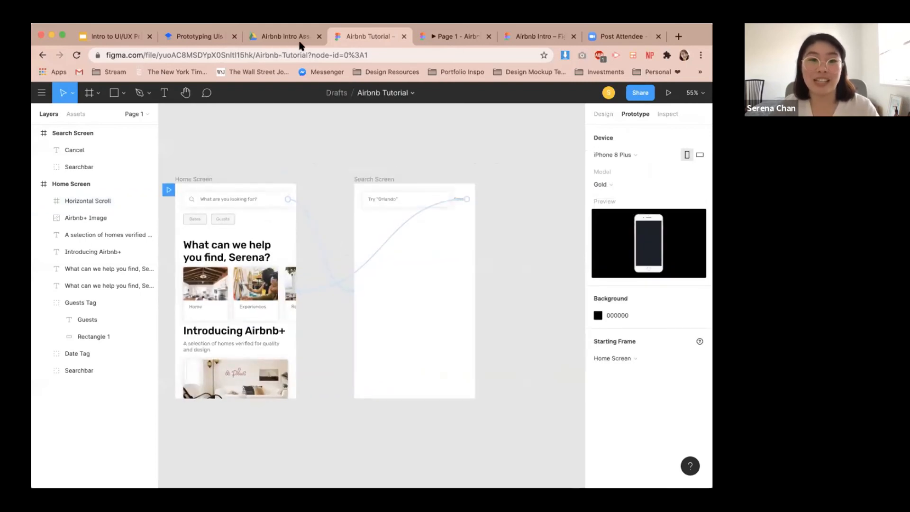
click(211, 39)
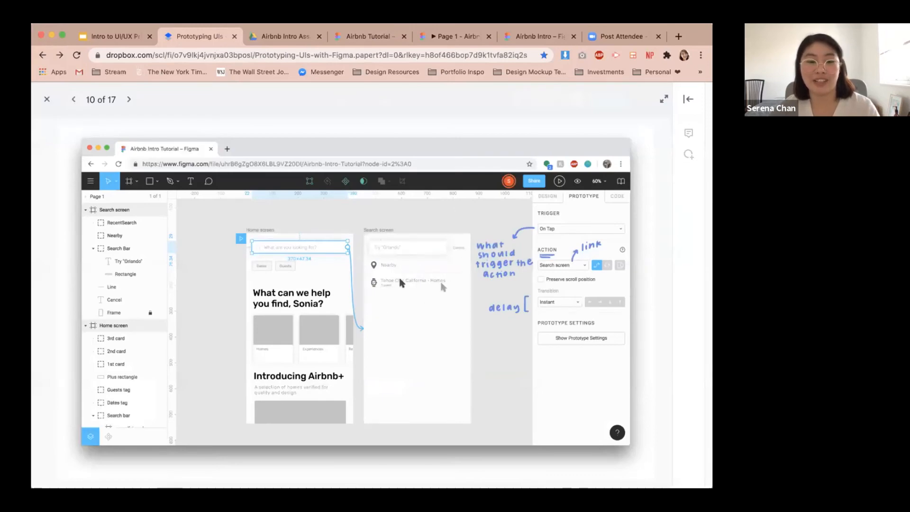
click(283, 38)
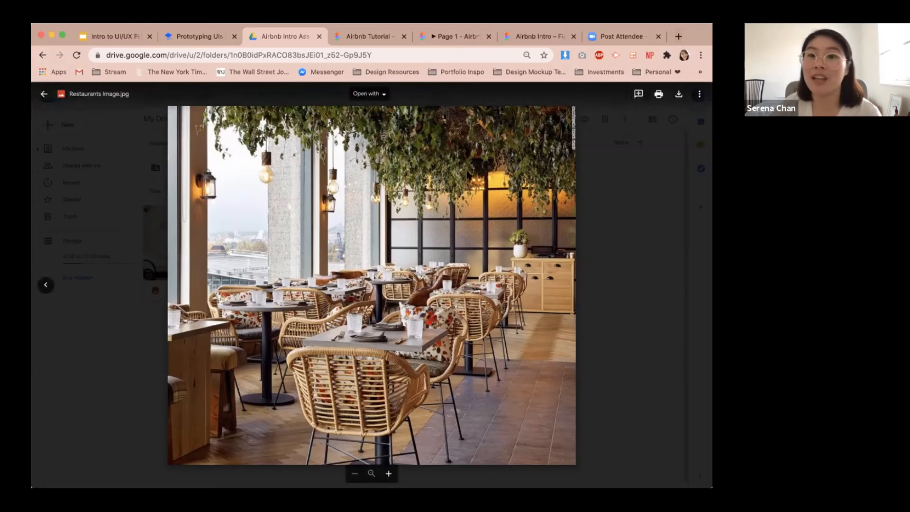
Search the web for figma shortcuts and open the Shortcuts.design page.
click(678, 37)
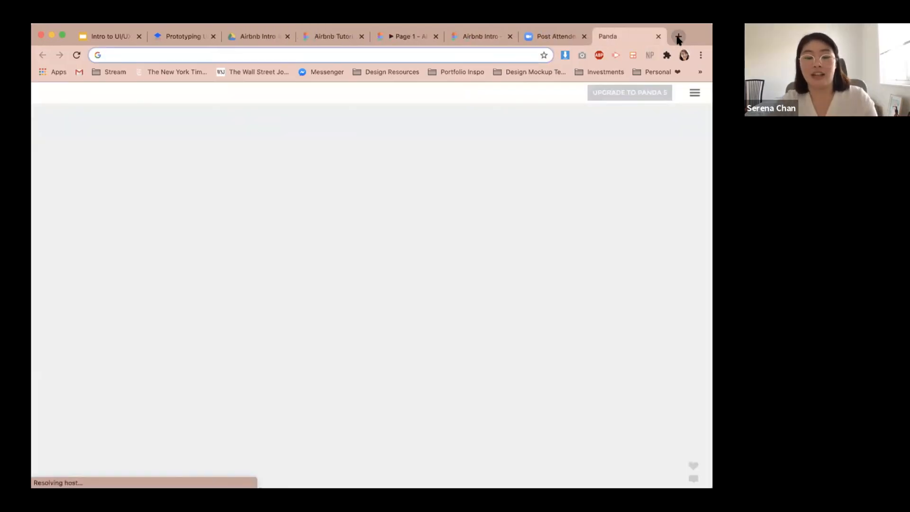
text(figma shortcuts)
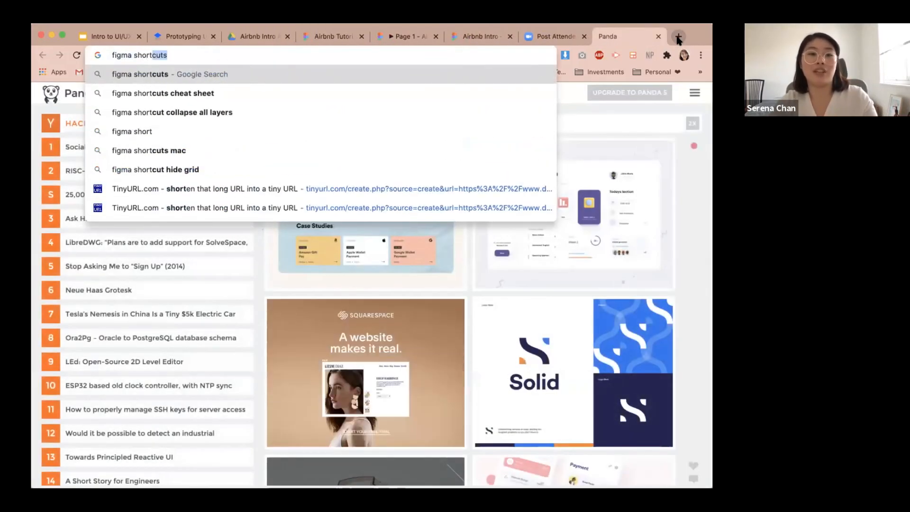
key(Return)
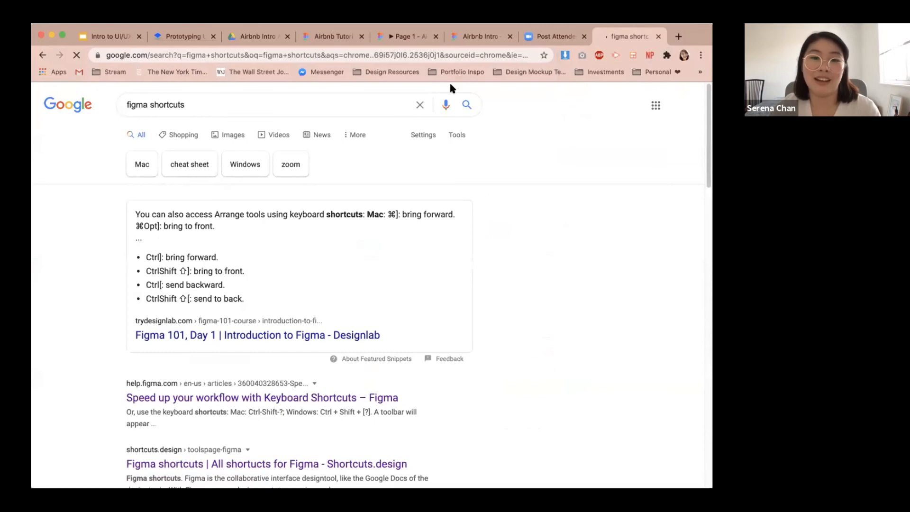
scroll(282, 386, down, 4)
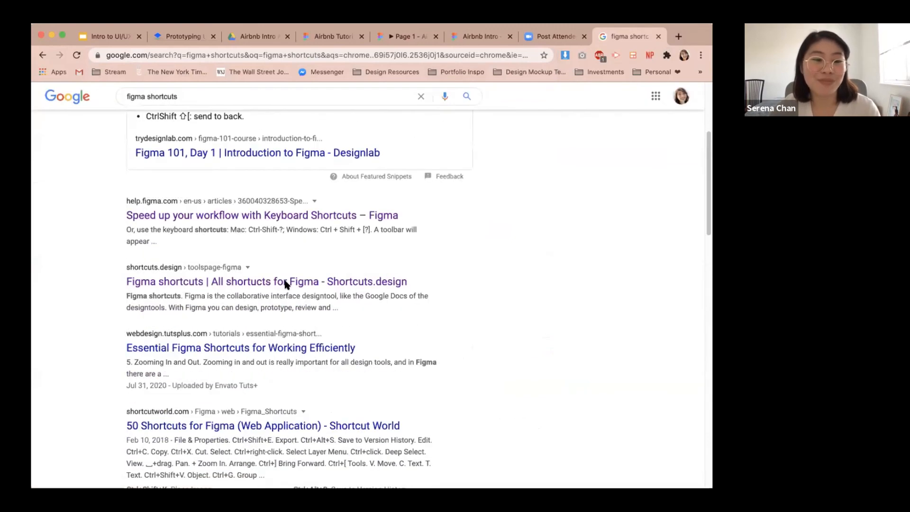
click(285, 283)
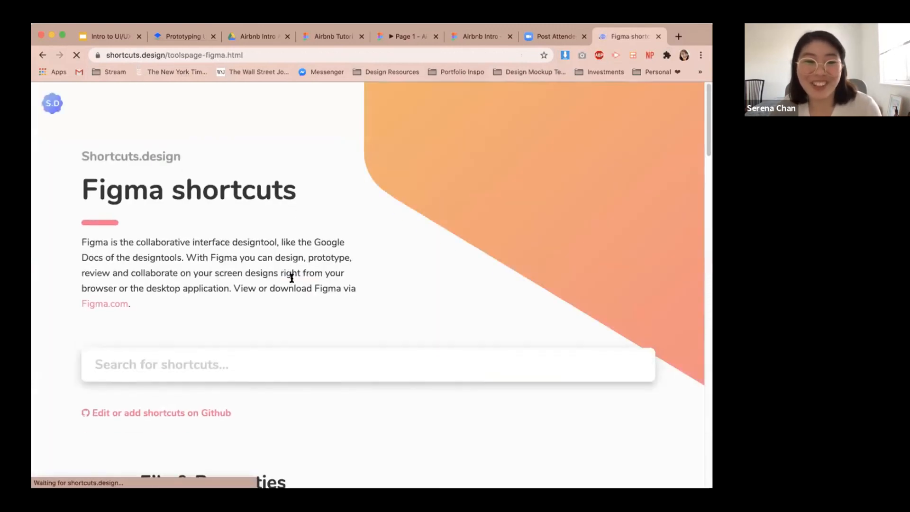
Browse the list of Figma keyboard shortcuts on the page.
scroll(293, 276, down, 3)
scroll(291, 273, down, 4)
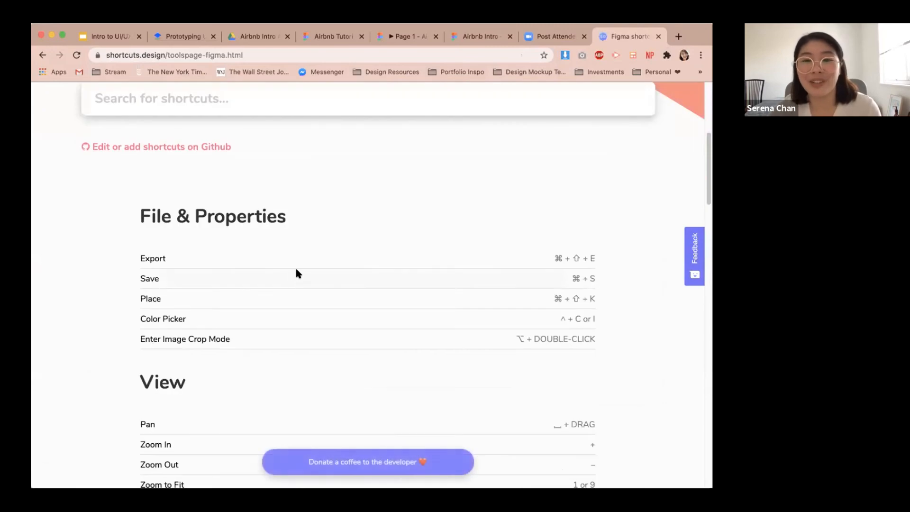
scroll(296, 272, down, 7)
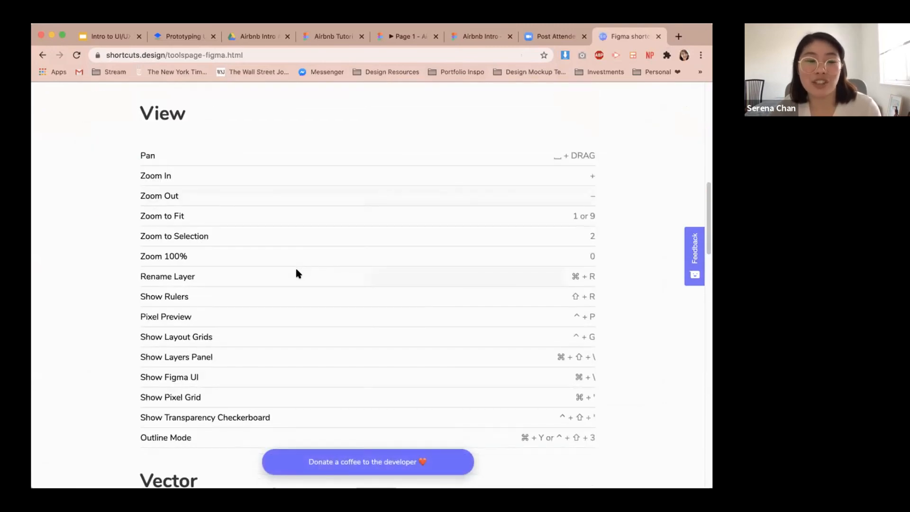
scroll(245, 219, down, 3)
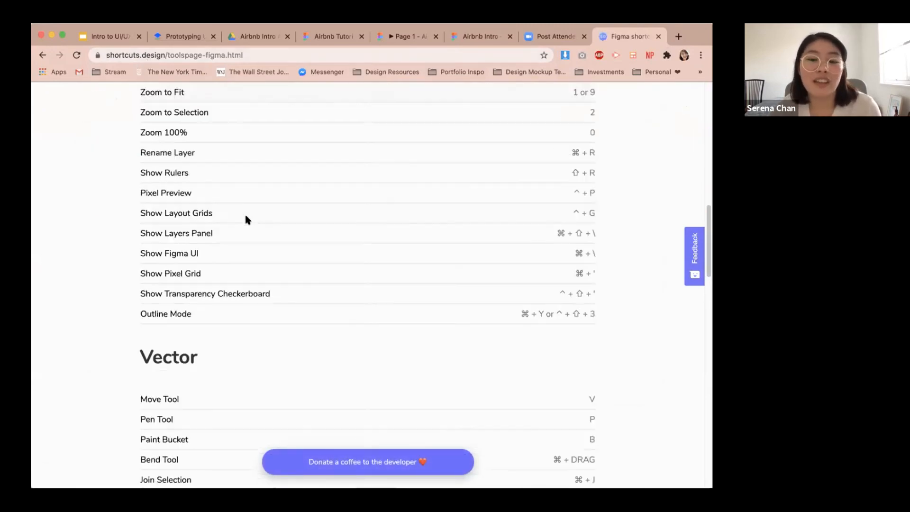
scroll(245, 217, down, 11)
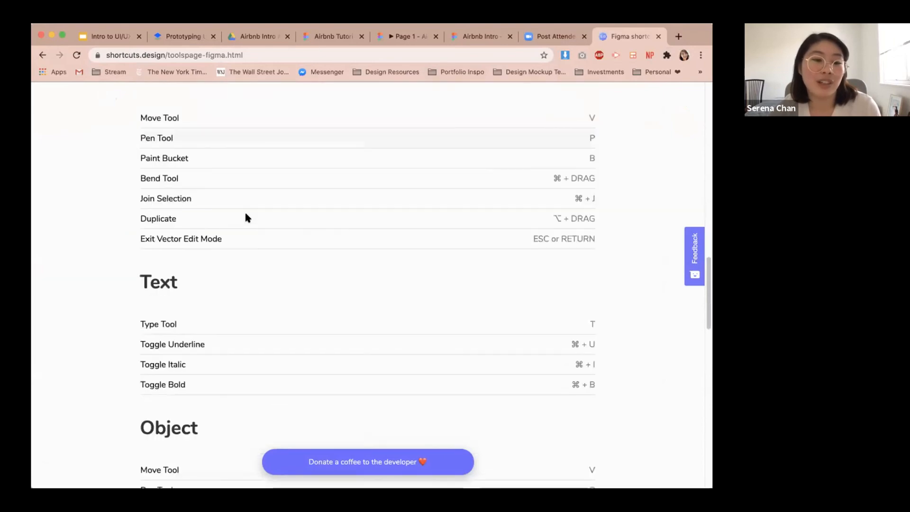
scroll(245, 217, down, 8)
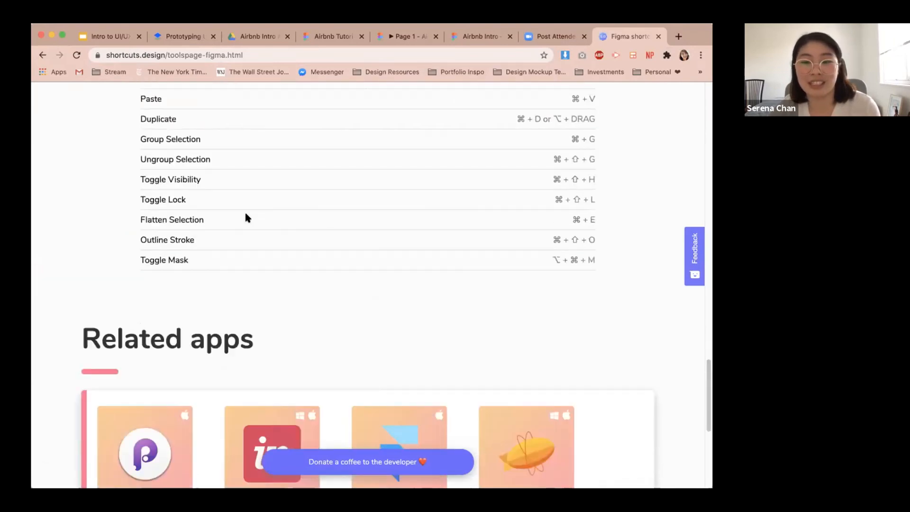
scroll(251, 217, up, 4)
scroll(252, 216, up, 2)
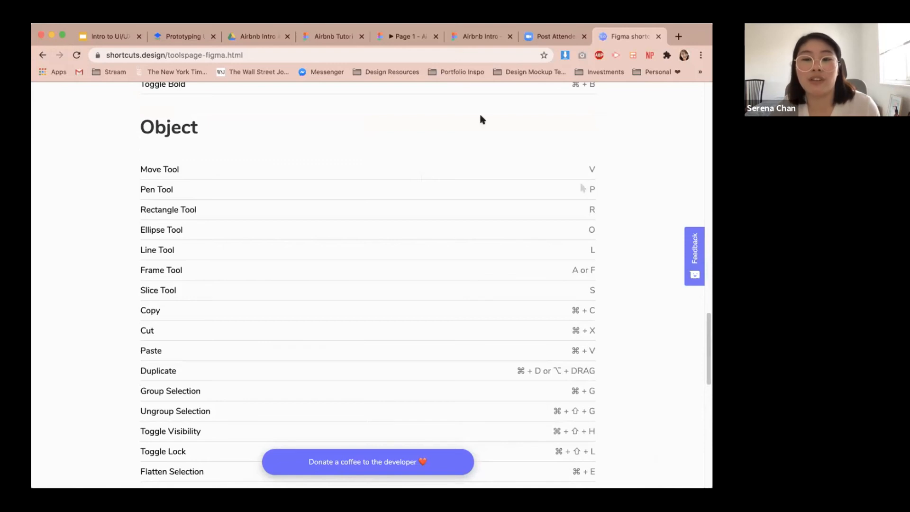
click(316, 41)
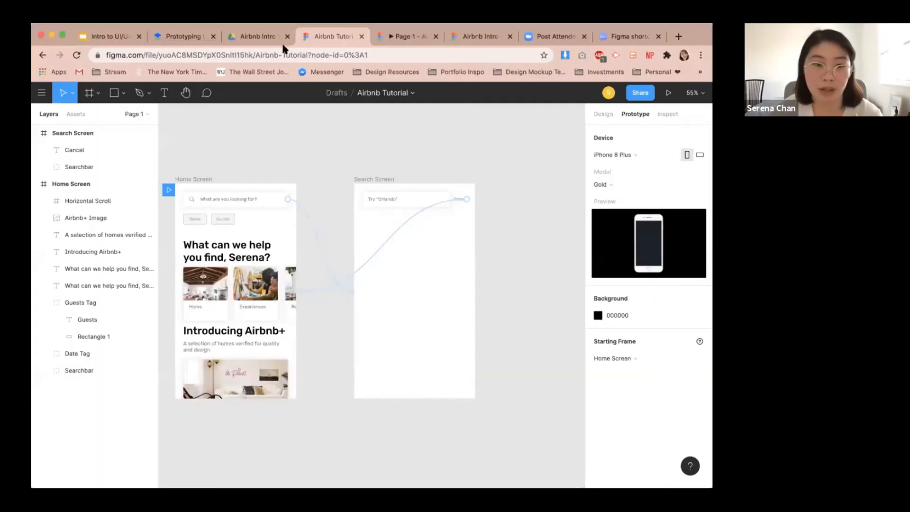
click(178, 37)
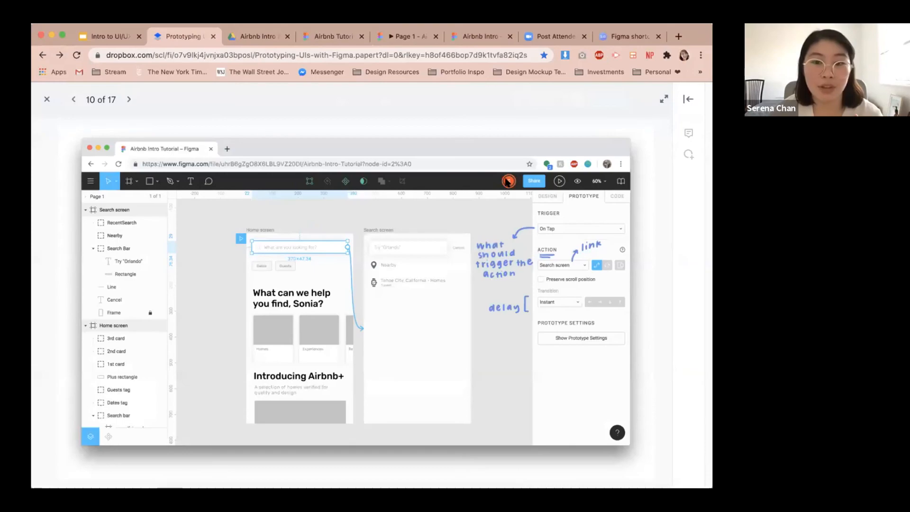
Return to the Prototyping UIs with Figma document and scroll to the Tips & Hints section.
click(46, 99)
scroll(147, 193, down, 20)
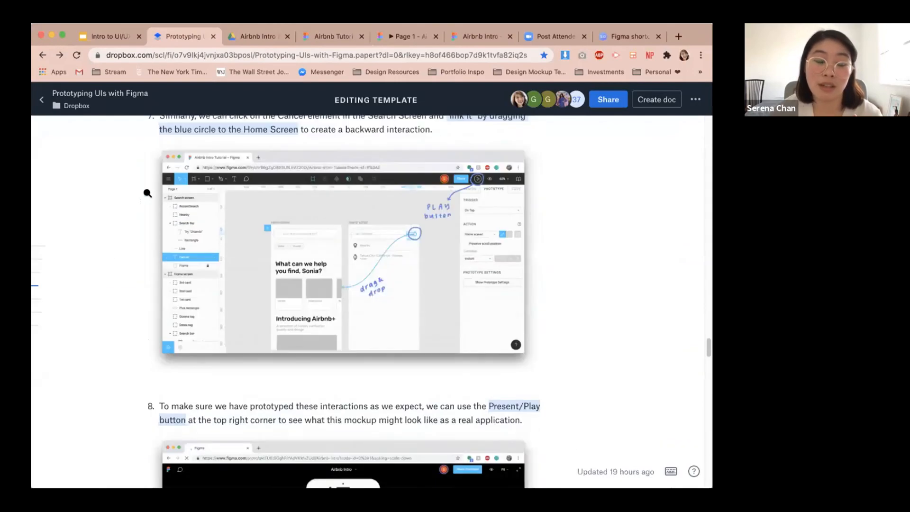
scroll(146, 188, down, 20)
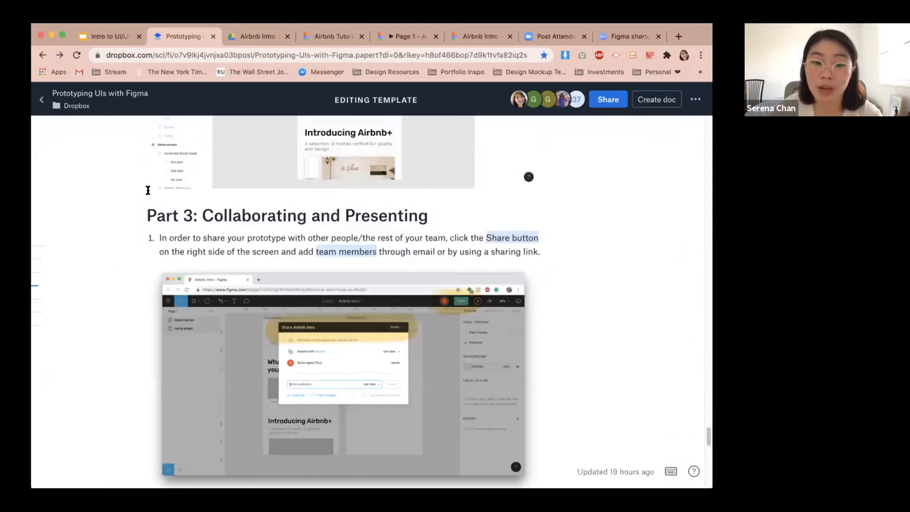
scroll(148, 190, up, 2)
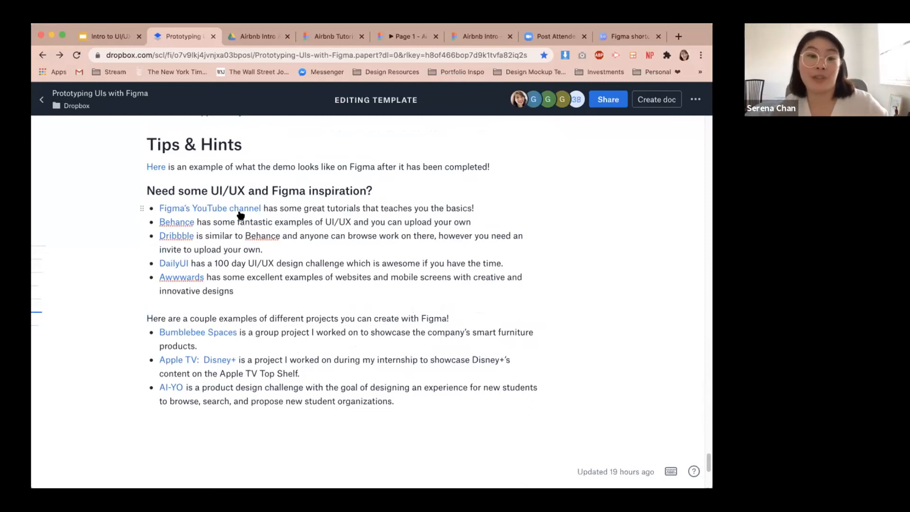
Open the Behance link and browse the UI UX project results.
click(189, 223)
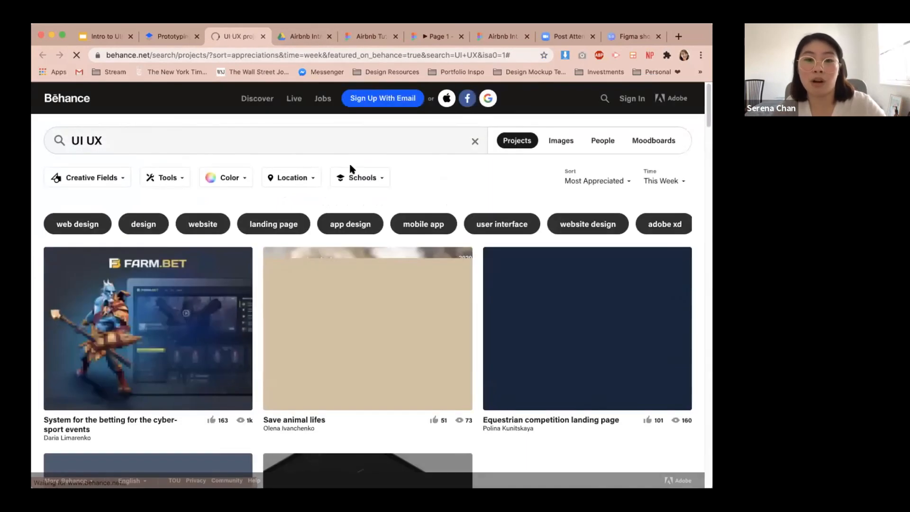
scroll(353, 262, down, 5)
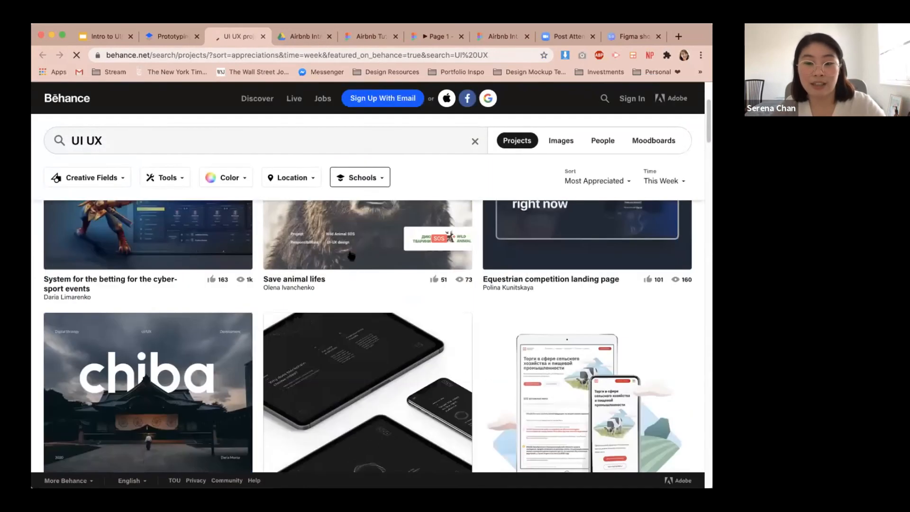
scroll(353, 262, down, 3)
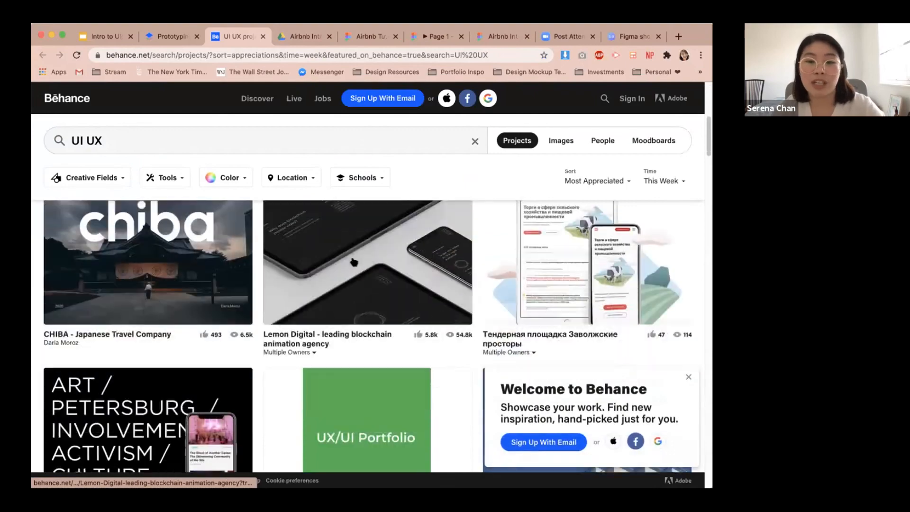
scroll(353, 259, down, 7)
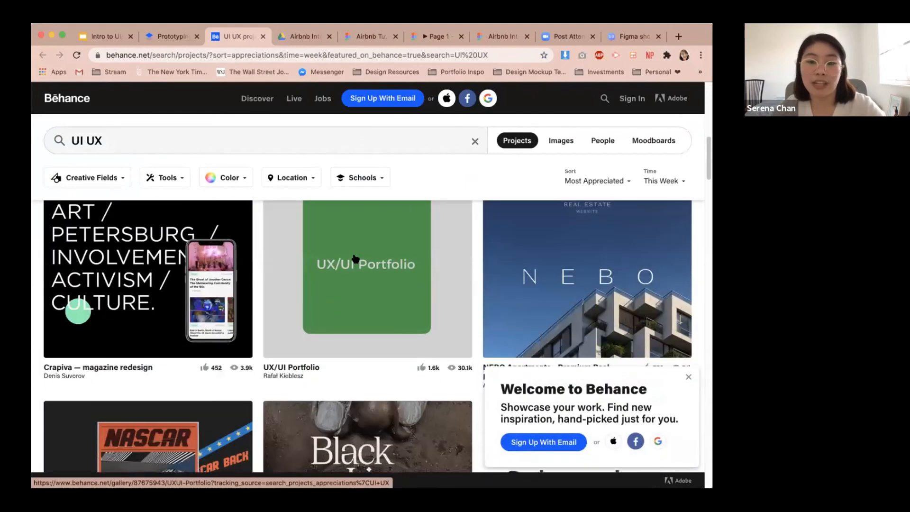
scroll(278, 228, down, 2)
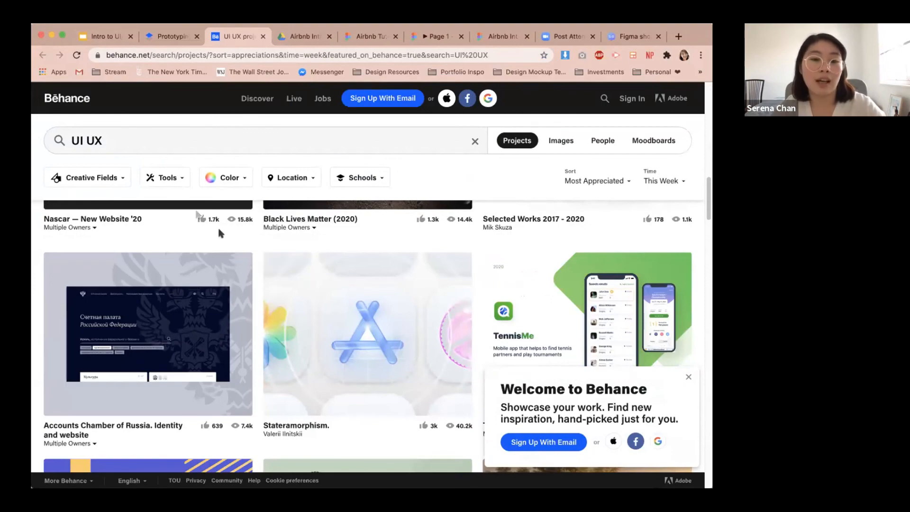
scroll(220, 224, down, 9)
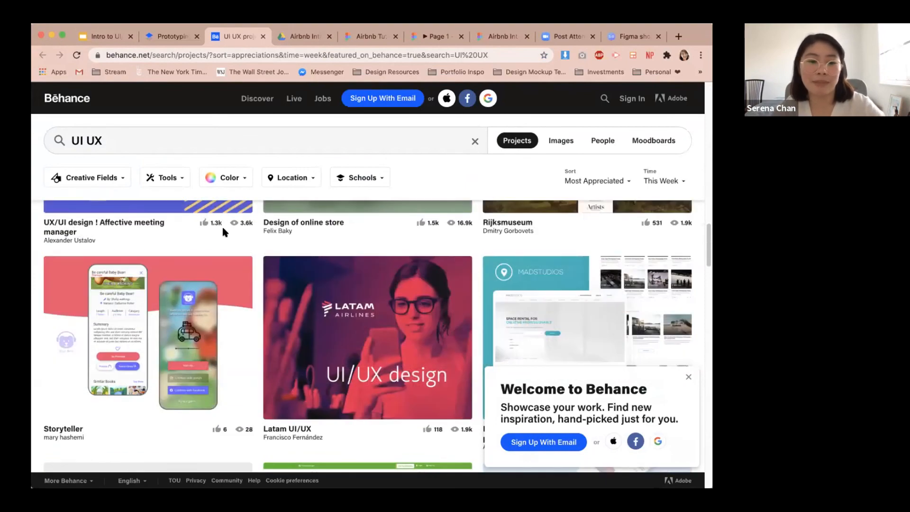
scroll(220, 225, down, 4)
Go back to the document, open the Dribbble link and browse the ui/ux shot results.
click(152, 41)
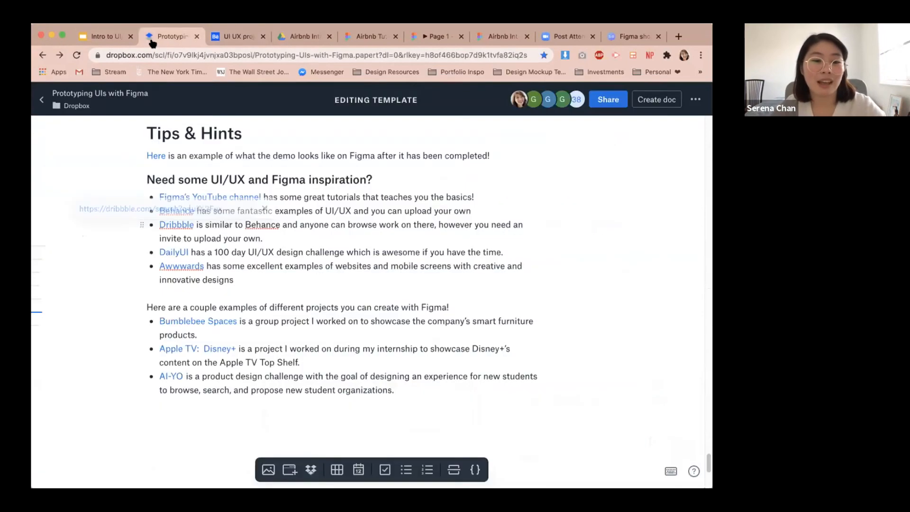
scroll(179, 316, up, 3)
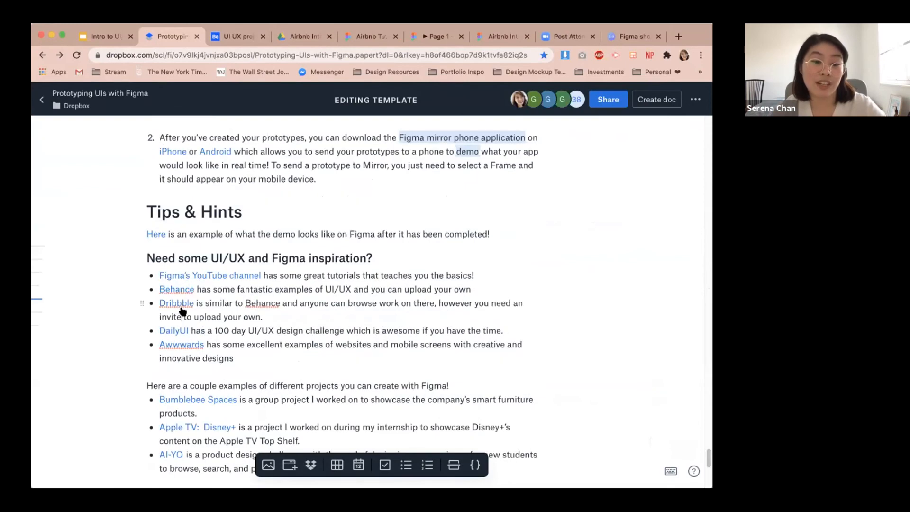
click(181, 304)
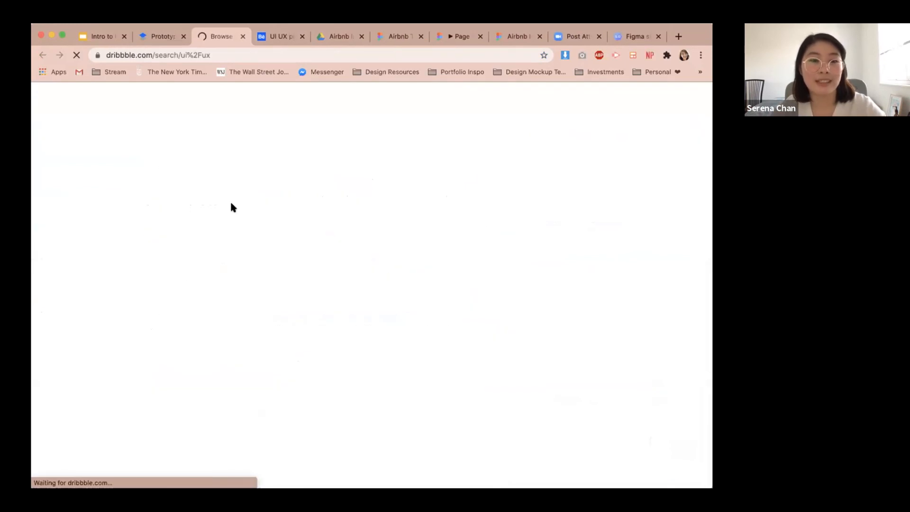
scroll(231, 207, down, 3)
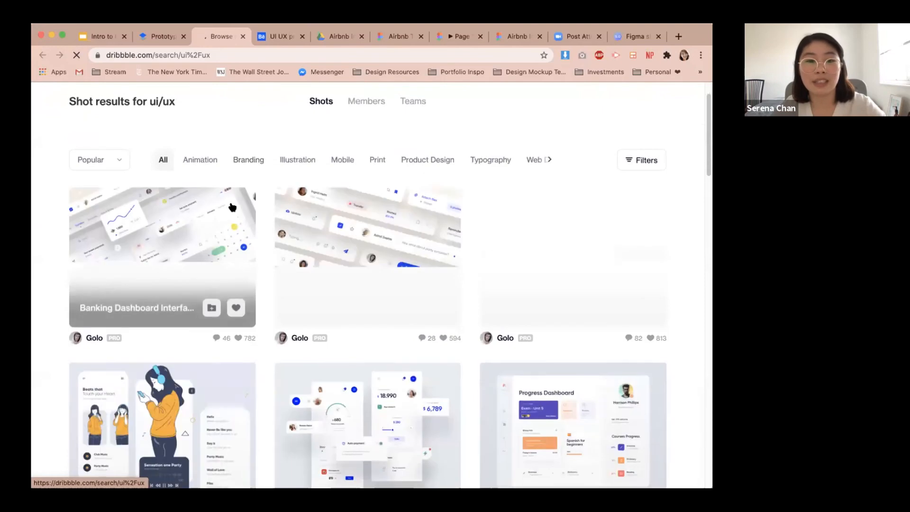
scroll(231, 207, down, 6)
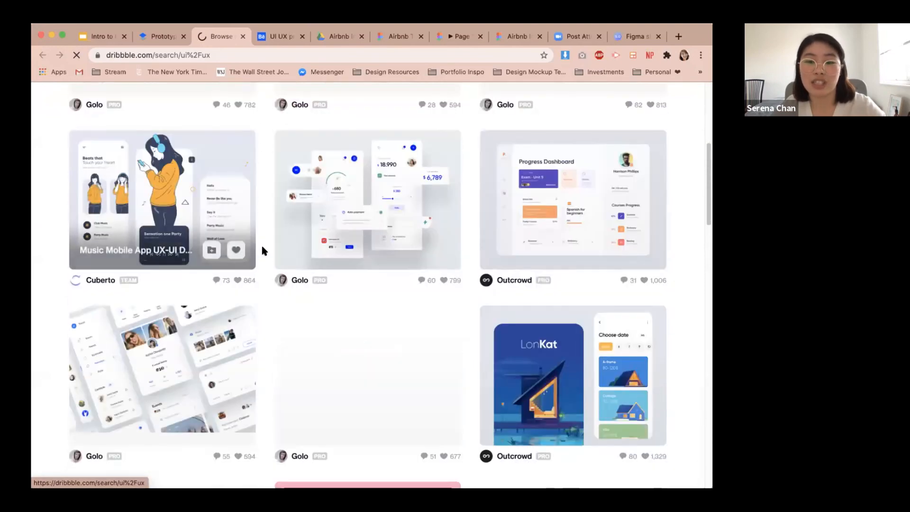
scroll(264, 251, down, 2)
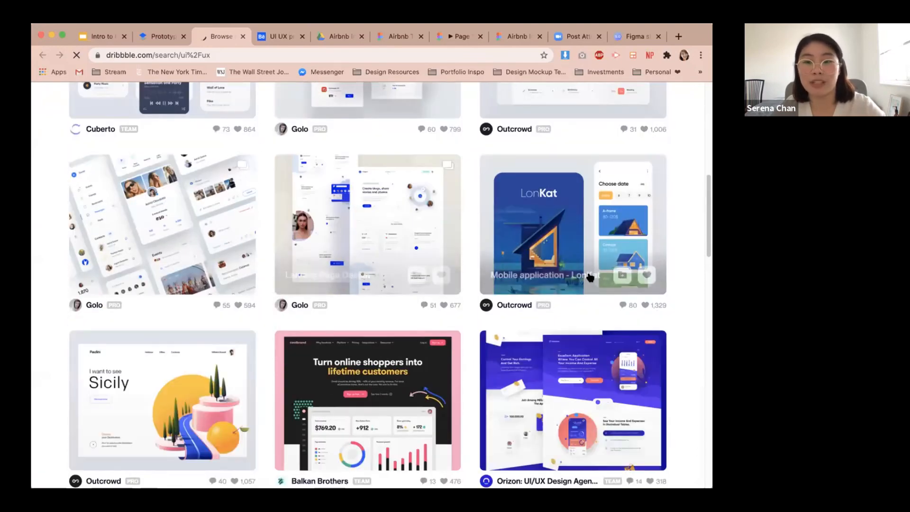
scroll(553, 297, up, 10)
scroll(201, 307, down, 15)
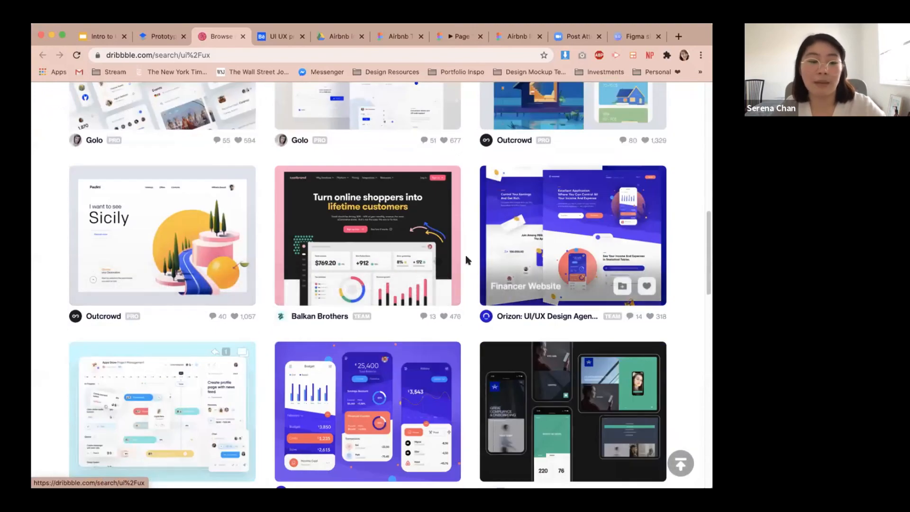
Return to the document and open the DailyUI link.
click(161, 37)
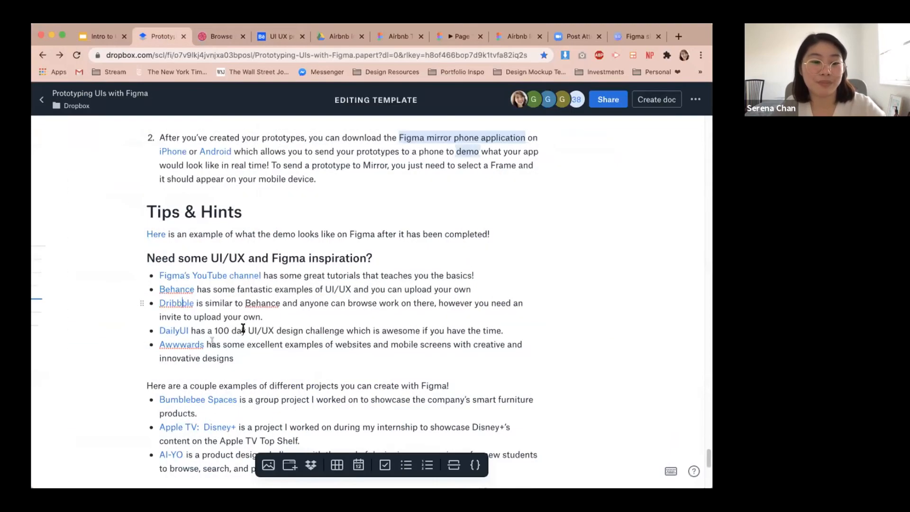
mouse_move(185, 336)
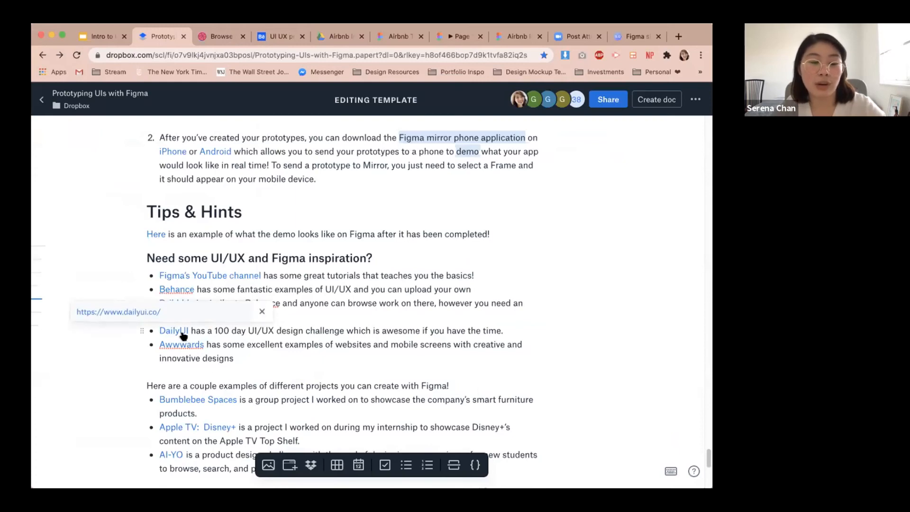
click(182, 334)
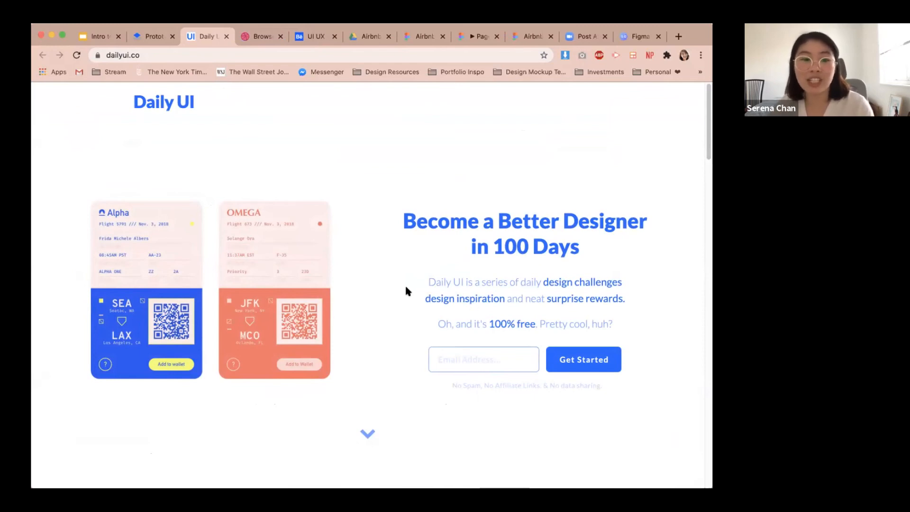
Return to the document, open the Awwwards link and scroll through the Awwwards home page.
click(153, 36)
scroll(284, 249, down, 1)
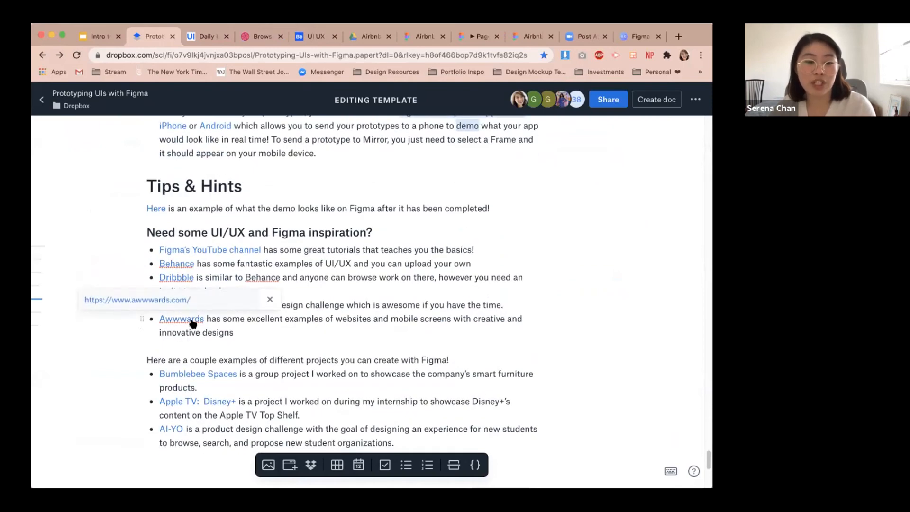
click(192, 322)
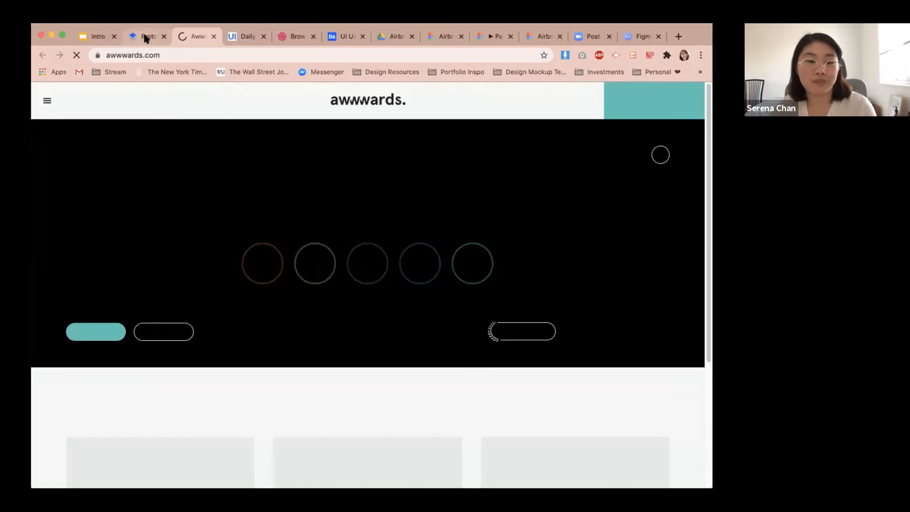
click(148, 36)
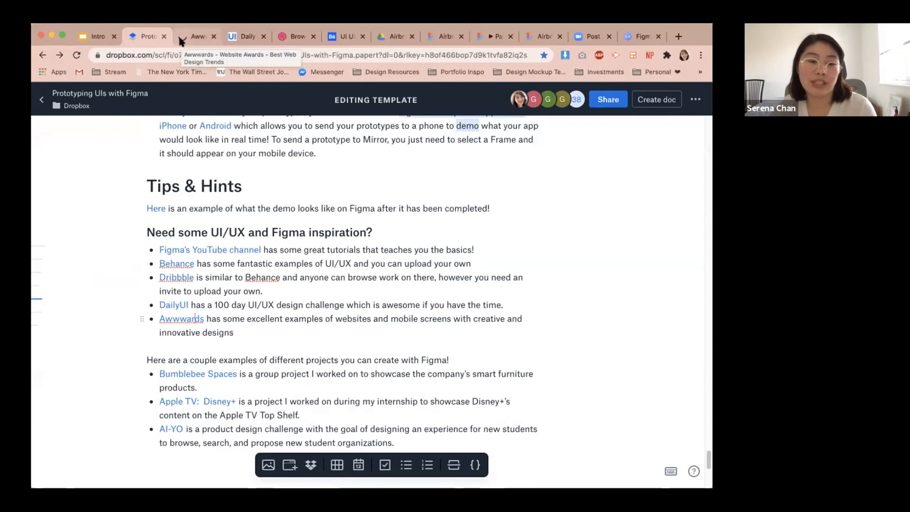
click(182, 37)
scroll(287, 228, down, 3)
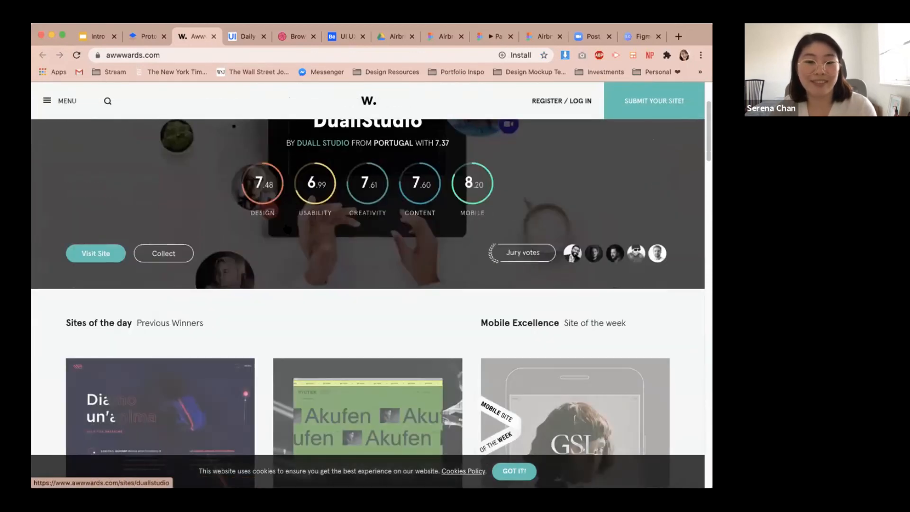
scroll(287, 229, down, 5)
scroll(309, 286, down, 2)
scroll(308, 287, down, 5)
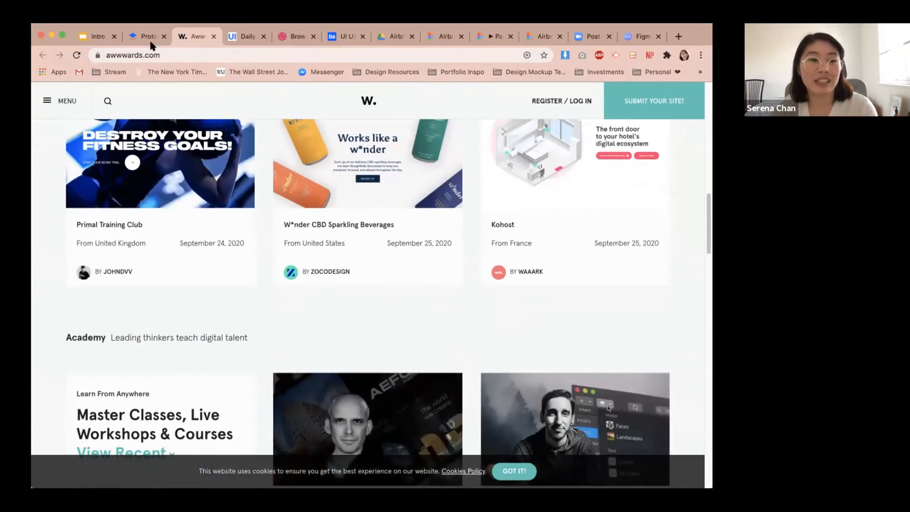
Open the Bumblebee Spaces example prototype from the document and scroll through its landing page.
click(149, 36)
scroll(342, 283, down, 5)
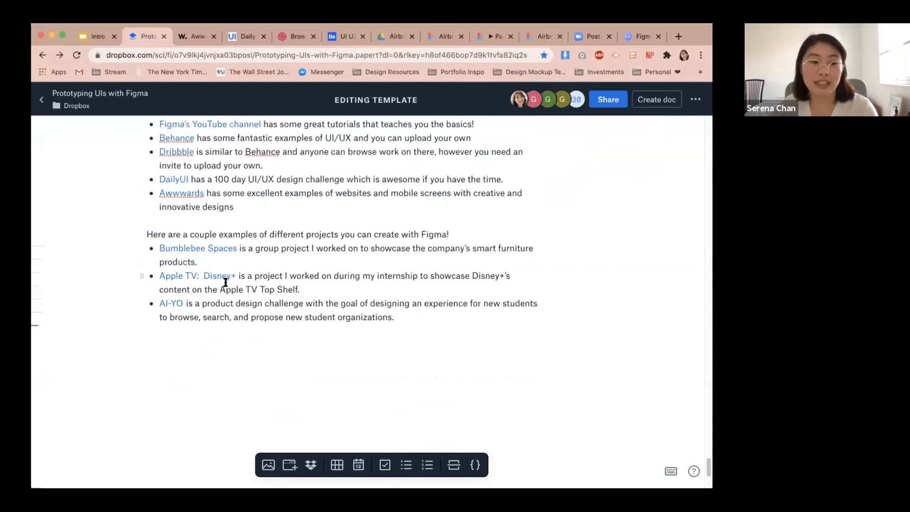
scroll(226, 282, down, 1)
click(203, 229)
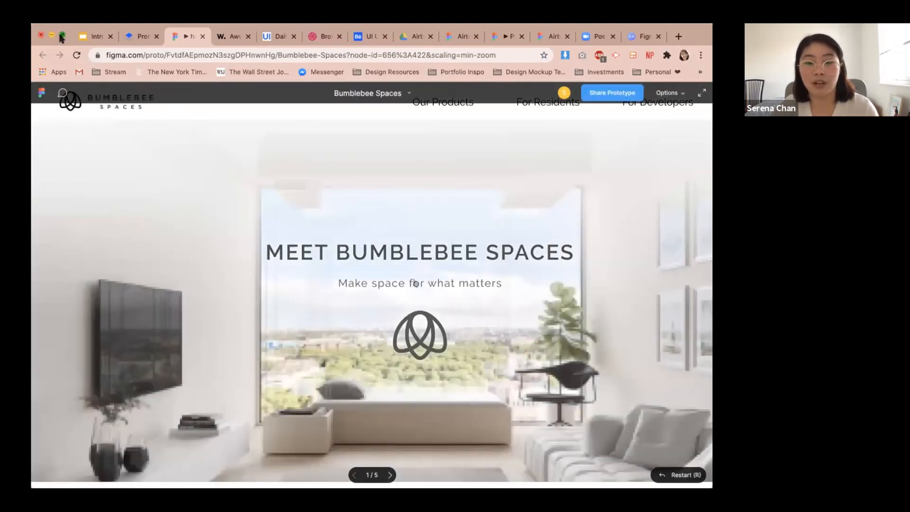
click(61, 38)
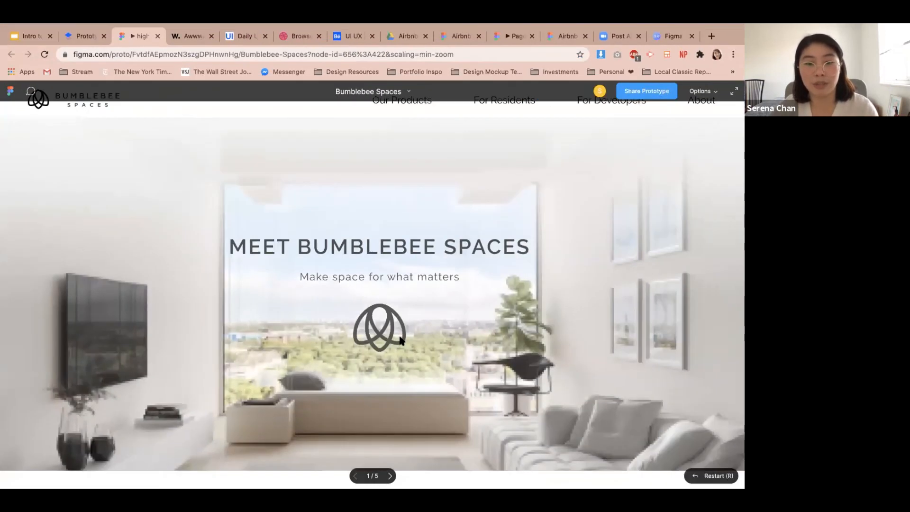
scroll(401, 340, down, 10)
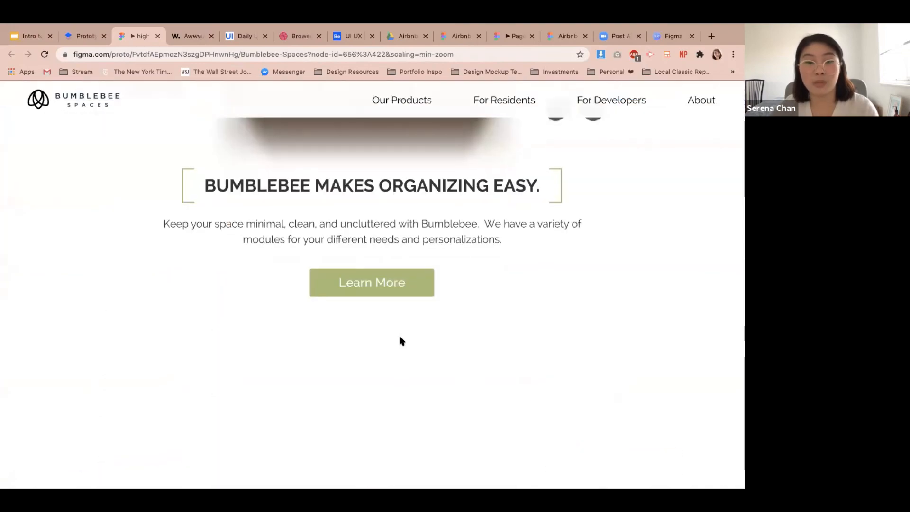
scroll(400, 340, down, 5)
scroll(400, 340, up, 10)
scroll(399, 340, up, 10)
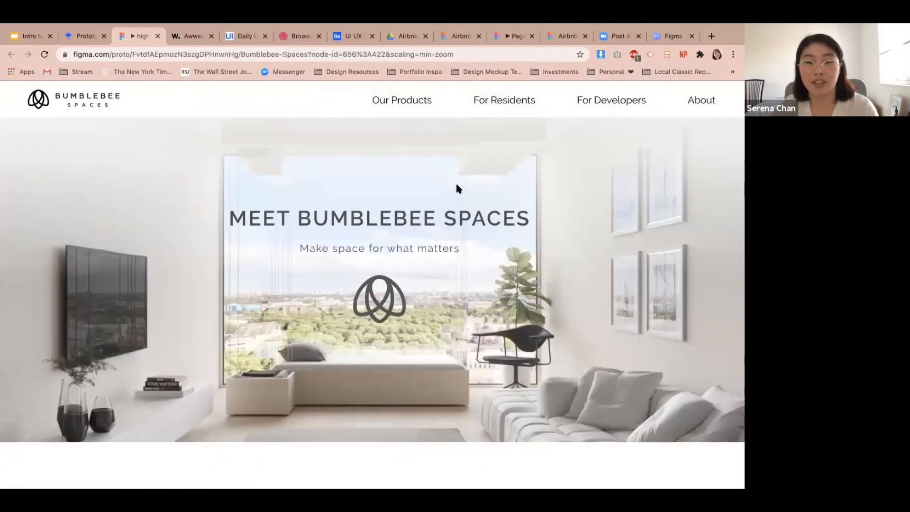
Navigate to the For Residents page of the Bumblebee Spaces prototype and scroll through it.
click(505, 102)
scroll(468, 349, down, 10)
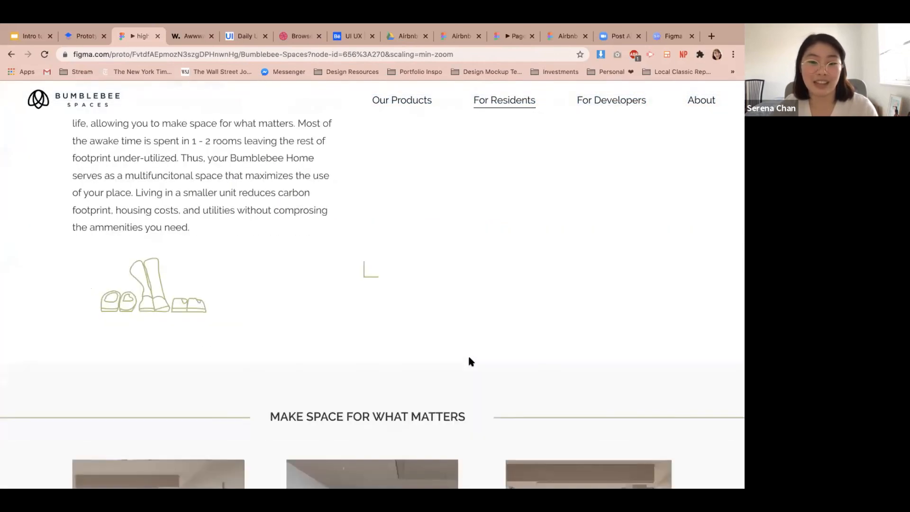
scroll(468, 356, up, 2)
scroll(468, 365, down, 10)
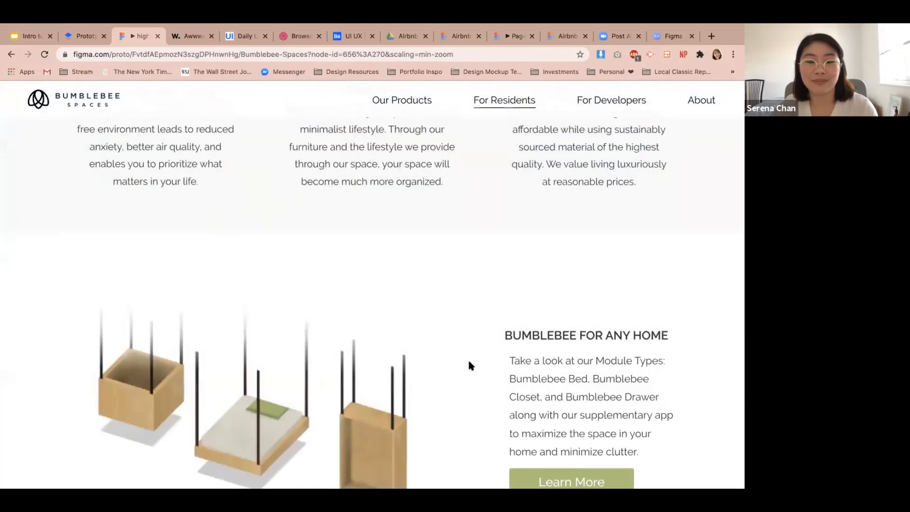
scroll(459, 369, up, 5)
scroll(454, 371, up, 5)
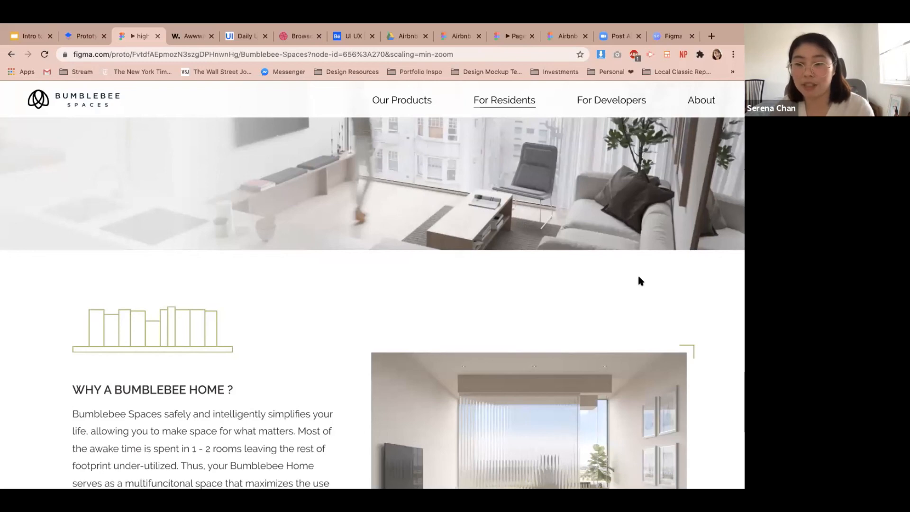
click(90, 37)
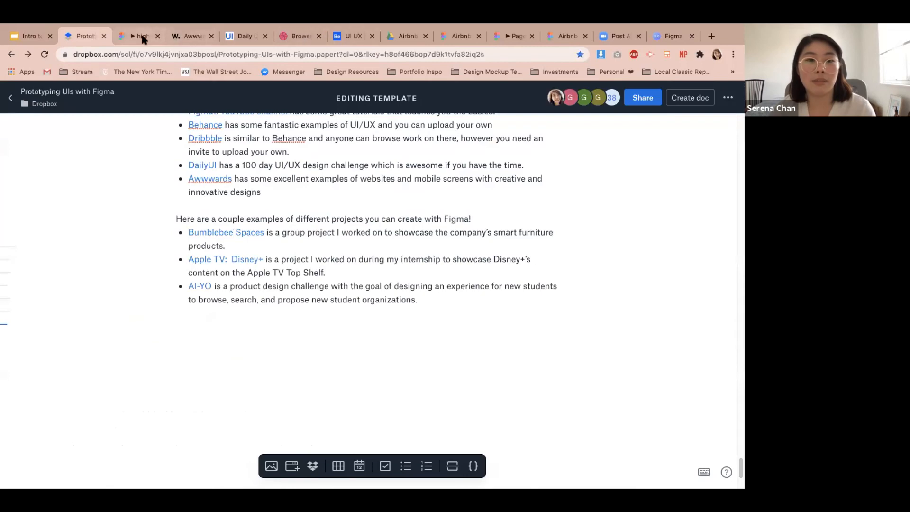
click(140, 36)
scroll(295, 103, up, 4)
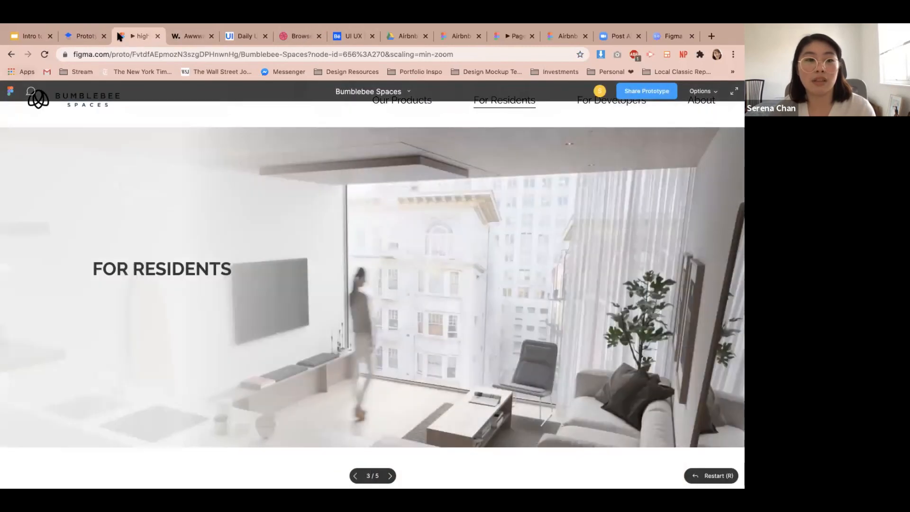
Switch to the Airbnb Tutorial file and select the Home Screen search bar to inspect its interaction.
click(442, 36)
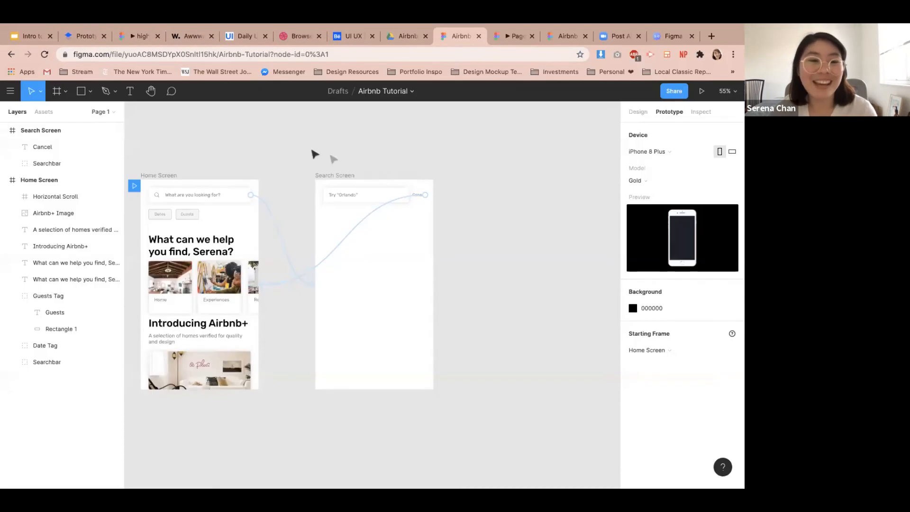
drag(230, 155, 341, 150)
click(301, 191)
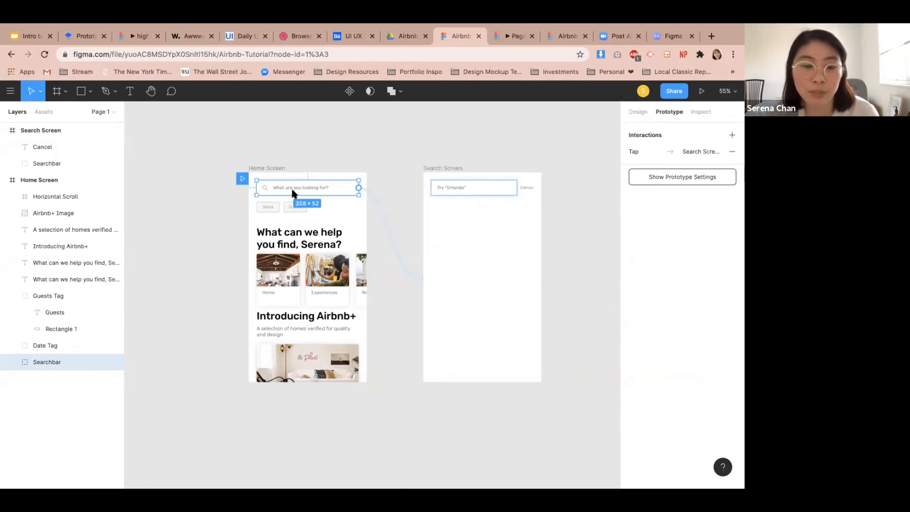
Inspect the search bar's properties and prototype interaction, then deselect it.
click(640, 111)
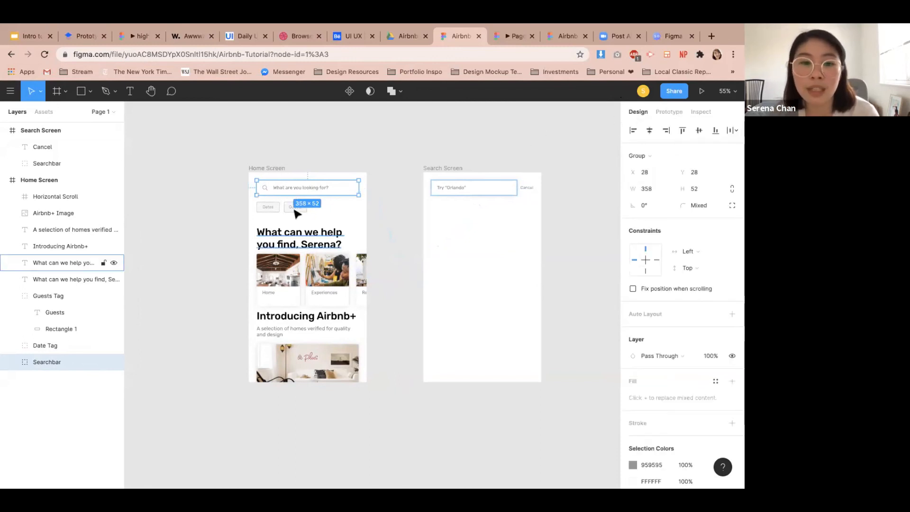
click(669, 112)
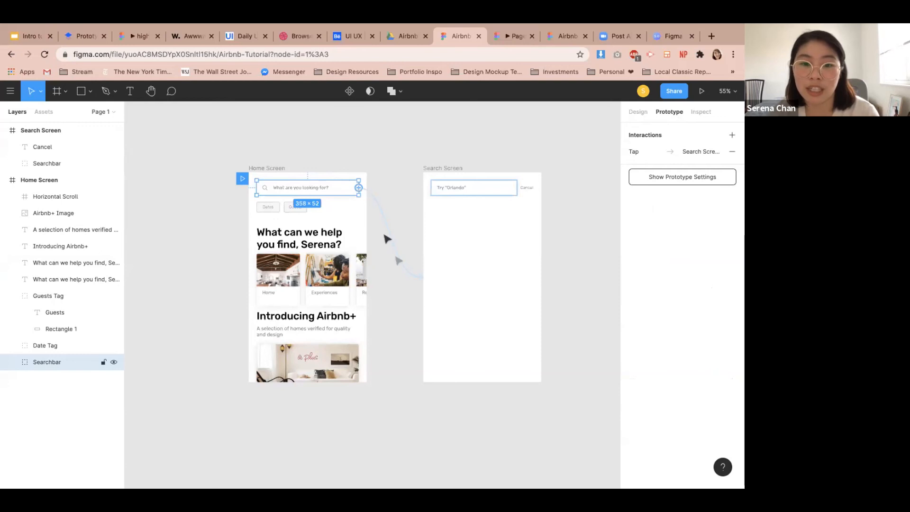
click(389, 175)
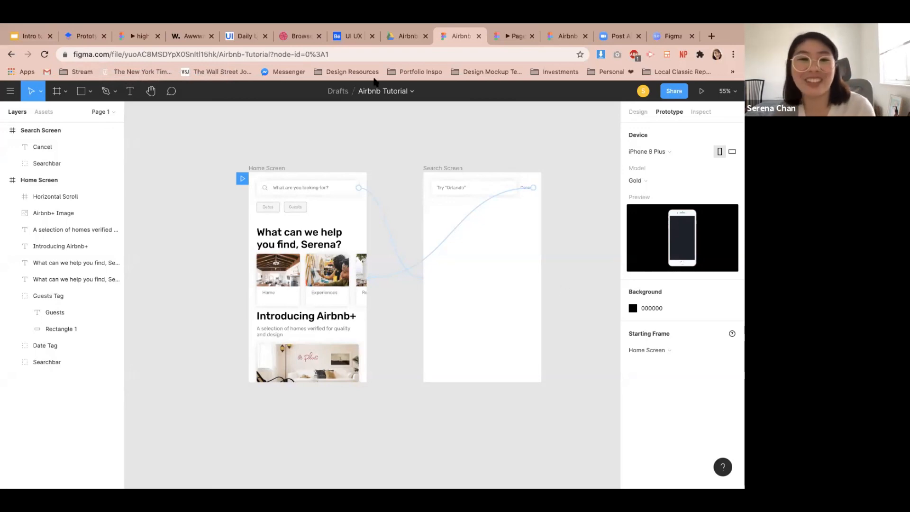
Return to the document, open the AI-YO example prototype and allow its calendar sync screen.
click(83, 37)
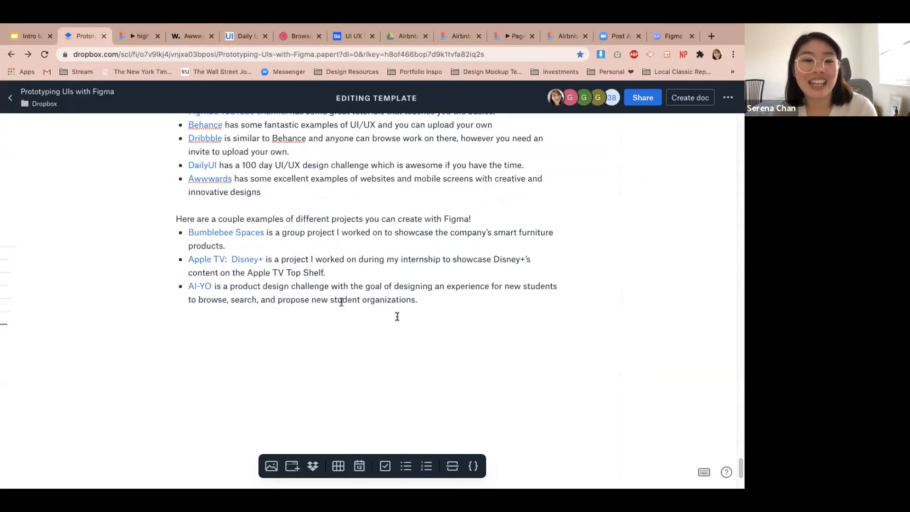
click(200, 286)
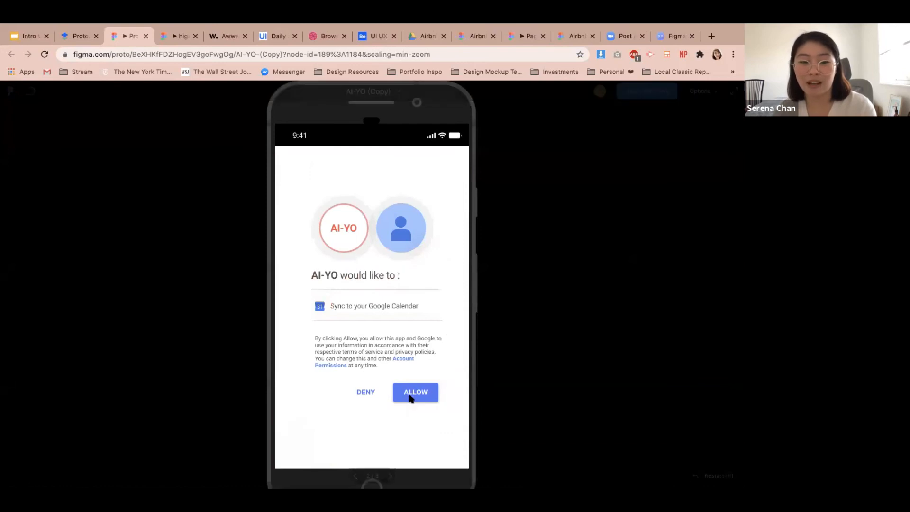
click(411, 395)
scroll(374, 289, down, 2)
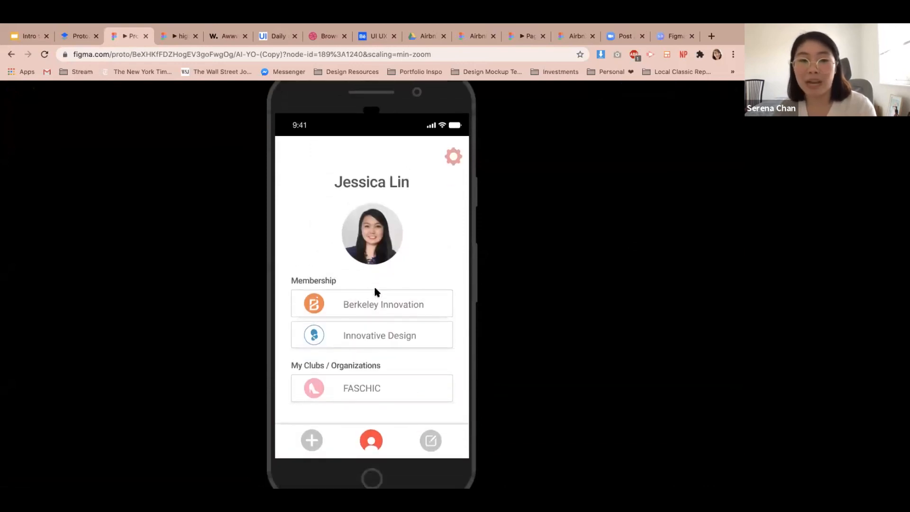
Navigate through the AI-YO prototype's profile, Create Group and Berkeley Innovation screens.
click(430, 443)
click(387, 259)
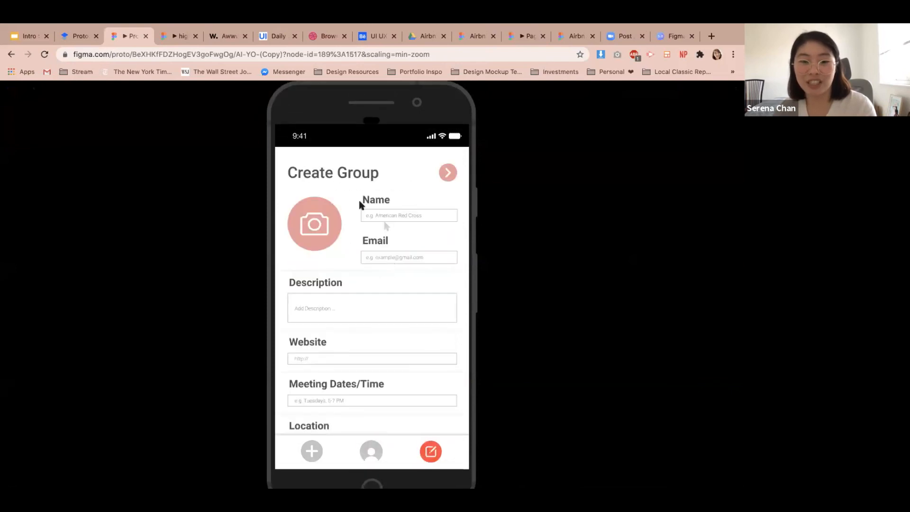
click(447, 175)
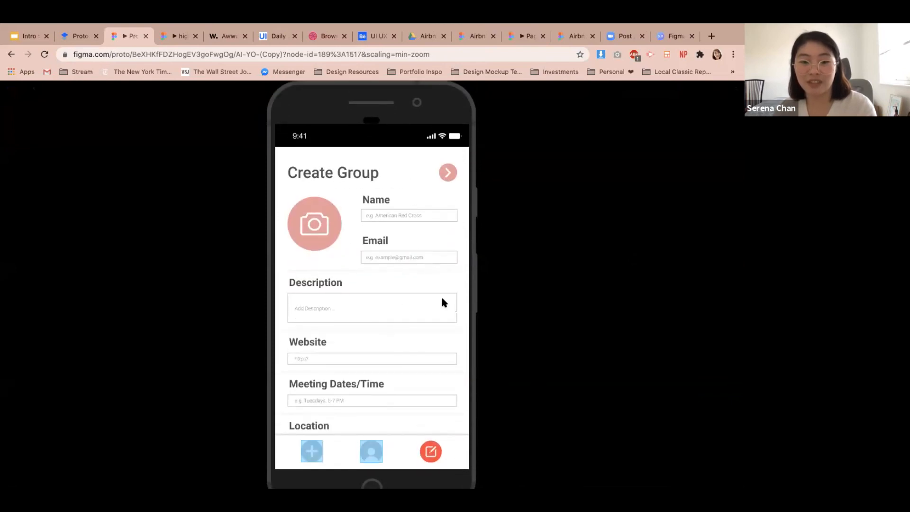
click(313, 450)
click(417, 234)
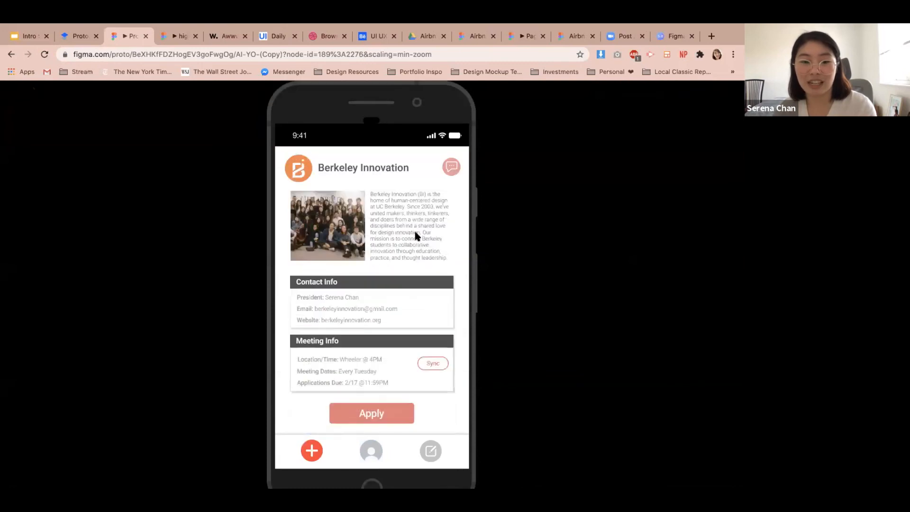
click(448, 172)
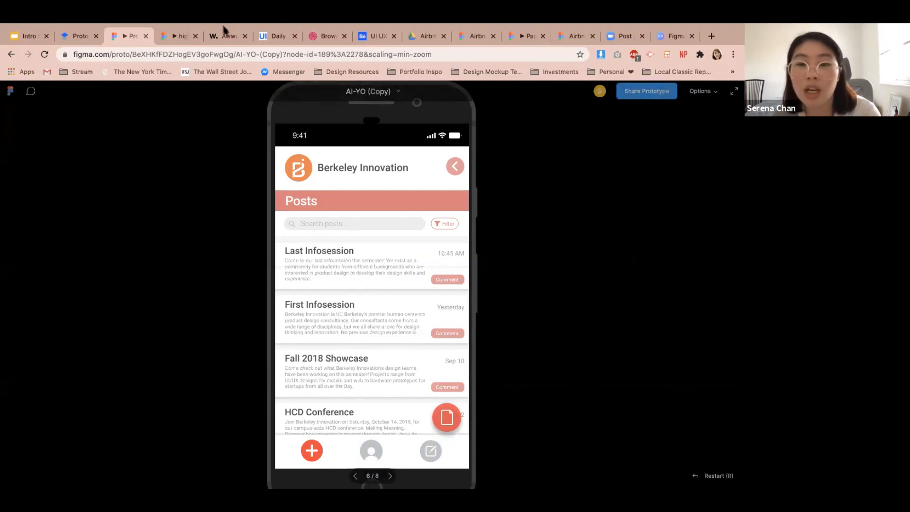
Search the web for figma shortcuts, open the Shortcuts.design result and scroll through the shortcut list.
click(672, 37)
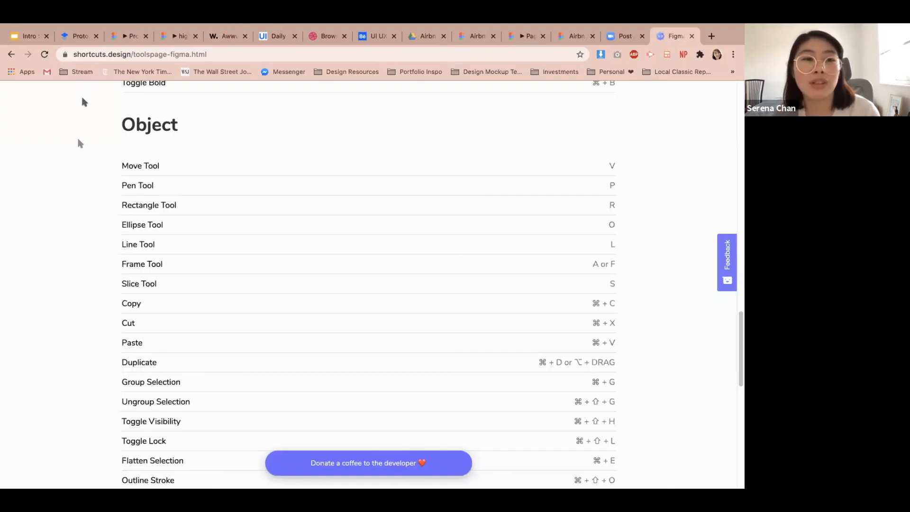
click(92, 55)
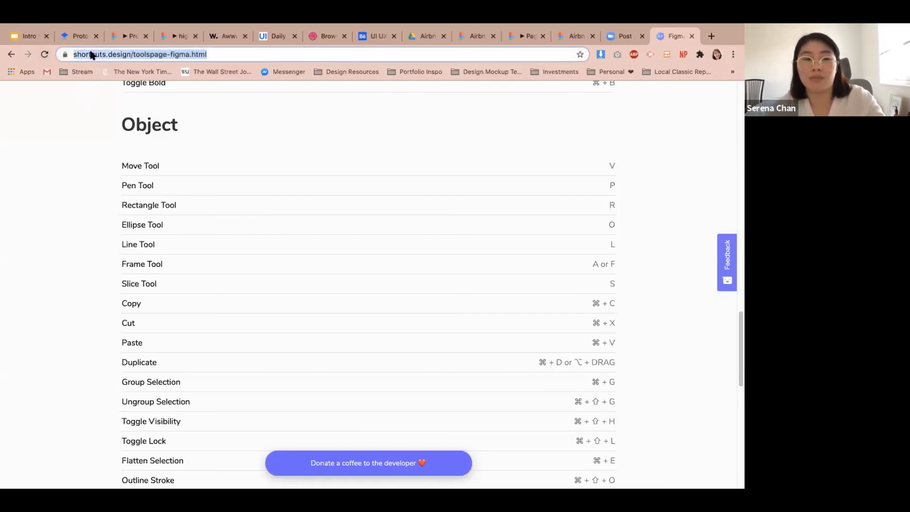
text(glgma sh)
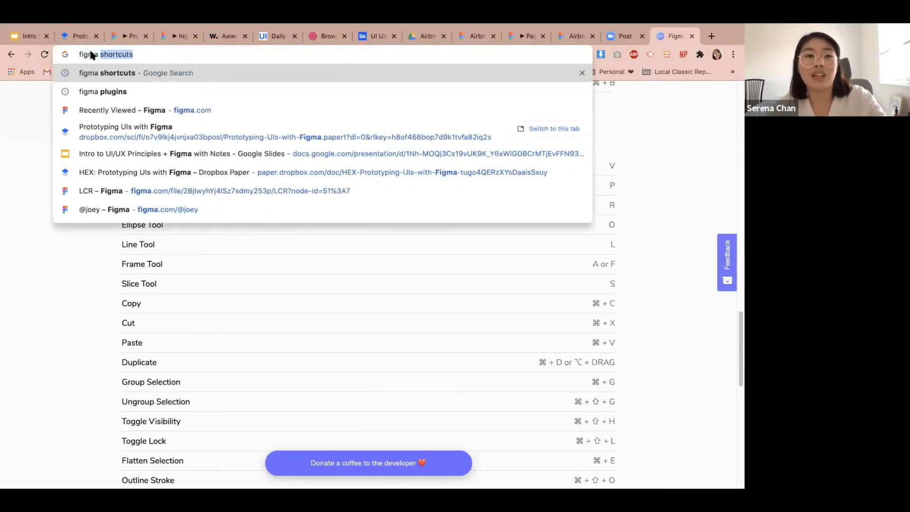
key(Return)
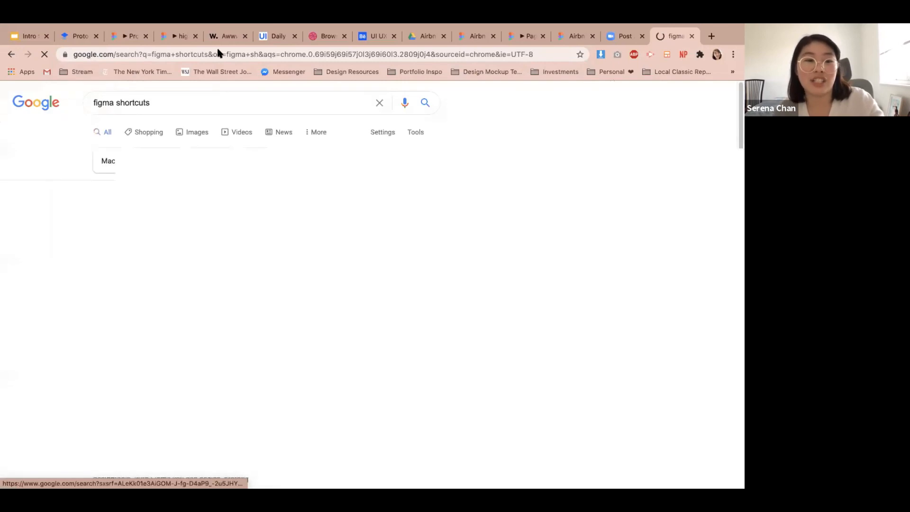
scroll(223, 225, down, 3)
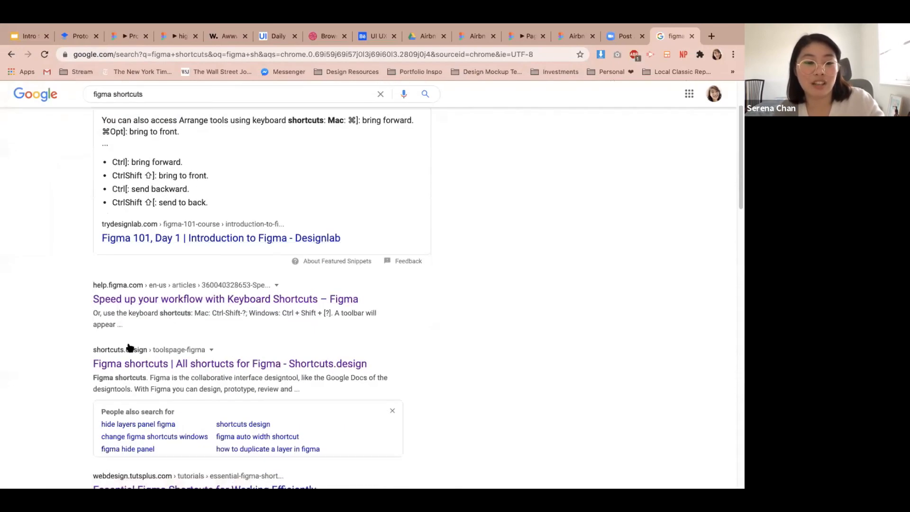
click(142, 363)
scroll(323, 252, down, 15)
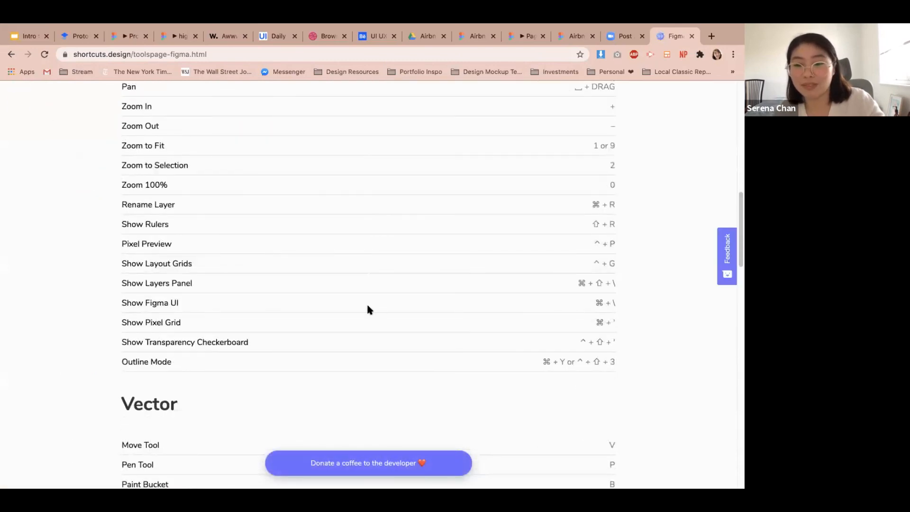
scroll(367, 305, down, 4)
scroll(372, 306, down, 2)
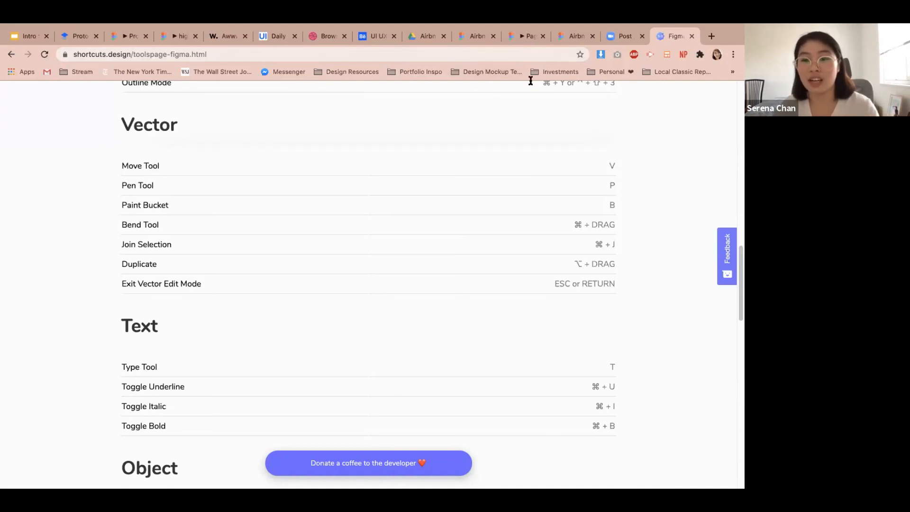
Open the presenter's portfolio website and scroll through its project thumbnails.
click(468, 56)
text(sere)
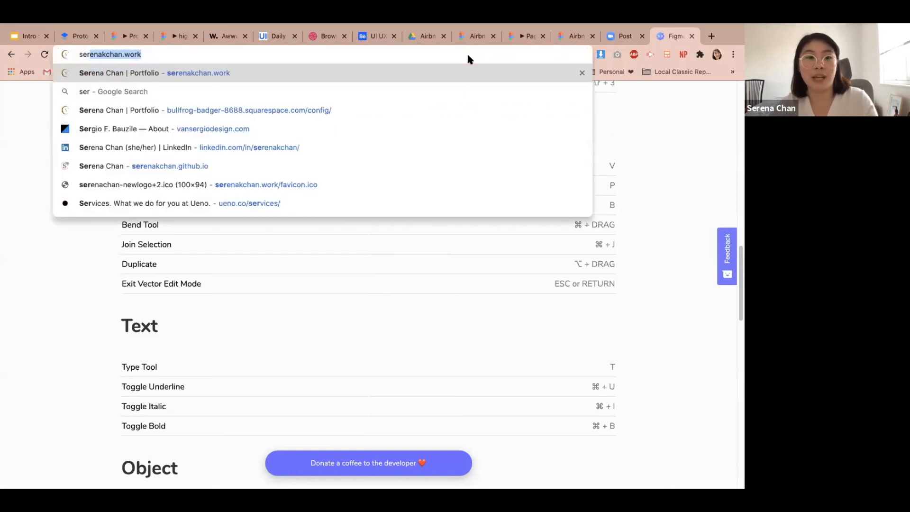
key(Return)
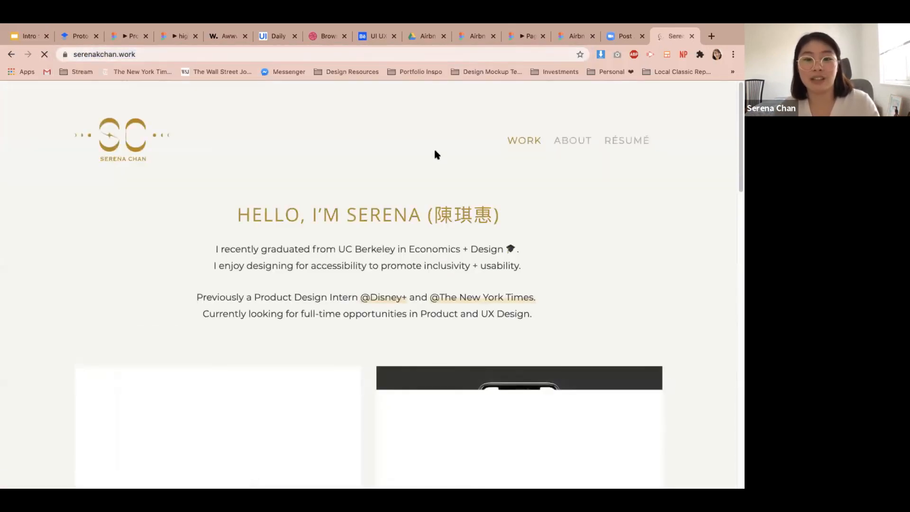
scroll(436, 153, down, 1)
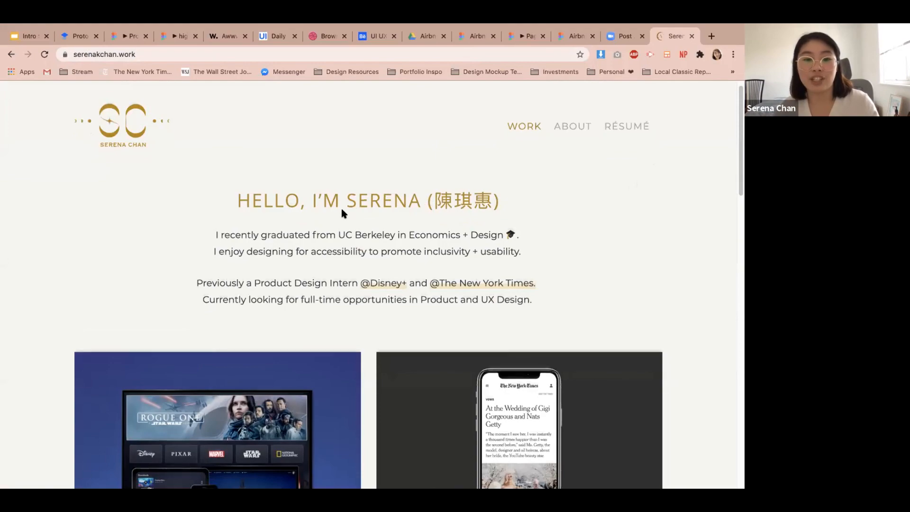
scroll(341, 208, down, 5)
scroll(345, 207, down, 10)
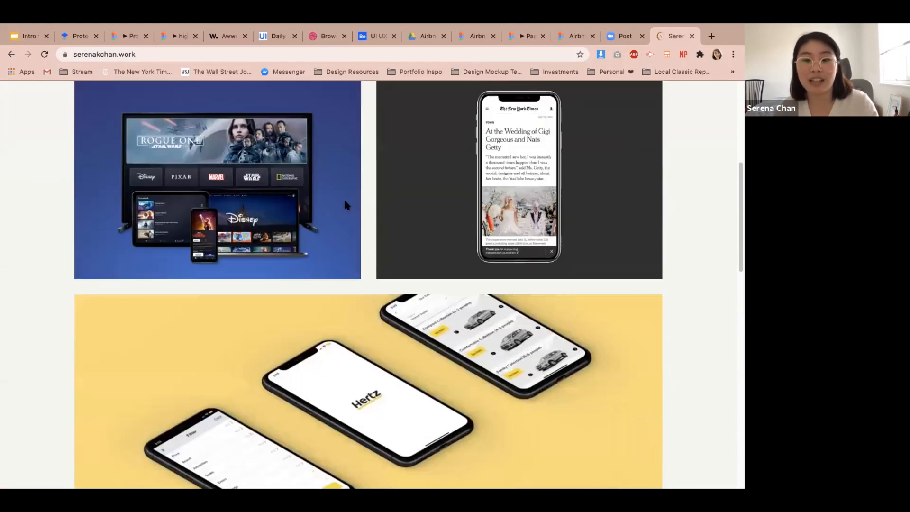
scroll(345, 205, down, 8)
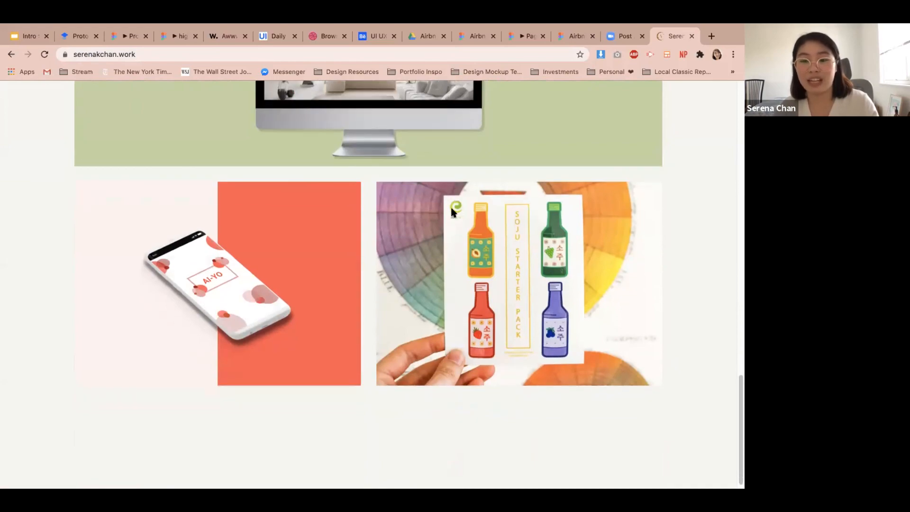
scroll(451, 211, up, 6)
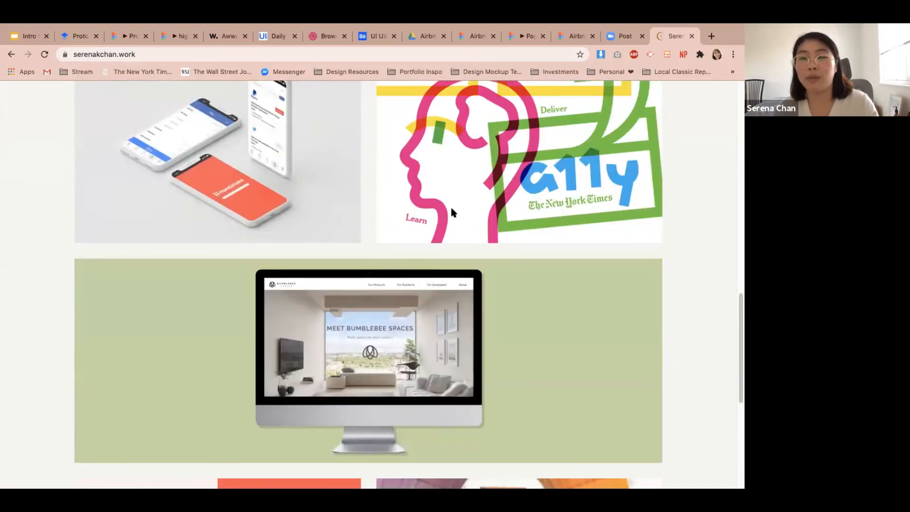
scroll(451, 211, up, 9)
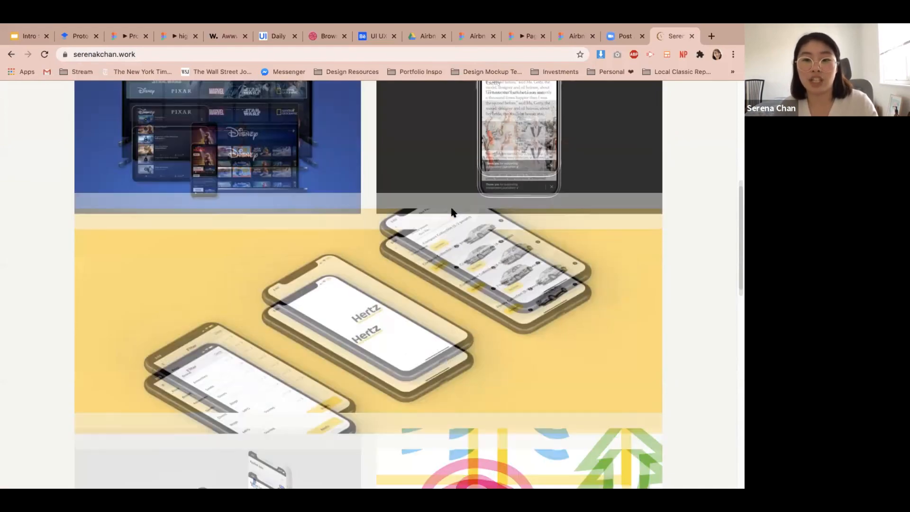
scroll(451, 211, up, 3)
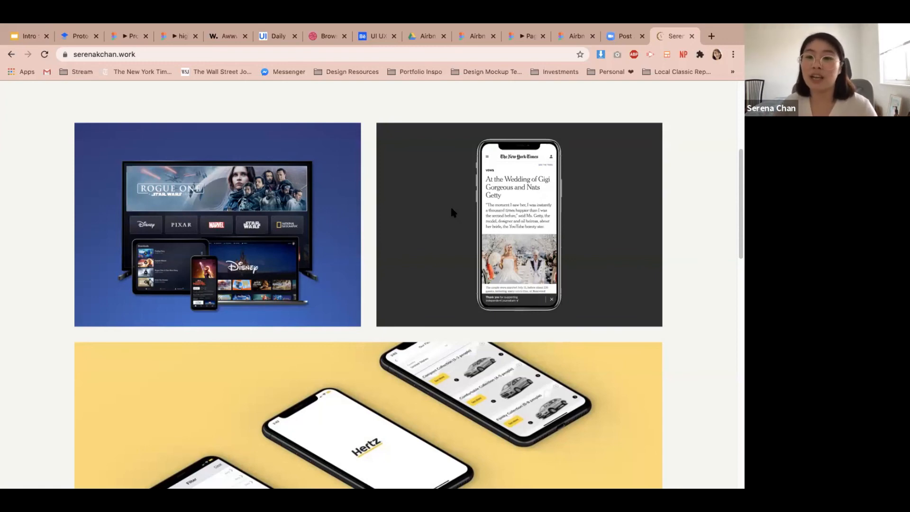
Open the Disney+ case study from the portfolio and scroll through its My Role section.
click(253, 256)
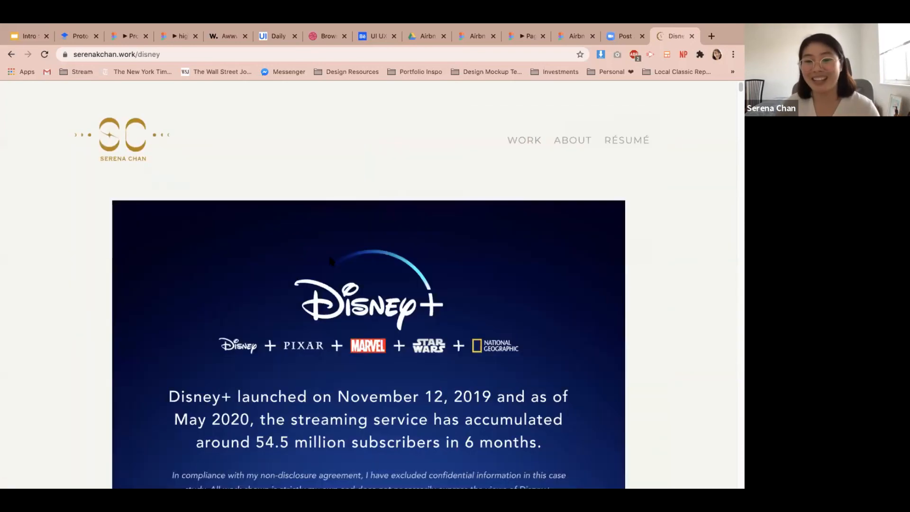
scroll(330, 260, down, 15)
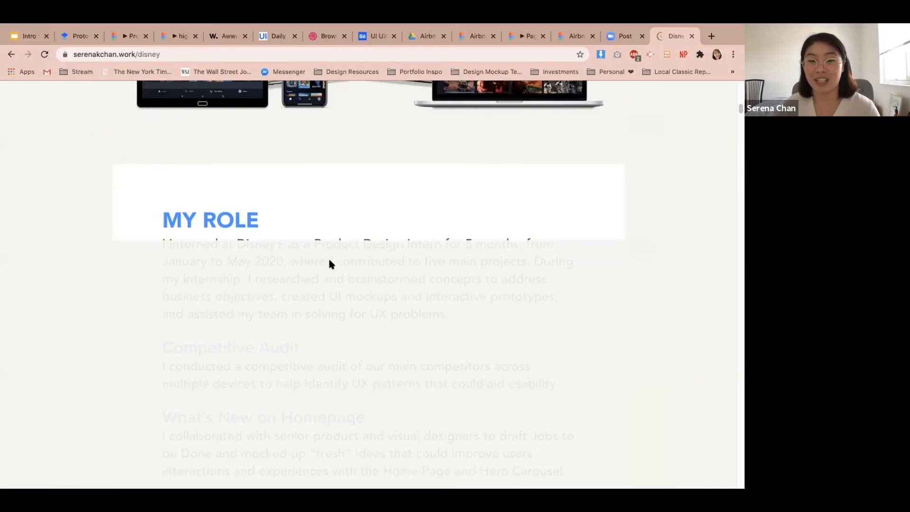
scroll(330, 261, down, 10)
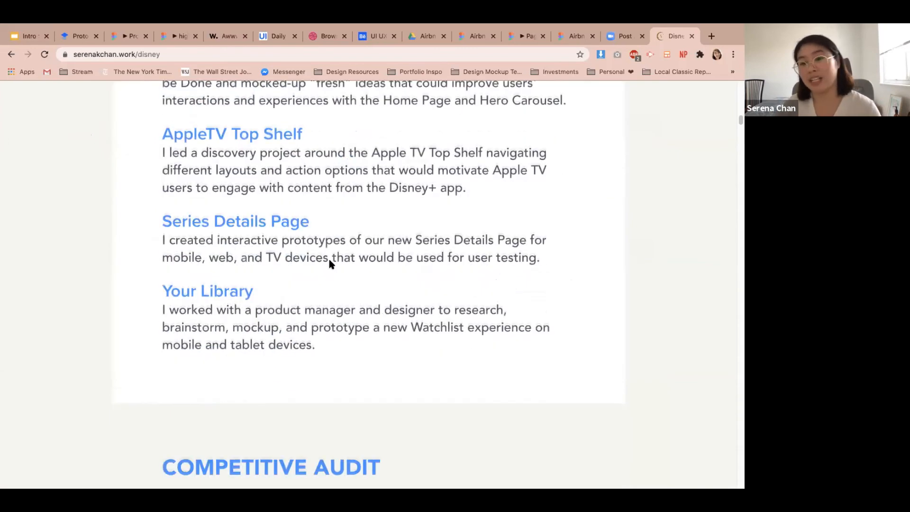
scroll(330, 263, down, 1)
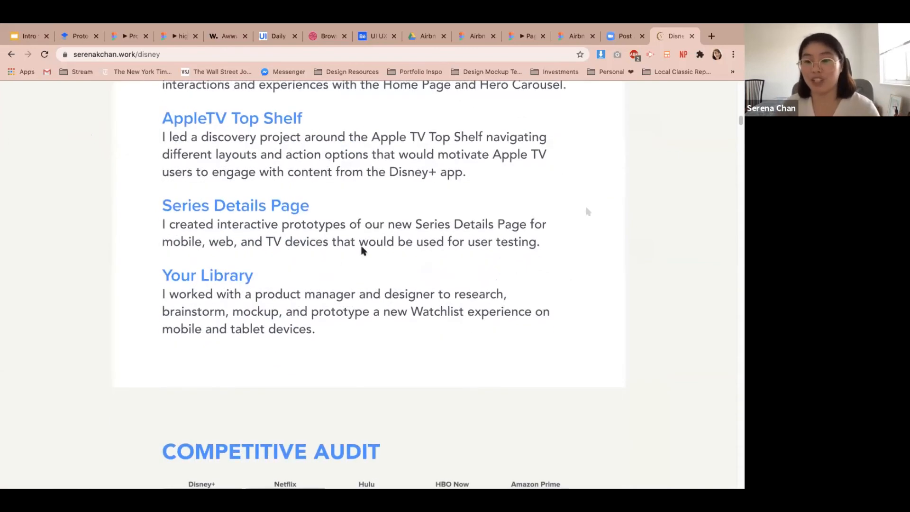